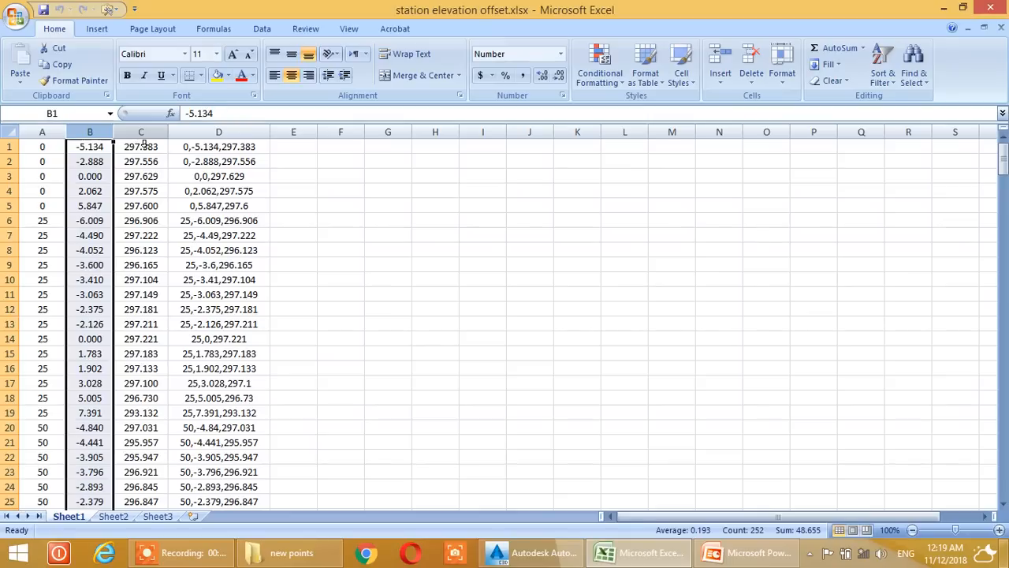
Examine the combined text in column D alongside the station, offset and elevation values in columns A to C.
{"action": "left_click", "coordinate": [225, 133]}
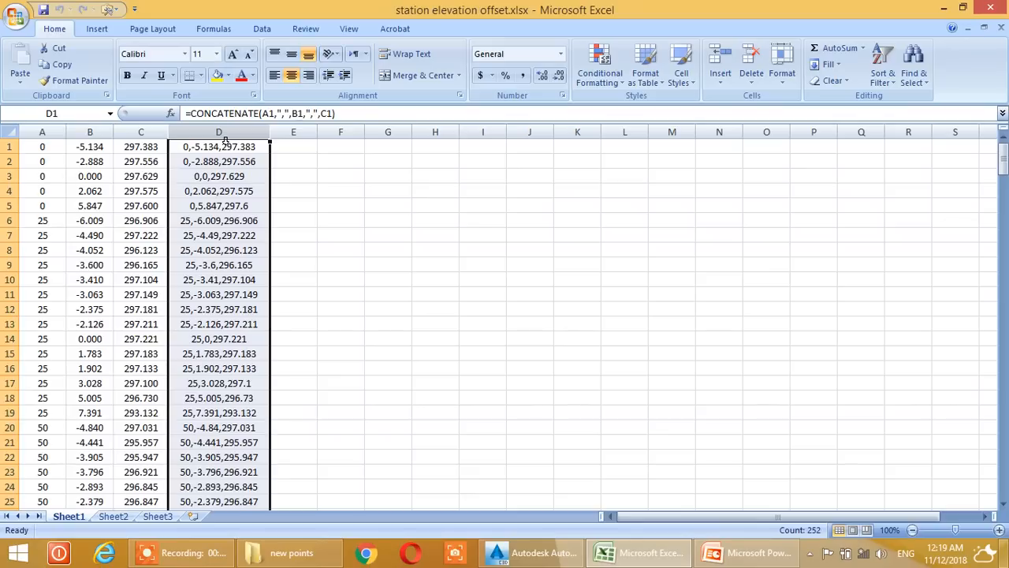
{"action": "left_click_drag", "start_coordinate": [43, 132], "coordinate": [140, 136]}
{"action": "left_click", "coordinate": [87, 162]}
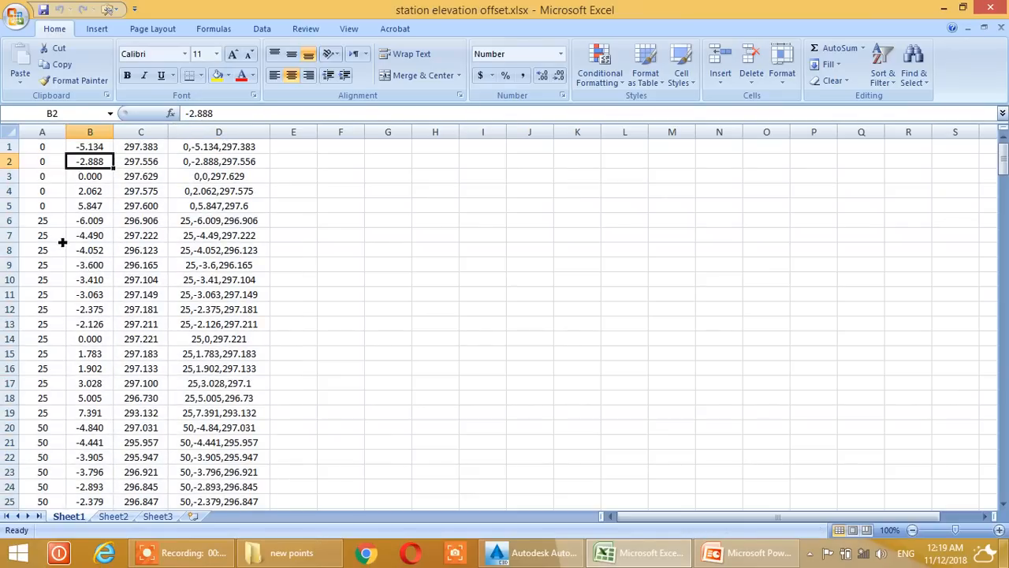
{"action": "left_click", "coordinate": [101, 266]}
{"action": "left_click", "coordinate": [85, 190]}
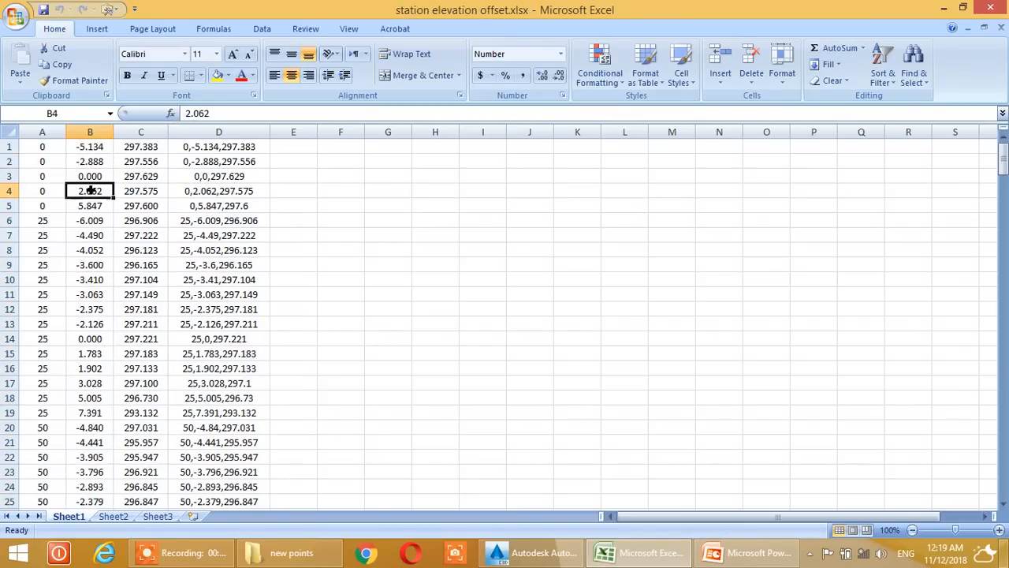
{"action": "left_click", "coordinate": [52, 150]}
{"action": "left_click_drag", "start_coordinate": [52, 150], "coordinate": [58, 208]}
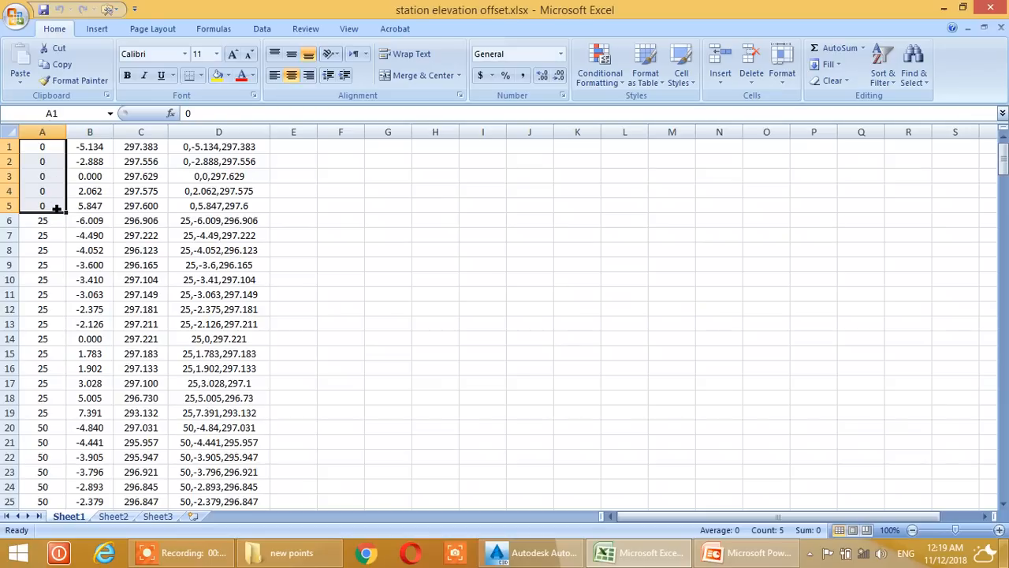
Enter 0+000 as the station in A1 and clear the stations in A2:A5.
{"action": "left_click", "coordinate": [45, 153]}
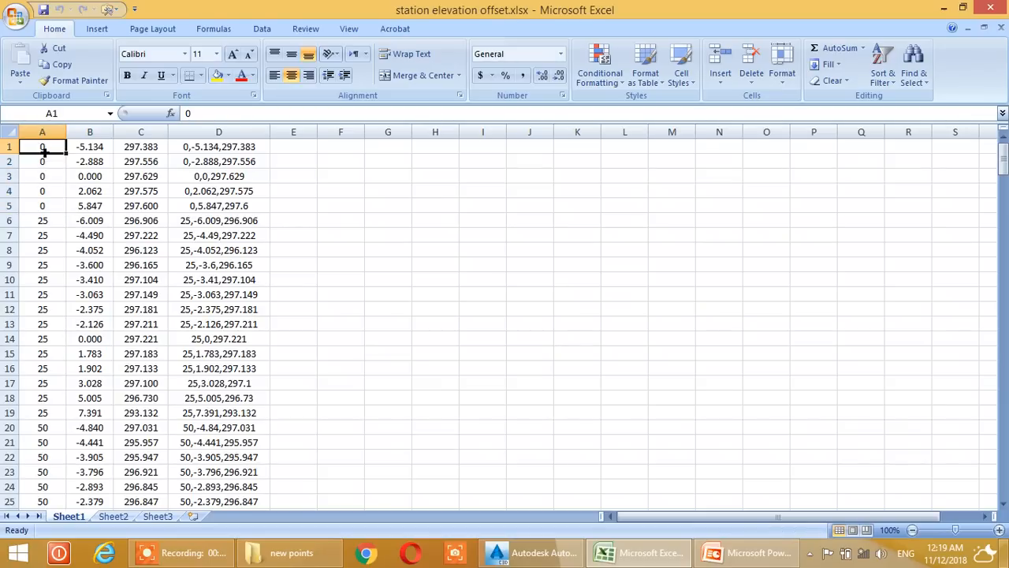
{"action": "type", "text": "0+000"}
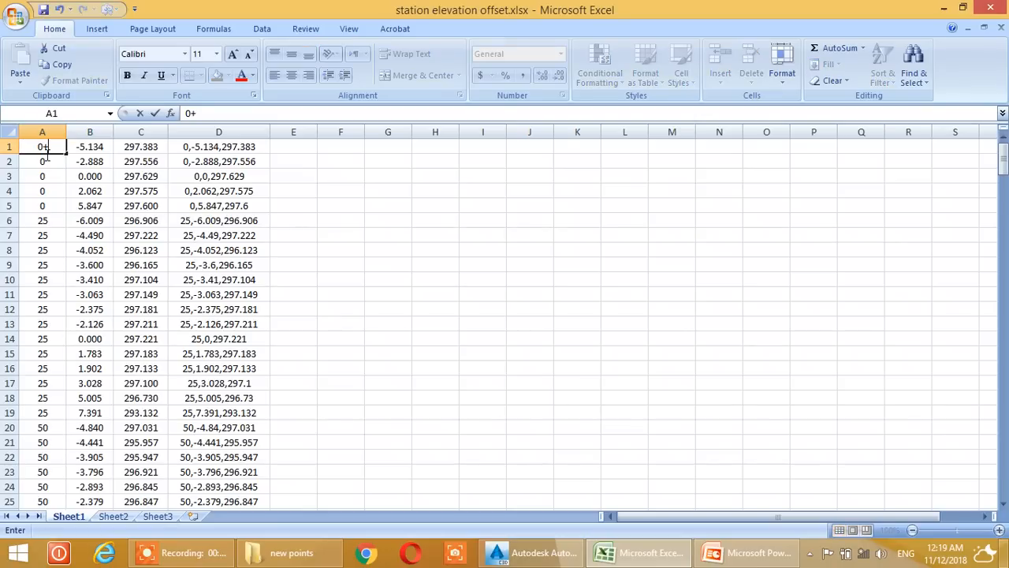
{"action": "key", "text": "Return"}
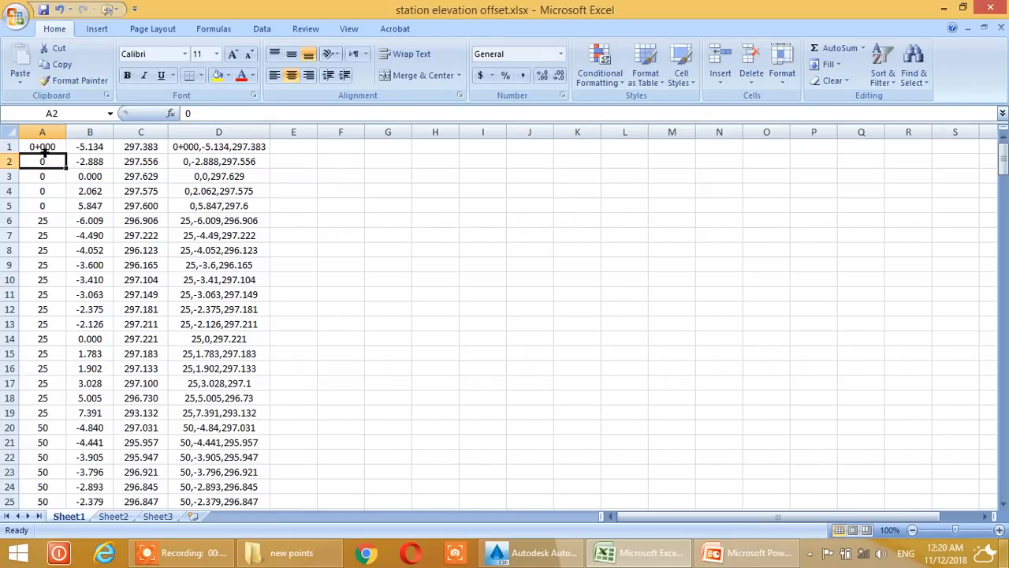
{"action": "left_click_drag", "start_coordinate": [56, 163], "coordinate": [61, 205]}
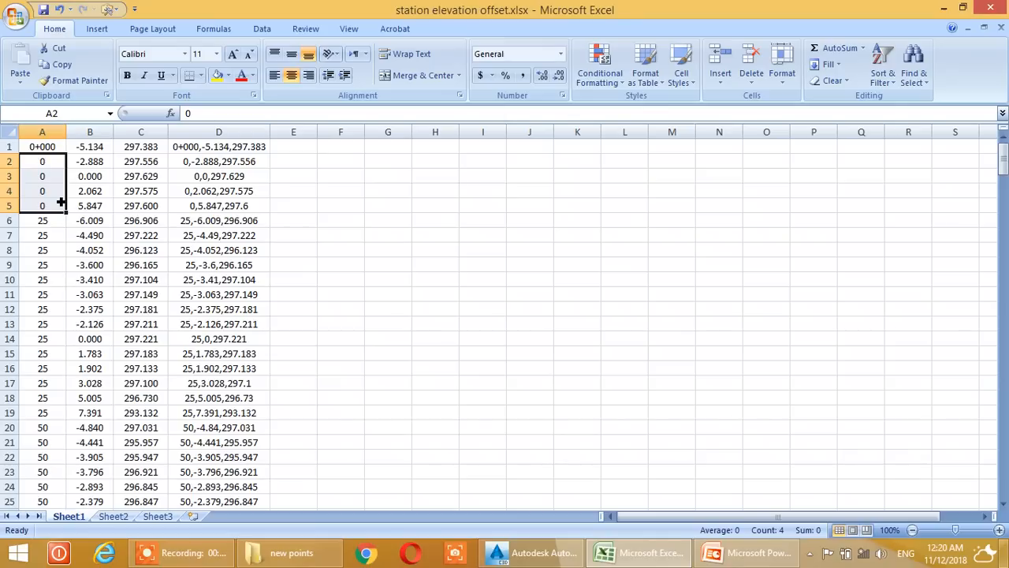
{"action": "key", "text": "Delete"}
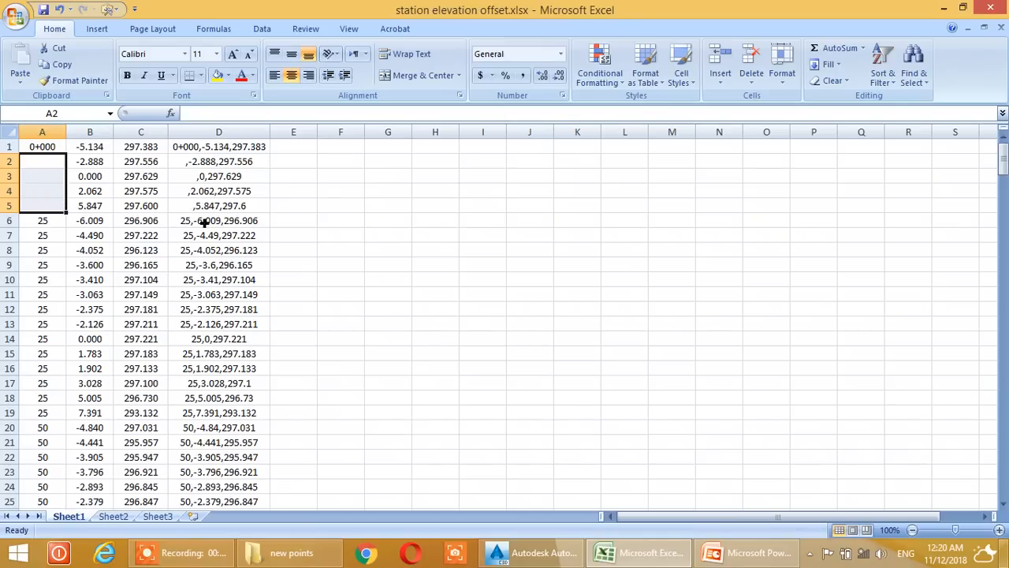
Enter 0 as the station in each of the cells A1 to A5.
{"action": "left_click", "coordinate": [55, 149]}
{"action": "type", "text": "0"}
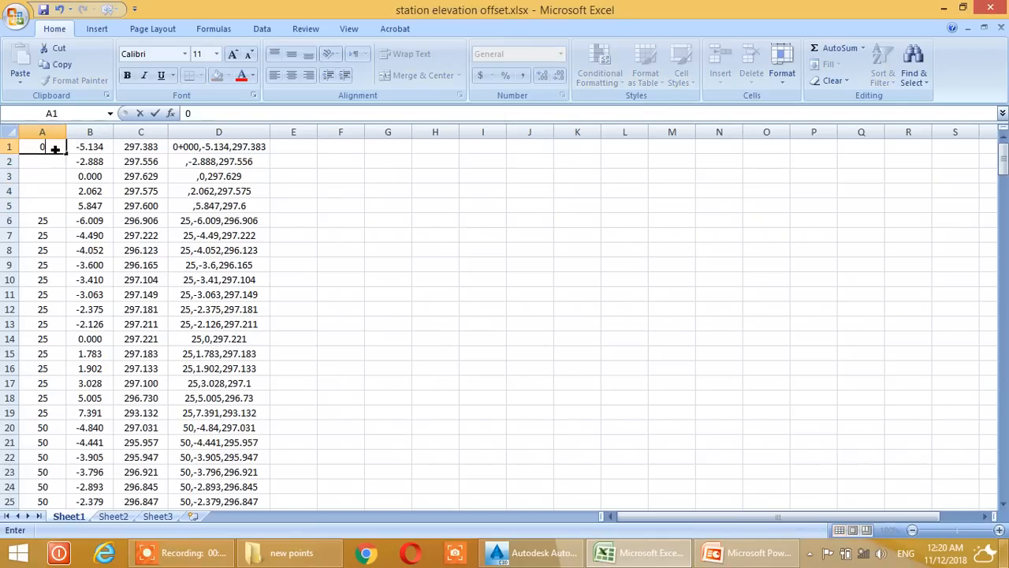
{"action": "key", "text": "Return"}
{"action": "type", "text": "0"}
{"action": "key", "text": "Return"}
{"action": "type", "text": "0"}
{"action": "key", "text": "Return"}
{"action": "type", "text": "0"}
{"action": "key", "text": "Return"}
{"action": "type", "text": "0"}
{"action": "key", "text": "Return"}
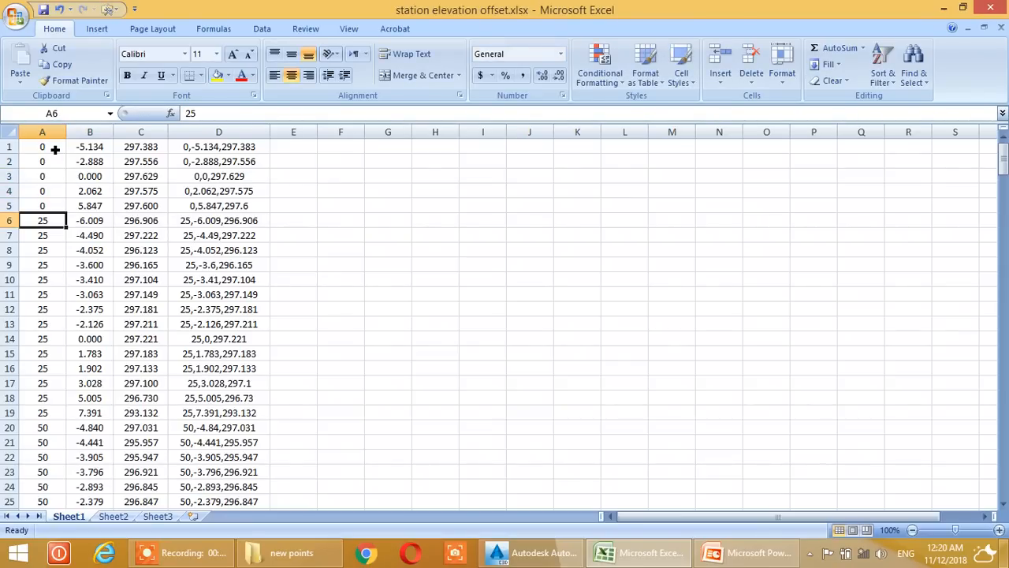
Review the station, offset and elevation values in columns A to C down to the end of the data.
{"action": "left_click_drag", "start_coordinate": [52, 150], "coordinate": [50, 408]}
{"action": "left_click", "coordinate": [48, 177]}
{"action": "scroll", "coordinate": [50, 406], "scroll_direction": "down", "scroll_amount": 2}
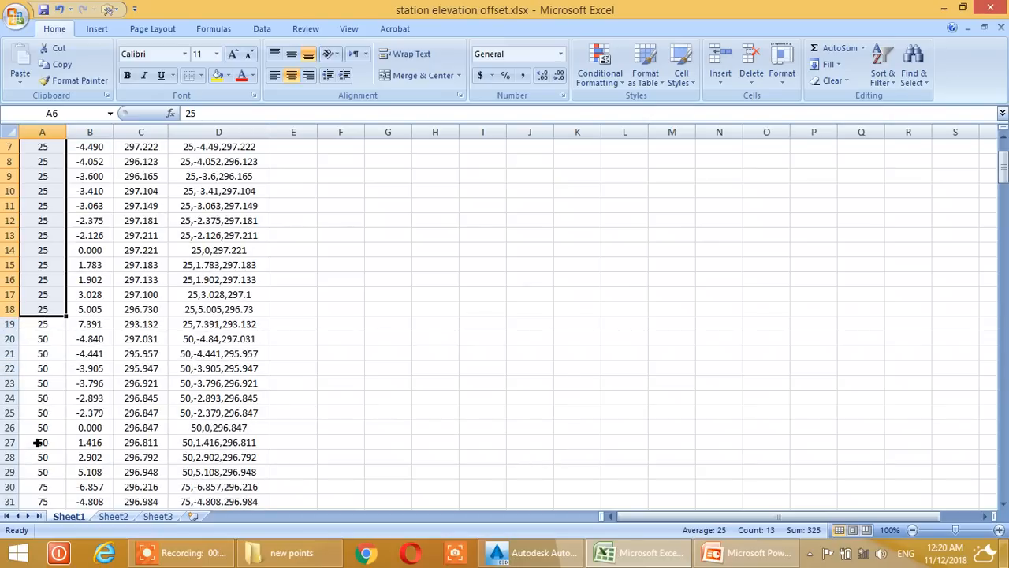
{"action": "scroll", "coordinate": [87, 428], "scroll_direction": "up", "scroll_amount": 2}
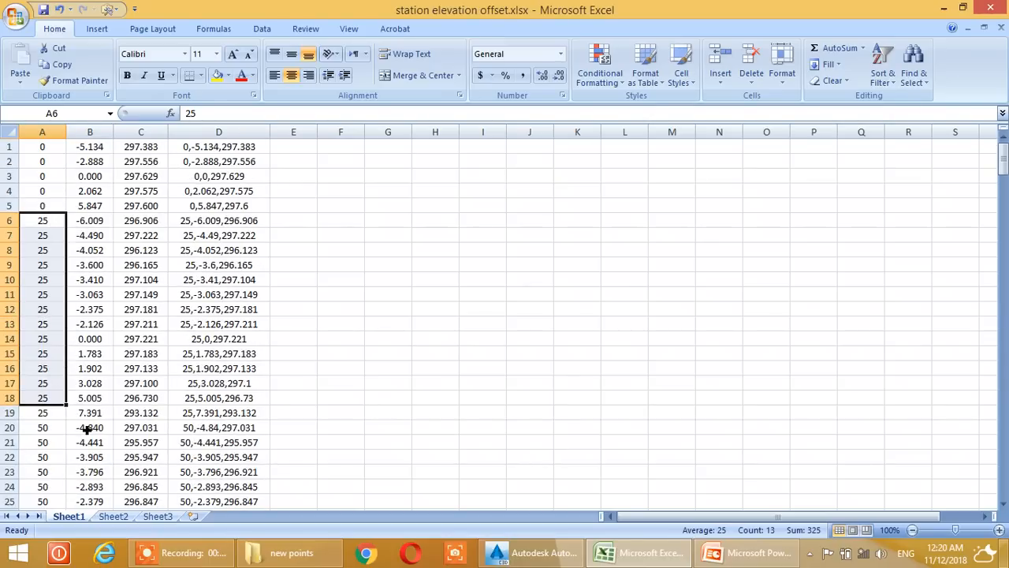
{"action": "left_click_drag", "start_coordinate": [91, 148], "coordinate": [112, 490]}
{"action": "left_click_drag", "start_coordinate": [155, 146], "coordinate": [149, 470]}
{"action": "scroll", "coordinate": [85, 338], "scroll_direction": "down", "scroll_amount": 2}
{"action": "scroll", "coordinate": [85, 339], "scroll_direction": "down", "scroll_amount": 20}
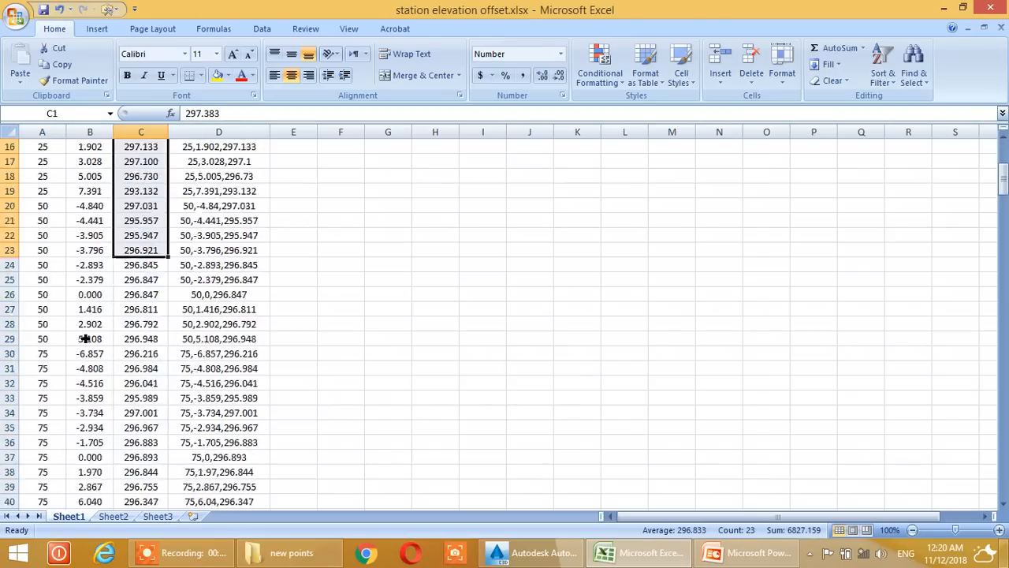
{"action": "scroll", "coordinate": [85, 339], "scroll_direction": "down", "scroll_amount": 20}
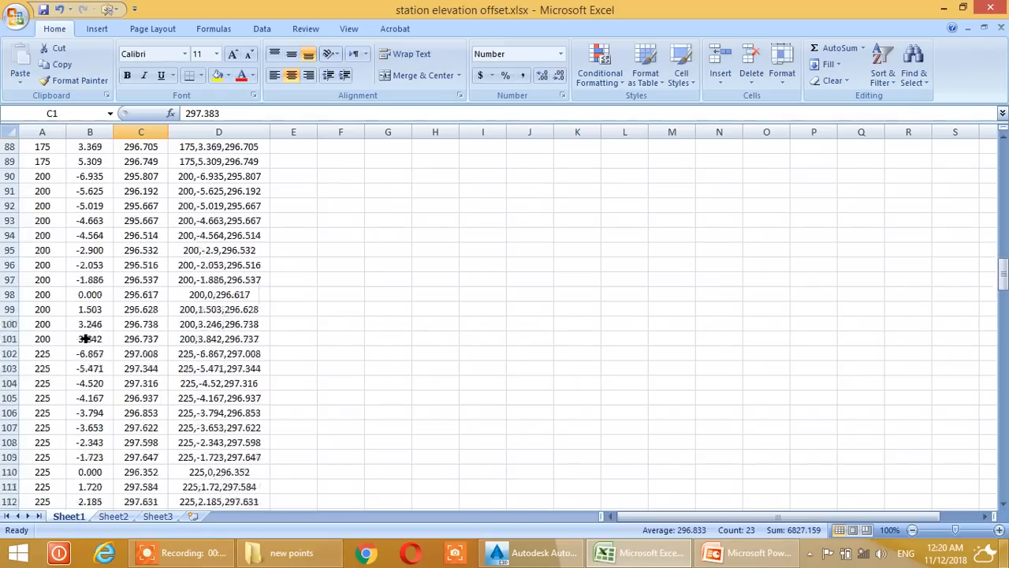
{"action": "scroll", "coordinate": [63, 354], "scroll_direction": "down", "scroll_amount": 20}
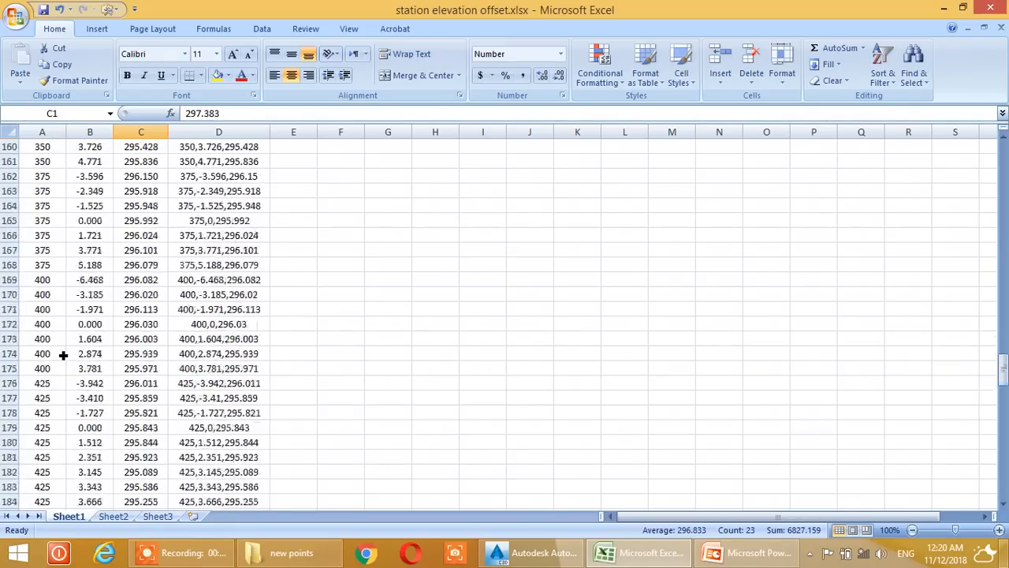
{"action": "scroll", "coordinate": [63, 354], "scroll_direction": "down", "scroll_amount": 7}
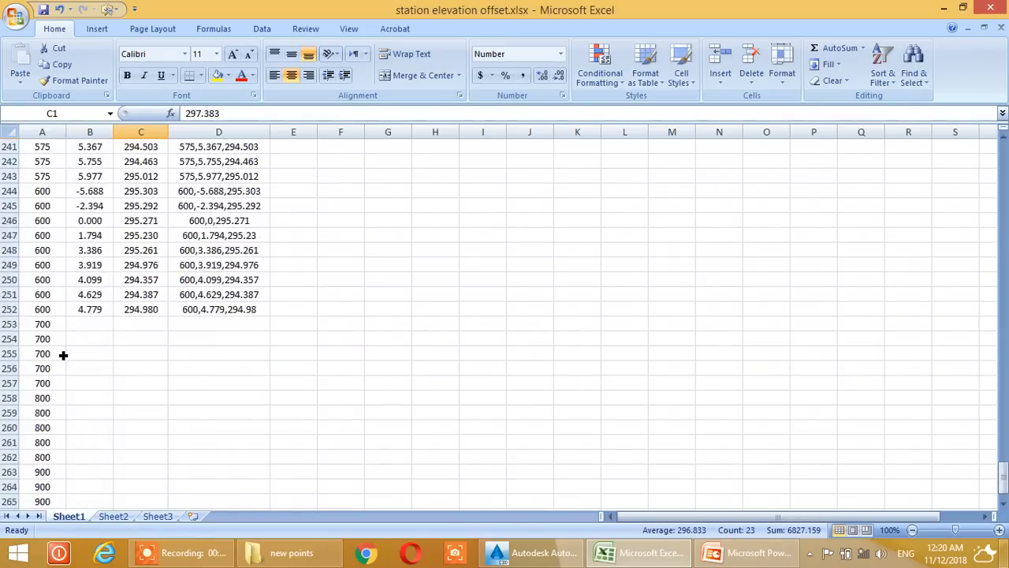
Clear the surplus stations without offset or elevation data in A253:A268.
{"action": "left_click", "coordinate": [49, 357]}
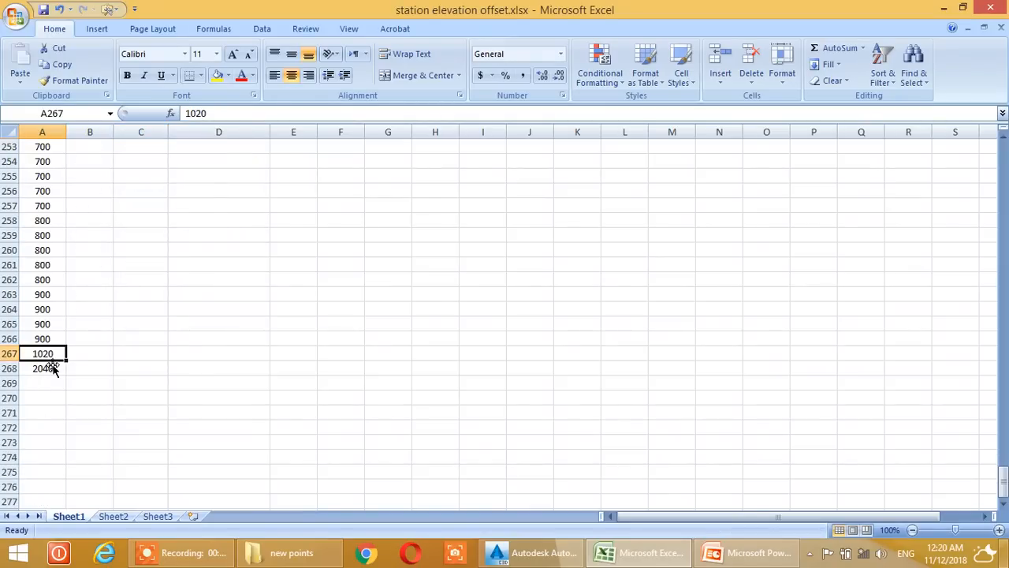
{"action": "left_click", "coordinate": [48, 368]}
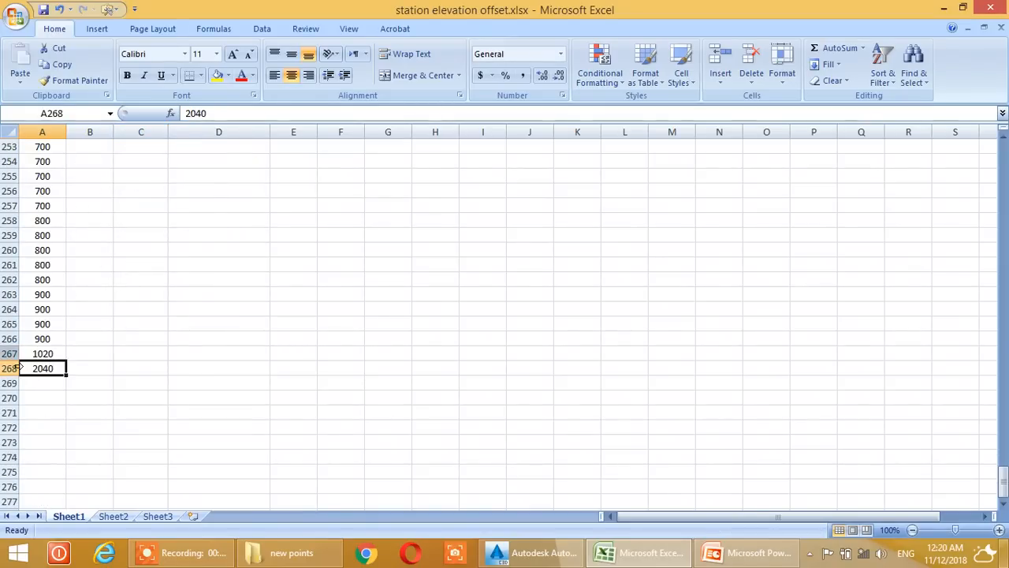
{"action": "scroll", "coordinate": [18, 368], "scroll_direction": "up", "scroll_amount": 3}
{"action": "left_click_drag", "start_coordinate": [47, 281], "coordinate": [65, 462]}
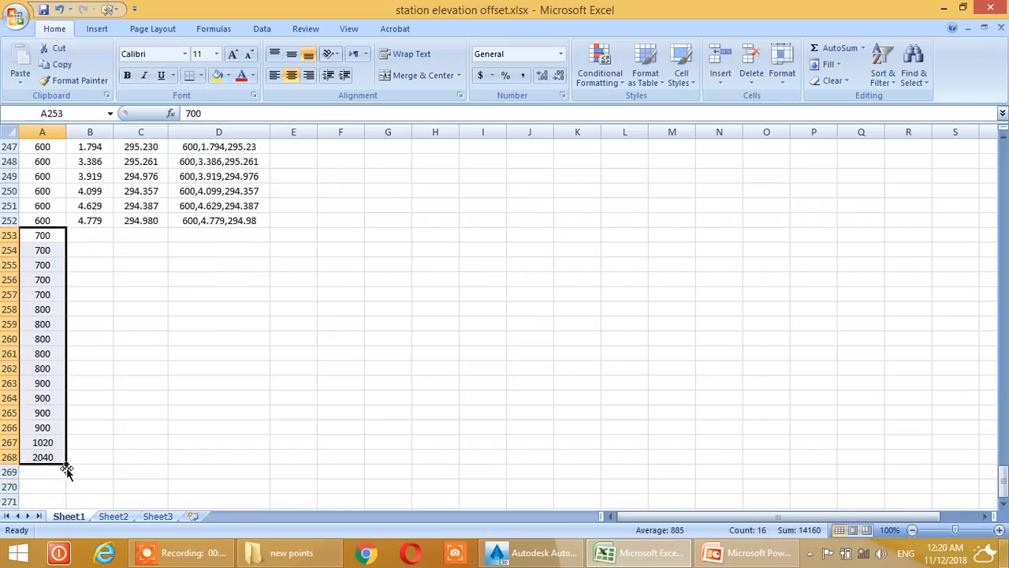
{"action": "key", "text": "Delete"}
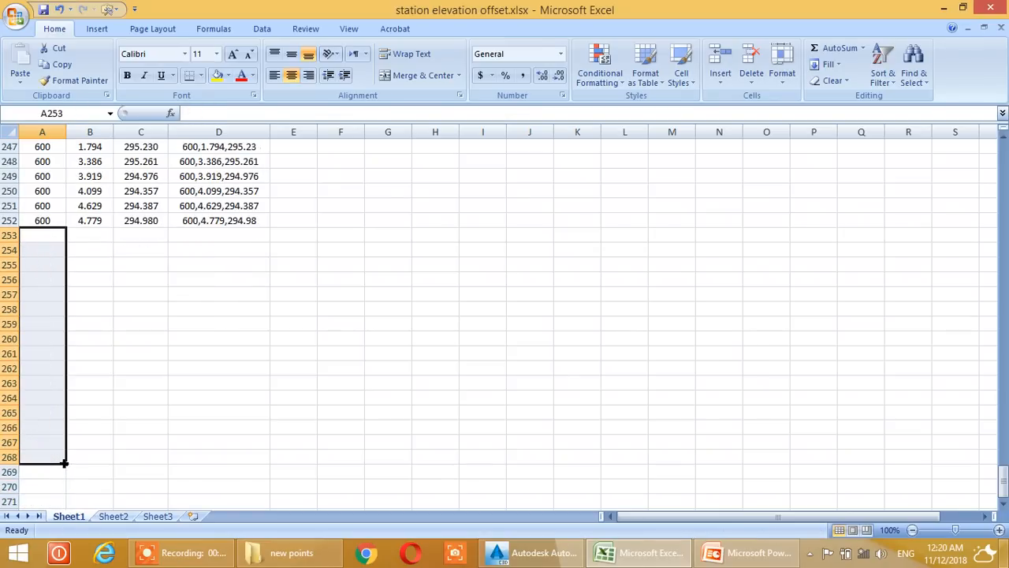
Clear the existing CONCATENATE formulas in column D from D1 through D253.
{"action": "scroll", "coordinate": [113, 437], "scroll_direction": "up", "scroll_amount": 8}
{"action": "scroll", "coordinate": [65, 424], "scroll_direction": "down", "scroll_amount": 4}
{"action": "scroll", "coordinate": [49, 394], "scroll_direction": "up", "scroll_amount": 20}
{"action": "scroll", "coordinate": [49, 396], "scroll_direction": "up", "scroll_amount": 20}
{"action": "scroll", "coordinate": [51, 390], "scroll_direction": "up", "scroll_amount": 2}
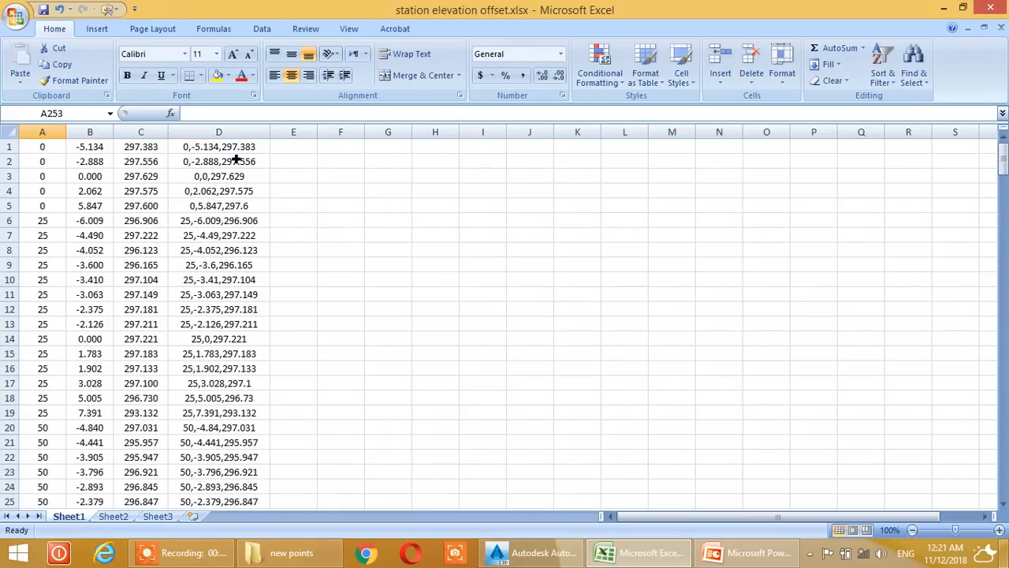
{"action": "left_click_drag", "start_coordinate": [237, 155], "coordinate": [228, 503]}
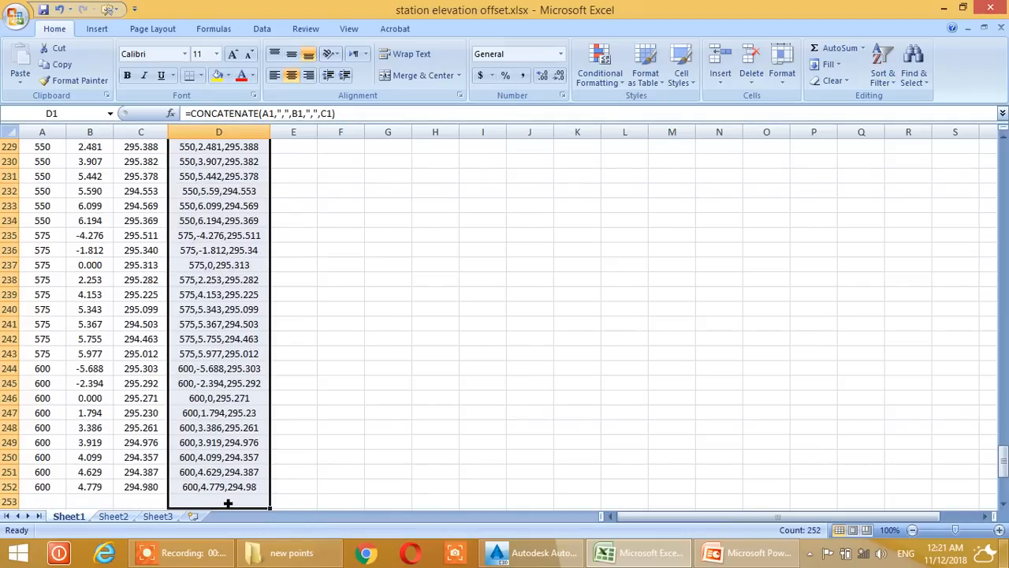
{"action": "key", "text": "Delete"}
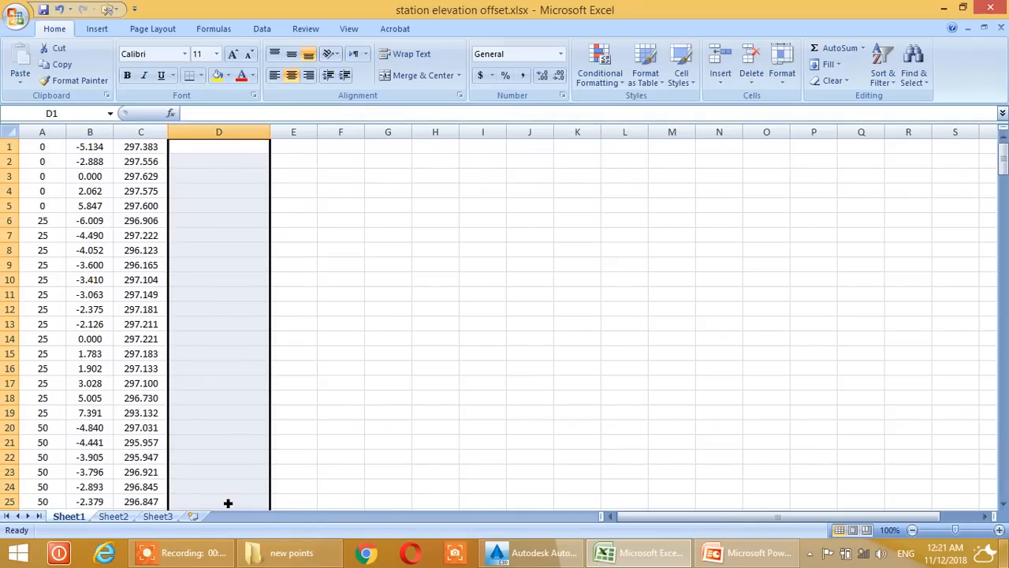
{"action": "left_click", "coordinate": [353, 235]}
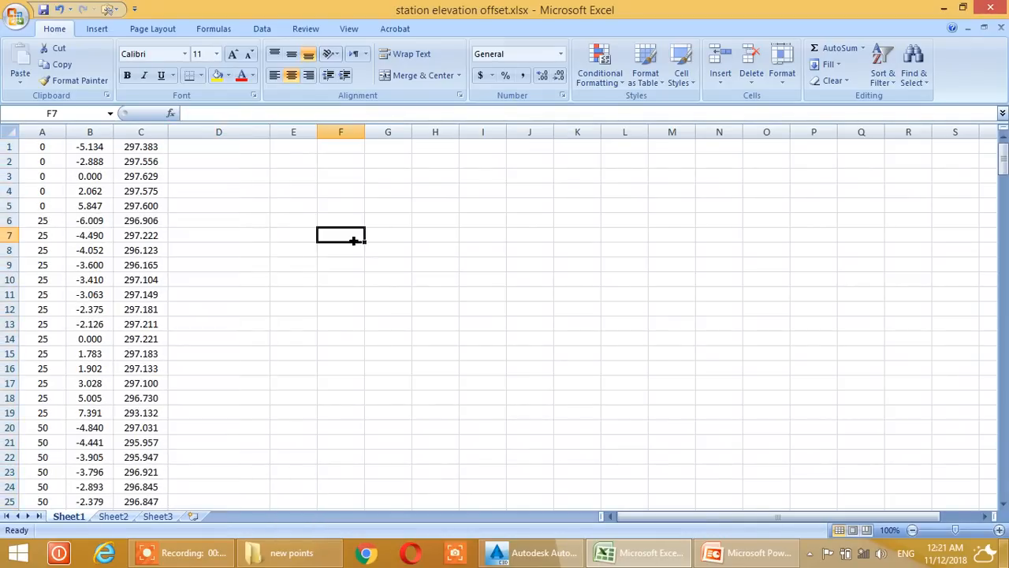
Widen column D to about one and a half times its width.
{"action": "left_click", "coordinate": [236, 132]}
{"action": "left_click_drag", "start_coordinate": [269, 143], "coordinate": [328, 147]}
{"action": "left_click", "coordinate": [386, 175]}
Start a formula in D1 and list functions from the All category for insertion.
{"action": "left_click", "coordinate": [270, 152]}
{"action": "type", "text": "="}
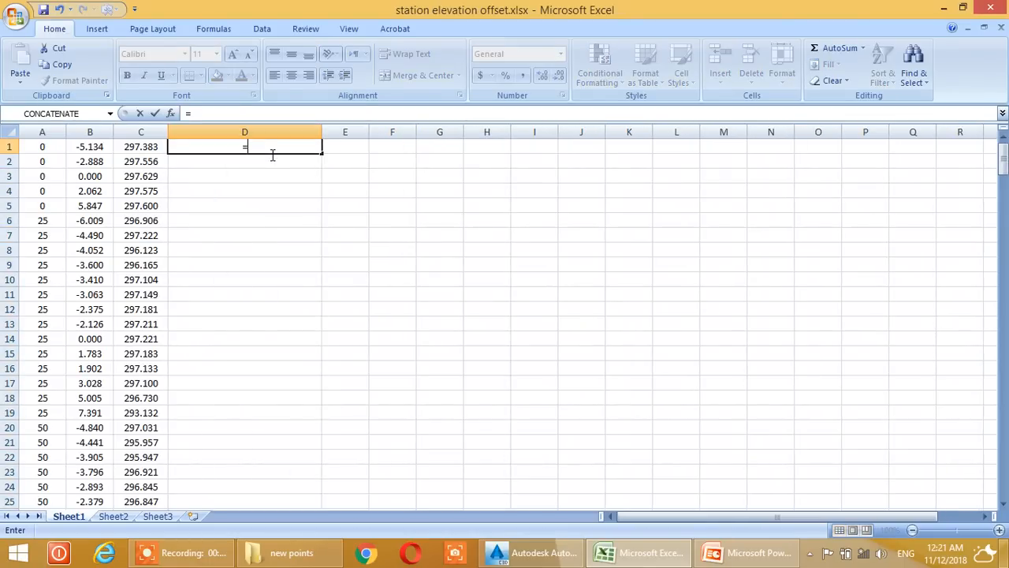
{"action": "left_click", "coordinate": [171, 115]}
{"action": "left_click_drag", "start_coordinate": [461, 171], "coordinate": [445, 145]}
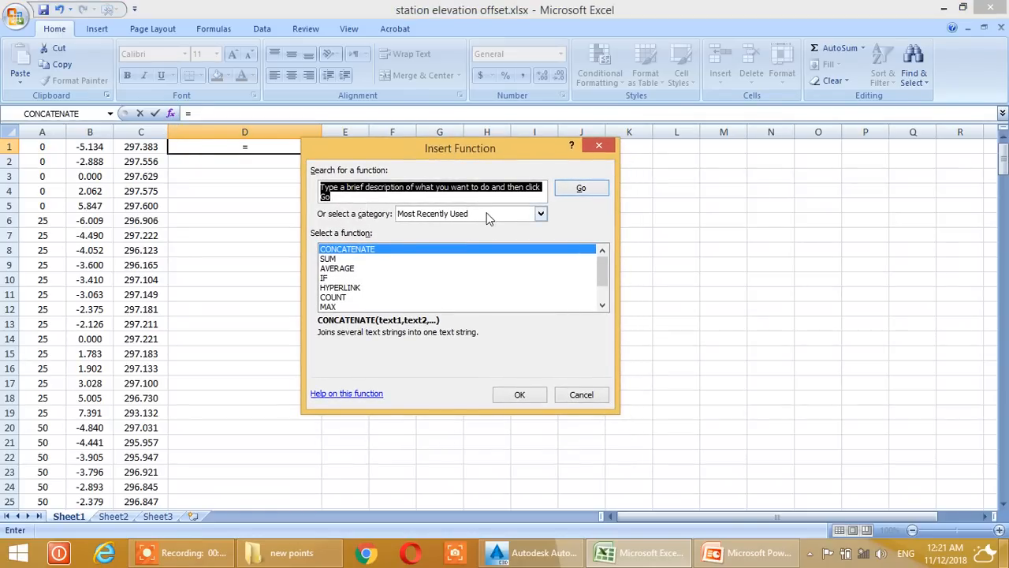
{"action": "left_click", "coordinate": [467, 219]}
{"action": "left_click", "coordinate": [412, 236]}
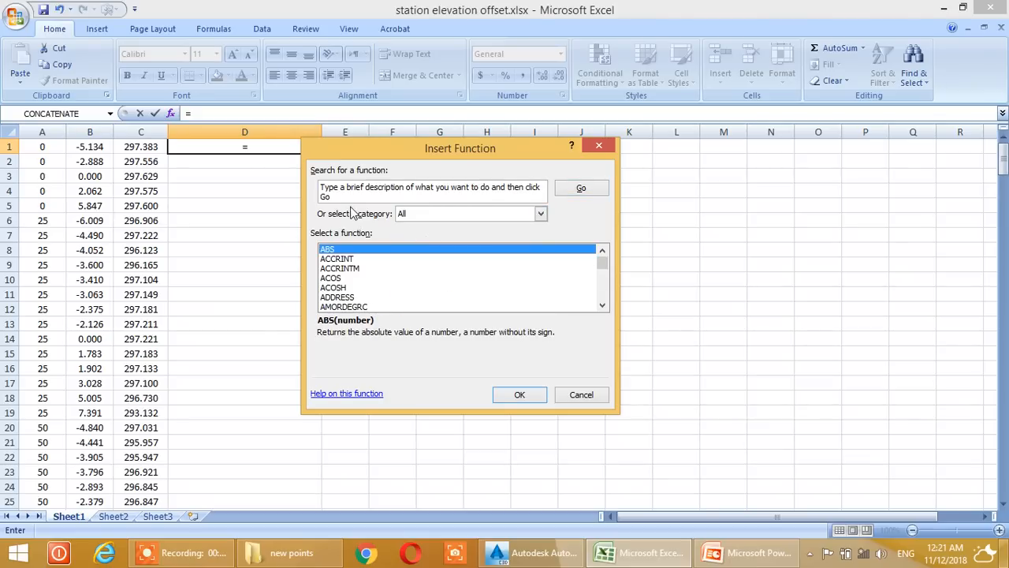
Search the functions for "concatenate" and insert CONCATENATE into the D1 formula.
{"action": "left_click", "coordinate": [322, 189]}
{"action": "type", "text": "con"}
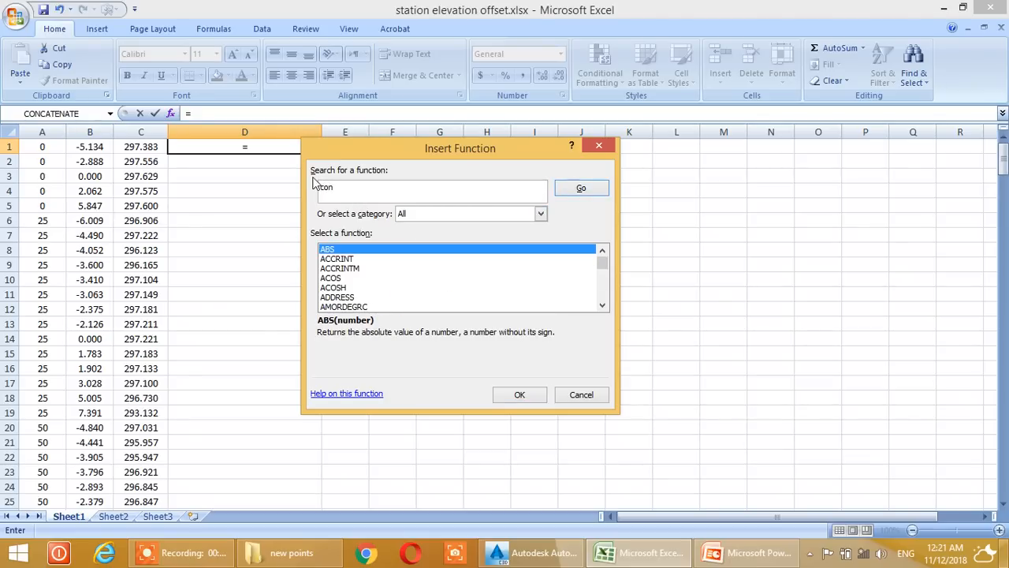
{"action": "type", "text": "catena"}
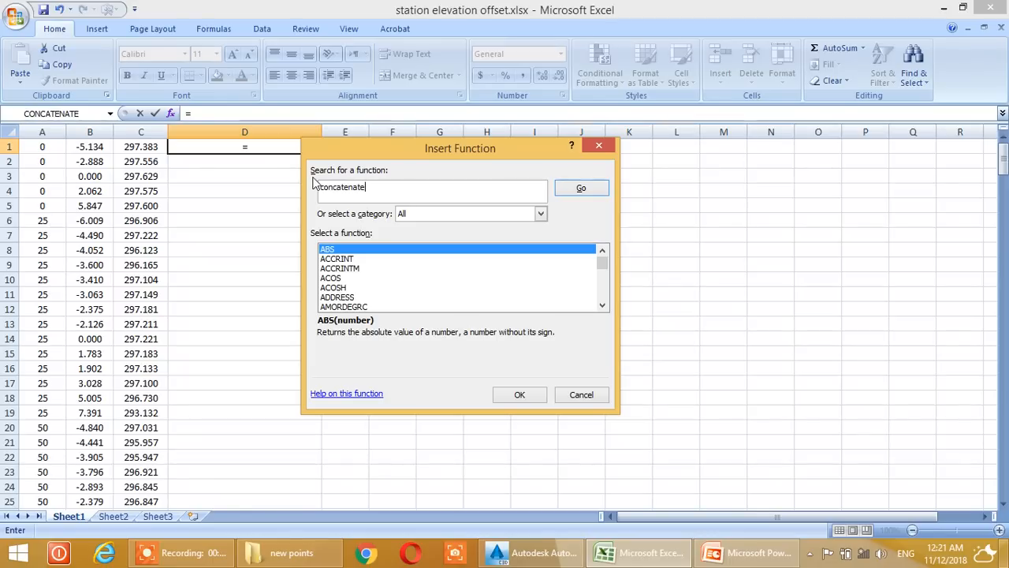
{"action": "type", "text": "te"}
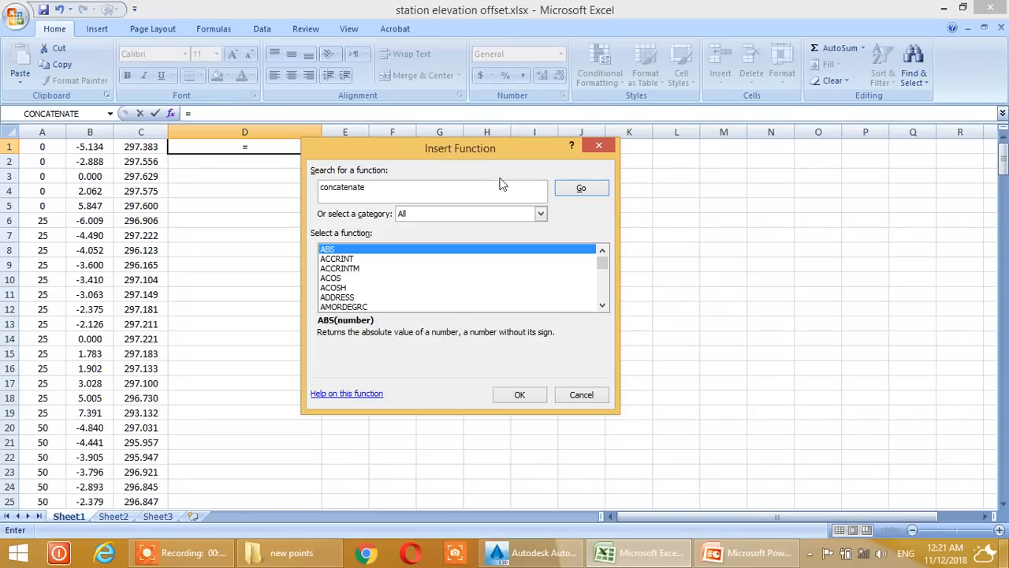
{"action": "left_click", "coordinate": [574, 186]}
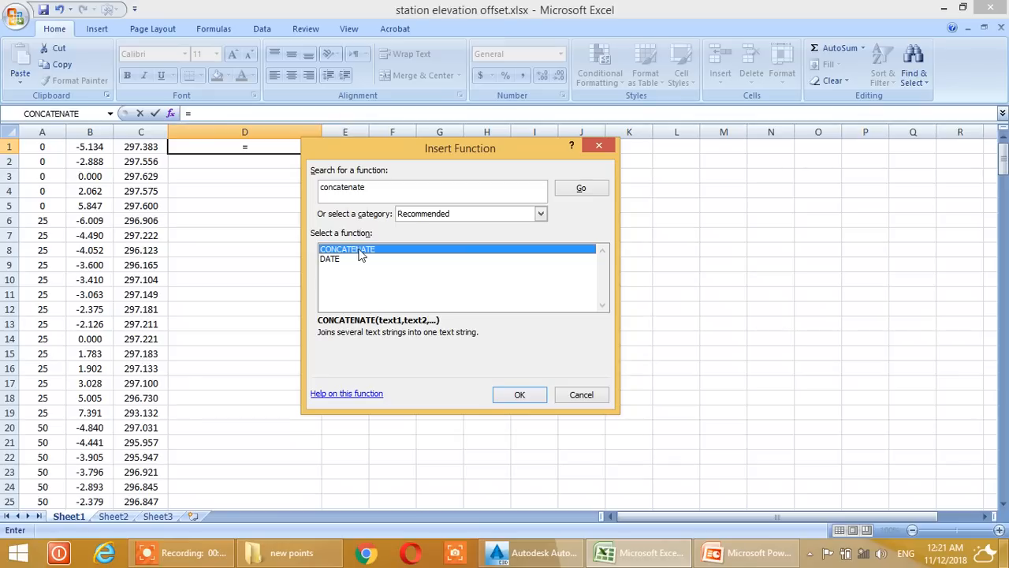
{"action": "double_click", "coordinate": [359, 250]}
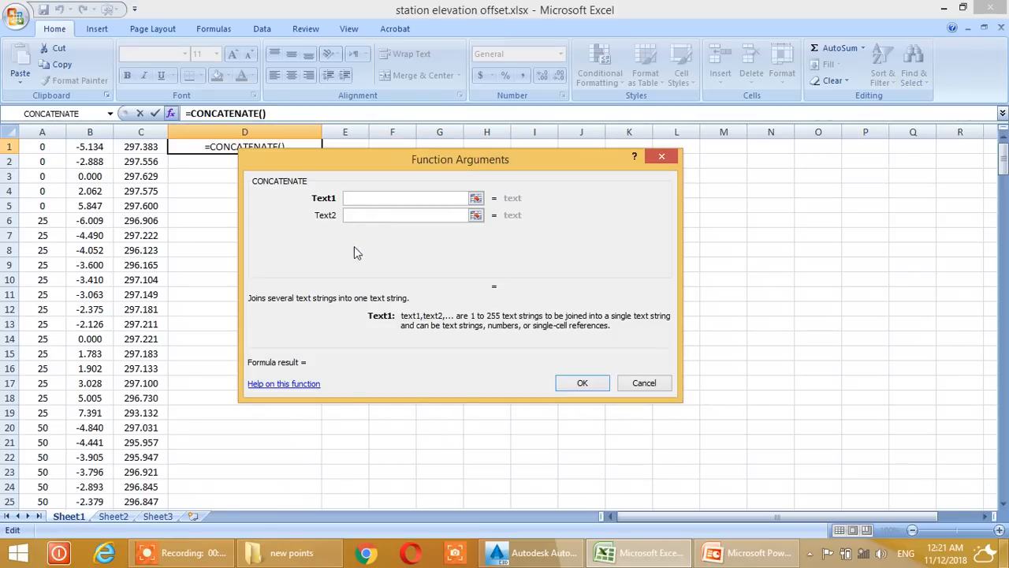
Complete the D1 CONCATENATE formula by joining A1, ",", B1, "," and C1 as Text1 to Text5.
{"action": "left_click_drag", "start_coordinate": [435, 162], "coordinate": [432, 192]}
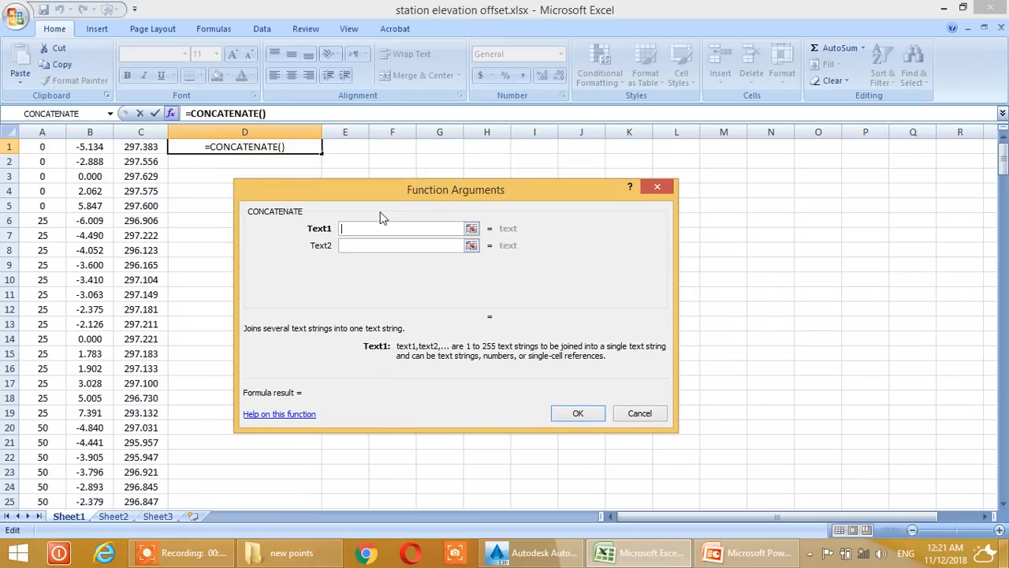
{"action": "left_click", "coordinate": [52, 153]}
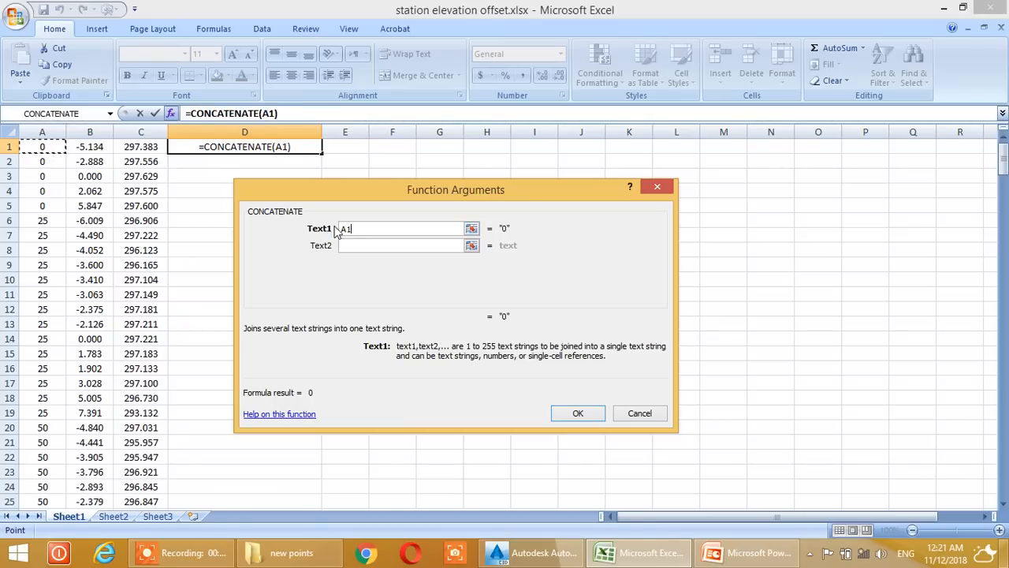
{"action": "left_click", "coordinate": [357, 249]}
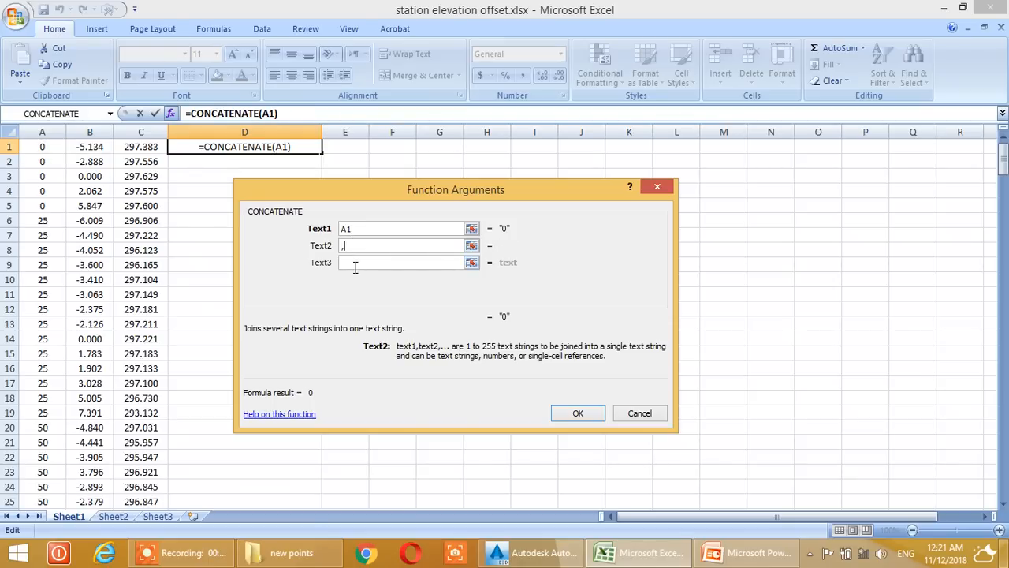
{"action": "key", "text": "Tab"}
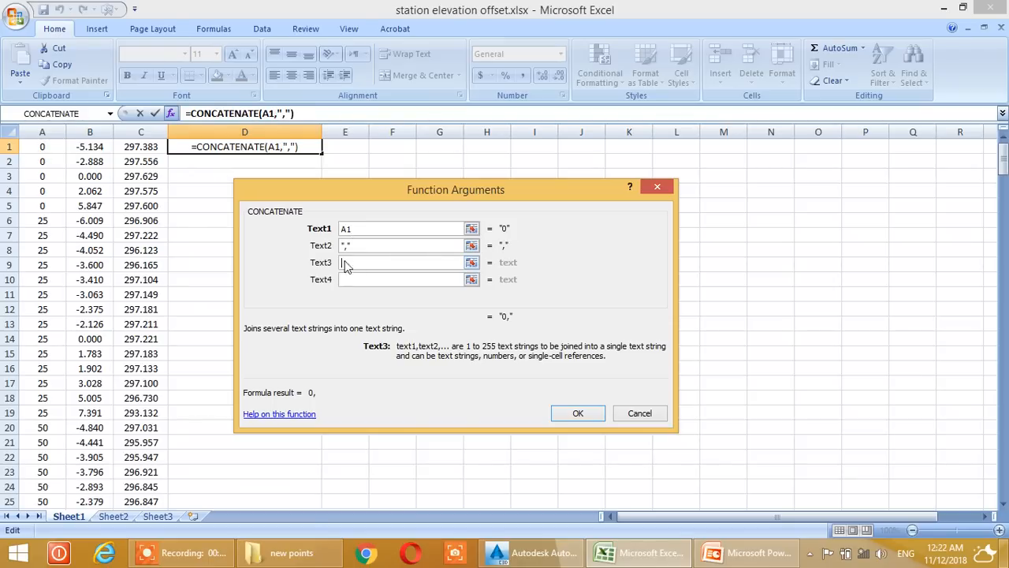
{"action": "left_click", "coordinate": [102, 151]}
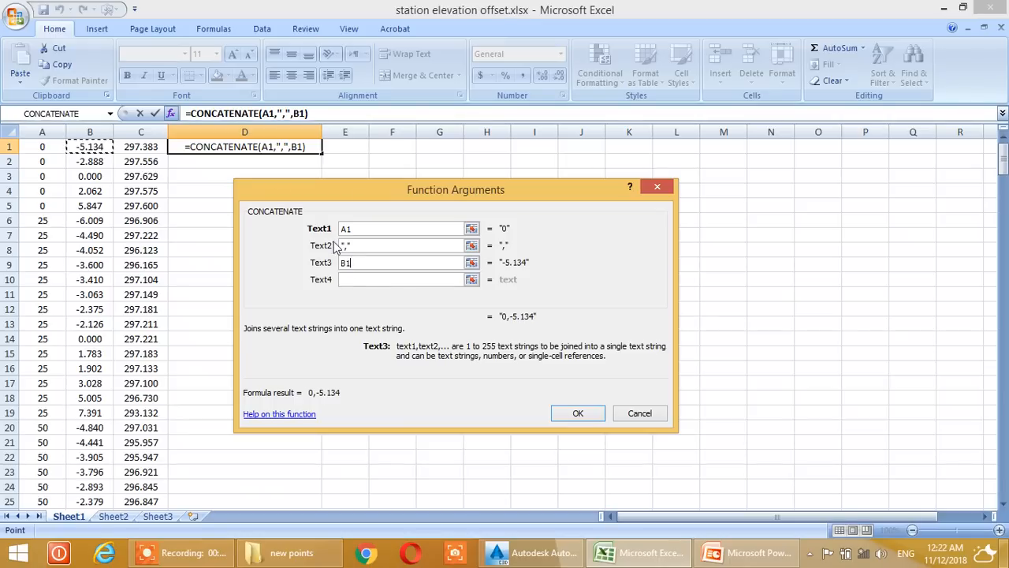
{"action": "left_click", "coordinate": [370, 284]}
{"action": "type", "text": "\","}
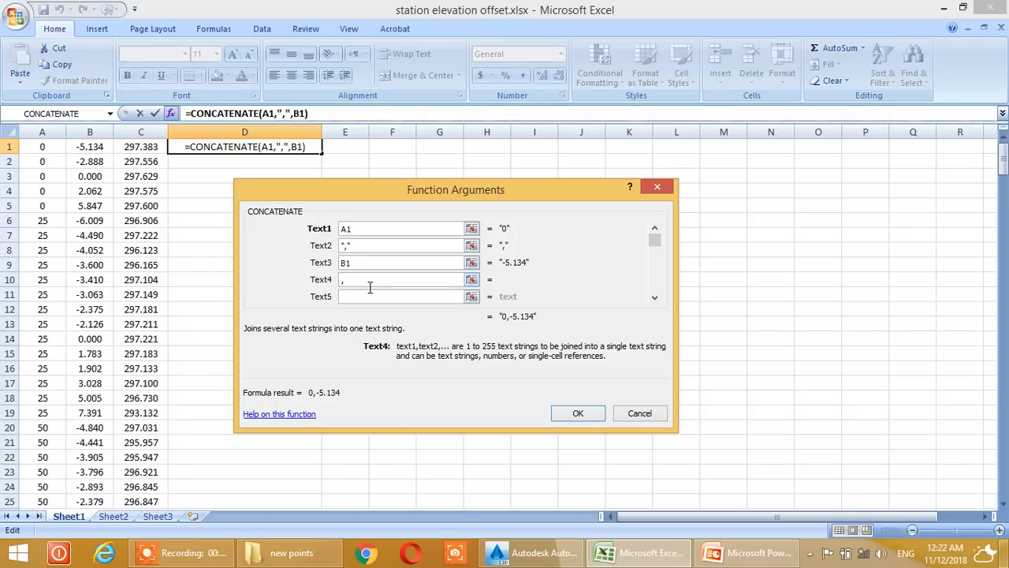
{"action": "type", "text": "\""}
{"action": "key", "text": "Tab"}
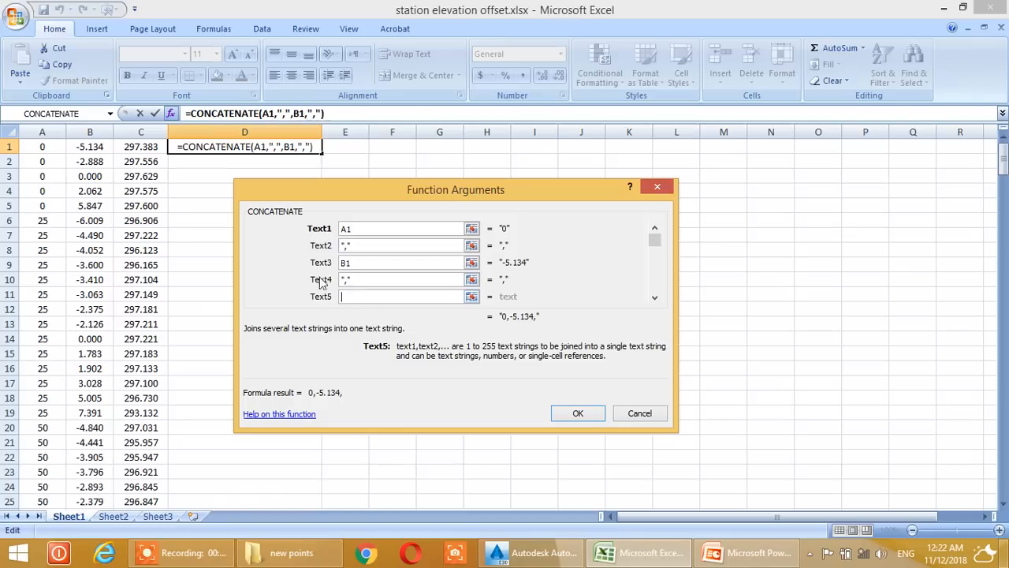
{"action": "left_click", "coordinate": [152, 148]}
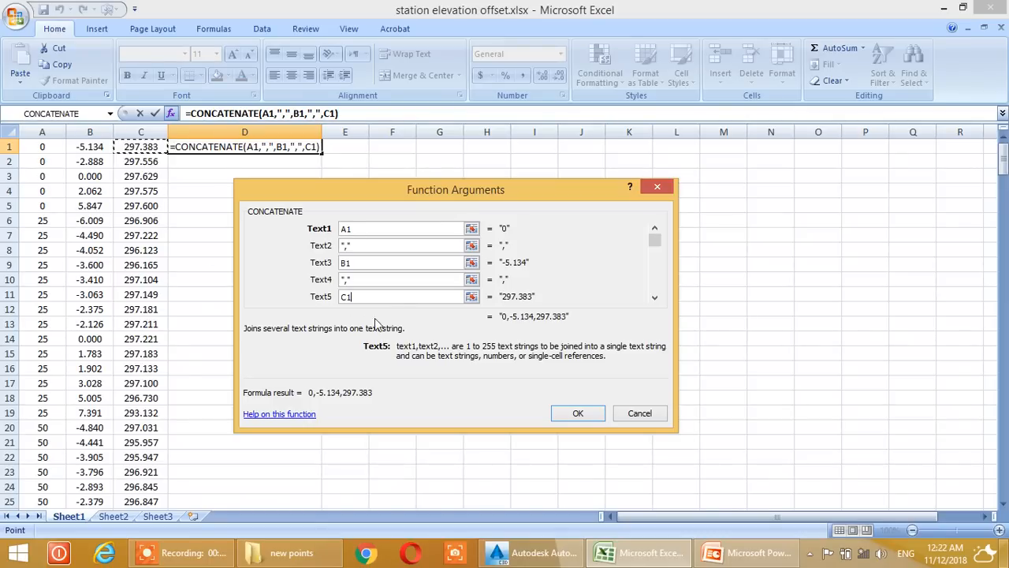
{"action": "left_click", "coordinate": [574, 411]}
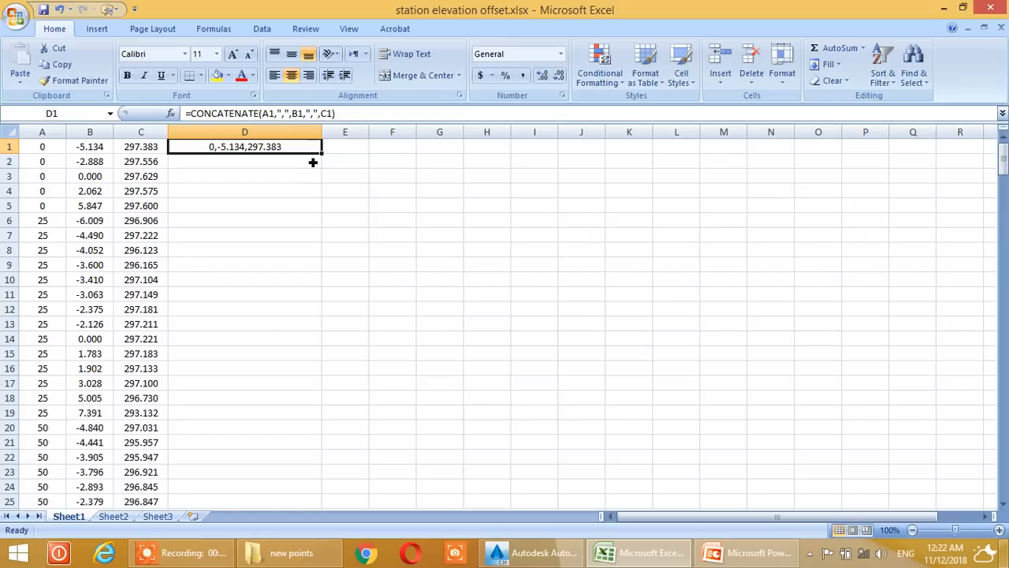
Fill the D1 CONCATENATE formula down column D through row 252.
{"action": "left_click_drag", "start_coordinate": [324, 156], "coordinate": [305, 481]}
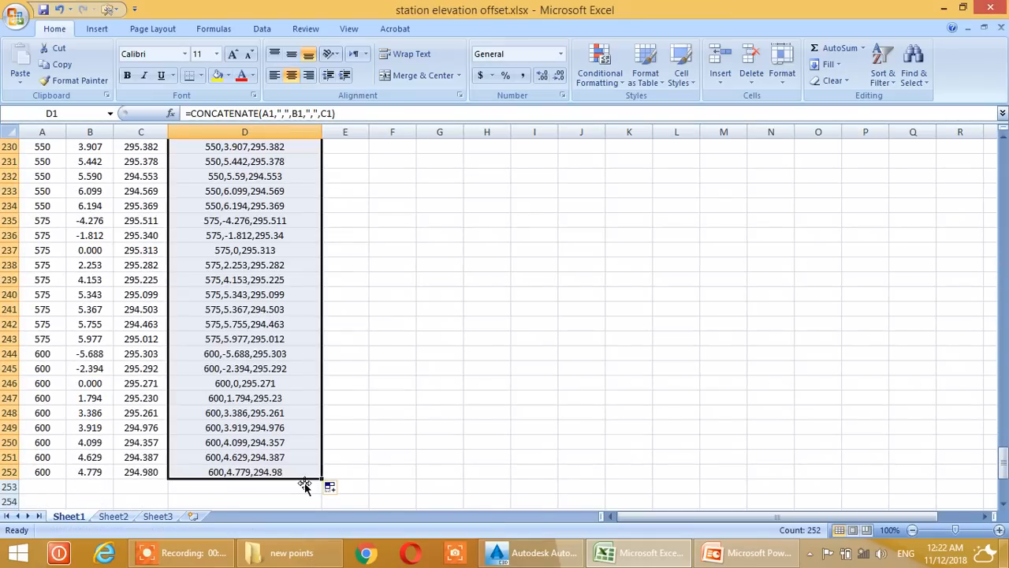
{"action": "scroll", "coordinate": [264, 437], "scroll_direction": "up", "scroll_amount": 15}
{"action": "scroll", "coordinate": [264, 427], "scroll_direction": "up", "scroll_amount": 20}
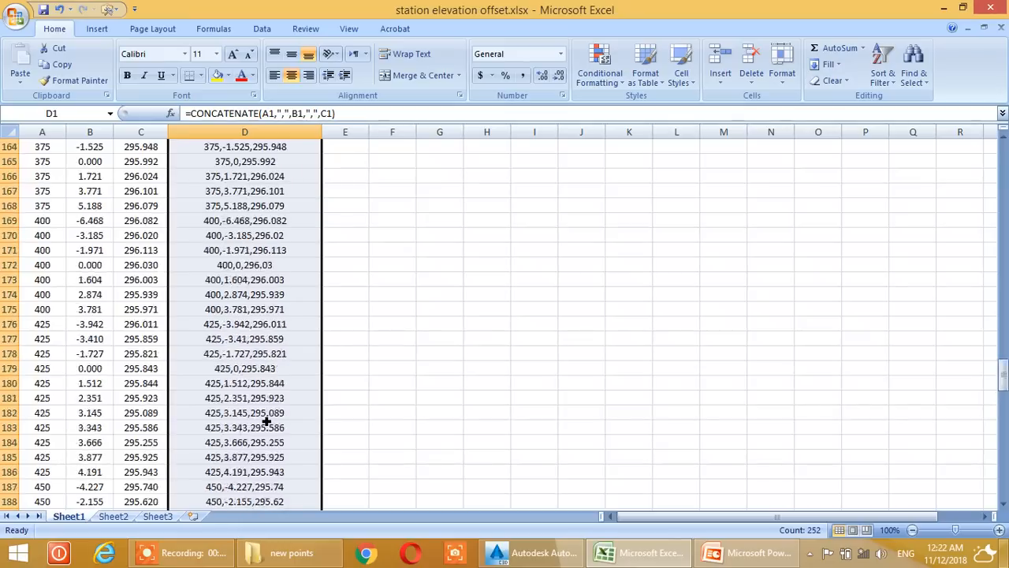
{"action": "scroll", "coordinate": [268, 416], "scroll_direction": "up", "scroll_amount": 20}
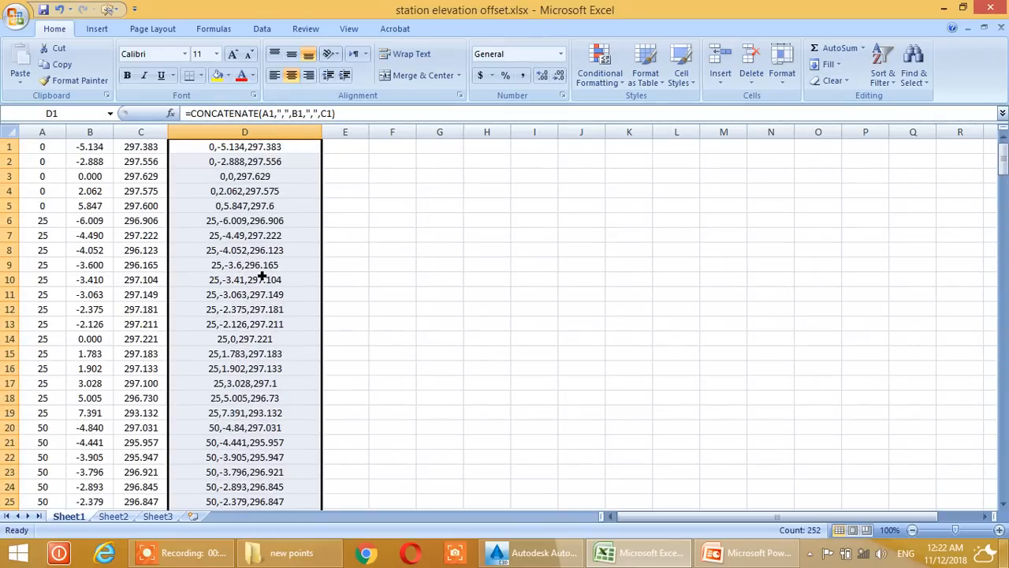
Narrow column D slightly so it fits the joined text more closely.
{"action": "left_click", "coordinate": [262, 271]}
{"action": "left_click", "coordinate": [268, 208]}
{"action": "left_click_drag", "start_coordinate": [321, 132], "coordinate": [308, 134]}
{"action": "left_click", "coordinate": [356, 191]}
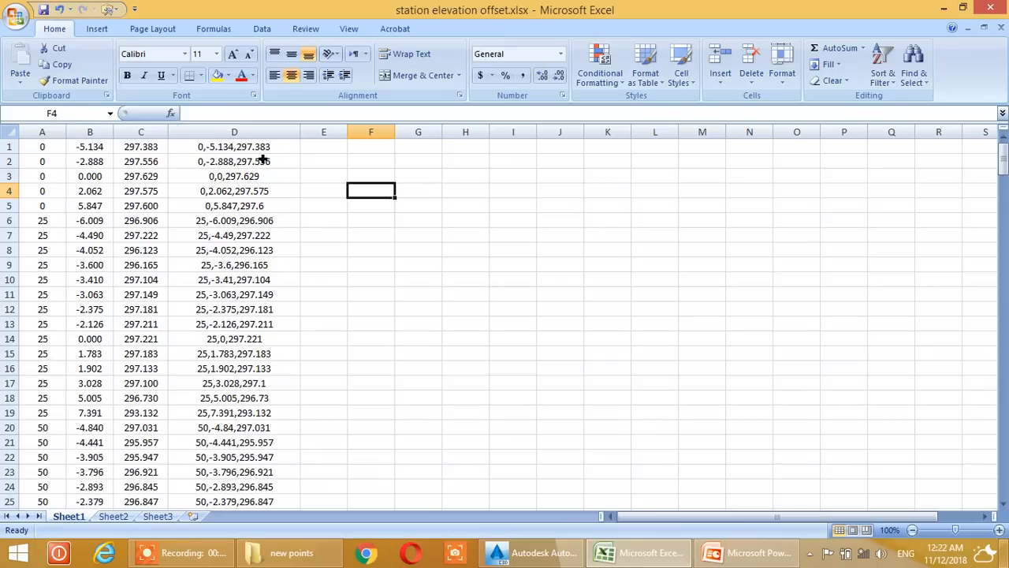
Switch to the new points folder, create a text document named "station offset elevation", and open it maximized in Notepad.
{"action": "left_click", "coordinate": [275, 553]}
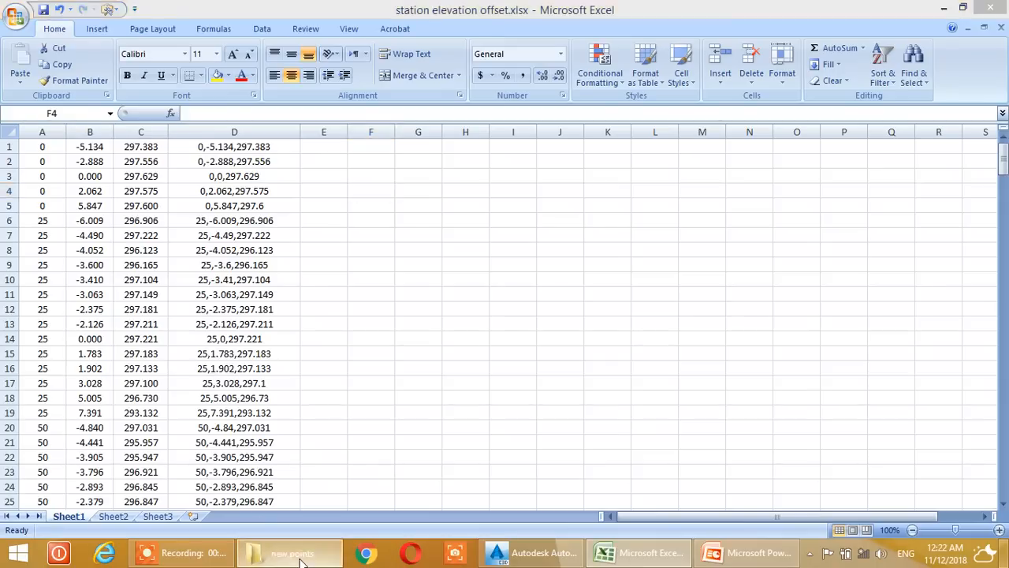
{"action": "left_click", "coordinate": [254, 364]}
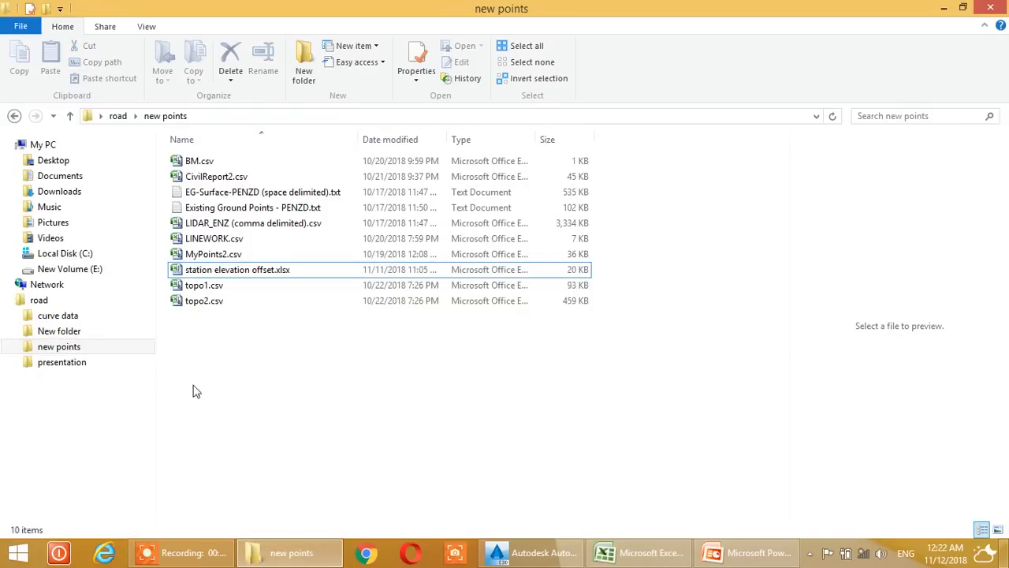
{"action": "right_click", "coordinate": [228, 437]}
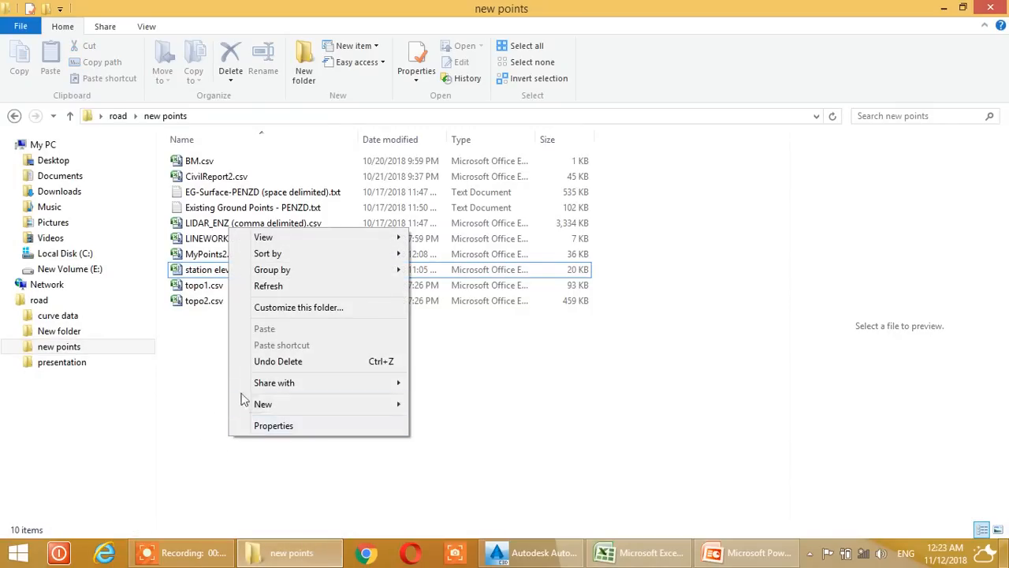
{"action": "mouse_move", "coordinate": [258, 407]}
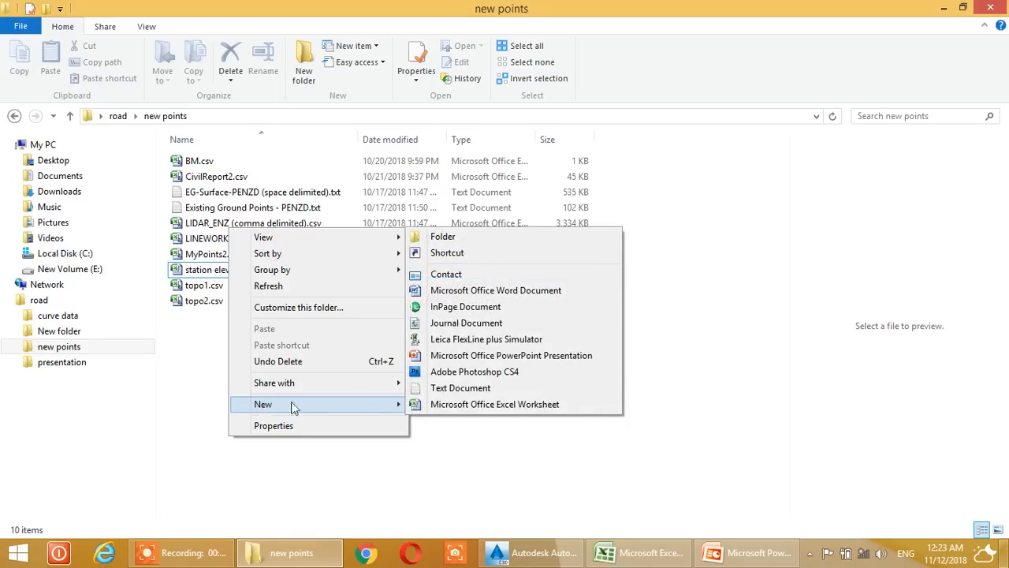
{"action": "left_click", "coordinate": [482, 389]}
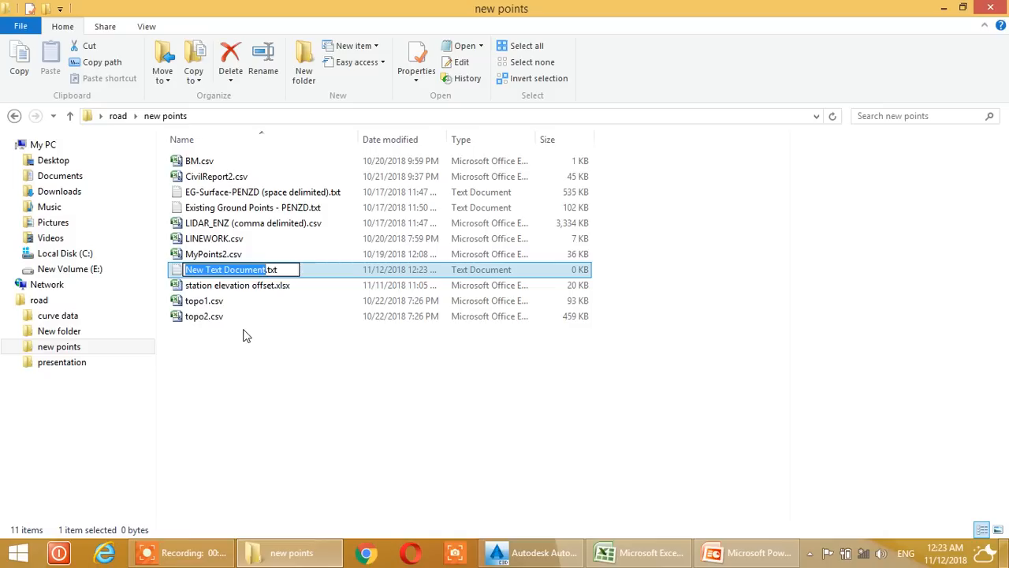
{"action": "type", "text": "station offset"}
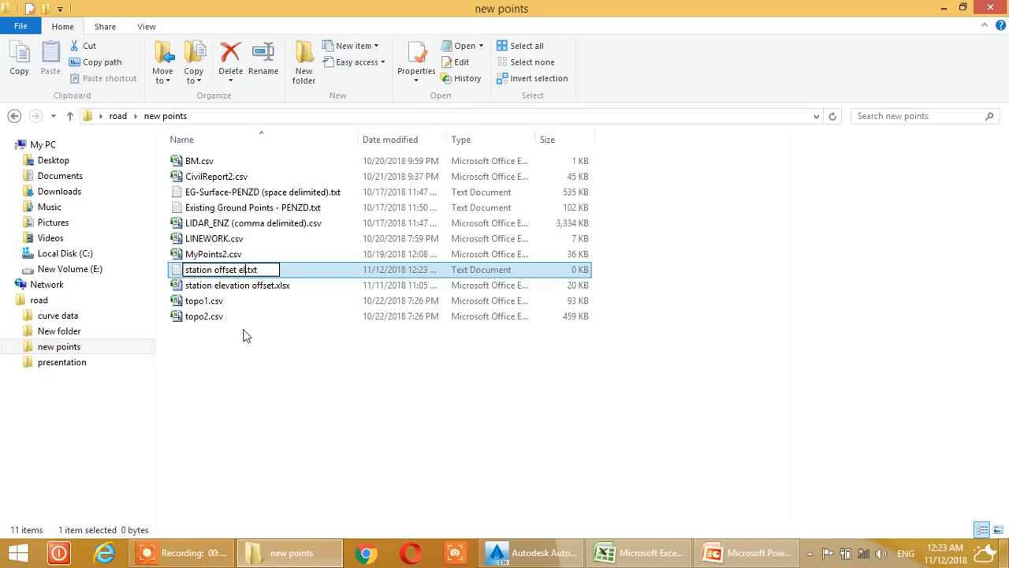
{"action": "type", "text": " elevation"}
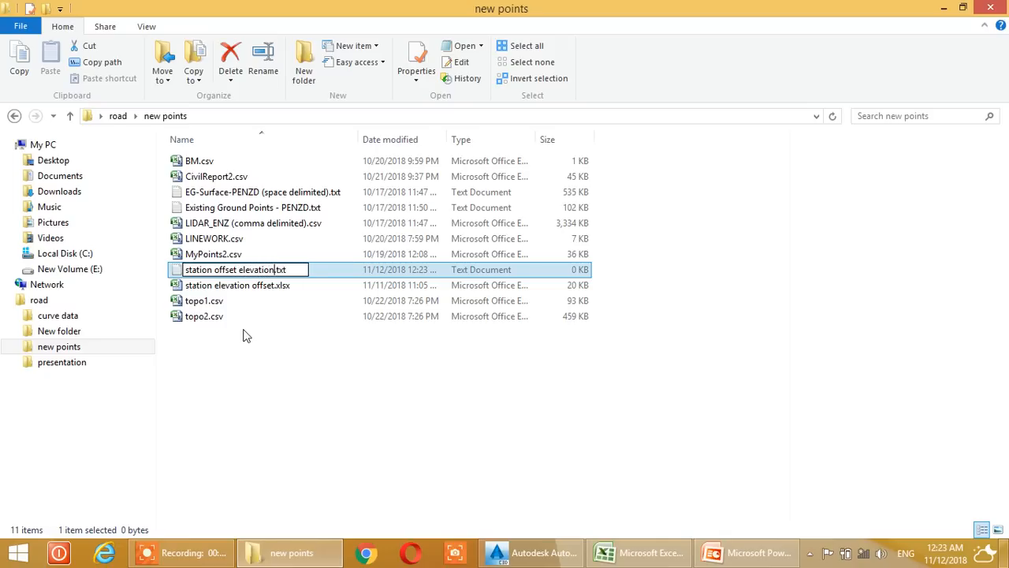
{"action": "left_click", "coordinate": [260, 390]}
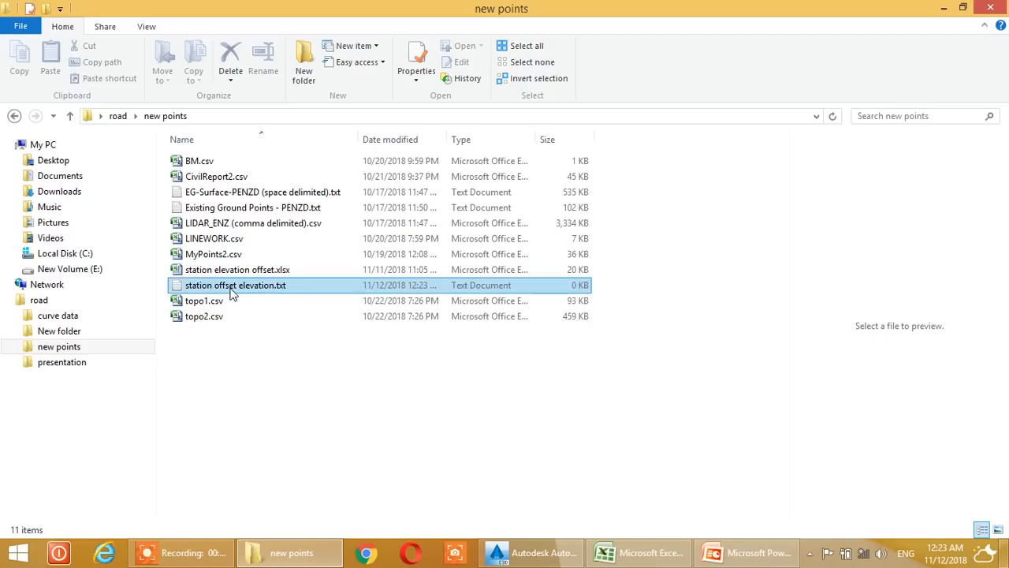
{"action": "double_click", "coordinate": [198, 292]}
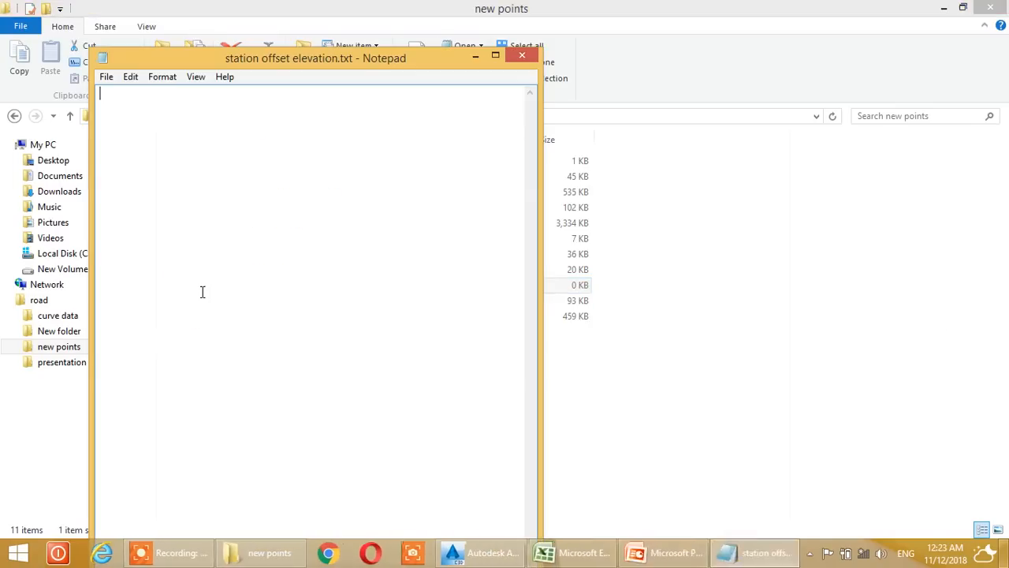
{"action": "left_click", "coordinate": [495, 60]}
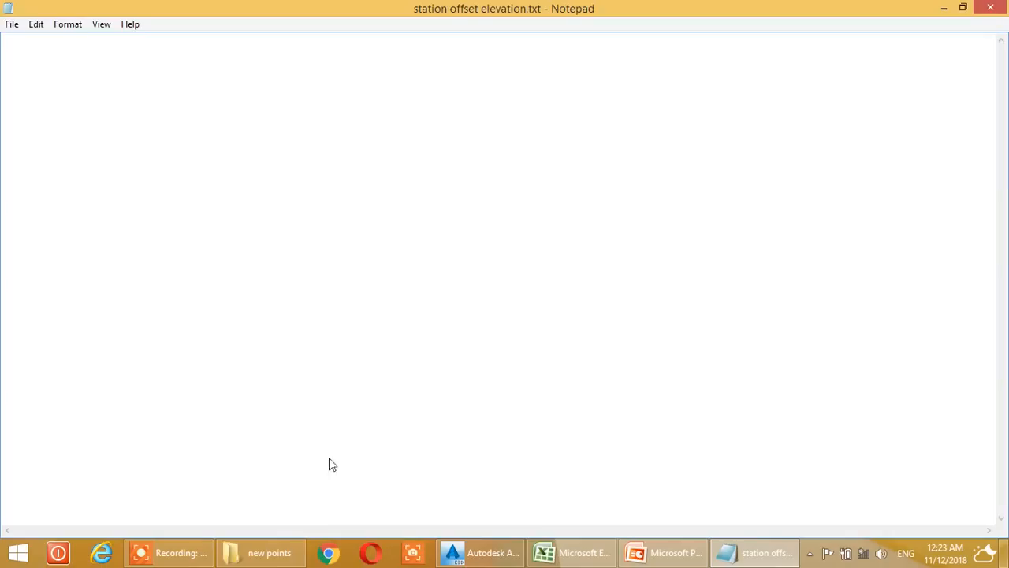
Switch to Excel and copy the joined comma-separated values in D1 through D252.
{"action": "left_click", "coordinate": [568, 556]}
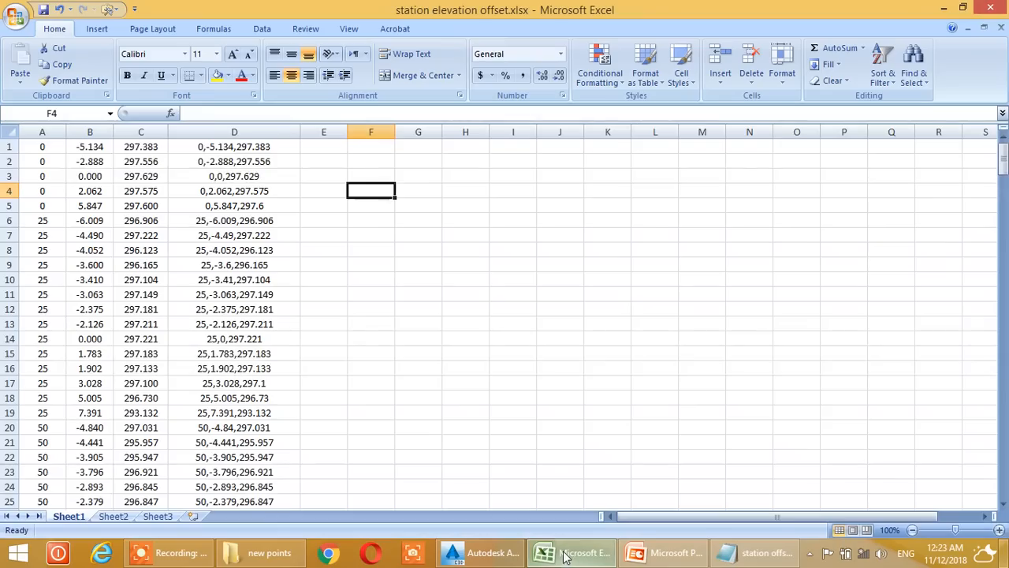
{"action": "left_click", "coordinate": [352, 294]}
{"action": "left_click_drag", "start_coordinate": [234, 146], "coordinate": [262, 492]}
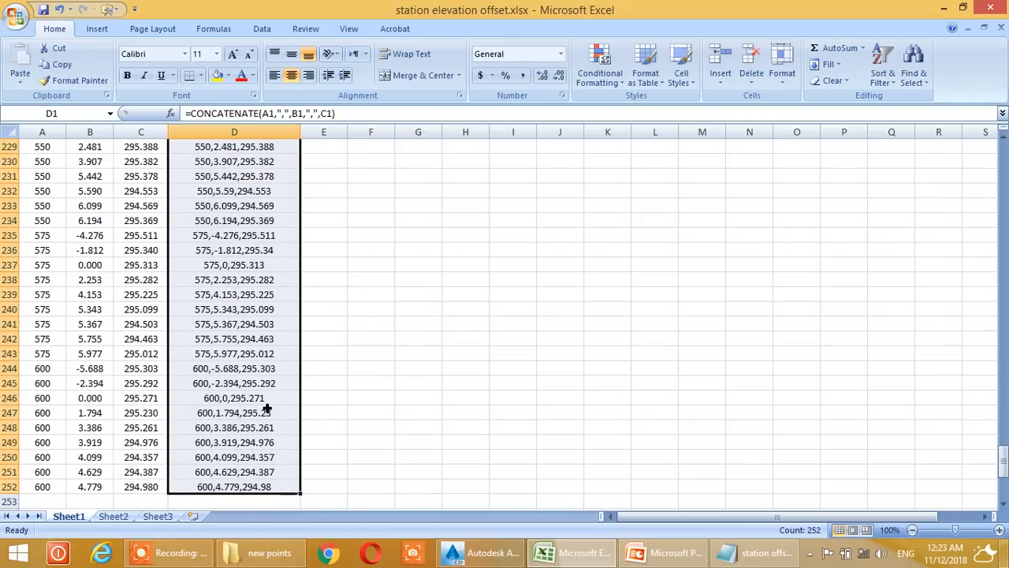
{"action": "right_click", "coordinate": [265, 293]}
{"action": "left_click", "coordinate": [284, 322]}
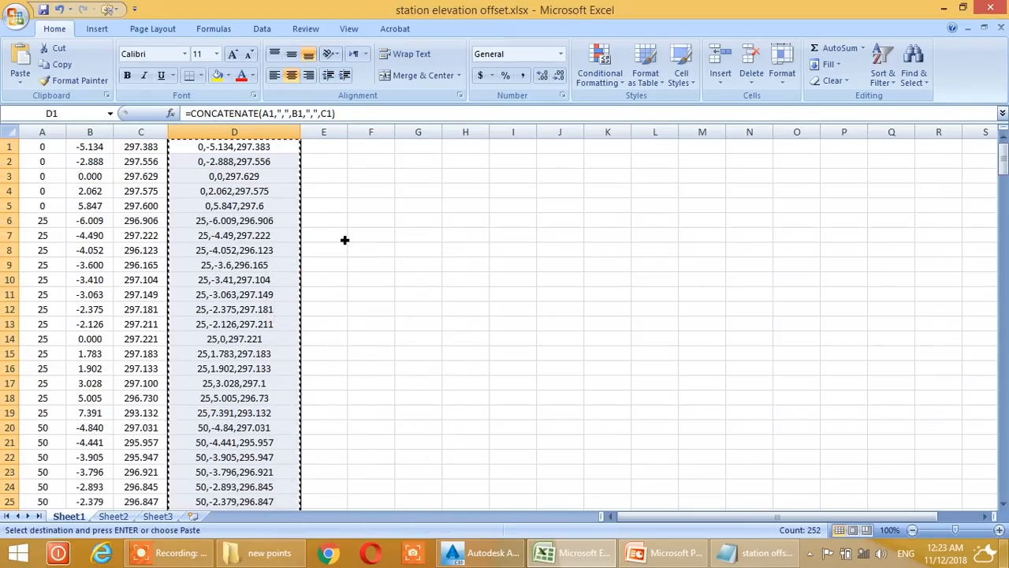
Paste the copied values into station offset elevation.txt in Notepad, then close the file with its changes saved.
{"action": "left_click", "coordinate": [750, 557]}
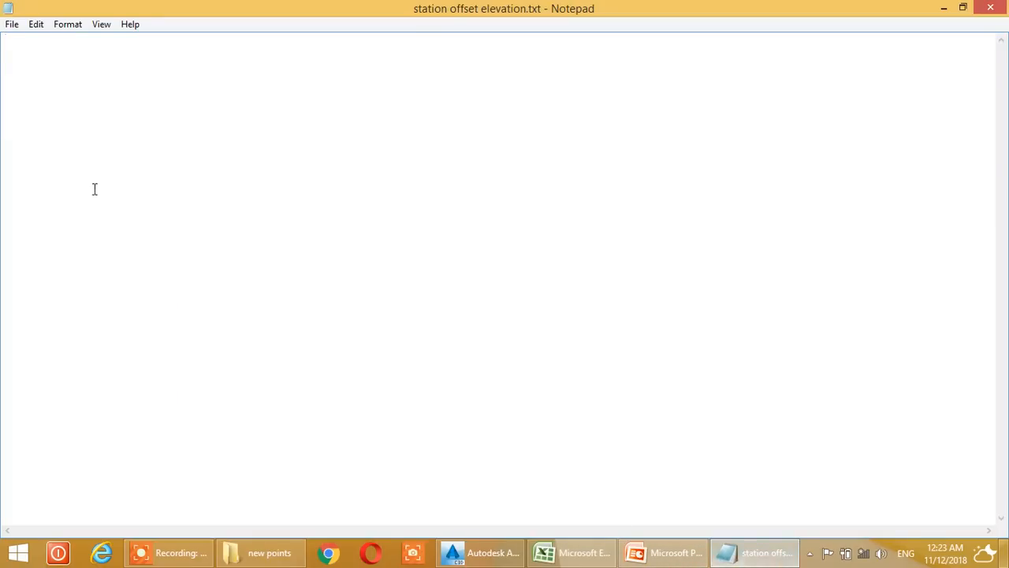
{"action": "right_click", "coordinate": [51, 45]}
{"action": "left_click", "coordinate": [77, 107]}
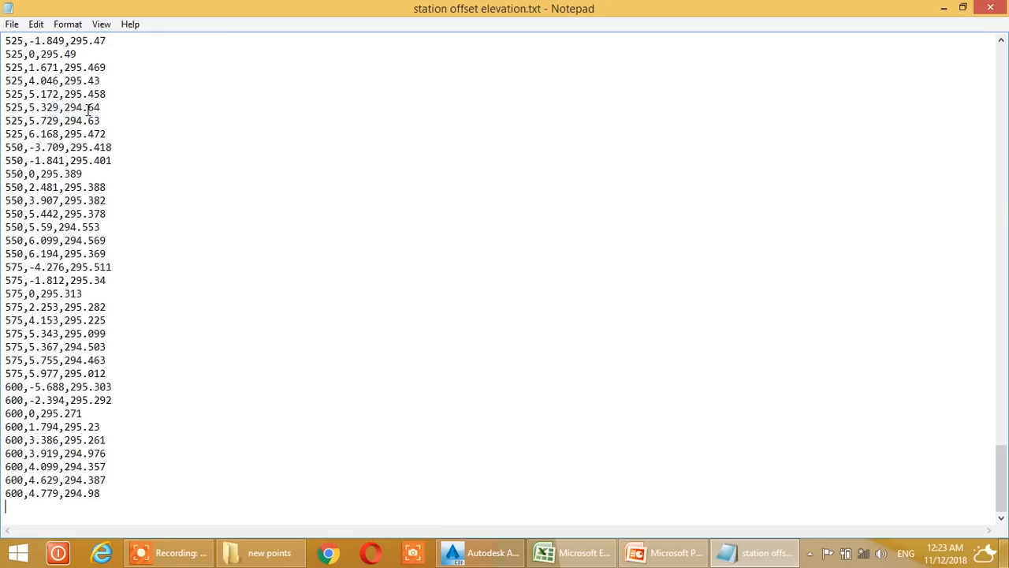
{"action": "scroll", "coordinate": [198, 327], "scroll_direction": "up", "scroll_amount": 20}
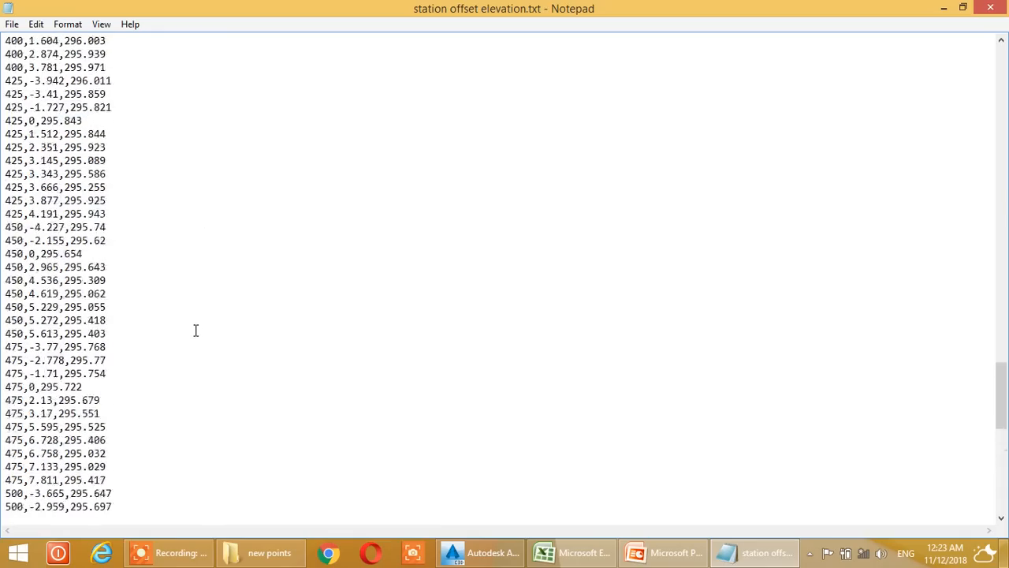
{"action": "scroll", "coordinate": [199, 326], "scroll_direction": "up", "scroll_amount": 20}
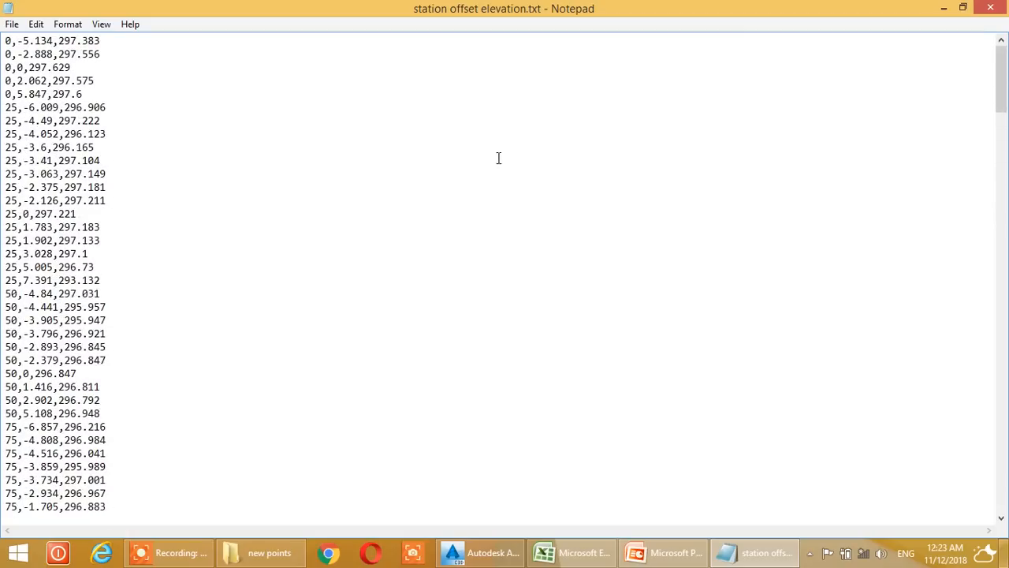
{"action": "left_click", "coordinate": [992, 8]}
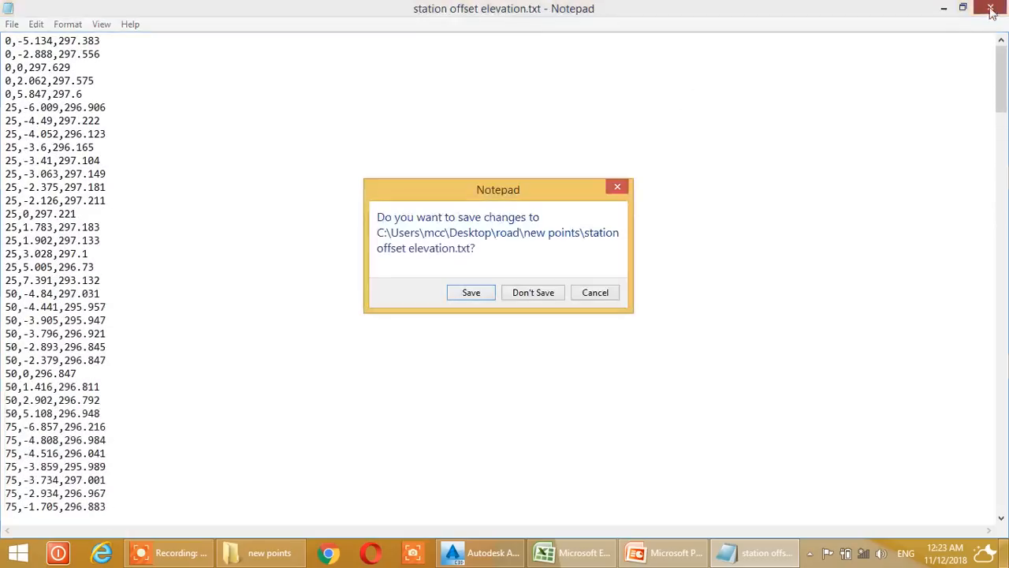
{"action": "left_click", "coordinate": [489, 293]}
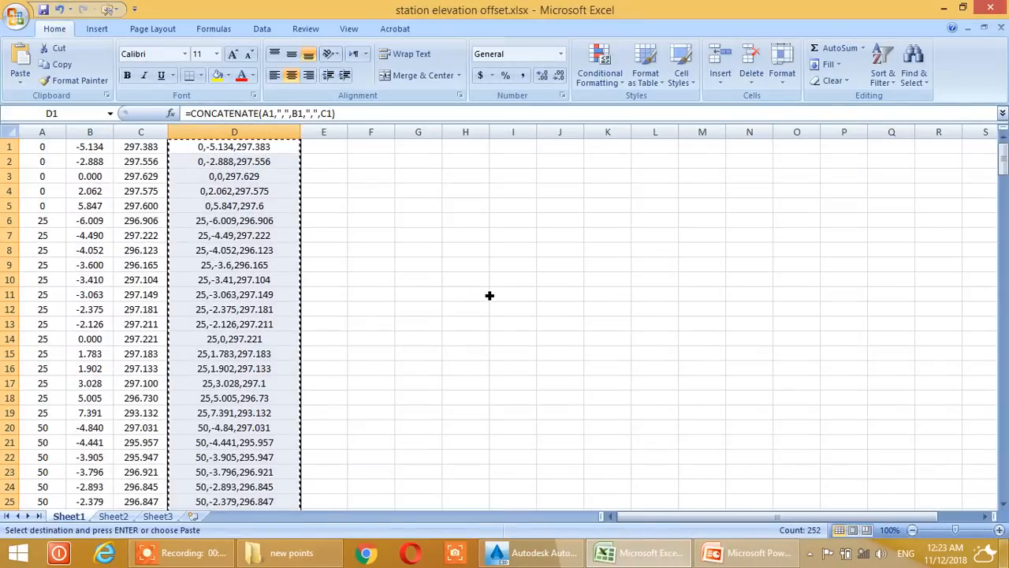
End the copy mode in Excel and reopen station offset elevation.txt from the new points folder to check its saved contents.
{"action": "key", "text": "Escape"}
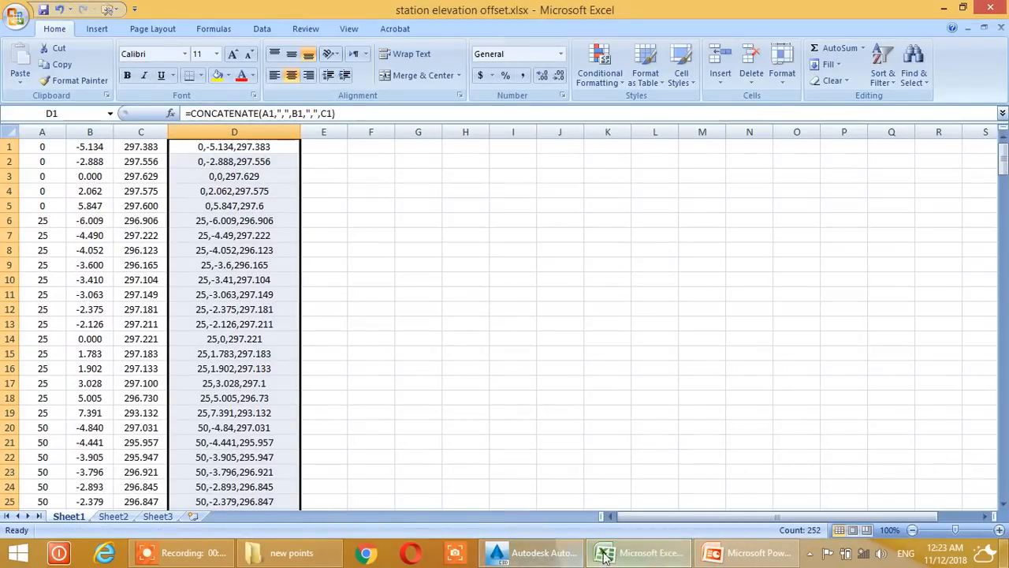
{"action": "left_click", "coordinate": [289, 555]}
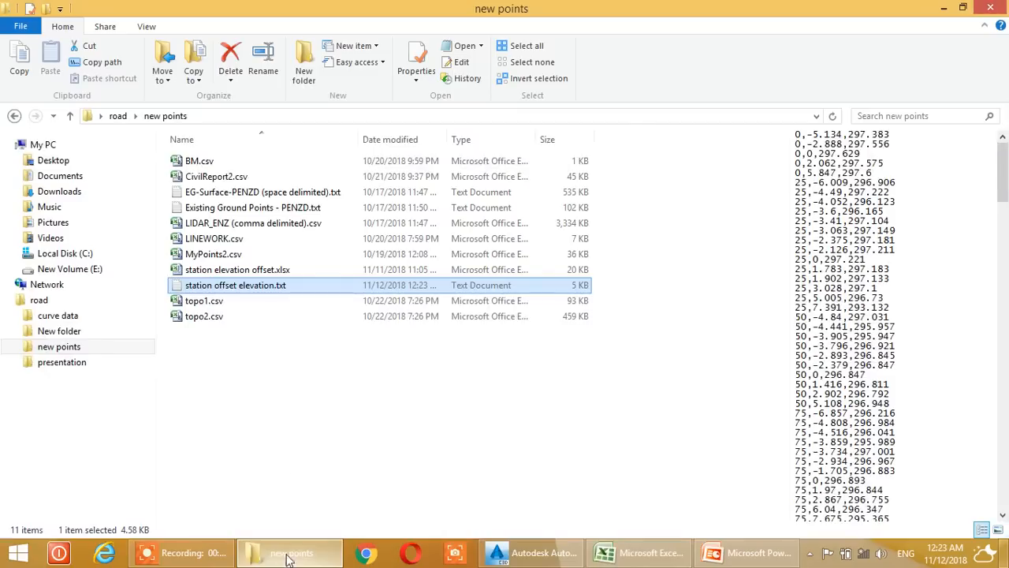
{"action": "double_click", "coordinate": [215, 285]}
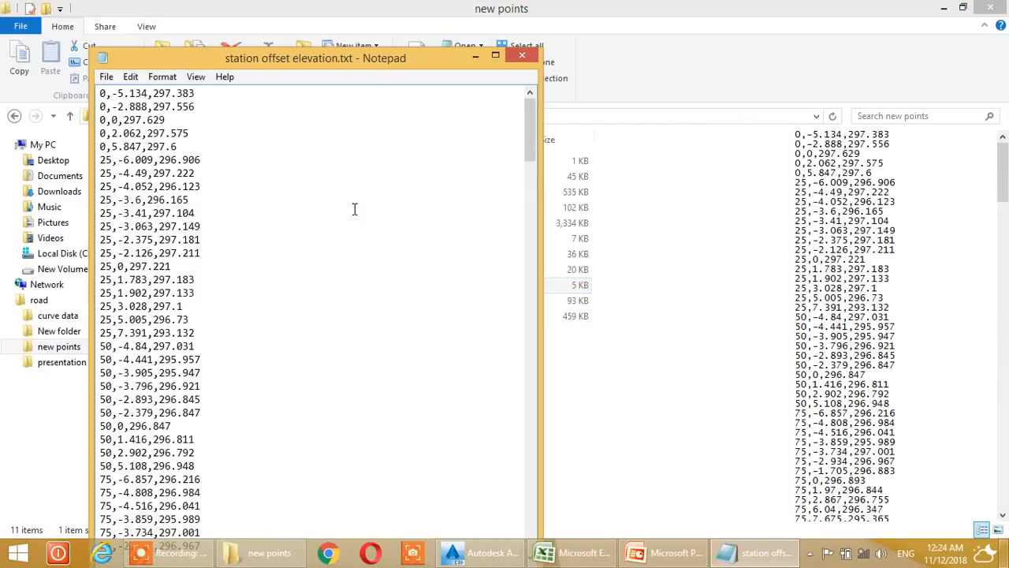
Review the rest of station offset elevation.txt, close it, and switch to Drawing1 in Civil 3D.
{"action": "scroll", "coordinate": [347, 229], "scroll_direction": "down", "scroll_amount": 20}
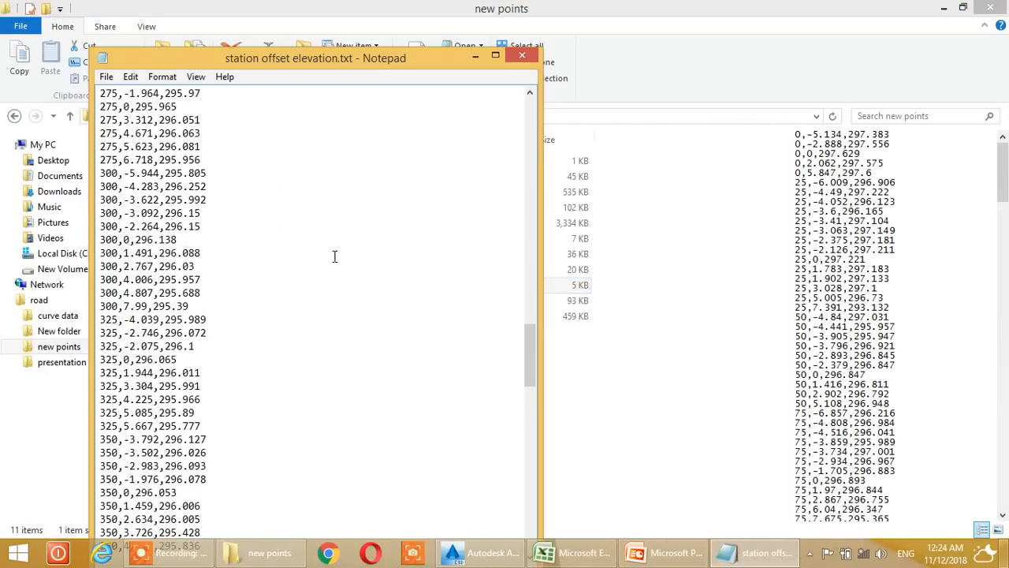
{"action": "left_click", "coordinate": [527, 57]}
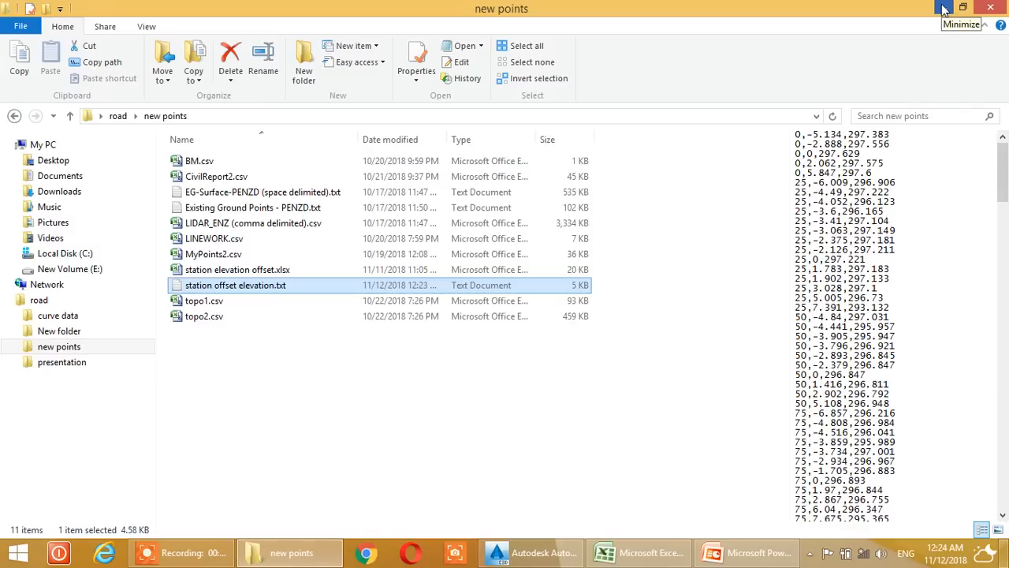
{"action": "left_click", "coordinate": [532, 554]}
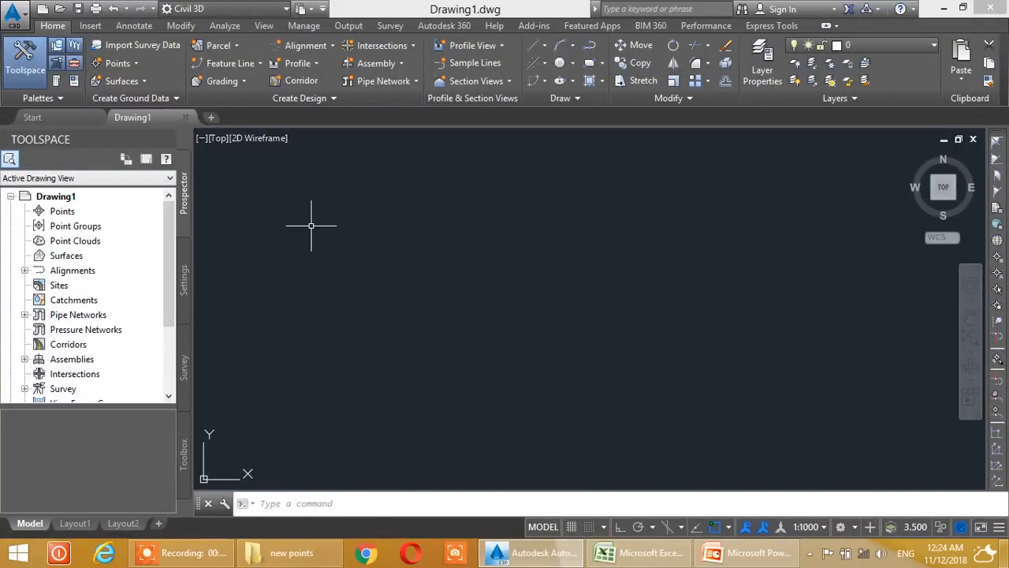
{"action": "scroll", "coordinate": [310, 257], "scroll_direction": "down", "scroll_amount": 1}
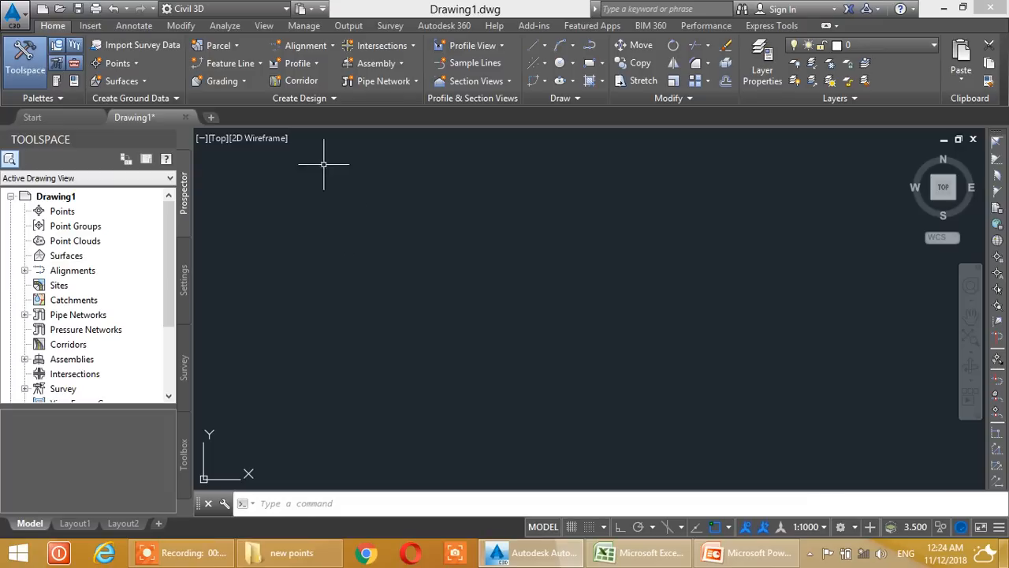
Create a centerline alignment layout named "Alignment - 1", keeping the default site, style and label set.
{"action": "left_click", "coordinate": [321, 47]}
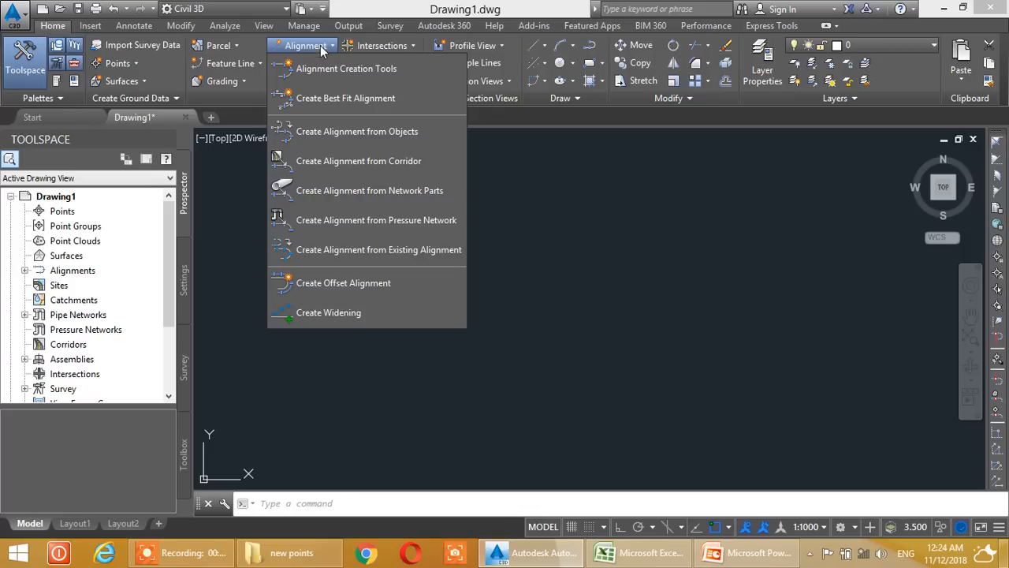
{"action": "left_click", "coordinate": [373, 68]}
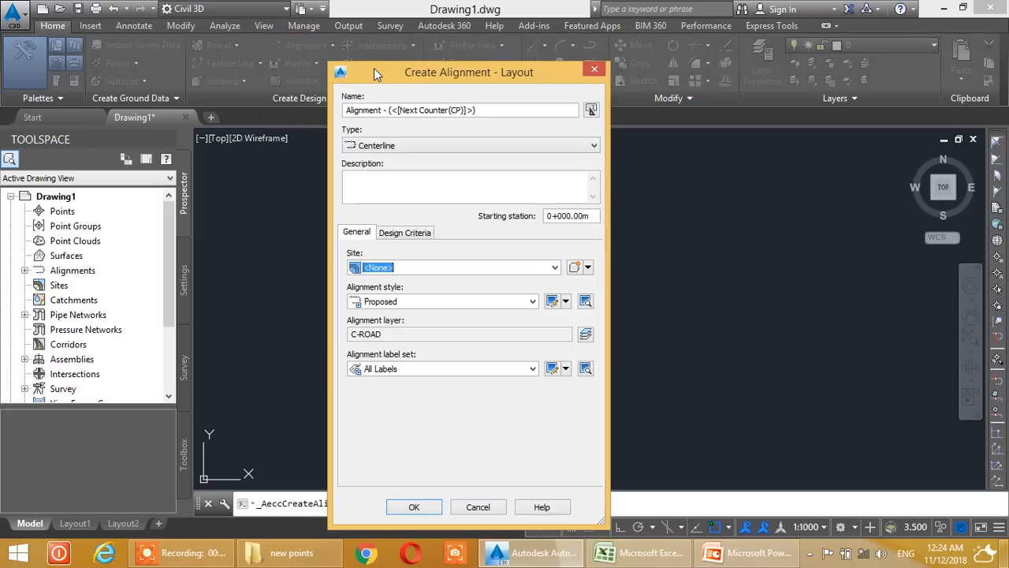
{"action": "left_click_drag", "start_coordinate": [421, 81], "coordinate": [416, 71]}
{"action": "left_click_drag", "start_coordinate": [477, 102], "coordinate": [396, 104]}
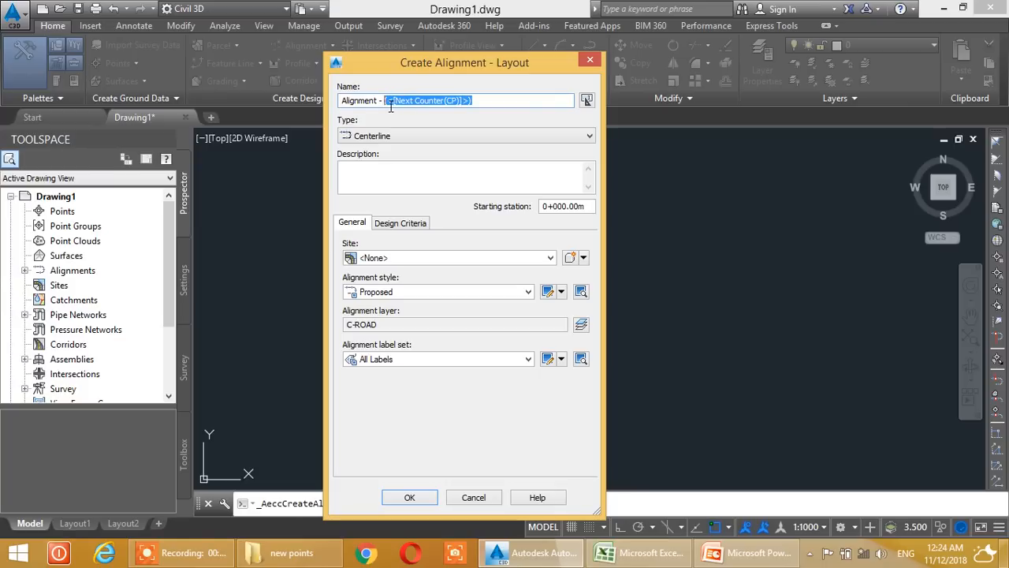
{"action": "type", "text": "1"}
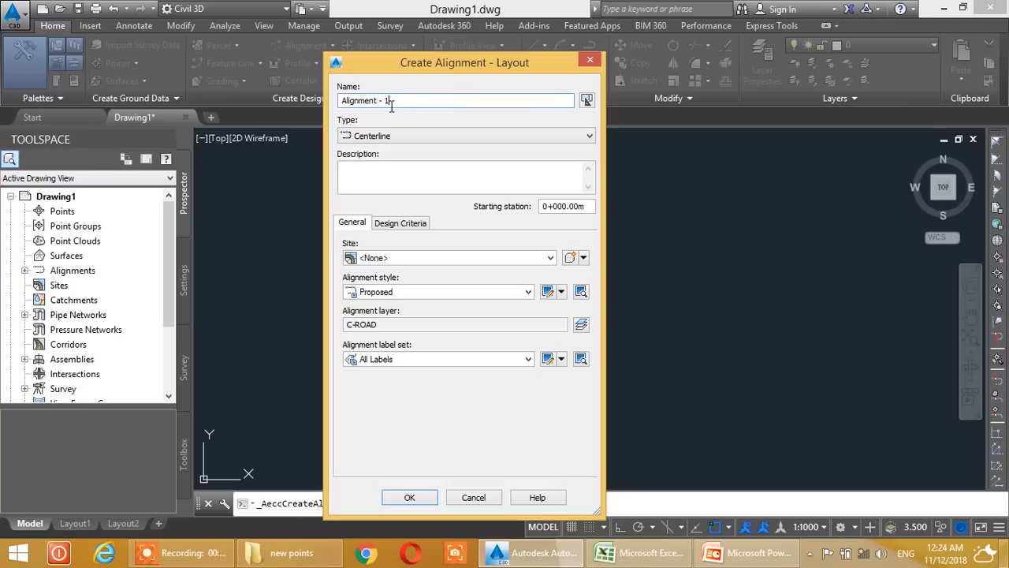
{"action": "left_click", "coordinate": [411, 498]}
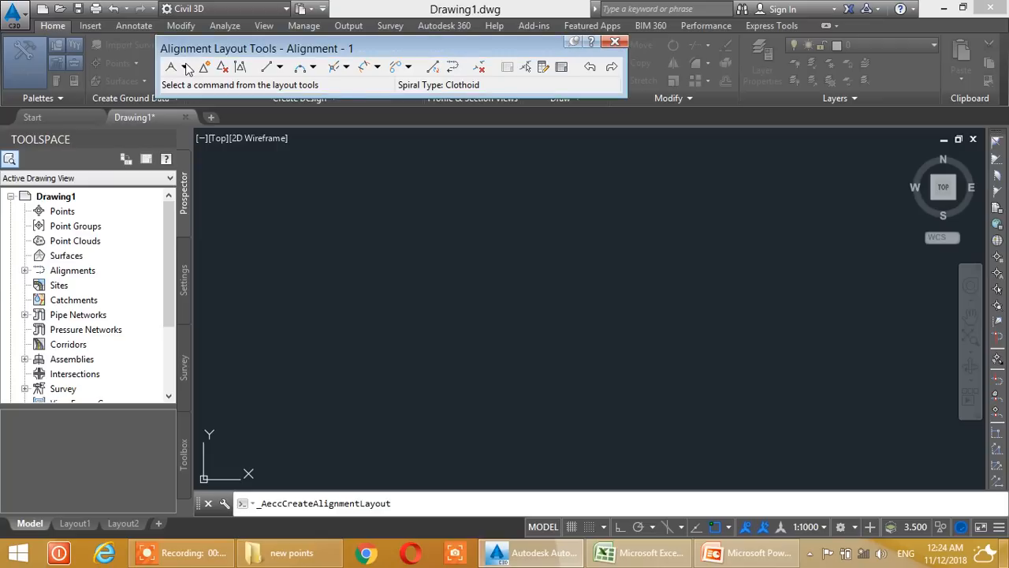
Draw the alignment as one horizontal tangent without curves, about 934 m long, with Ortho turned on.
{"action": "left_click", "coordinate": [185, 68]}
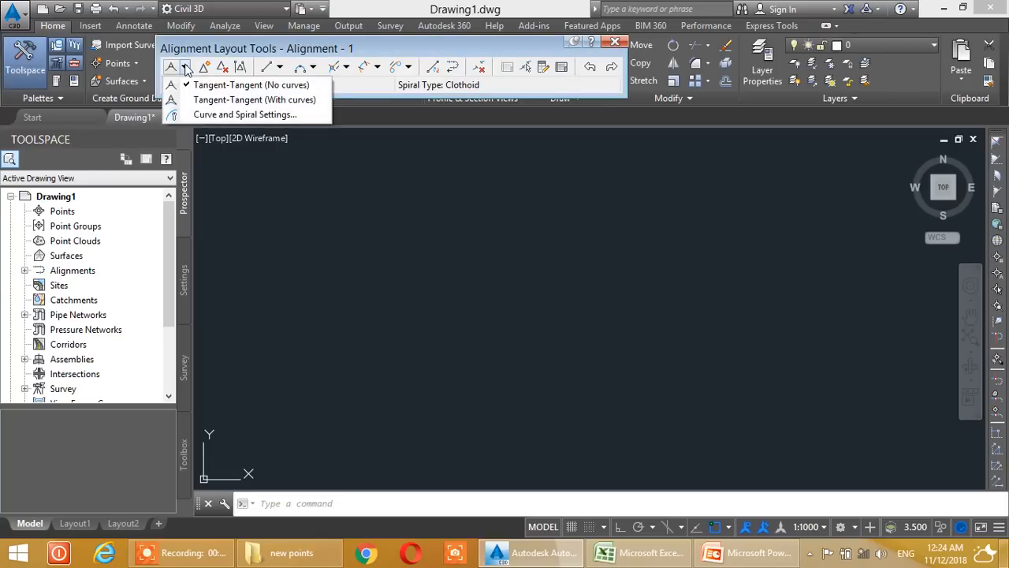
{"action": "left_click", "coordinate": [227, 85]}
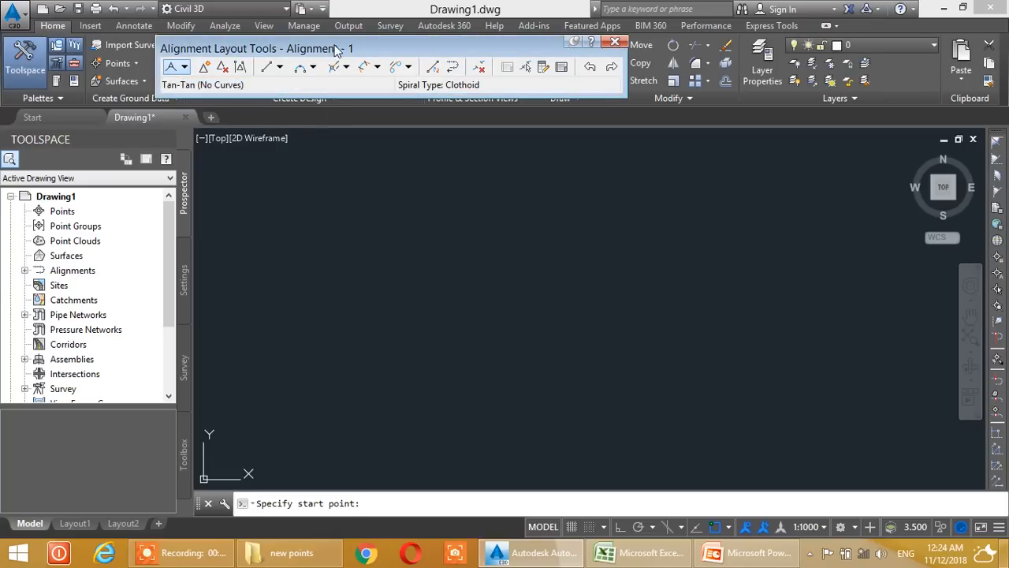
{"action": "left_click", "coordinate": [324, 211]}
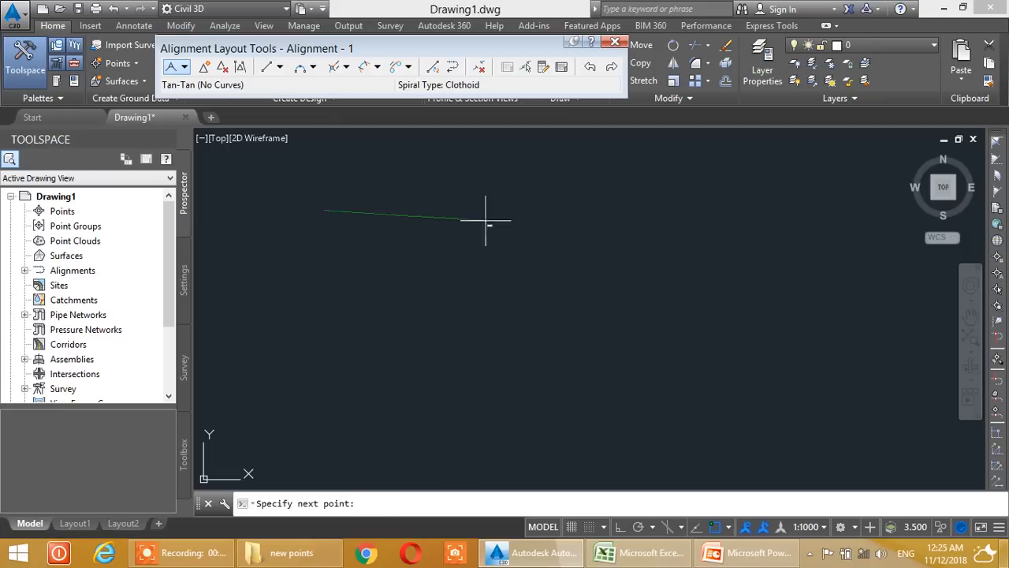
{"action": "left_click", "coordinate": [620, 528]}
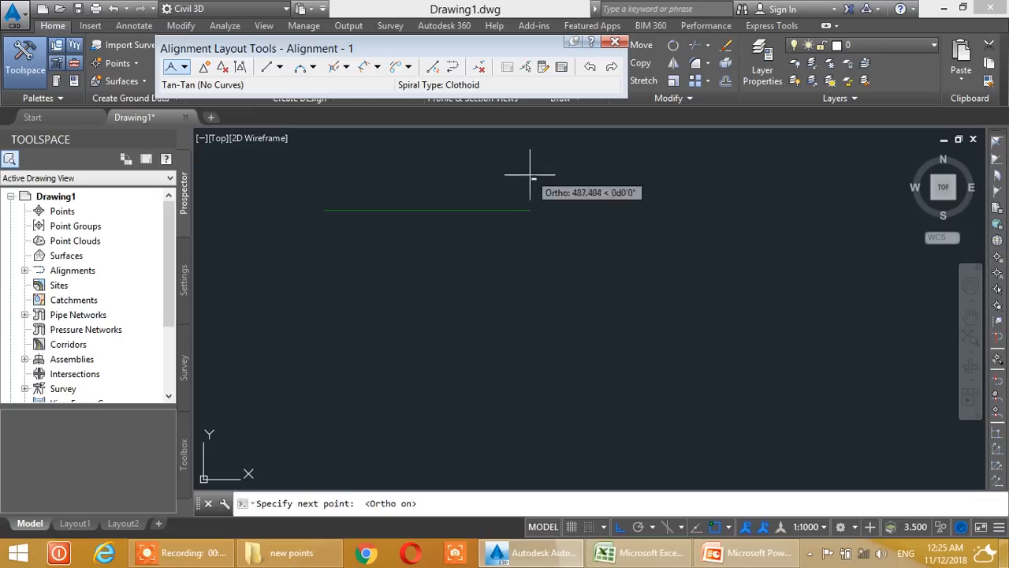
{"action": "left_click", "coordinate": [719, 210]}
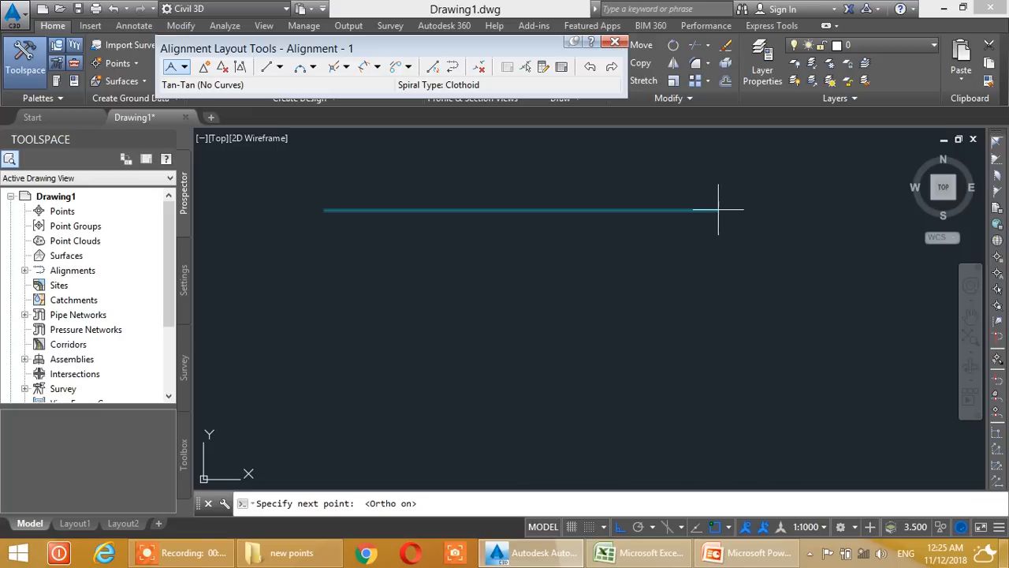
{"action": "key", "text": "Return"}
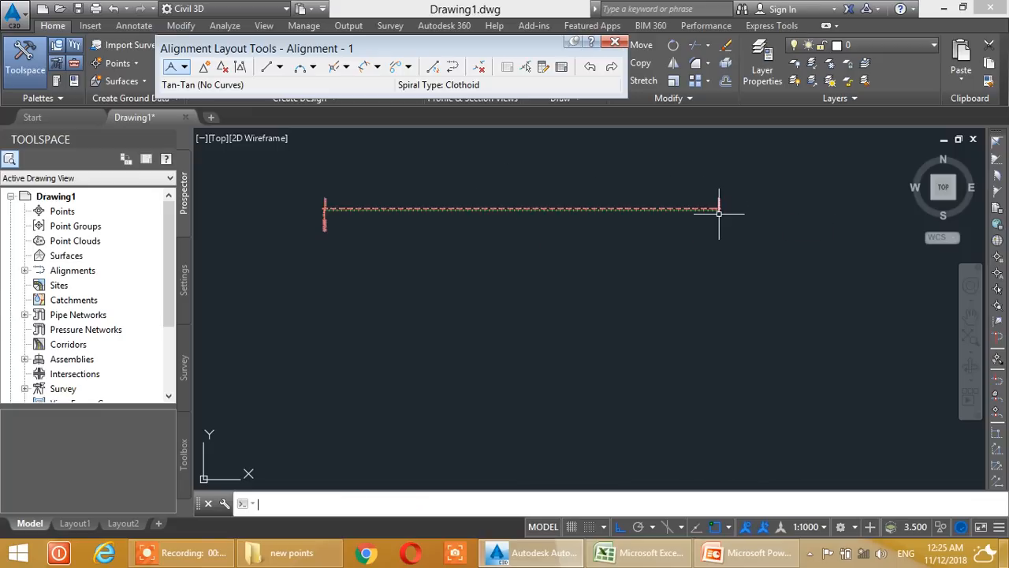
Shorten the alignment by stretching its end point back to station 0+600.
{"action": "scroll", "coordinate": [394, 226], "scroll_direction": "up", "scroll_amount": 4}
{"action": "scroll", "coordinate": [409, 217], "scroll_direction": "down", "scroll_amount": 3}
{"action": "scroll", "coordinate": [410, 236], "scroll_direction": "up", "scroll_amount": 6}
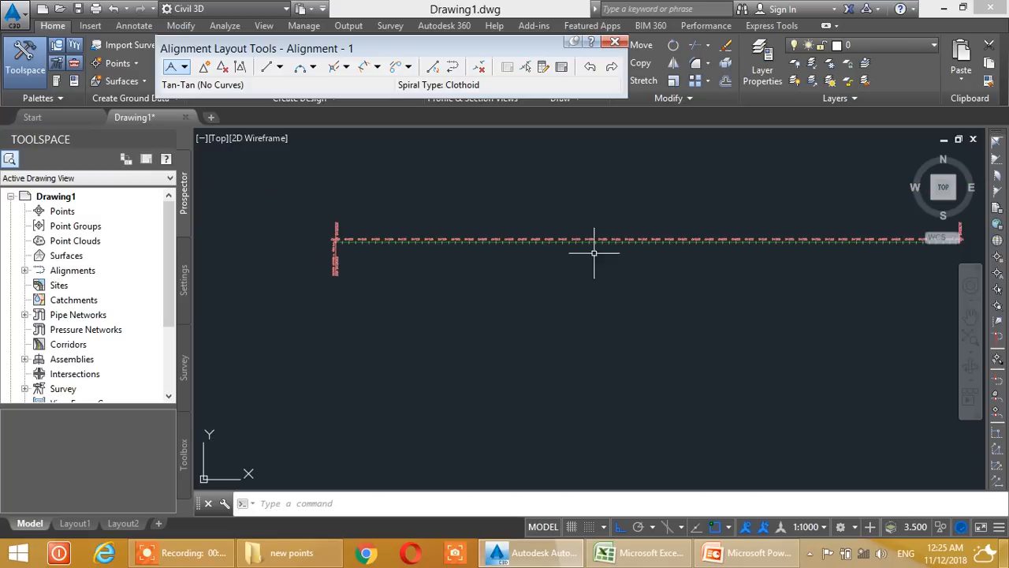
{"action": "middle_click_drag", "start_coordinate": [741, 231], "coordinate": [263, 223]}
{"action": "scroll", "coordinate": [864, 198], "scroll_direction": "up", "scroll_amount": 2}
{"action": "scroll", "coordinate": [854, 211], "scroll_direction": "down", "scroll_amount": 2}
{"action": "middle_click_drag", "start_coordinate": [854, 211], "coordinate": [641, 230]}
{"action": "scroll", "coordinate": [780, 227], "scroll_direction": "up", "scroll_amount": 2}
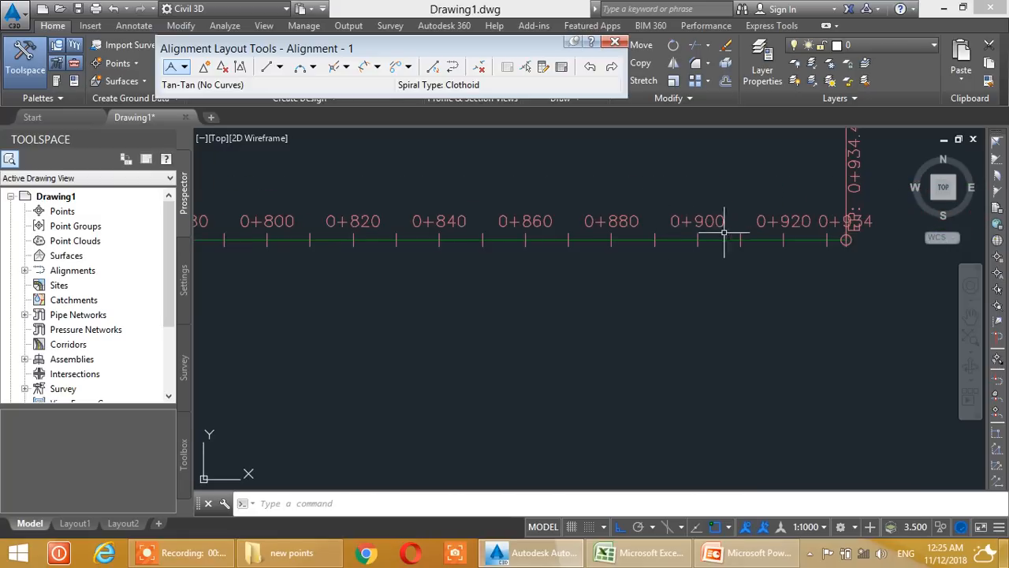
{"action": "middle_click_drag", "start_coordinate": [718, 235], "coordinate": [655, 238]}
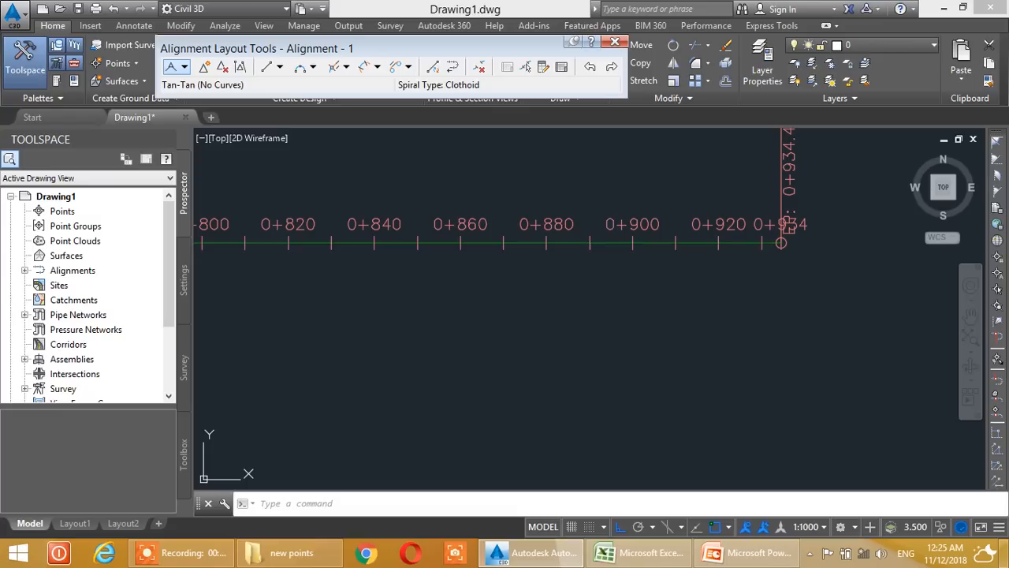
{"action": "left_click", "coordinate": [615, 244]}
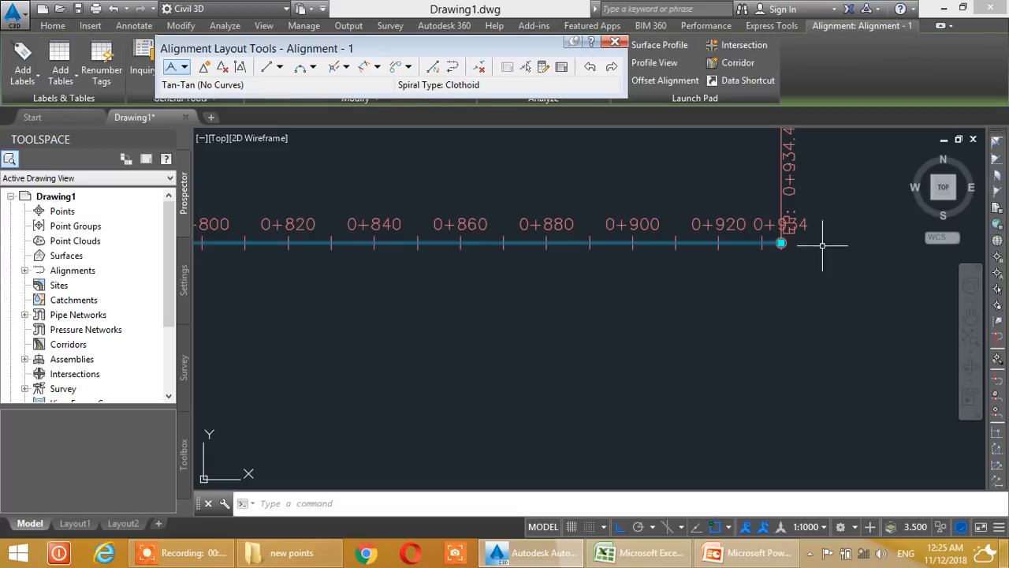
{"action": "left_click", "coordinate": [781, 243]}
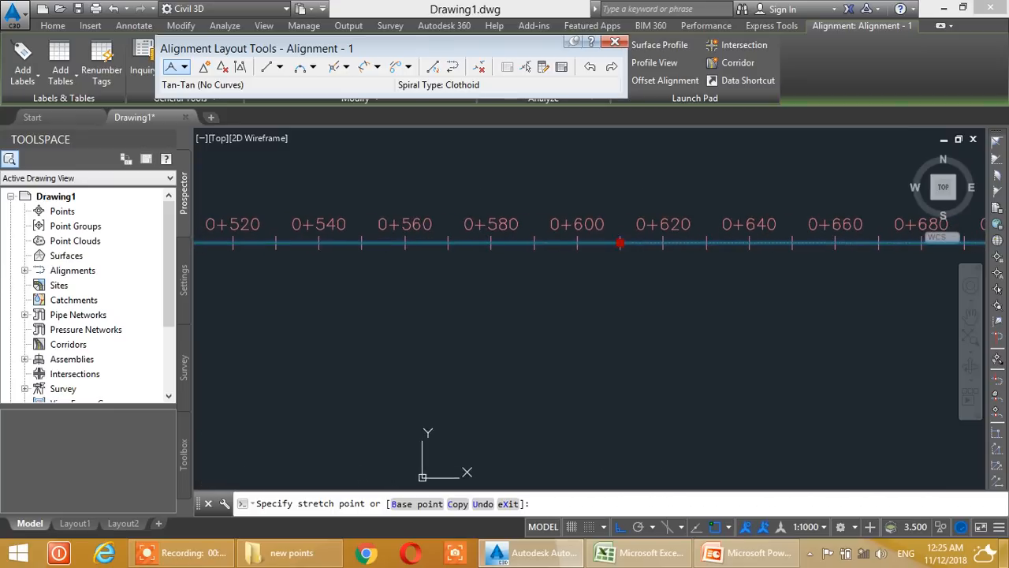
{"action": "scroll", "coordinate": [509, 232], "scroll_direction": "up", "scroll_amount": 3}
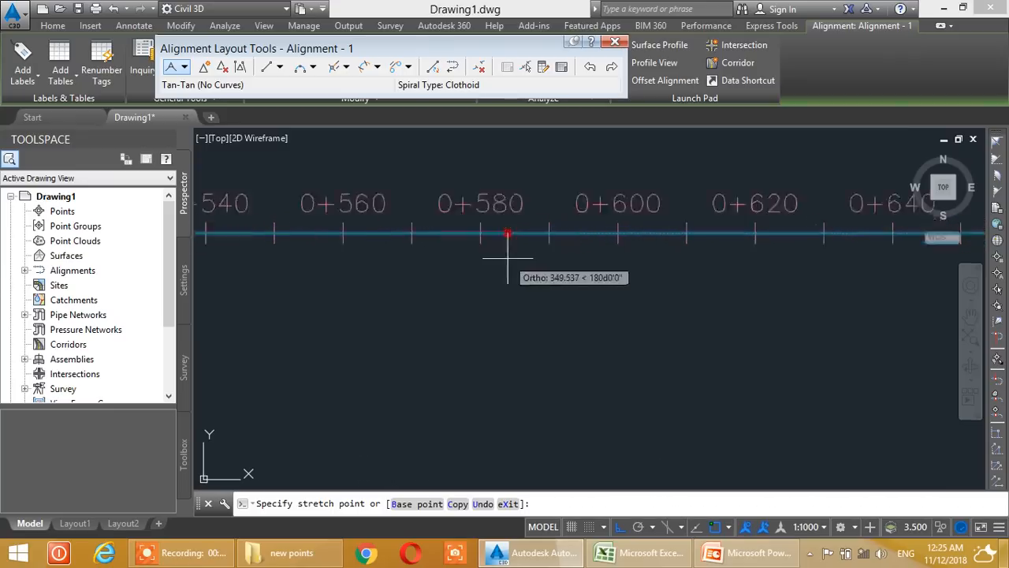
{"action": "left_click", "coordinate": [617, 233]}
Inspect the whole shortened alignment from start to end and clear its selection.
{"action": "scroll", "coordinate": [619, 203], "scroll_direction": "down", "scroll_amount": 4}
{"action": "scroll", "coordinate": [647, 231], "scroll_direction": "up", "scroll_amount": 5}
{"action": "scroll", "coordinate": [591, 242], "scroll_direction": "down", "scroll_amount": 5}
{"action": "middle_click_drag", "start_coordinate": [501, 274], "coordinate": [764, 257]}
{"action": "middle_click_drag", "start_coordinate": [676, 226], "coordinate": [611, 227]}
{"action": "scroll", "coordinate": [604, 227], "scroll_direction": "up", "scroll_amount": 2}
{"action": "middle_click_drag", "start_coordinate": [589, 218], "coordinate": [570, 206]}
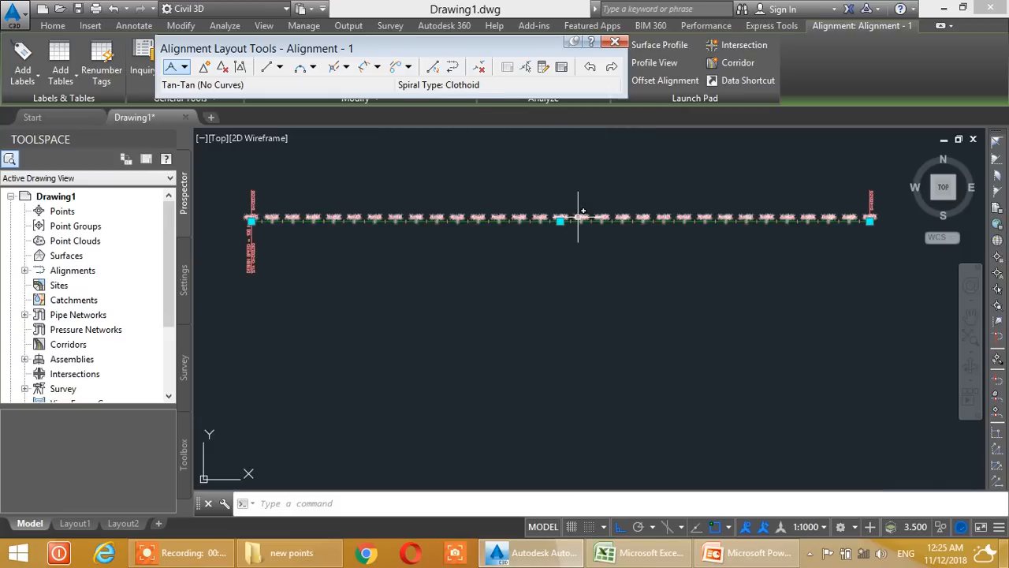
{"action": "key", "text": "Escape"}
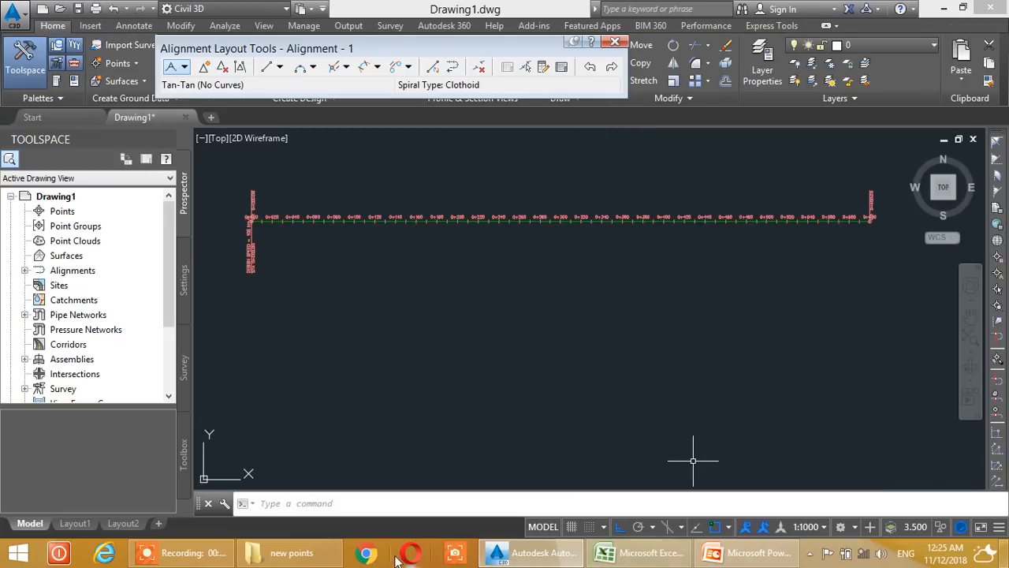
Switch to Excel, check the last station in station elevation offset.xlsx, and close the workbook with its changes saved.
{"action": "left_click", "coordinate": [659, 560]}
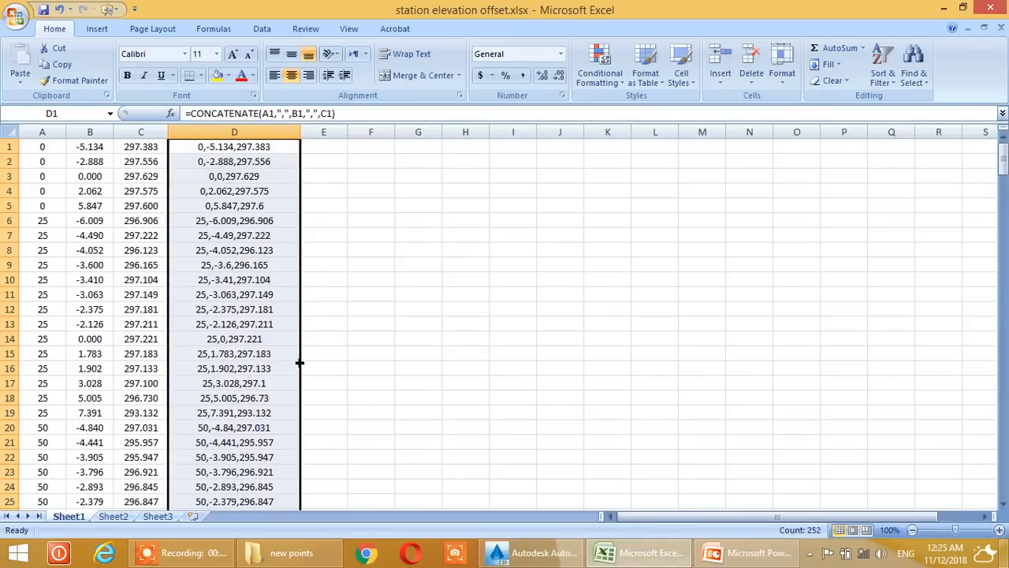
{"action": "scroll", "coordinate": [158, 410], "scroll_direction": "down", "scroll_amount": 14}
{"action": "scroll", "coordinate": [158, 424], "scroll_direction": "down", "scroll_amount": 20}
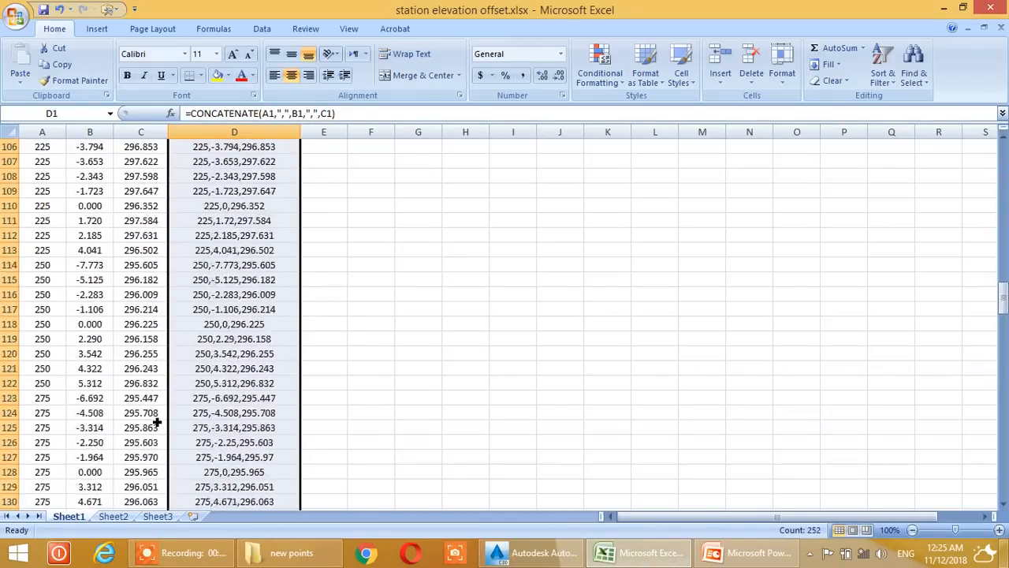
{"action": "scroll", "coordinate": [158, 423], "scroll_direction": "down", "scroll_amount": 20}
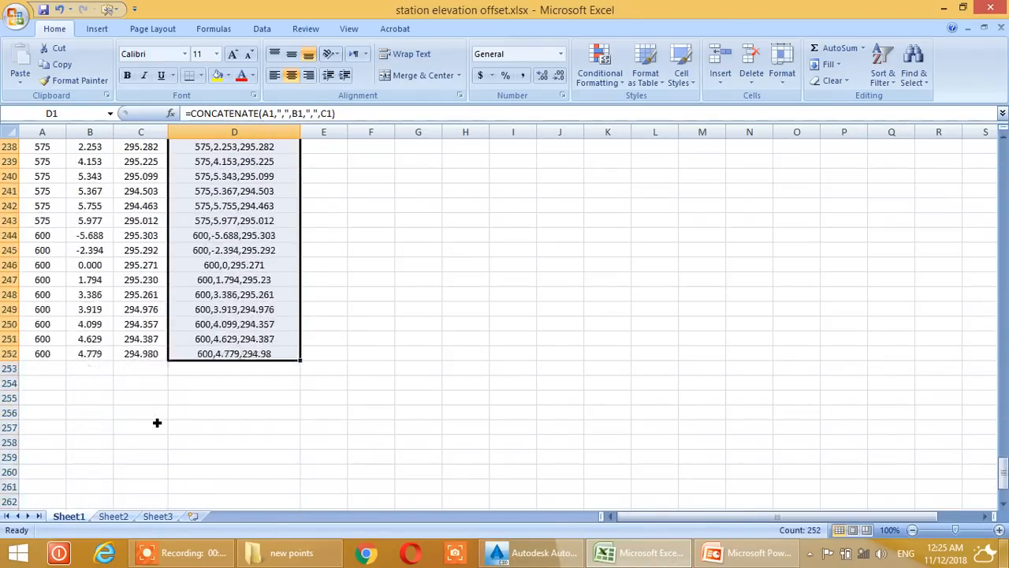
{"action": "left_click", "coordinate": [991, 7]}
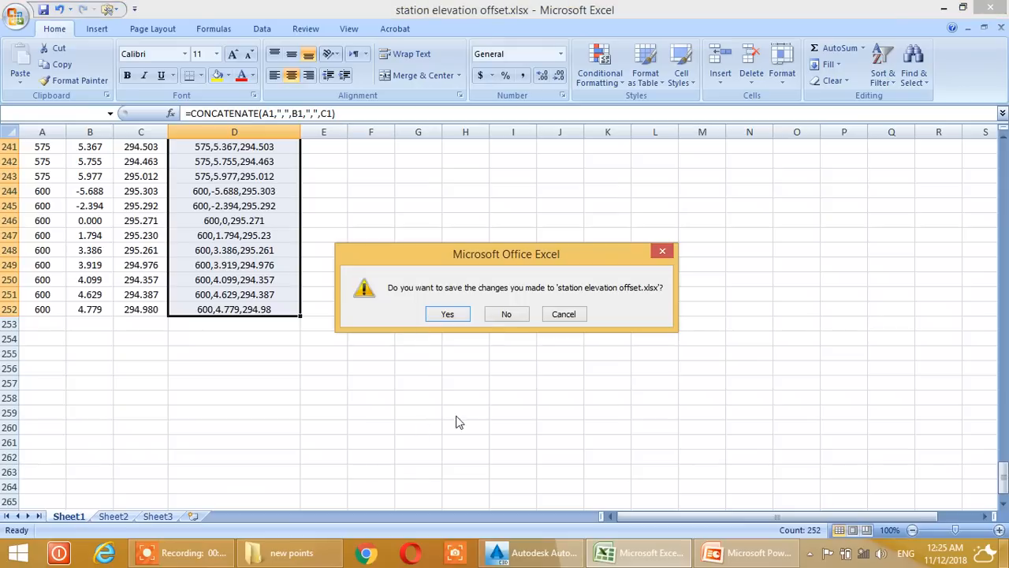
{"action": "left_click", "coordinate": [448, 314]}
Return to the drawing and close the Alignment Layout Tools.
{"action": "left_click_drag", "start_coordinate": [495, 48], "coordinate": [597, 48]}
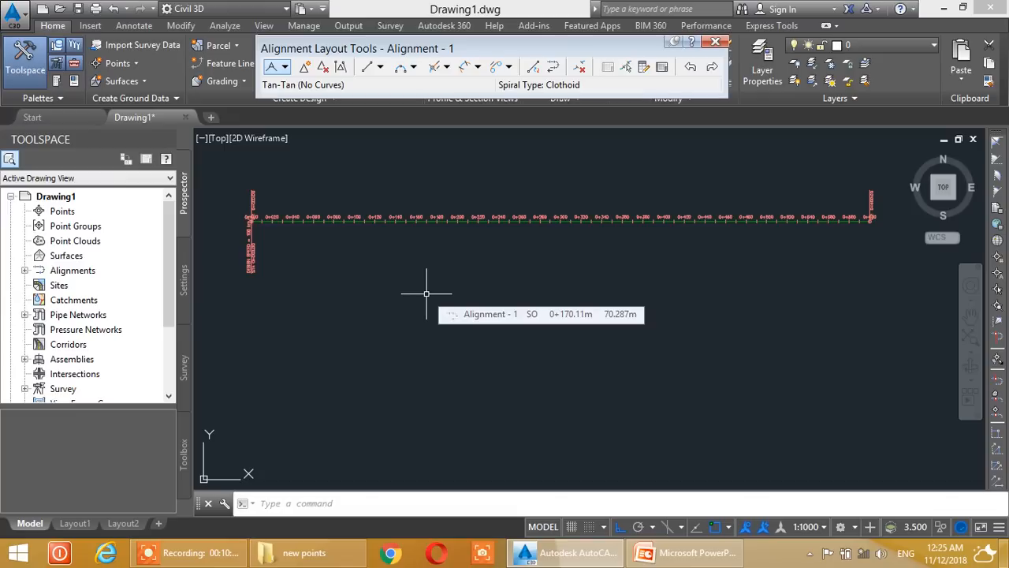
{"action": "left_click", "coordinate": [715, 42]}
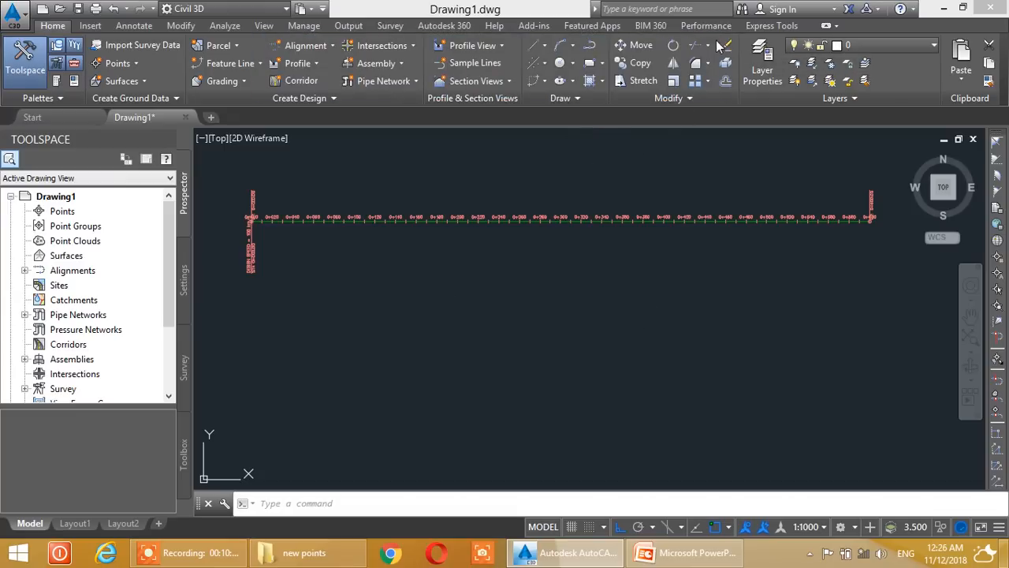
{"action": "left_click", "coordinate": [131, 62]}
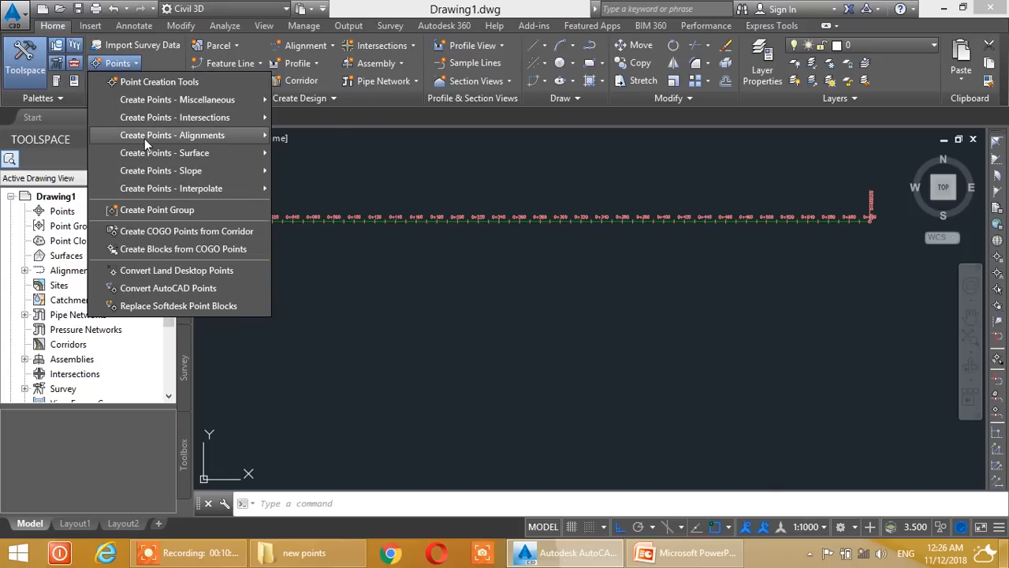
{"action": "mouse_move", "coordinate": [146, 135]}
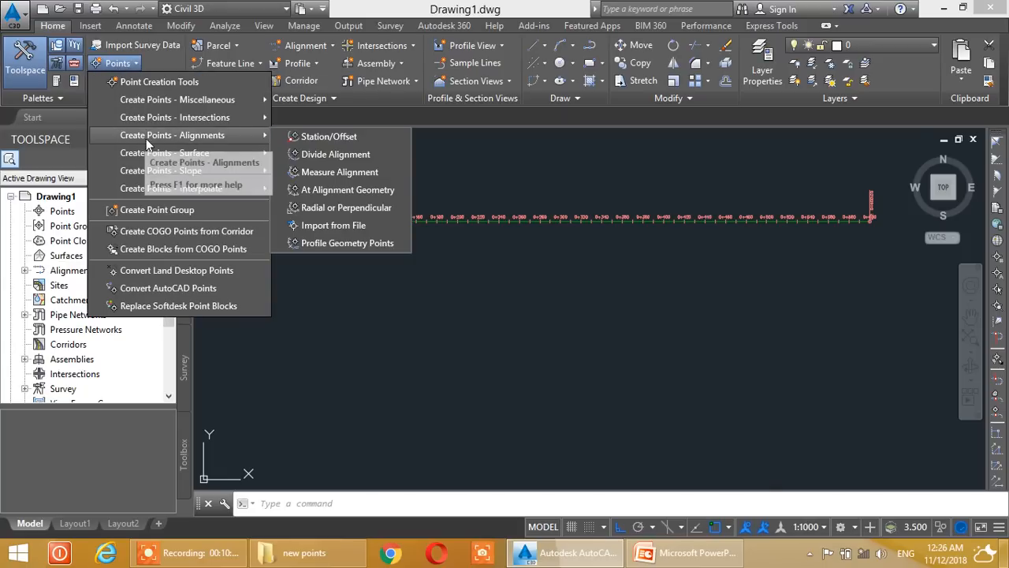
{"action": "left_click", "coordinate": [331, 225]}
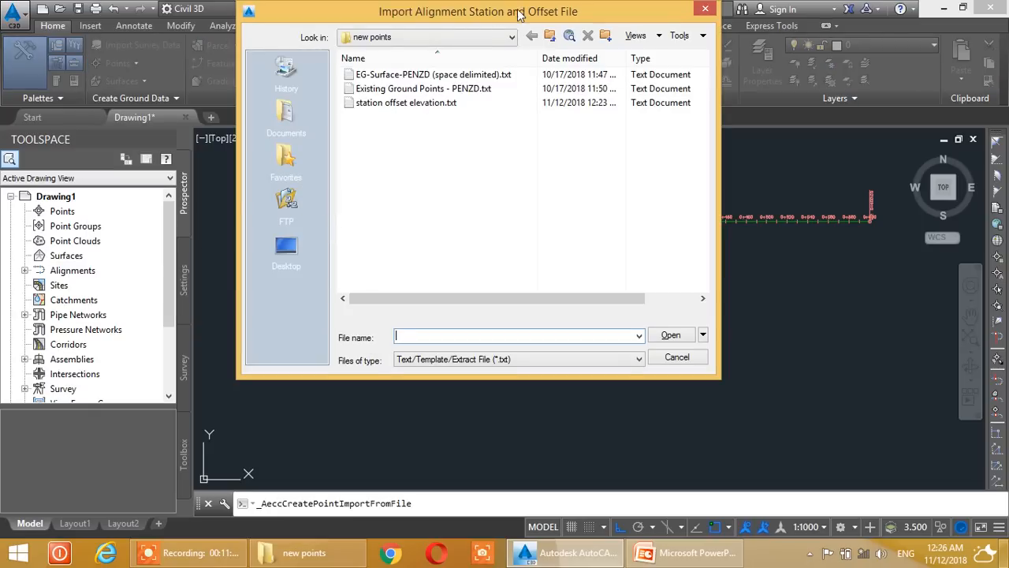
{"action": "left_click_drag", "start_coordinate": [519, 16], "coordinate": [585, 72]}
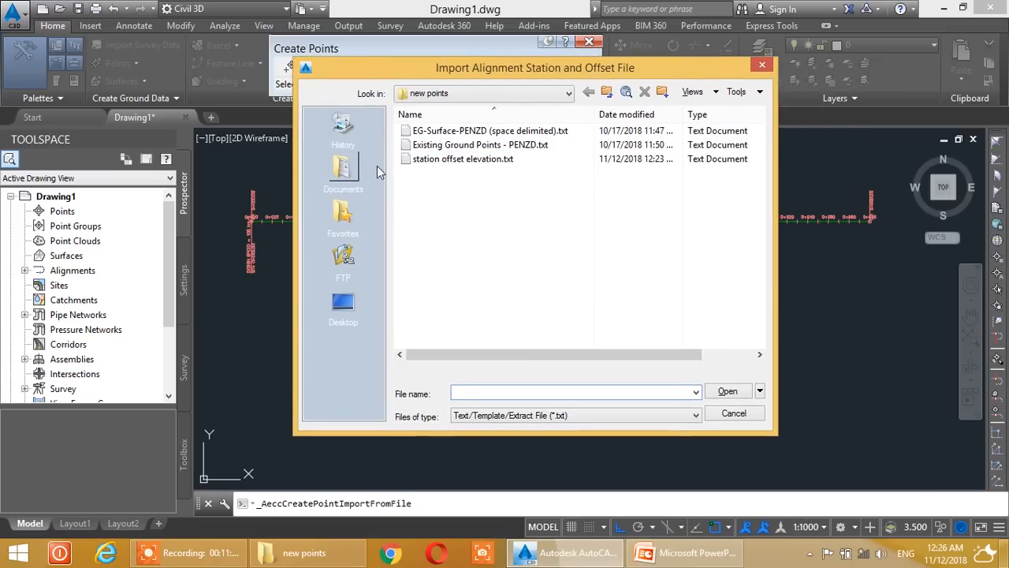
{"action": "left_click", "coordinate": [467, 160]}
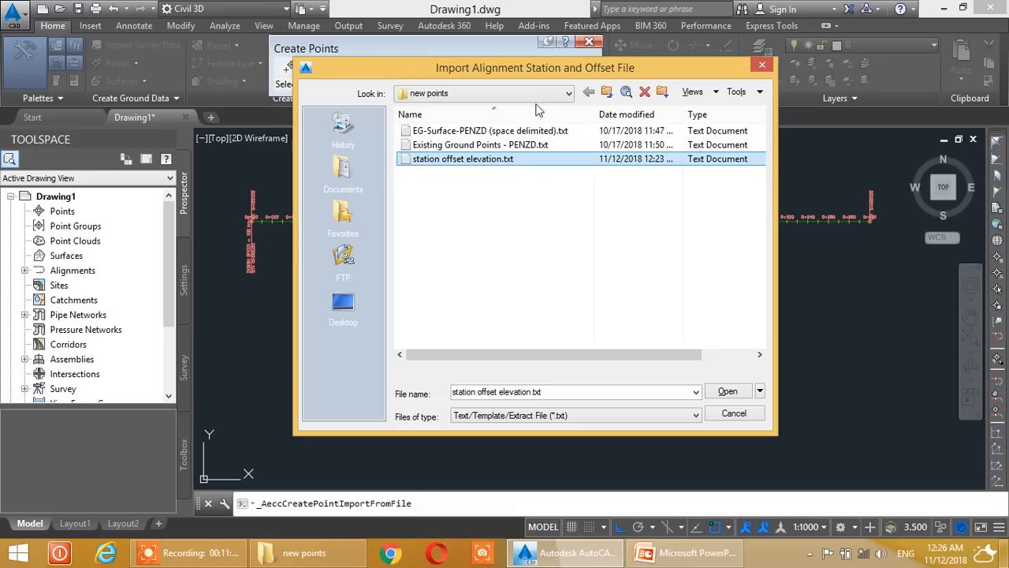
{"action": "left_click", "coordinate": [726, 393]}
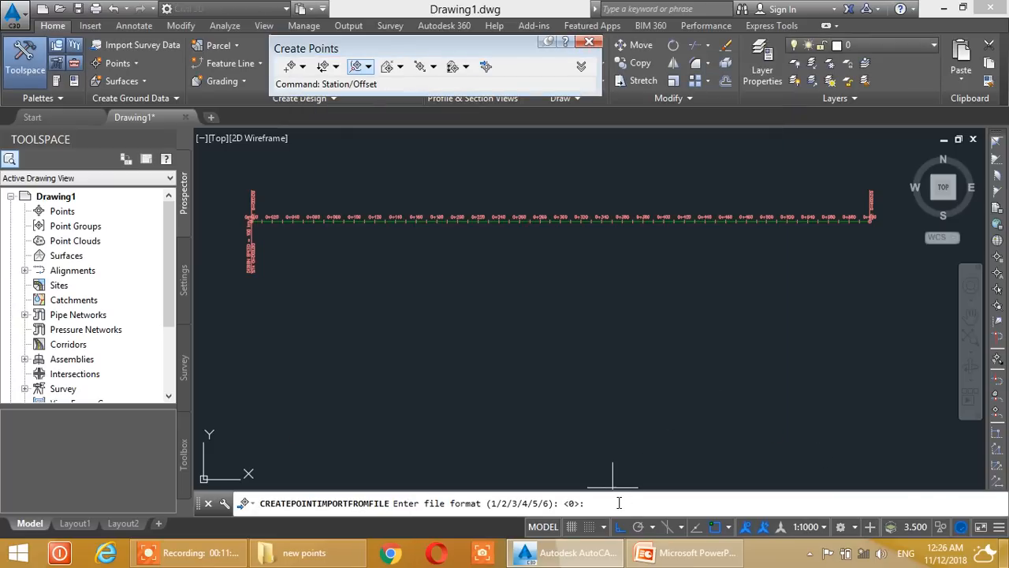
{"action": "left_click_drag", "start_coordinate": [623, 499], "coordinate": [640, 377]}
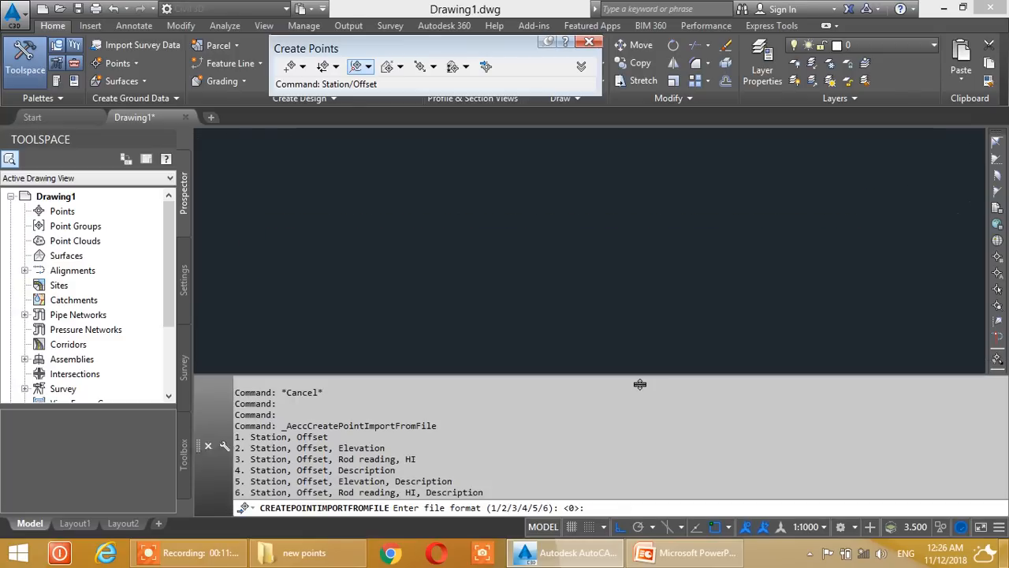
{"action": "key", "text": "Escape"}
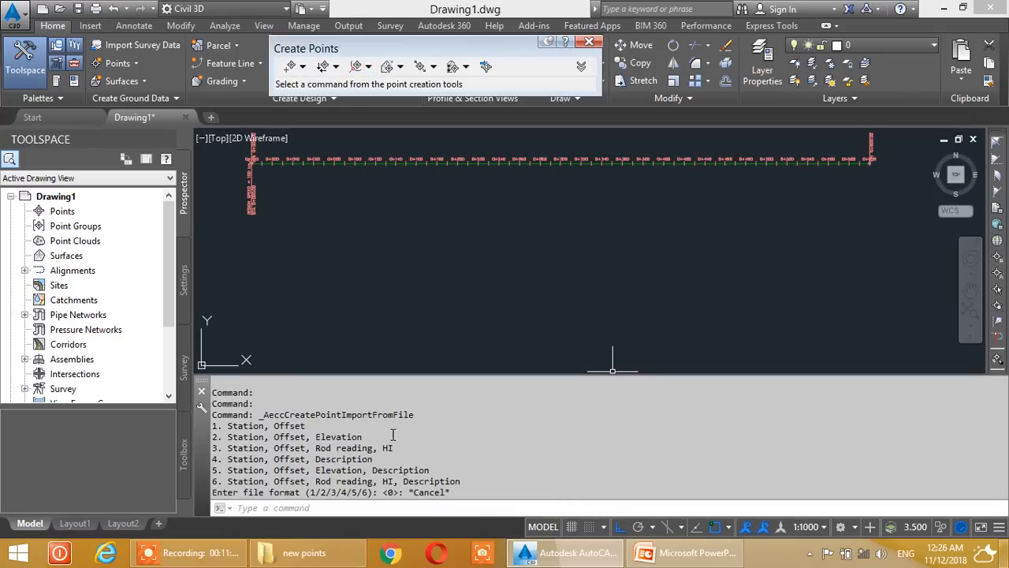
{"action": "left_click_drag", "start_coordinate": [507, 384], "coordinate": [508, 390]}
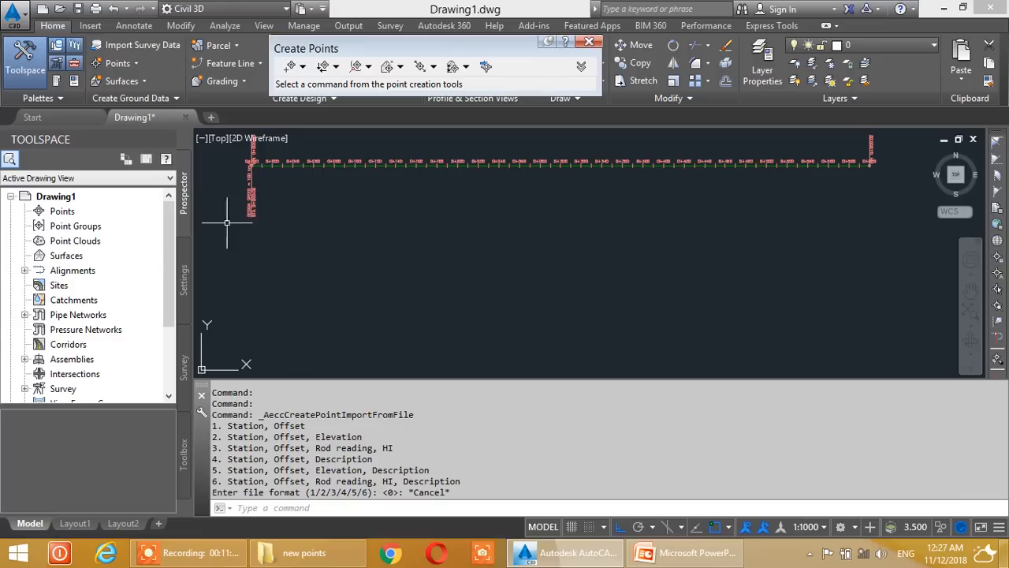
{"action": "left_click", "coordinate": [589, 42]}
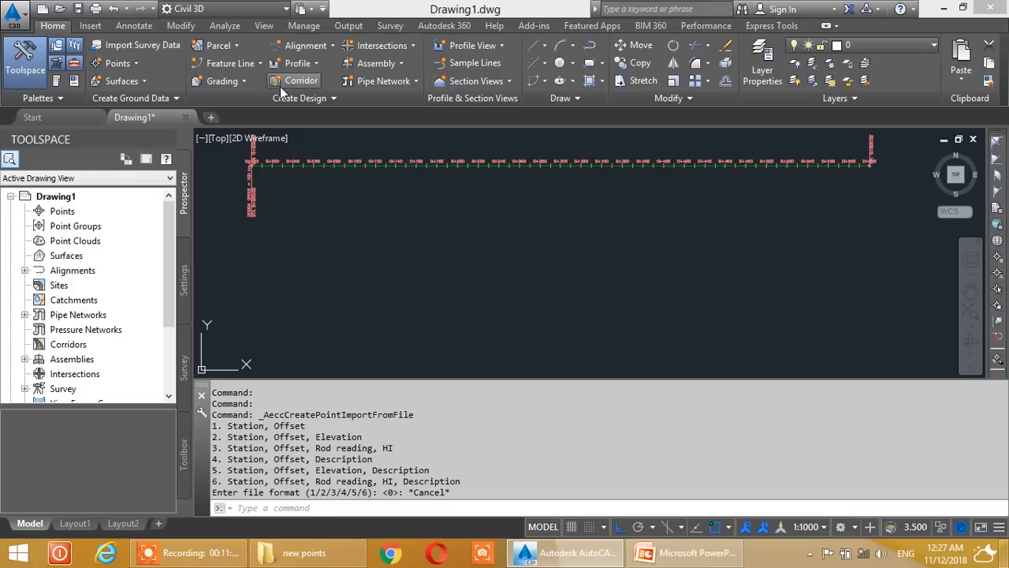
Start importing alignment points from station offset elevation.txt, using file format 2 (Station, Offset, Elevation).
{"action": "left_click", "coordinate": [131, 65]}
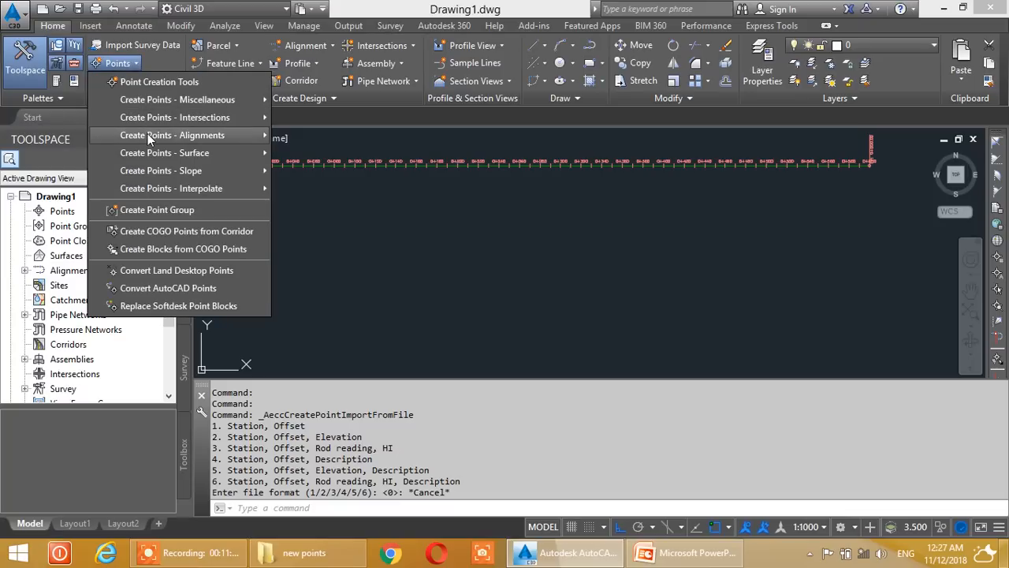
{"action": "mouse_move", "coordinate": [148, 134]}
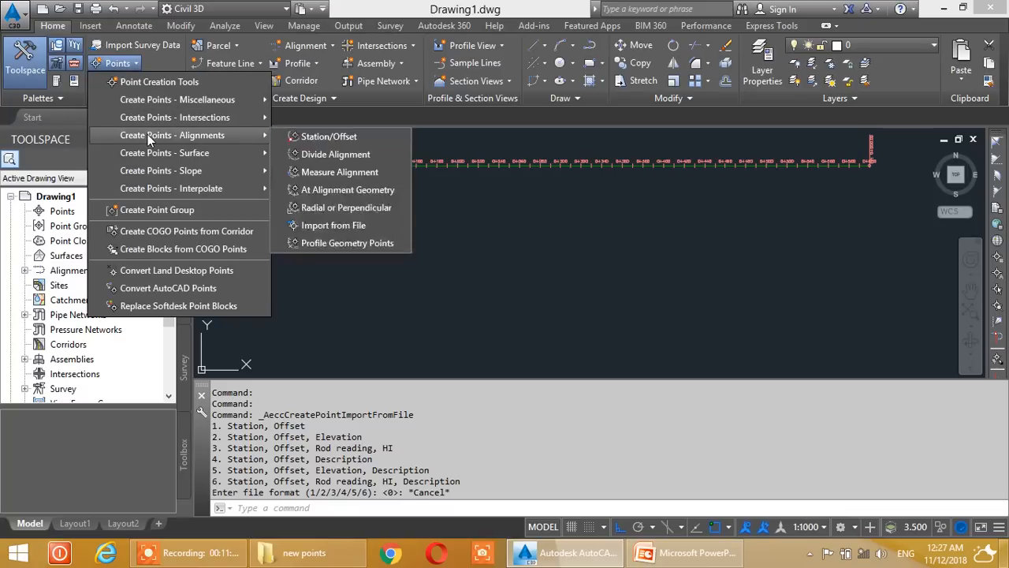
{"action": "left_click", "coordinate": [342, 225]}
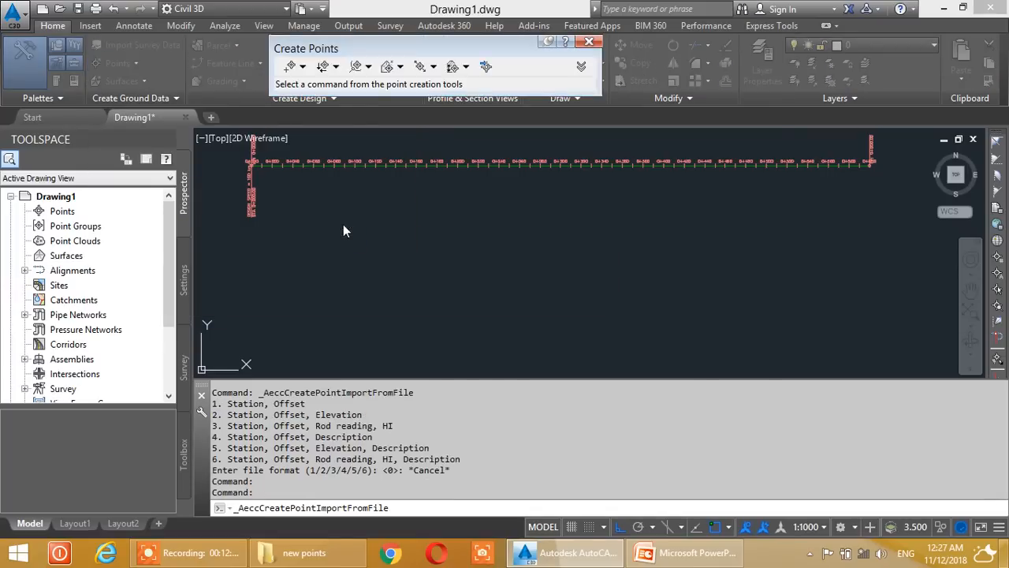
{"action": "left_click", "coordinate": [478, 160]}
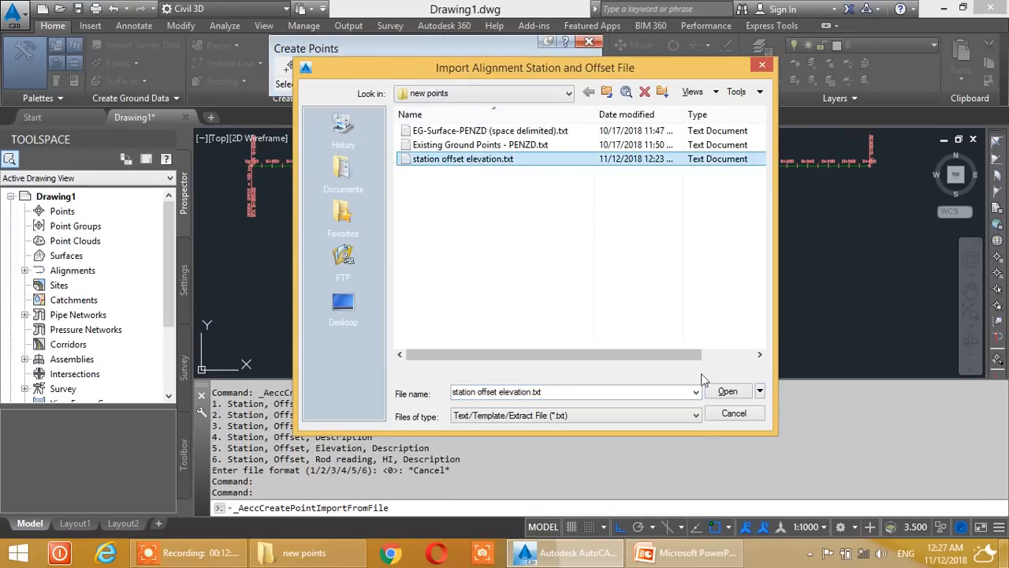
{"action": "left_click", "coordinate": [728, 391]}
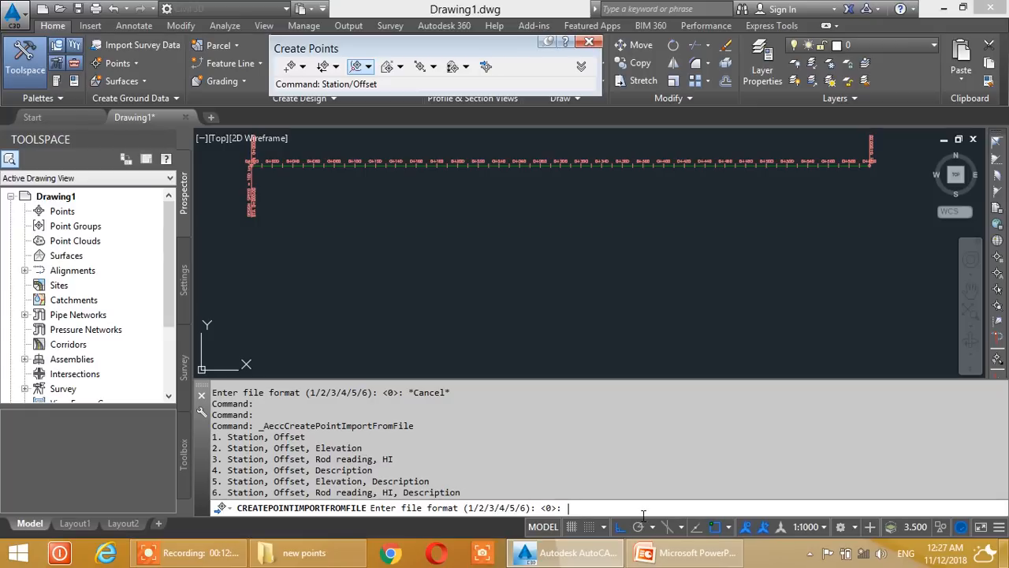
{"action": "type", "text": "2"}
{"action": "key", "text": "Return"}
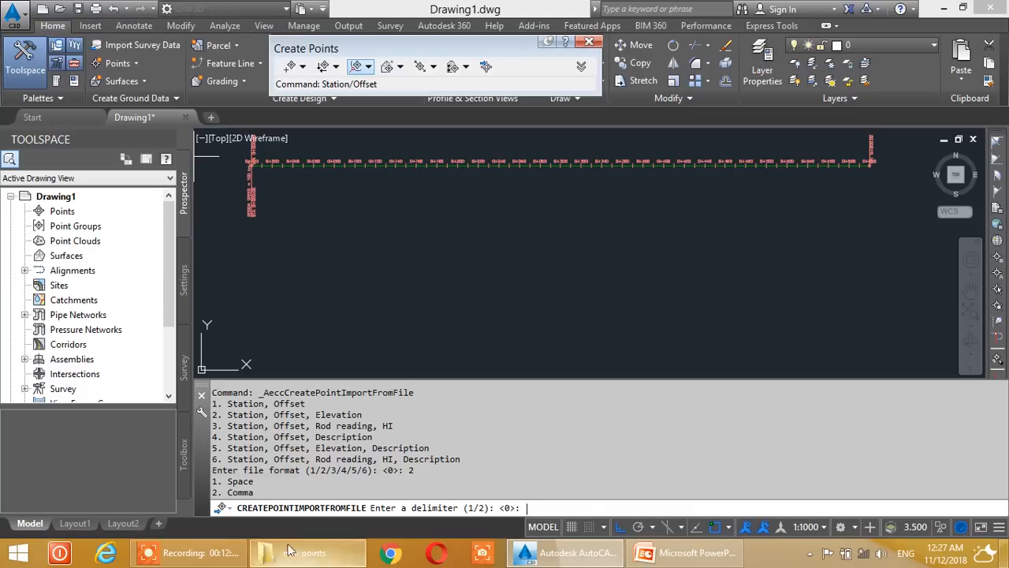
Check the separator used in station offset elevation.txt in the new points folder and set the import delimiter to 2 (Comma).
{"action": "left_click", "coordinate": [307, 561]}
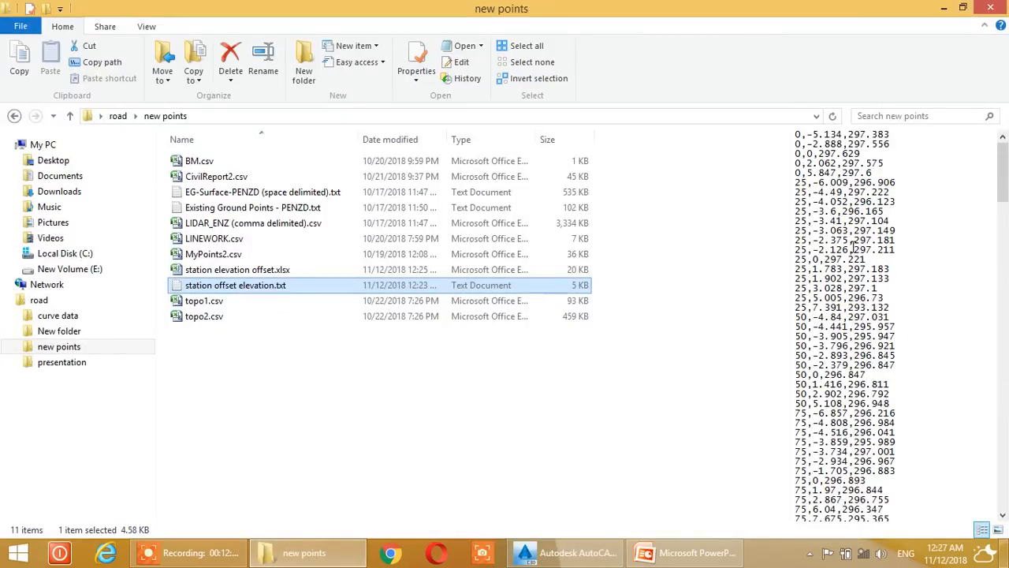
{"action": "left_click", "coordinate": [944, 8]}
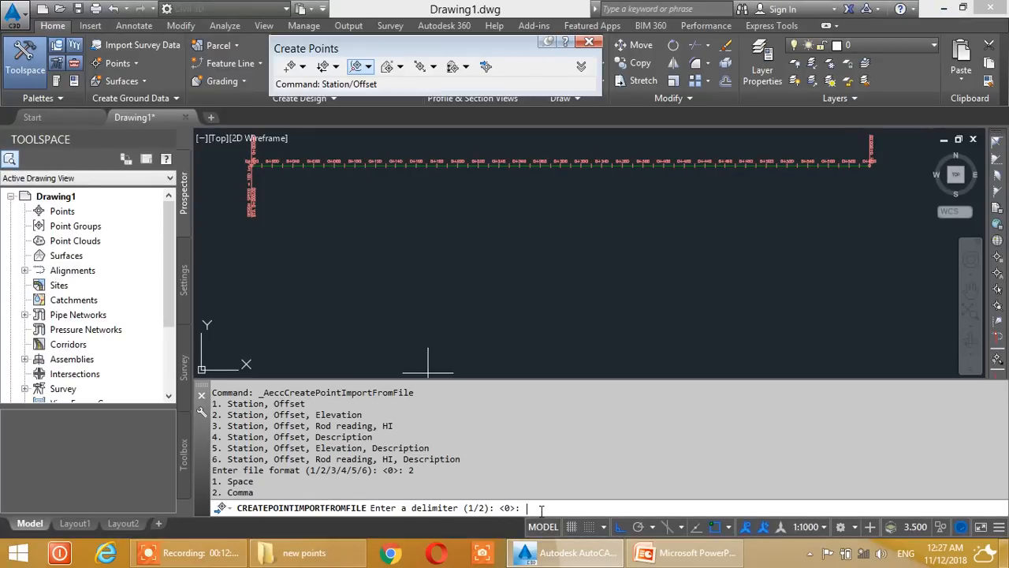
{"action": "type", "text": "2"}
{"action": "key", "text": "Return"}
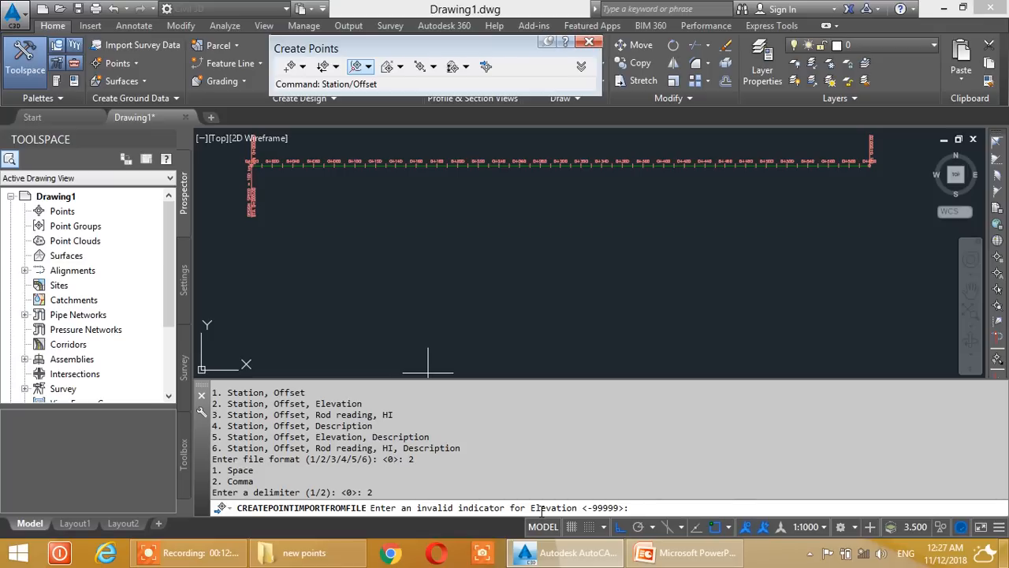
Accept the default invalid indicators of -99999 for elevation and station offset, and select the horizontal alignment to import the points along.
{"action": "key", "text": "Return"}
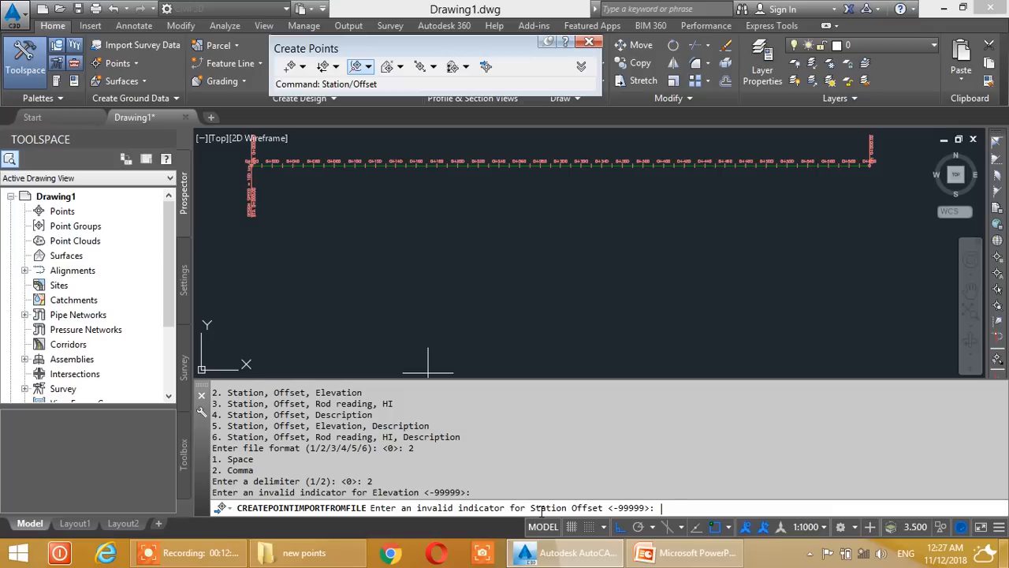
{"action": "key", "text": "Return"}
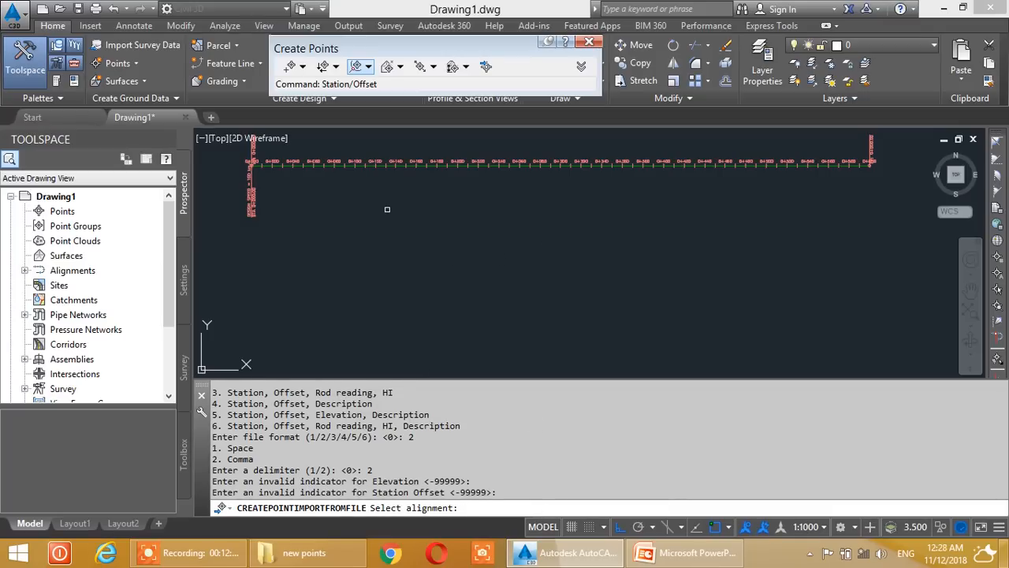
{"action": "scroll", "coordinate": [387, 208], "scroll_direction": "up", "scroll_amount": 5}
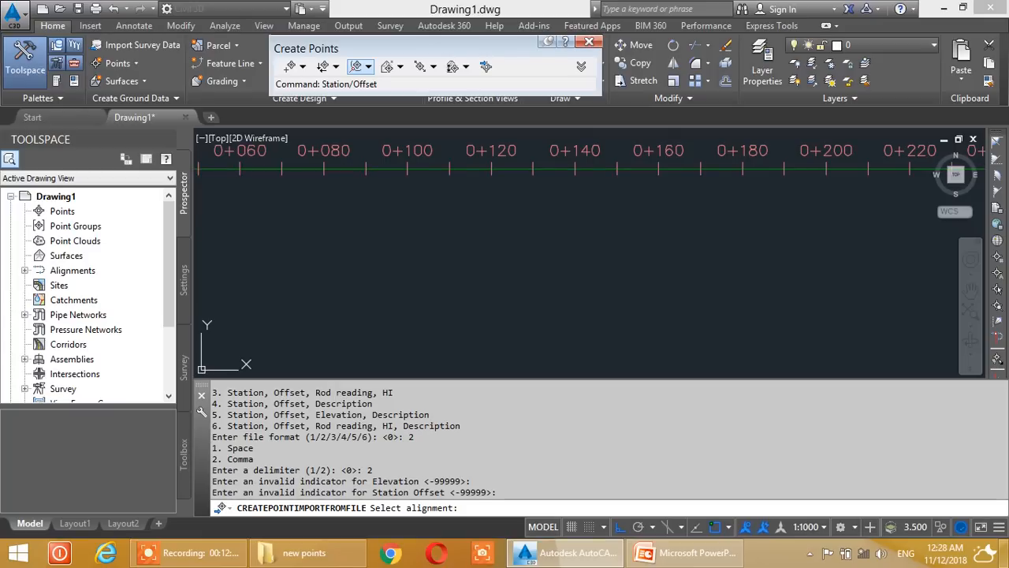
{"action": "left_click", "coordinate": [350, 169]}
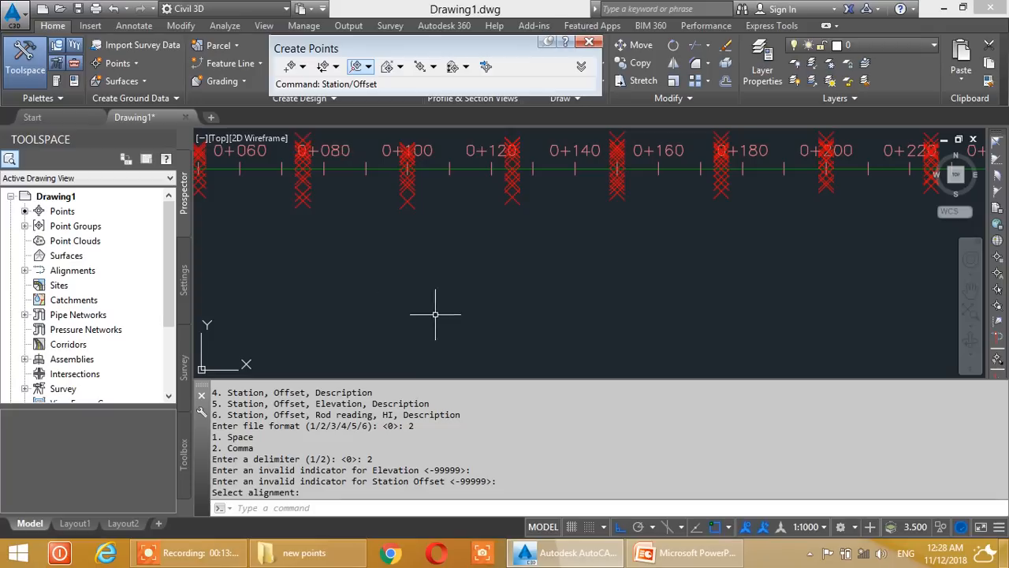
View the imported points along the whole alignment and shrink the command window back to a single line.
{"action": "scroll", "coordinate": [385, 232], "scroll_direction": "down", "scroll_amount": 5}
{"action": "scroll", "coordinate": [401, 218], "scroll_direction": "up", "scroll_amount": 4}
{"action": "scroll", "coordinate": [458, 211], "scroll_direction": "down", "scroll_amount": 3}
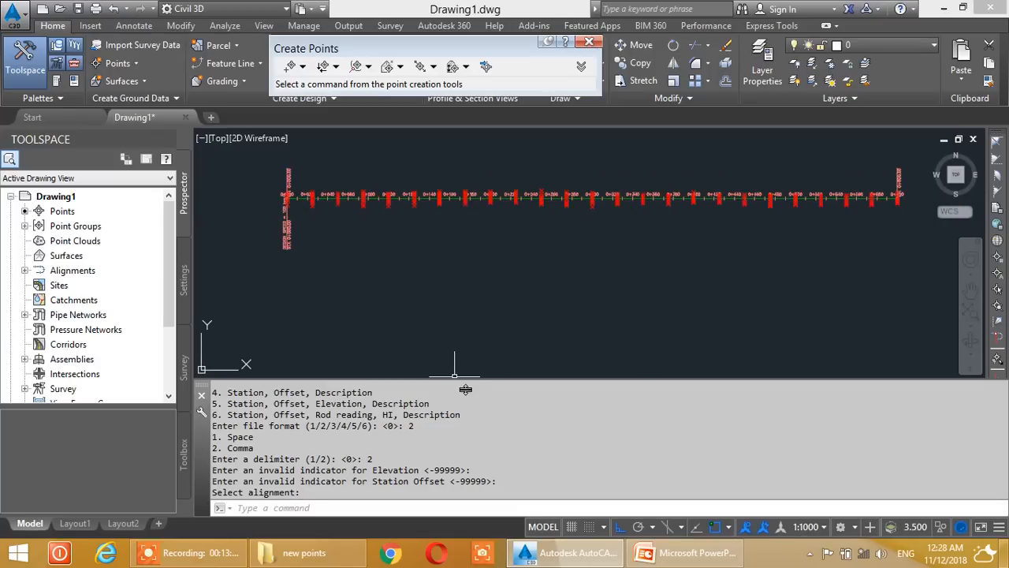
{"action": "left_click_drag", "start_coordinate": [466, 390], "coordinate": [471, 497]}
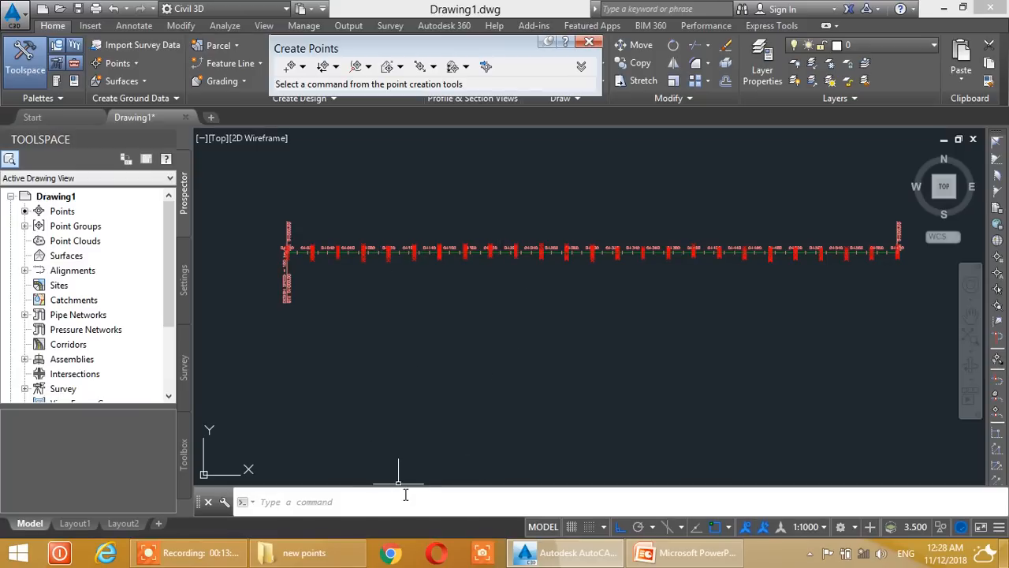
{"action": "left_click_drag", "start_coordinate": [410, 495], "coordinate": [412, 511]}
Set the drawing's annotation scale to 1:500.
{"action": "scroll", "coordinate": [559, 264], "scroll_direction": "up", "scroll_amount": 6}
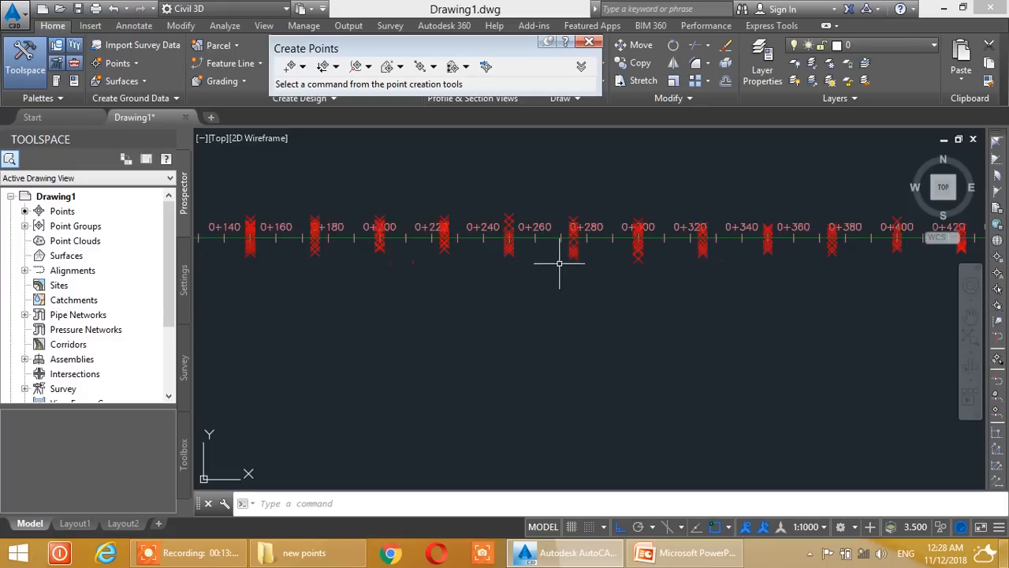
{"action": "middle_click_drag", "start_coordinate": [754, 259], "coordinate": [616, 277]}
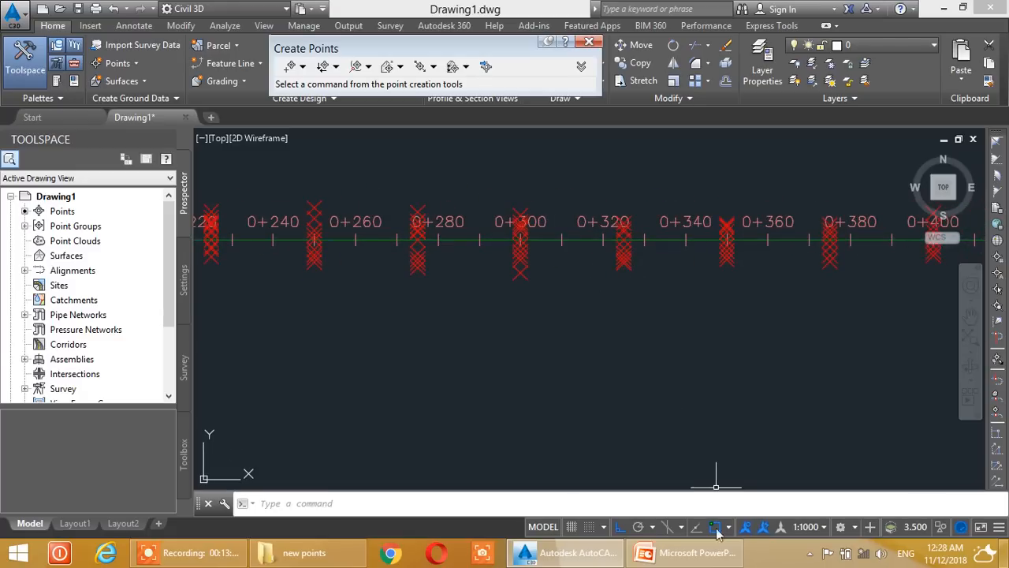
{"action": "left_click", "coordinate": [806, 527]}
{"action": "left_click", "coordinate": [797, 344]}
Examine the imported cross-section points along the alignment from its start to its end.
{"action": "scroll", "coordinate": [366, 266], "scroll_direction": "down", "scroll_amount": 3}
{"action": "middle_click_drag", "start_coordinate": [363, 266], "coordinate": [503, 262]}
{"action": "mouse_move", "coordinate": [566, 257]}
{"action": "middle_mouse_down"}
{"action": "mouse_move", "coordinate": [495, 255]}
{"action": "mouse_move", "coordinate": [637, 254]}
{"action": "middle_mouse_up"}
{"action": "scroll", "coordinate": [368, 232], "scroll_direction": "down", "scroll_amount": 2}
{"action": "middle_click_drag", "start_coordinate": [282, 260], "coordinate": [354, 248]}
{"action": "middle_click_drag", "start_coordinate": [523, 244], "coordinate": [443, 247]}
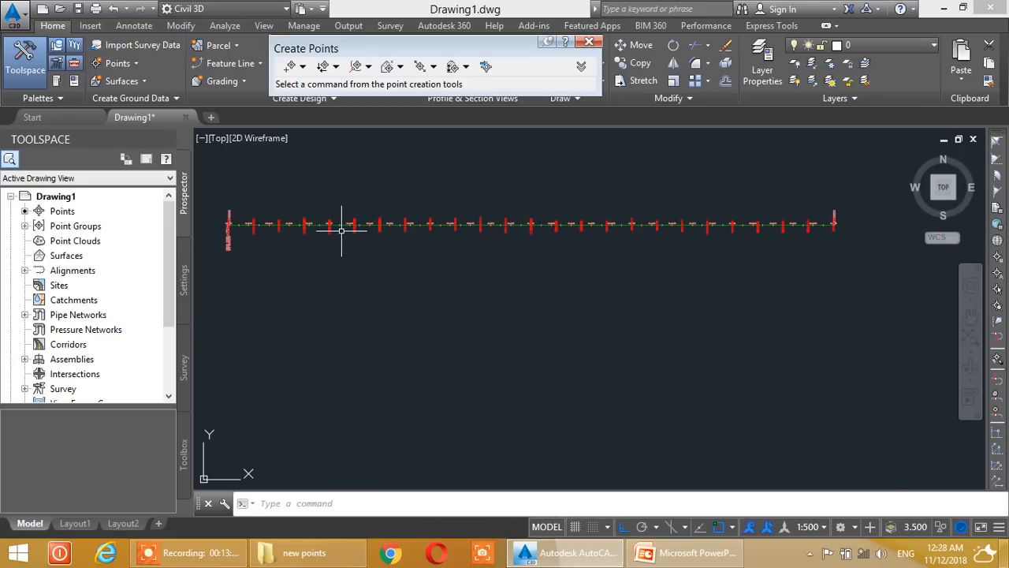
{"action": "scroll", "coordinate": [342, 230], "scroll_direction": "up", "scroll_amount": 2}
{"action": "middle_click_drag", "start_coordinate": [675, 248], "coordinate": [434, 247]}
{"action": "mouse_move", "coordinate": [627, 250]}
{"action": "middle_mouse_down"}
{"action": "mouse_move", "coordinate": [530, 253]}
{"action": "mouse_move", "coordinate": [760, 251]}
{"action": "middle_mouse_up"}
{"action": "mouse_move", "coordinate": [439, 229]}
{"action": "middle_mouse_down"}
{"action": "mouse_move", "coordinate": [650, 247]}
{"action": "mouse_move", "coordinate": [478, 235]}
{"action": "mouse_move", "coordinate": [442, 209]}
{"action": "middle_mouse_up"}
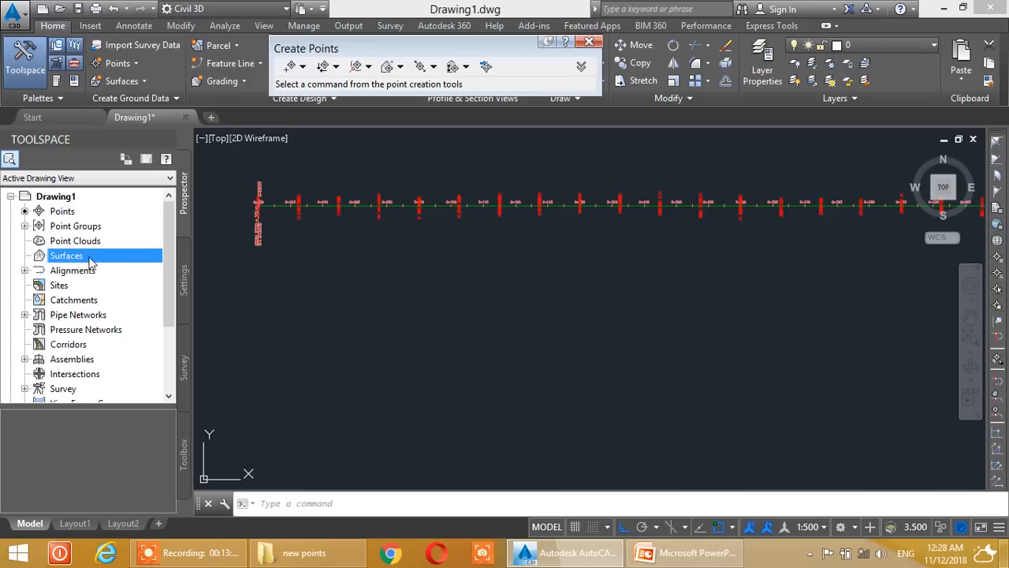
Start a new TIN surface and name it FG.
{"action": "right_click", "coordinate": [124, 259]}
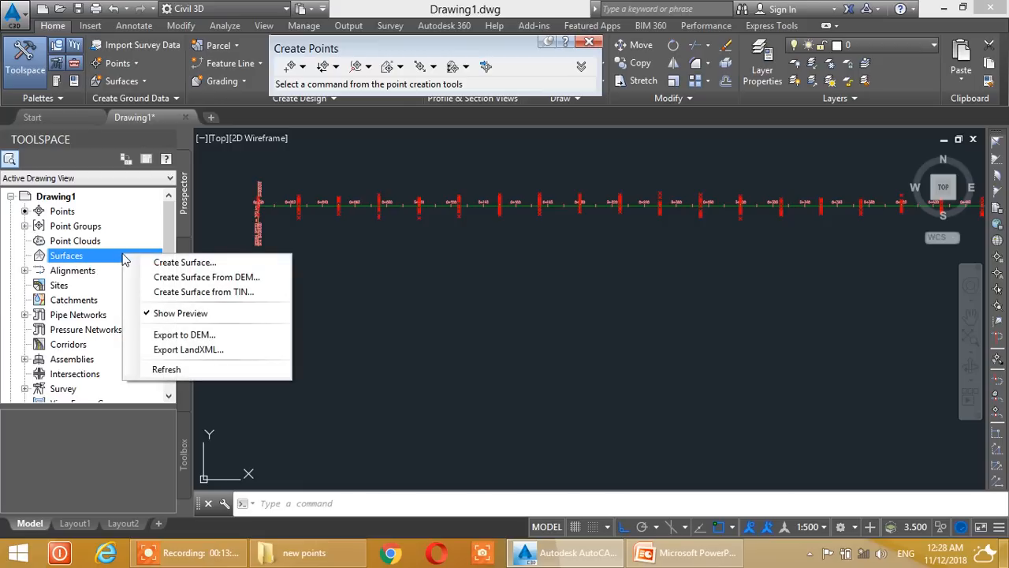
{"action": "left_click", "coordinate": [183, 262]}
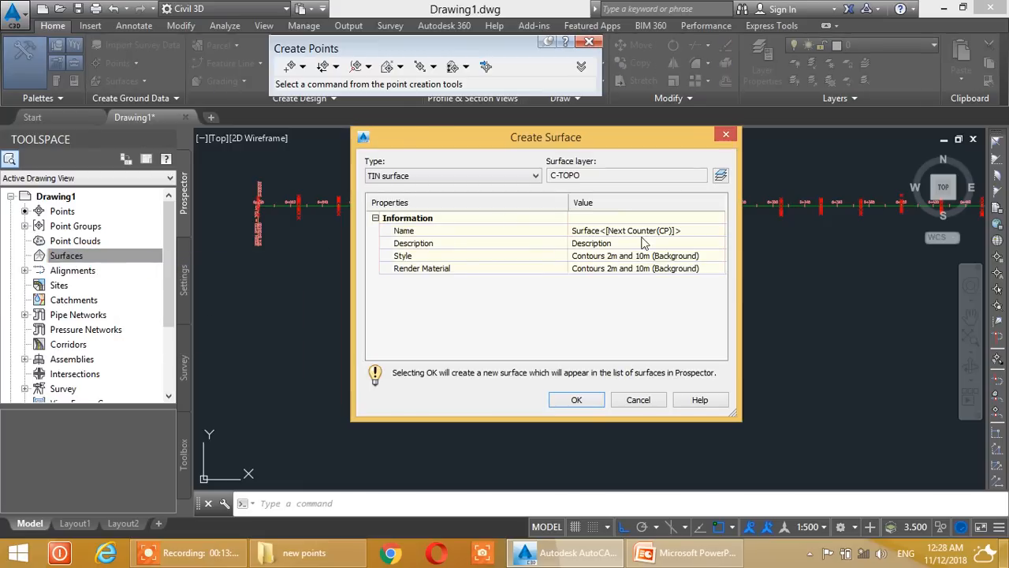
{"action": "left_click", "coordinate": [651, 232]}
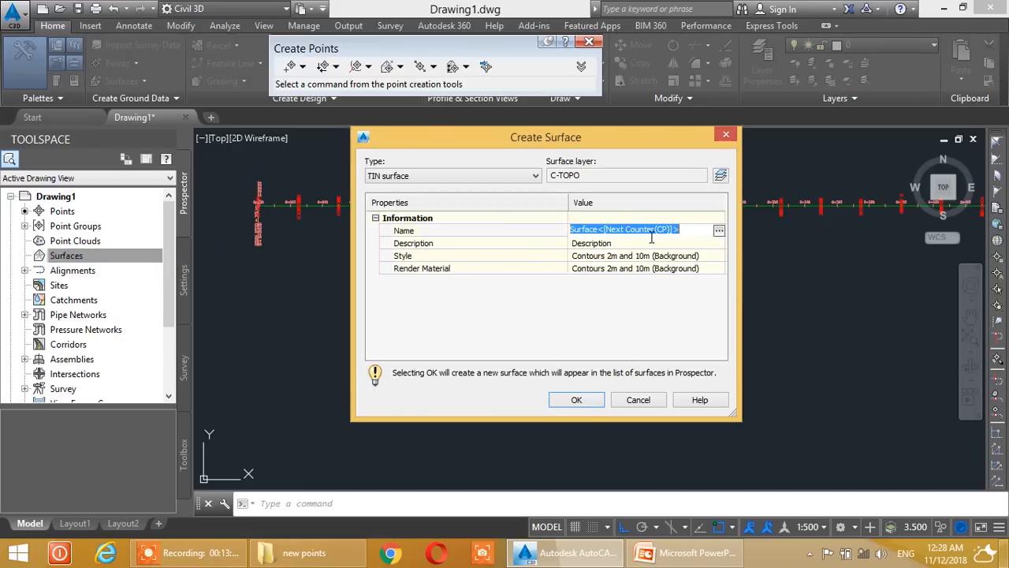
{"action": "type", "text": "E"}
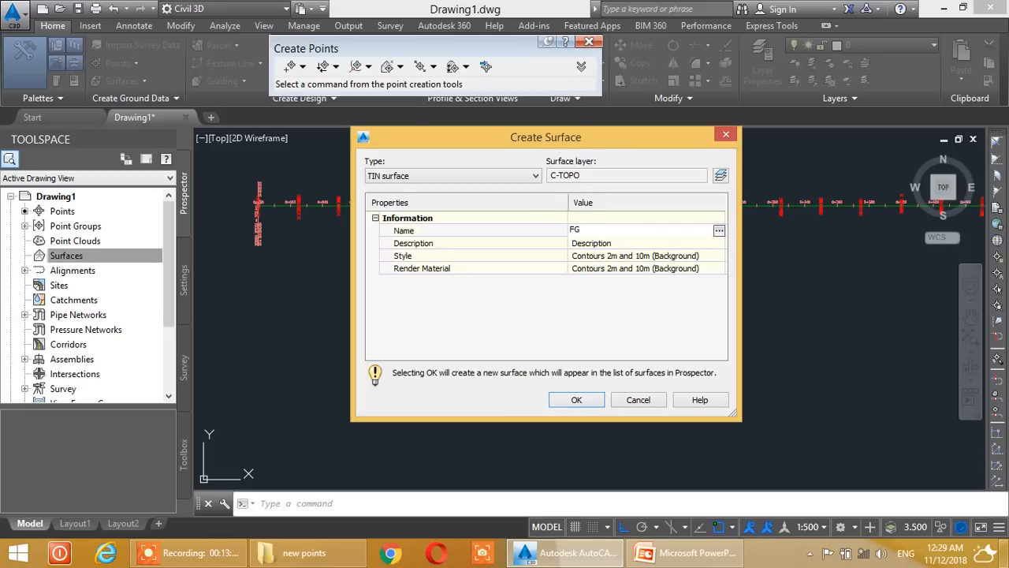
Assign the Contours 1m and 5m (Design) style to surface FG and create the surface.
{"action": "left_click", "coordinate": [643, 257]}
{"action": "left_click", "coordinate": [646, 256]}
{"action": "left_click", "coordinate": [719, 256]}
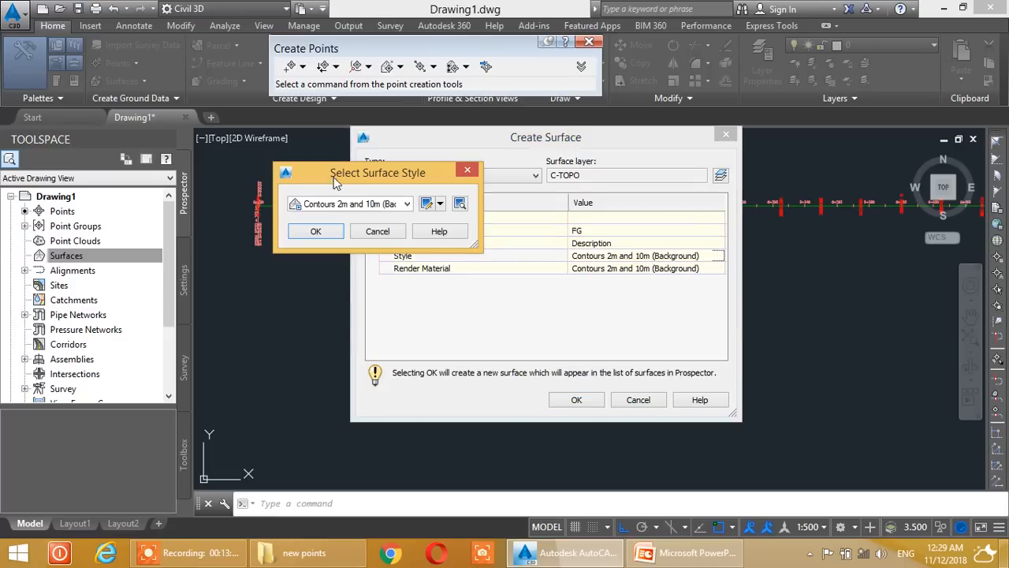
{"action": "left_click", "coordinate": [343, 204]}
{"action": "left_click", "coordinate": [377, 253]}
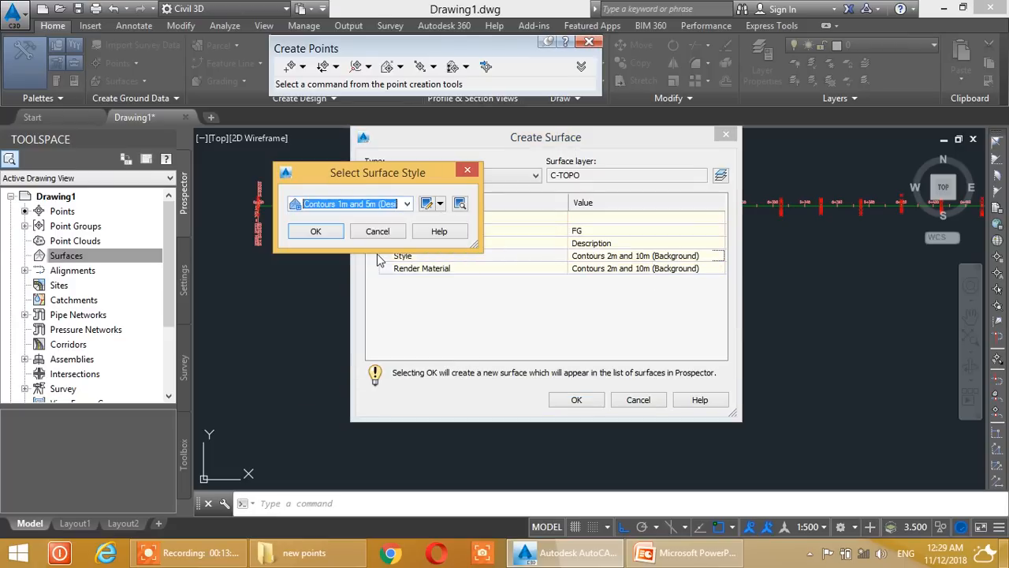
{"action": "left_click", "coordinate": [322, 230]}
{"action": "left_click", "coordinate": [577, 400]}
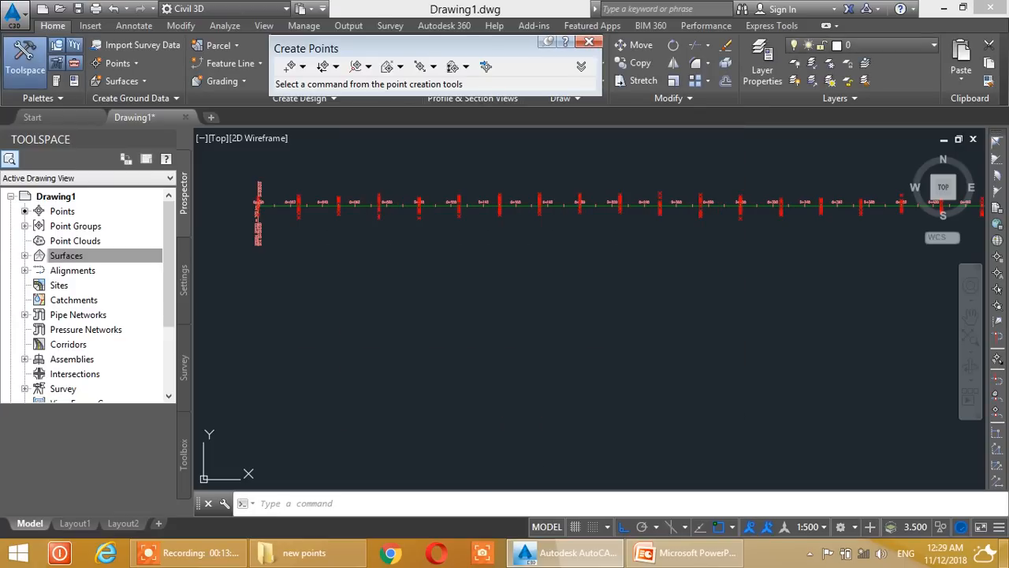
Add the _All Points point group to the definition of surface FG.
{"action": "left_click", "coordinate": [56, 257]}
{"action": "left_click", "coordinate": [24, 255]}
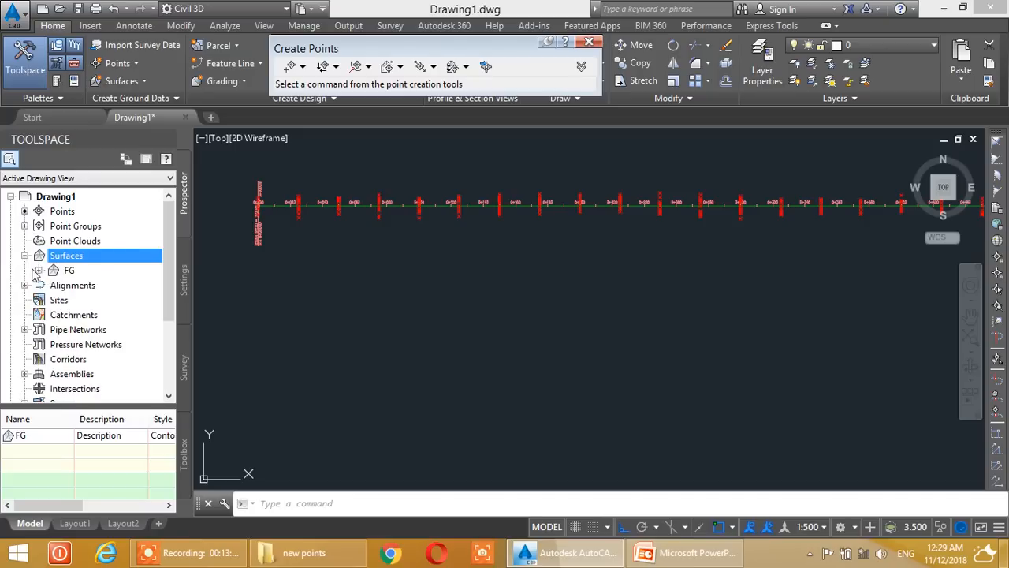
{"action": "left_click", "coordinate": [39, 270]}
{"action": "left_click", "coordinate": [53, 314]}
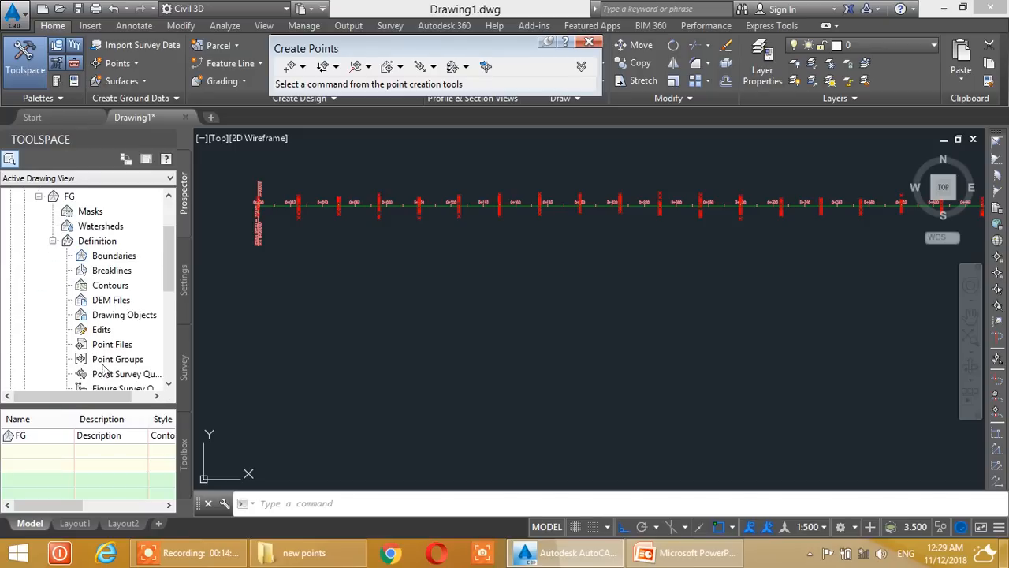
{"action": "left_click", "coordinate": [134, 361]}
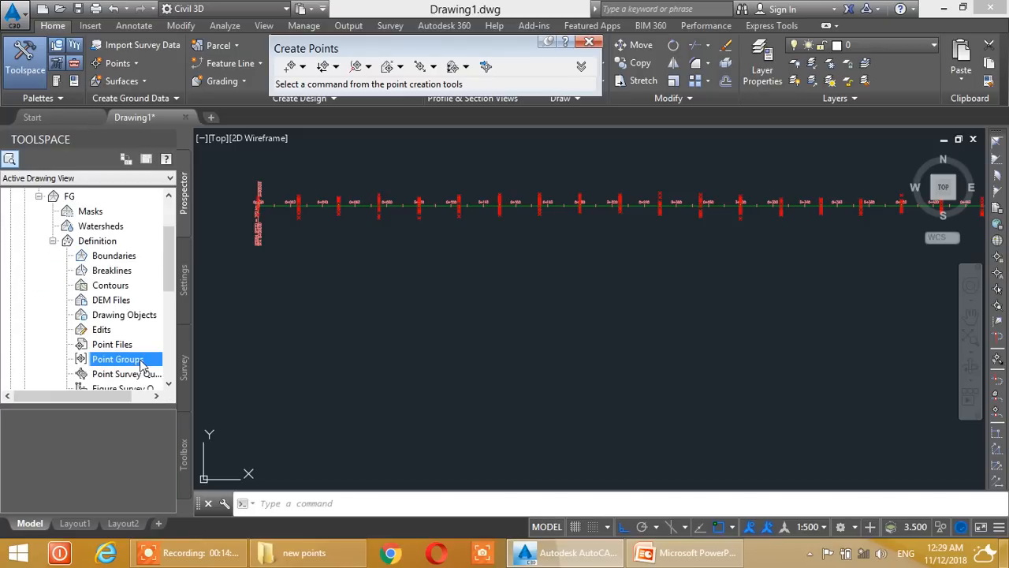
{"action": "right_click", "coordinate": [140, 363]}
{"action": "left_click", "coordinate": [172, 369]}
{"action": "left_click", "coordinate": [436, 249]}
{"action": "left_click", "coordinate": [409, 344]}
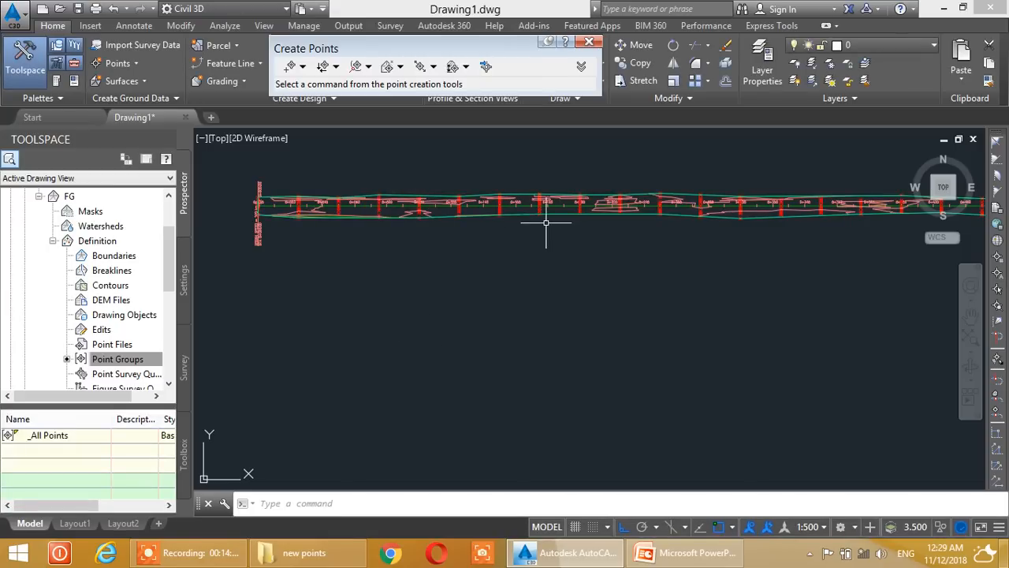
Examine the contours and border of surface FG along the whole alignment.
{"action": "scroll", "coordinate": [732, 223], "scroll_direction": "up", "scroll_amount": 5}
{"action": "middle_click_drag", "start_coordinate": [895, 207], "coordinate": [613, 216]}
{"action": "scroll", "coordinate": [773, 218], "scroll_direction": "down", "scroll_amount": 5}
{"action": "mouse_move", "coordinate": [772, 219]}
{"action": "middle_mouse_down"}
{"action": "mouse_move", "coordinate": [542, 233]}
{"action": "mouse_move", "coordinate": [620, 214]}
{"action": "middle_mouse_up"}
{"action": "scroll", "coordinate": [446, 181], "scroll_direction": "up", "scroll_amount": 4}
{"action": "middle_click_drag", "start_coordinate": [446, 207], "coordinate": [568, 202]}
{"action": "scroll", "coordinate": [552, 201], "scroll_direction": "down", "scroll_amount": 2}
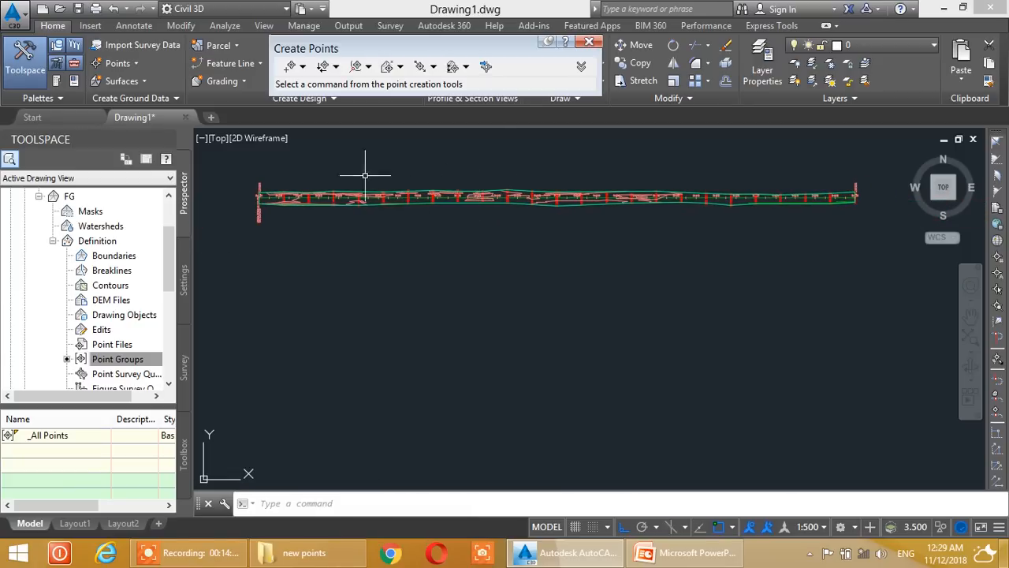
Close the point creation tools and create a sample line group on Alignment - 1 that samples surface FG.
{"action": "left_click", "coordinate": [589, 42]}
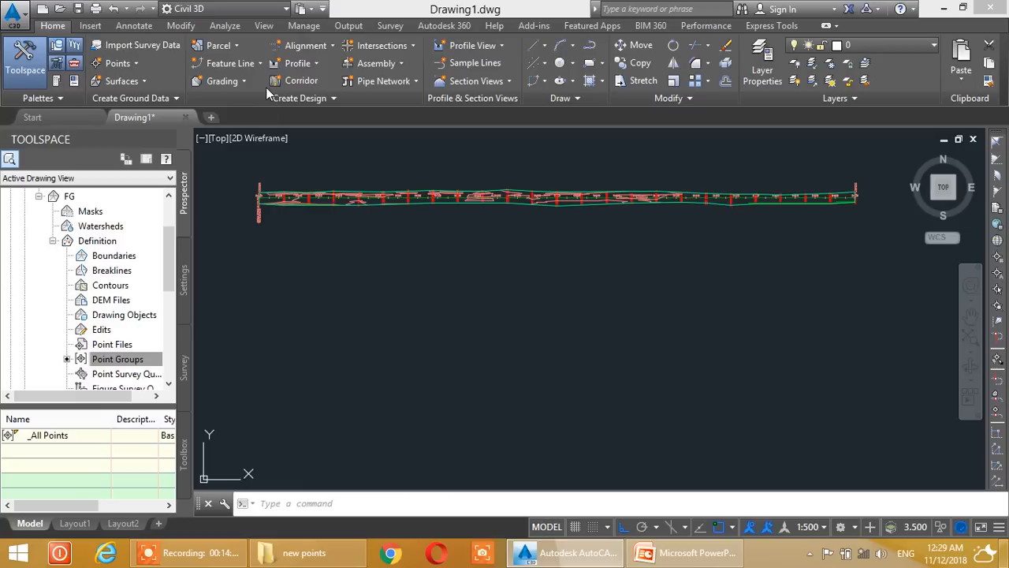
{"action": "left_click", "coordinate": [471, 63]}
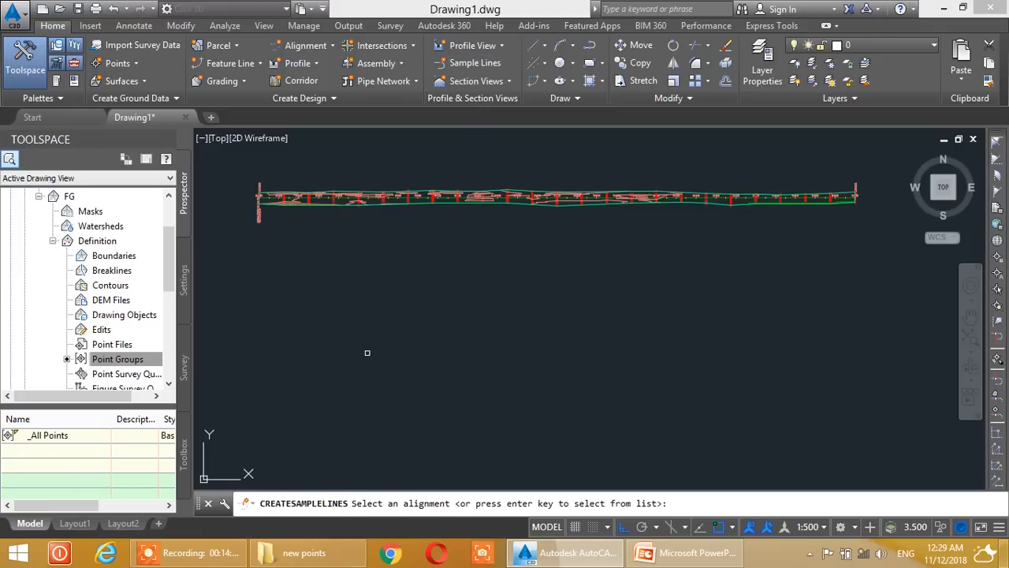
{"action": "scroll", "coordinate": [280, 207], "scroll_direction": "up", "scroll_amount": 5}
{"action": "left_click", "coordinate": [328, 268]}
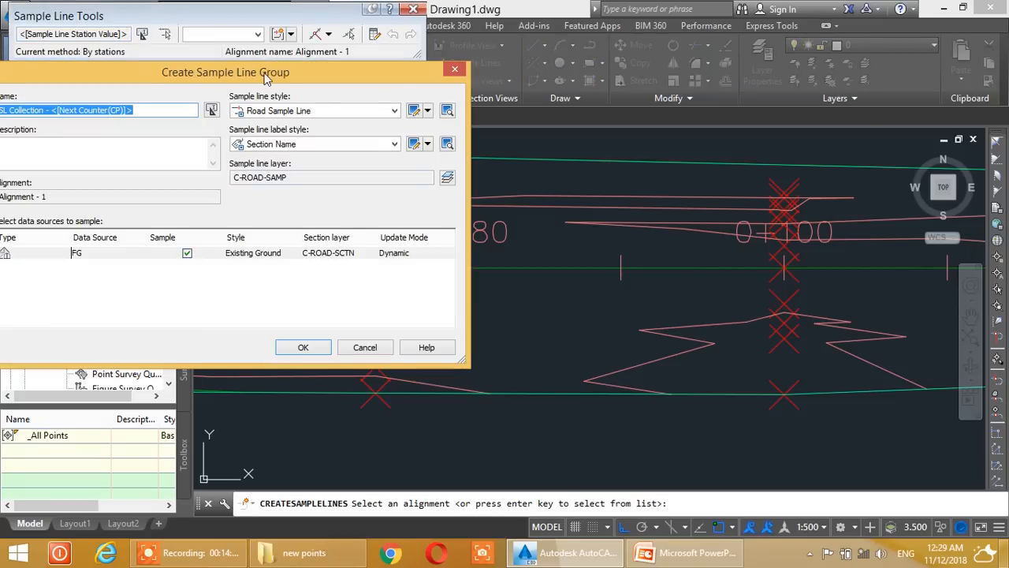
{"action": "left_click_drag", "start_coordinate": [265, 79], "coordinate": [483, 114]}
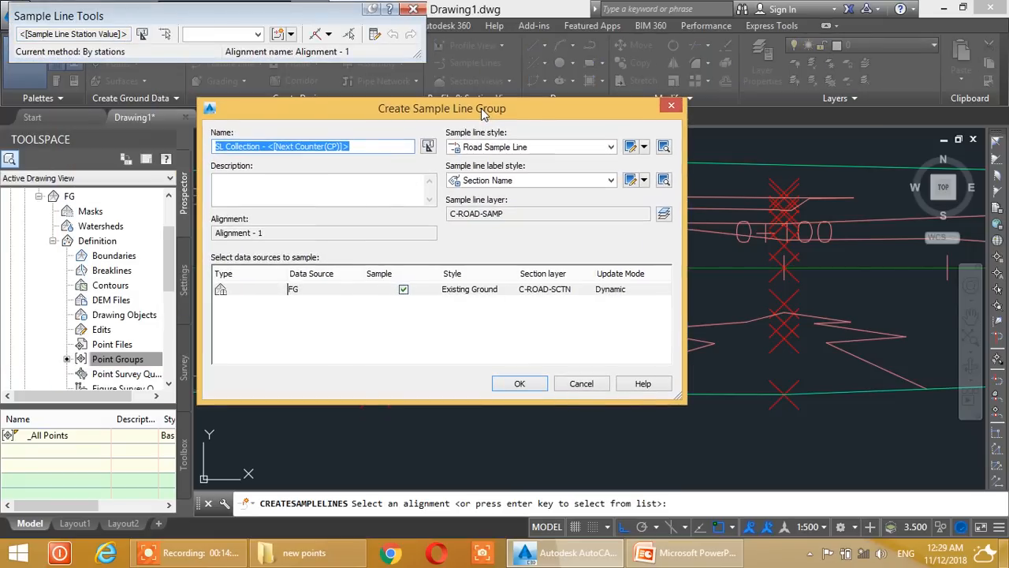
{"action": "left_click", "coordinate": [522, 382]}
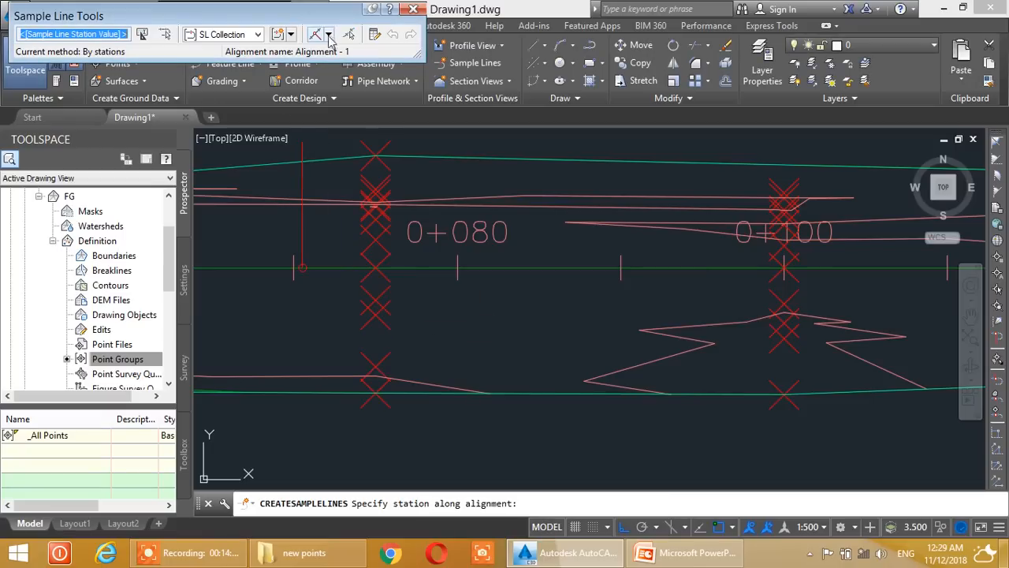
{"action": "left_click", "coordinate": [421, 57]}
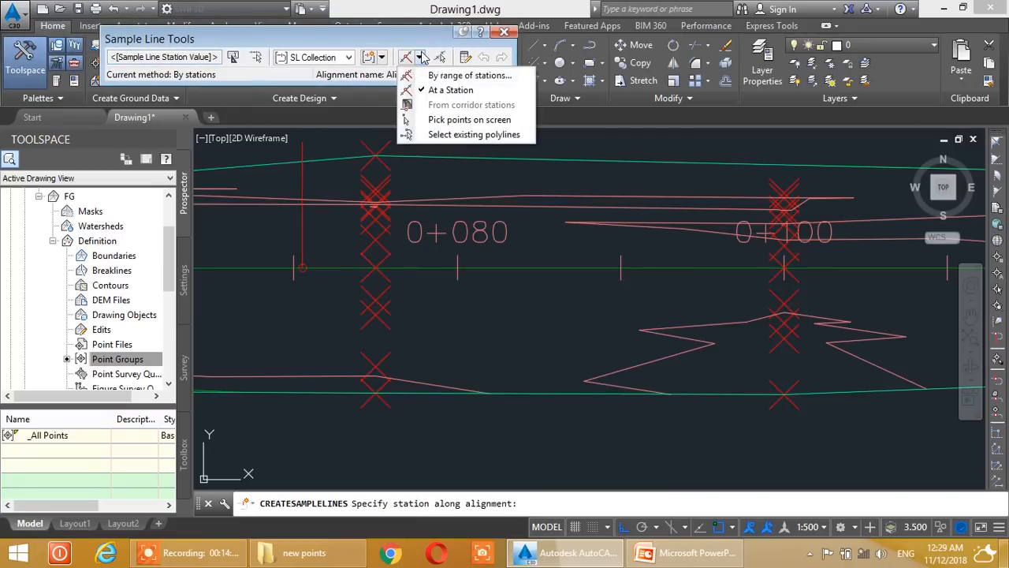
{"action": "left_click", "coordinate": [459, 78]}
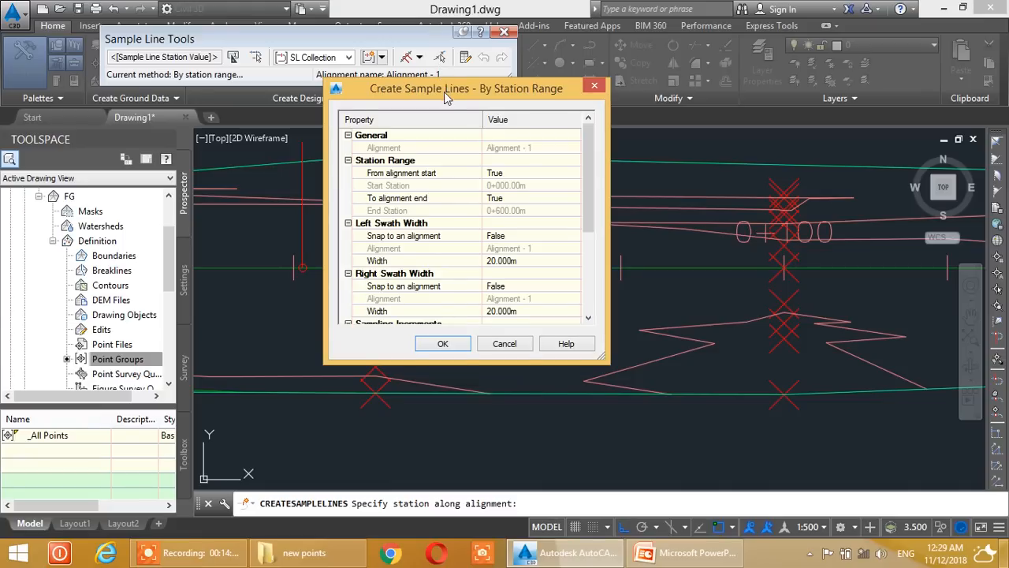
{"action": "left_click_drag", "start_coordinate": [444, 92], "coordinate": [428, 107]}
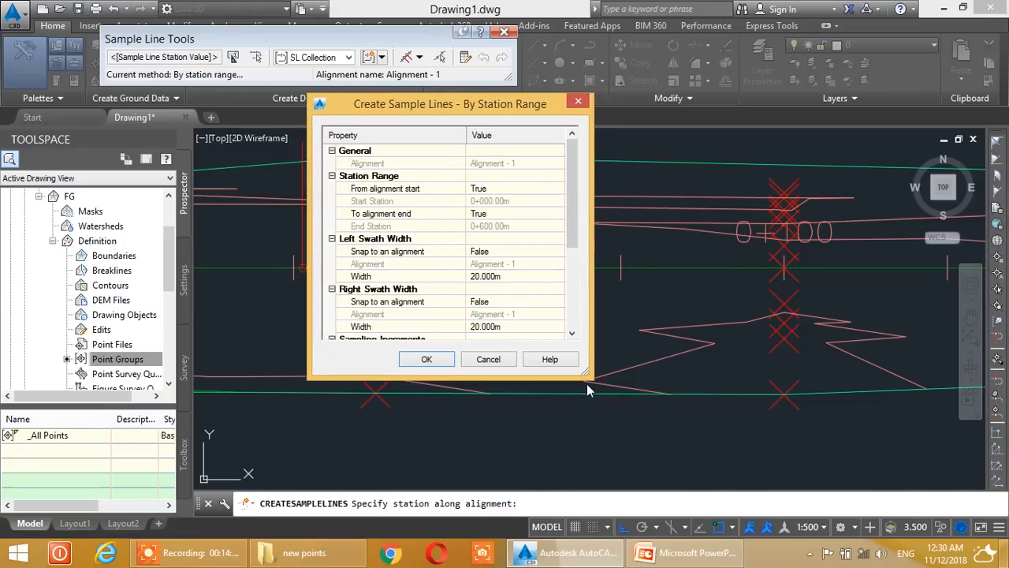
{"action": "left_click_drag", "start_coordinate": [596, 383], "coordinate": [640, 449]}
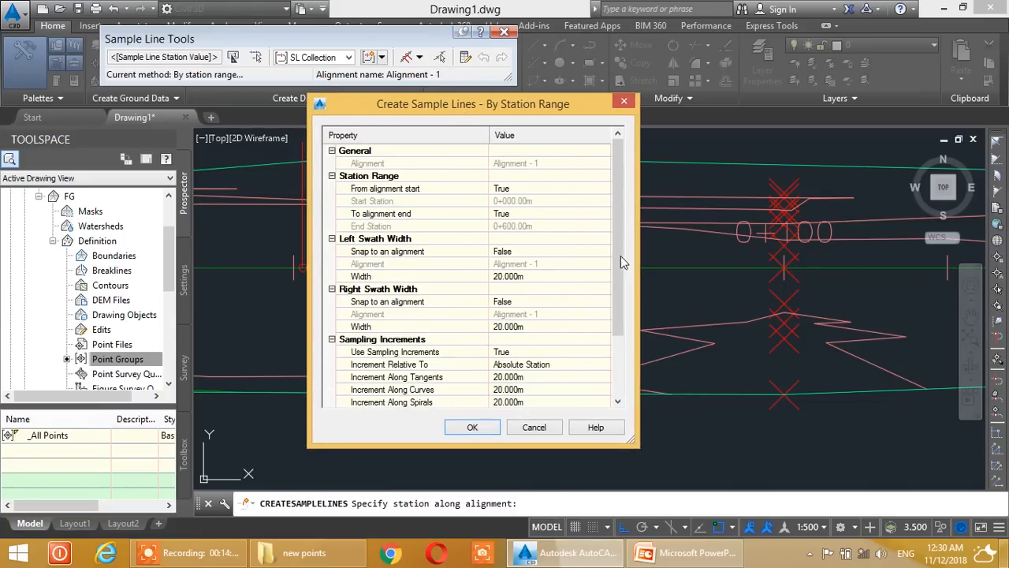
{"action": "left_click_drag", "start_coordinate": [619, 247], "coordinate": [633, 316]}
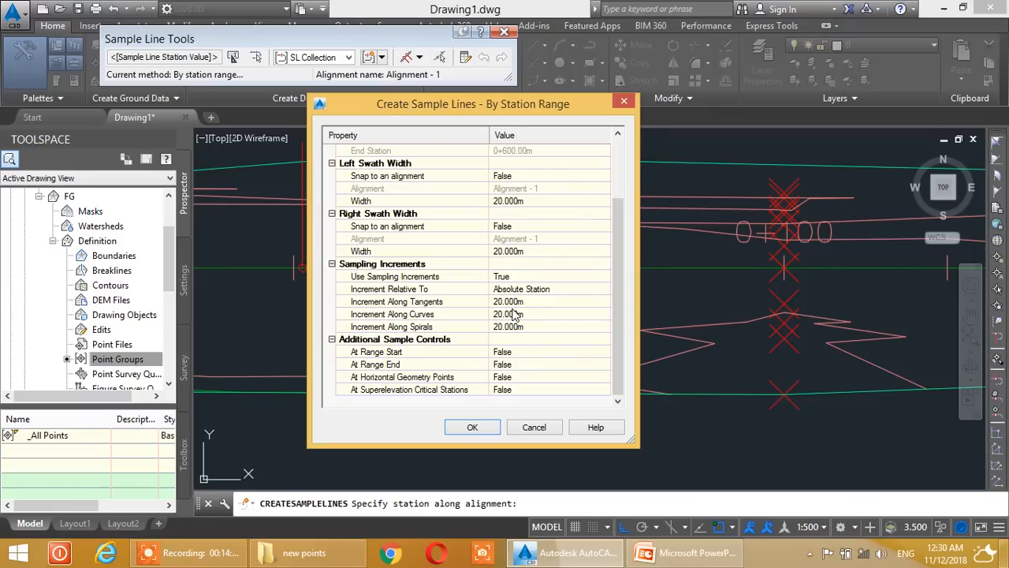
{"action": "mouse_move", "coordinate": [501, 110]}
{"action": "left_mouse_down"}
{"action": "mouse_move", "coordinate": [843, 123]}
{"action": "mouse_move", "coordinate": [715, 122]}
{"action": "mouse_move", "coordinate": [456, 83]}
{"action": "mouse_move", "coordinate": [394, 85]}
{"action": "left_mouse_up"}
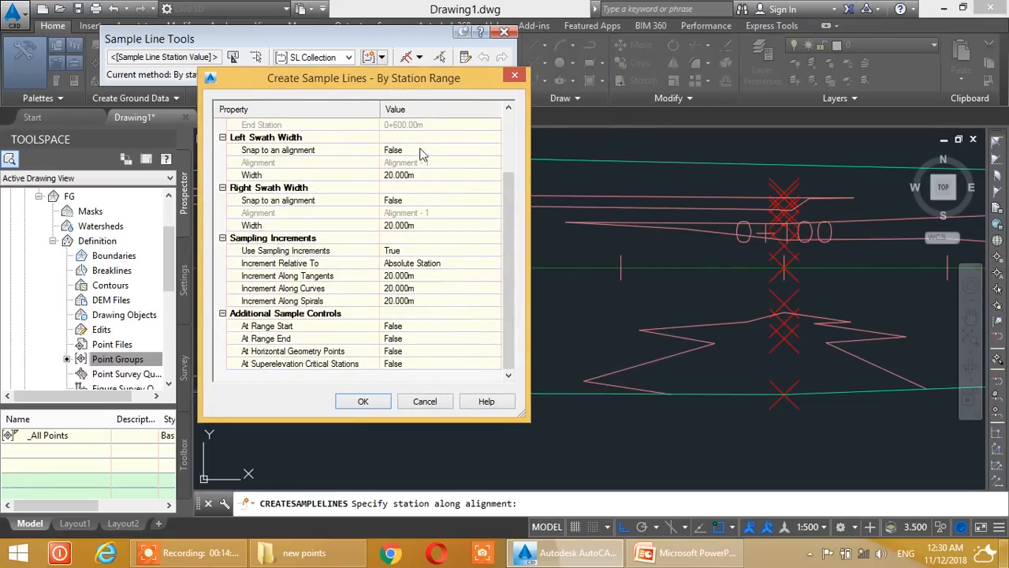
{"action": "left_click", "coordinate": [424, 401]}
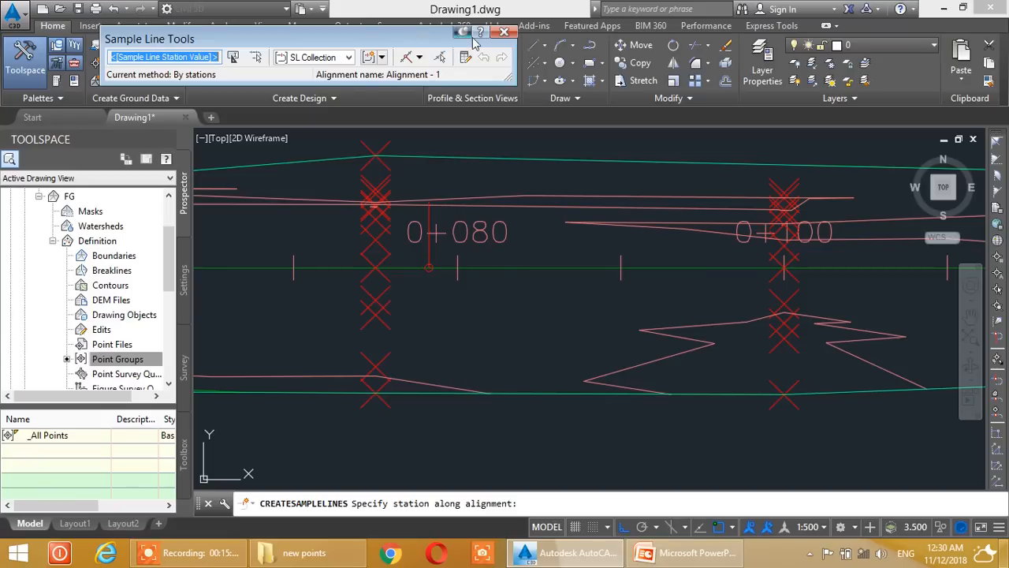
{"action": "left_click", "coordinate": [507, 35]}
Edit the labels of Alignment - 1 and set the major station increment to 25 m.
{"action": "scroll", "coordinate": [501, 256], "scroll_direction": "down", "scroll_amount": 4}
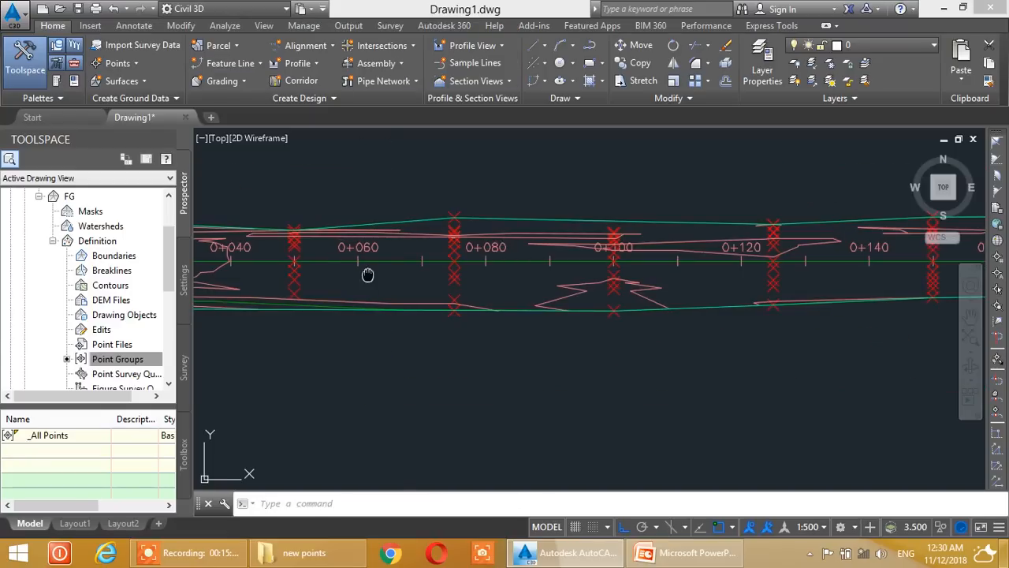
{"action": "middle_click_drag", "start_coordinate": [234, 256], "coordinate": [438, 256]}
{"action": "scroll", "coordinate": [581, 255], "scroll_direction": "up", "scroll_amount": 2}
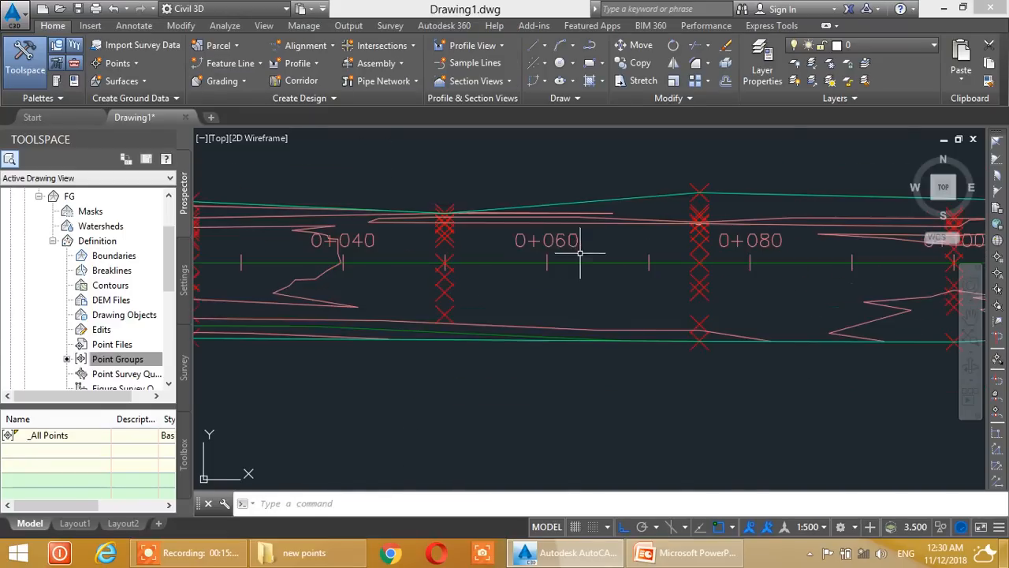
{"action": "scroll", "coordinate": [457, 268], "scroll_direction": "down", "scroll_amount": 2}
{"action": "scroll", "coordinate": [360, 275], "scroll_direction": "up", "scroll_amount": 2}
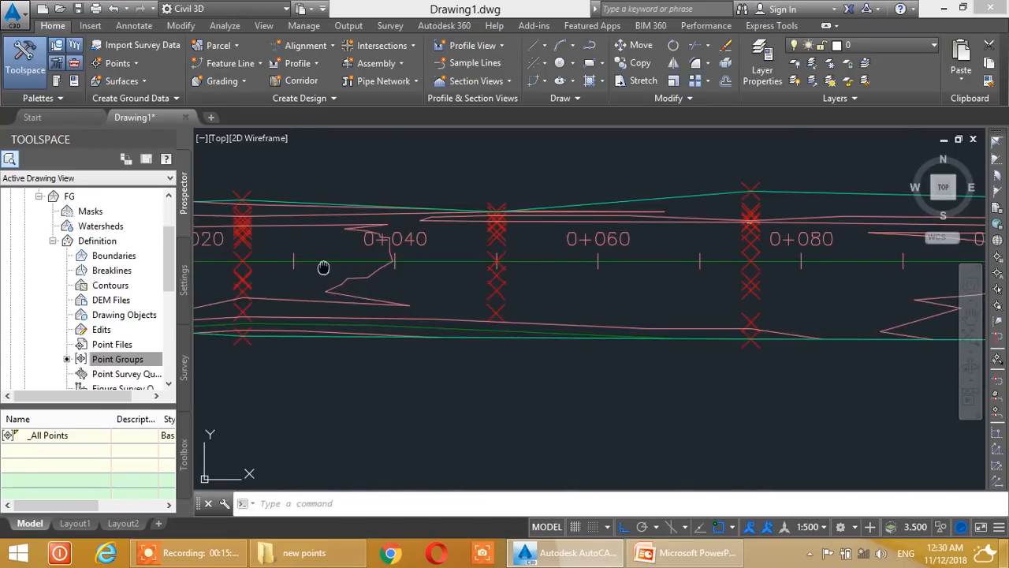
{"action": "middle_click_drag", "start_coordinate": [326, 270], "coordinate": [422, 265]}
{"action": "left_click", "coordinate": [426, 261]}
{"action": "right_click", "coordinate": [433, 261]}
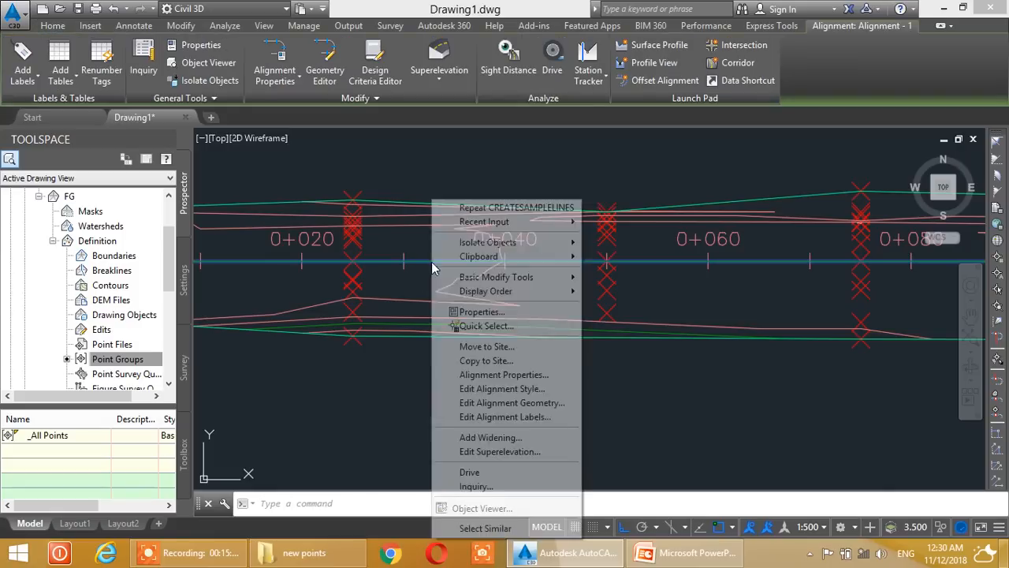
{"action": "left_click", "coordinate": [473, 417]}
{"action": "left_click", "coordinate": [257, 194]}
{"action": "left_click", "coordinate": [257, 195]}
{"action": "type", "text": "25"}
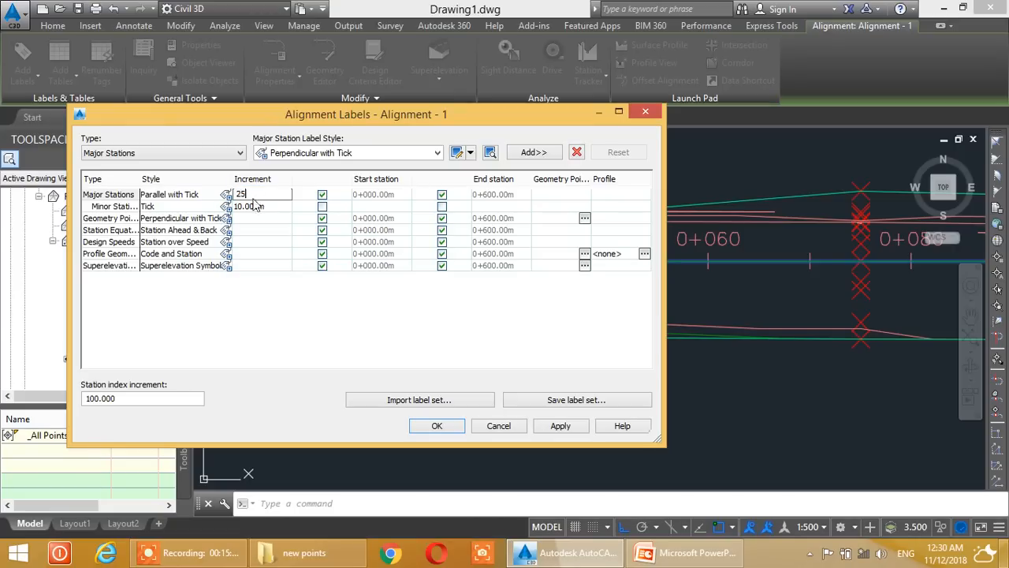
Set the alignment's minor station increment to 25 m and apply the label changes.
{"action": "left_click", "coordinate": [253, 206]}
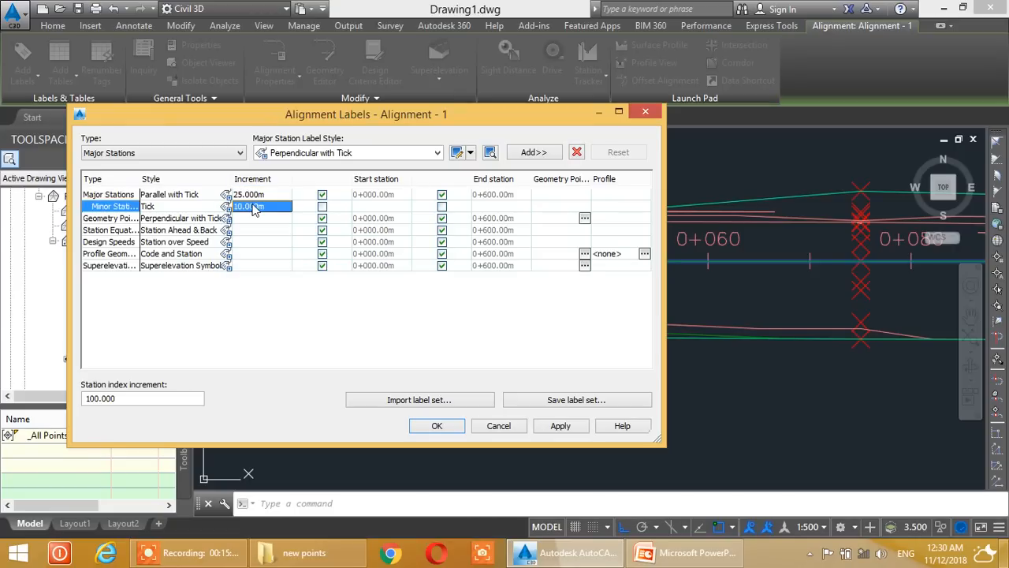
{"action": "left_click", "coordinate": [256, 206]}
{"action": "type", "text": "25"}
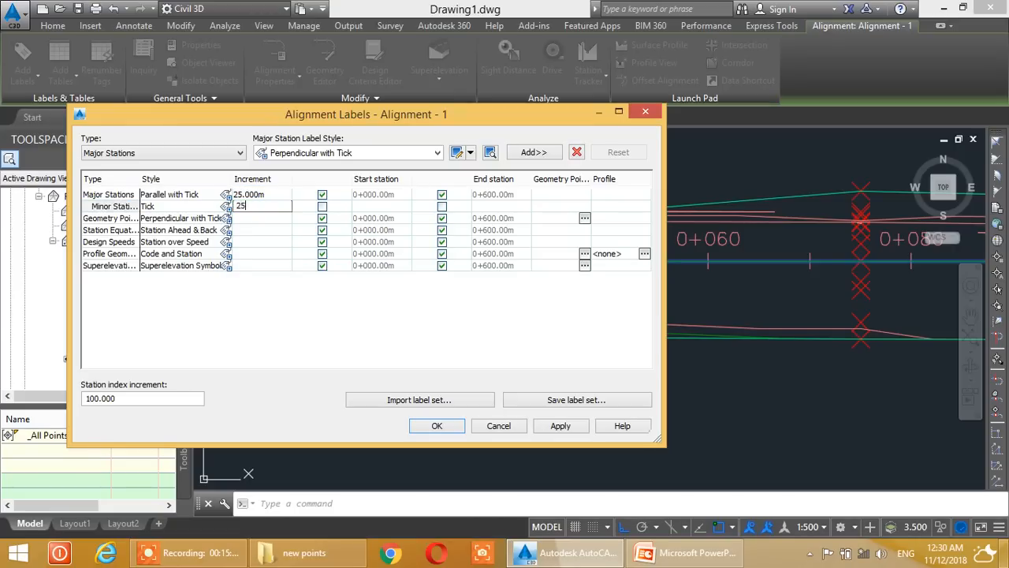
{"action": "left_click", "coordinate": [294, 324]}
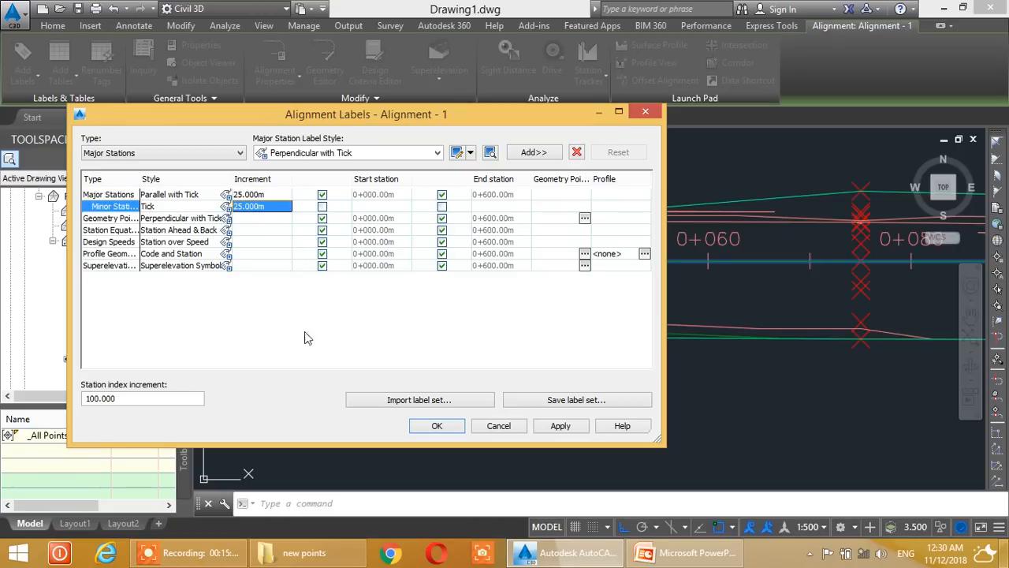
{"action": "left_click", "coordinate": [437, 425]}
Check the station labels against the cross-section points along the alignment, then deselect the alignment.
{"action": "scroll", "coordinate": [387, 270], "scroll_direction": "down", "scroll_amount": 2}
{"action": "scroll", "coordinate": [462, 266], "scroll_direction": "up", "scroll_amount": 5}
{"action": "middle_click_drag", "start_coordinate": [712, 279], "coordinate": [327, 347]}
{"action": "middle_click_drag", "start_coordinate": [891, 299], "coordinate": [442, 298]}
{"action": "middle_click_drag", "start_coordinate": [875, 355], "coordinate": [446, 316]}
{"action": "middle_click_drag", "start_coordinate": [810, 316], "coordinate": [512, 337]}
{"action": "middle_click_drag", "start_coordinate": [778, 337], "coordinate": [525, 345]}
{"action": "middle_click_drag", "start_coordinate": [793, 317], "coordinate": [658, 322]}
{"action": "scroll", "coordinate": [656, 320], "scroll_direction": "down", "scroll_amount": 8}
{"action": "mouse_move", "coordinate": [529, 325]}
{"action": "middle_mouse_down"}
{"action": "mouse_move", "coordinate": [541, 295]}
{"action": "mouse_move", "coordinate": [502, 213]}
{"action": "middle_mouse_up"}
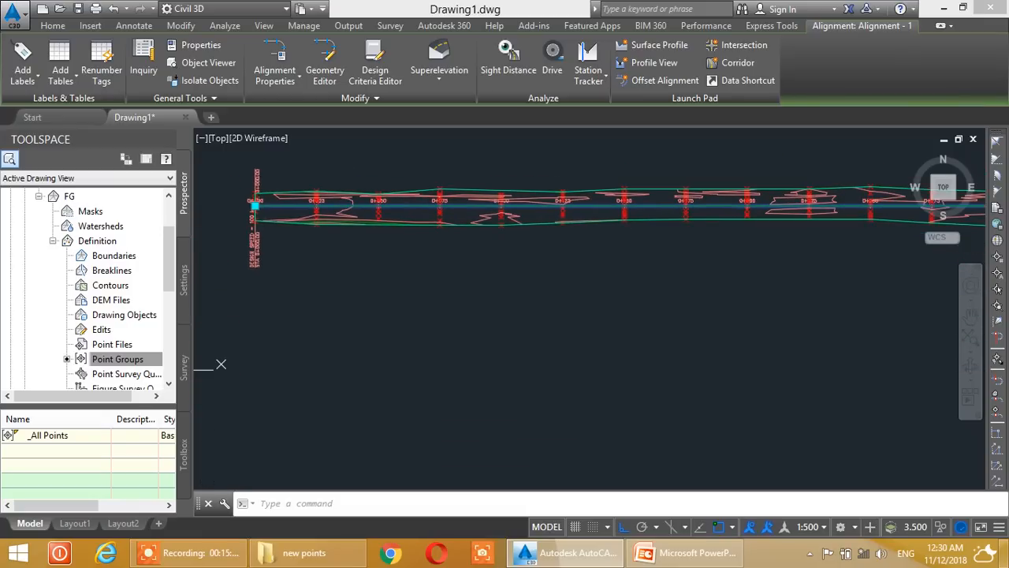
{"action": "key", "text": "Escape"}
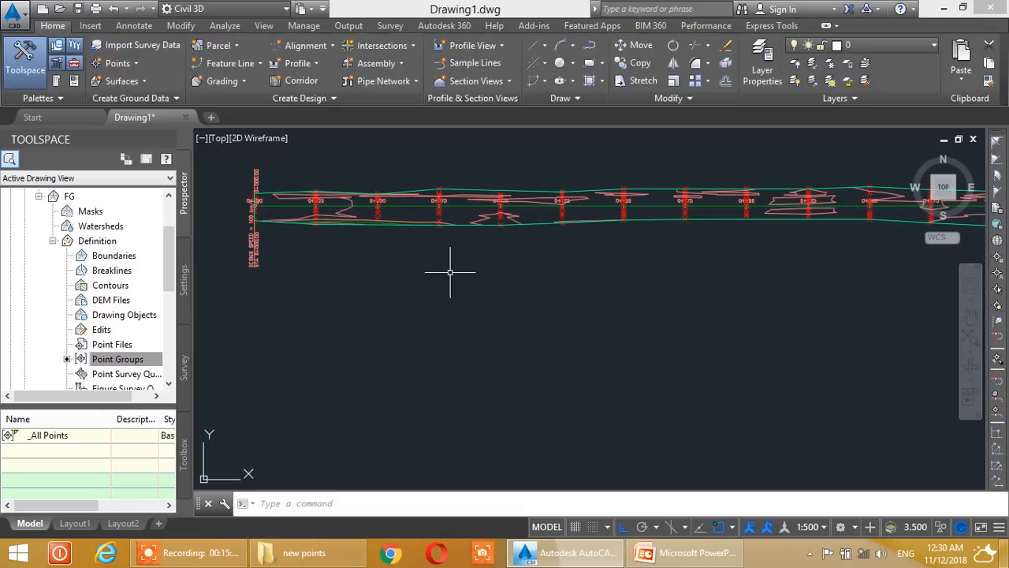
Start sample line creation on Alignment - 1 using the range-of-stations method, with its settings opened and enlarged.
{"action": "left_click", "coordinate": [478, 63]}
{"action": "scroll", "coordinate": [436, 215], "scroll_direction": "up", "scroll_amount": 2}
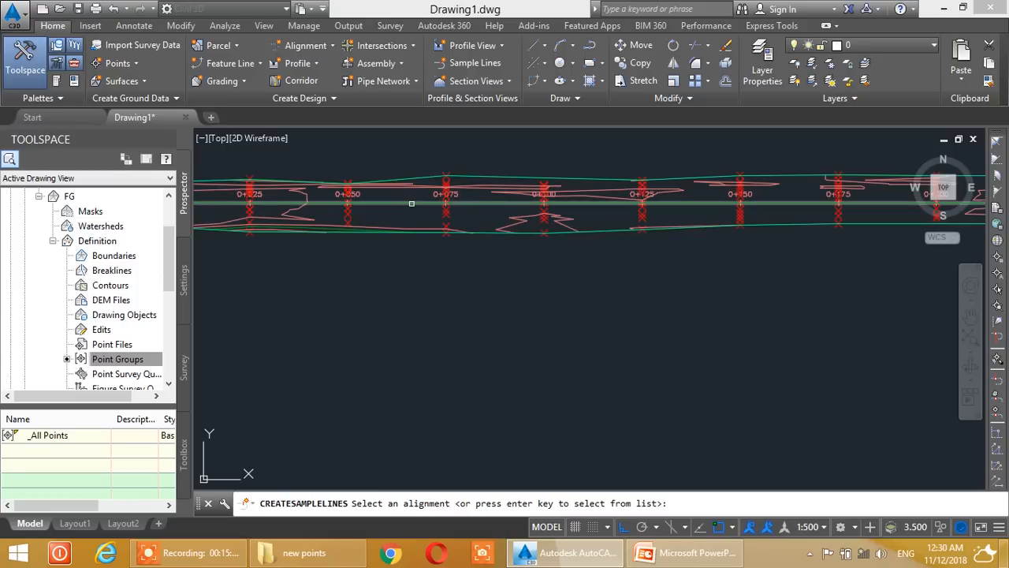
{"action": "left_click", "coordinate": [413, 203]}
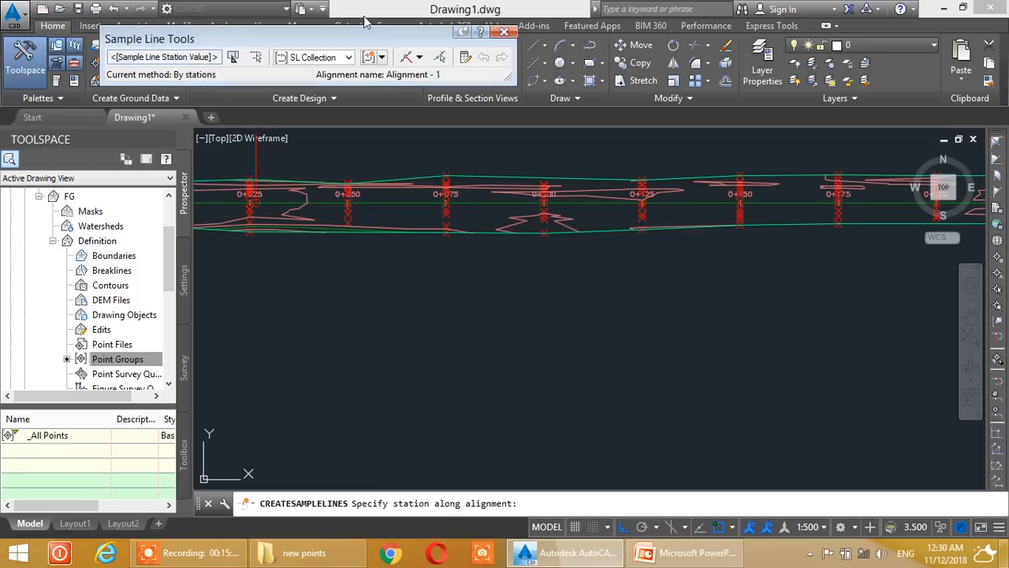
{"action": "left_click", "coordinate": [420, 57]}
{"action": "left_click", "coordinate": [429, 75]}
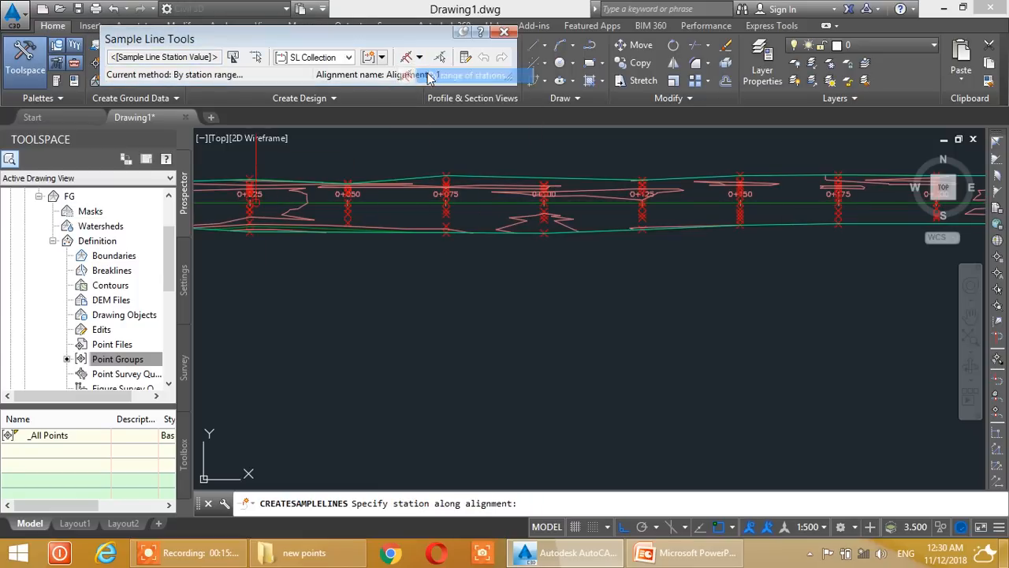
{"action": "left_click_drag", "start_coordinate": [412, 79], "coordinate": [561, 63]}
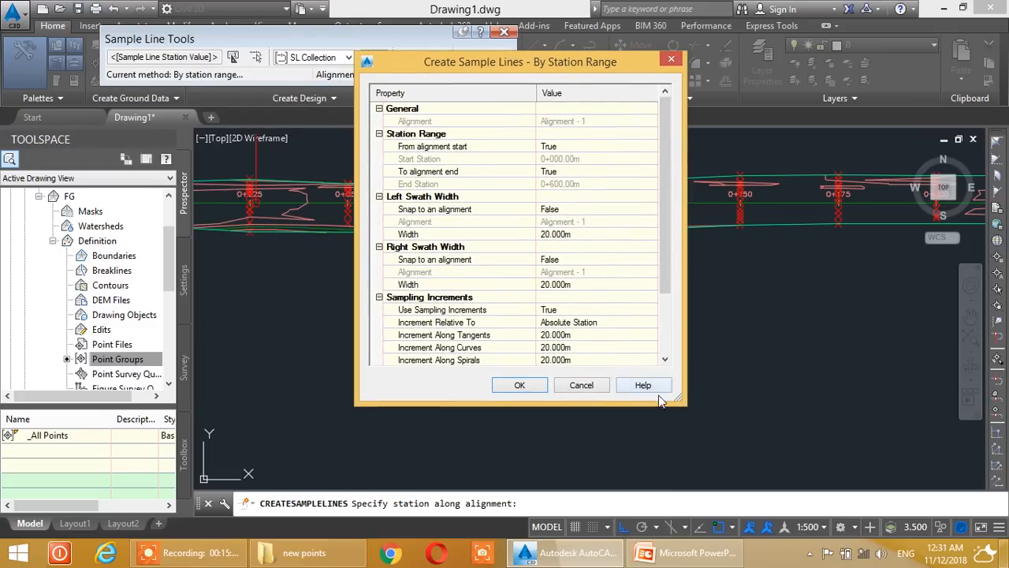
{"action": "left_click_drag", "start_coordinate": [687, 409], "coordinate": [710, 458]}
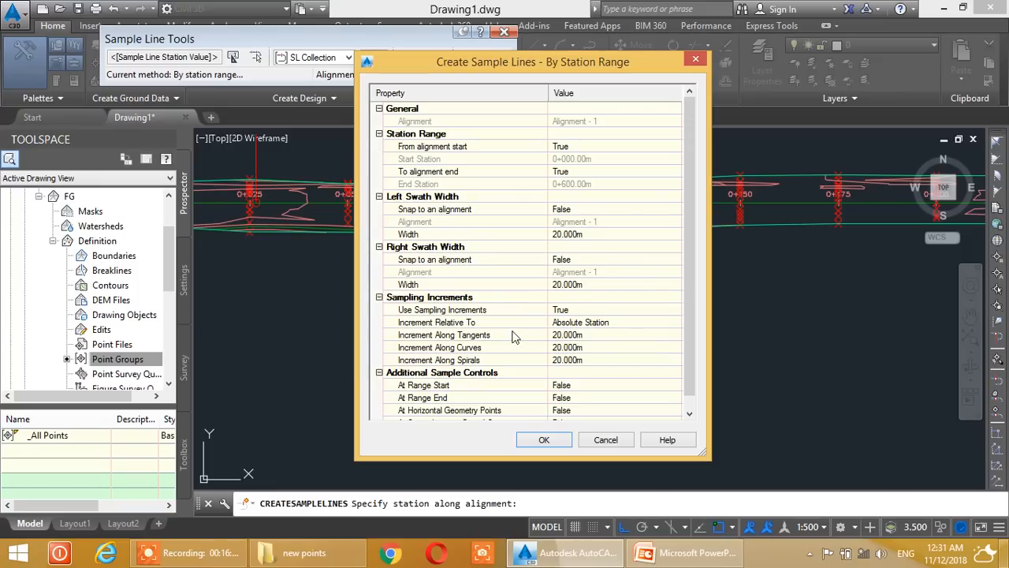
Set the sampling increments along tangents, curves and spirals to 25 m each.
{"action": "left_click", "coordinate": [579, 336]}
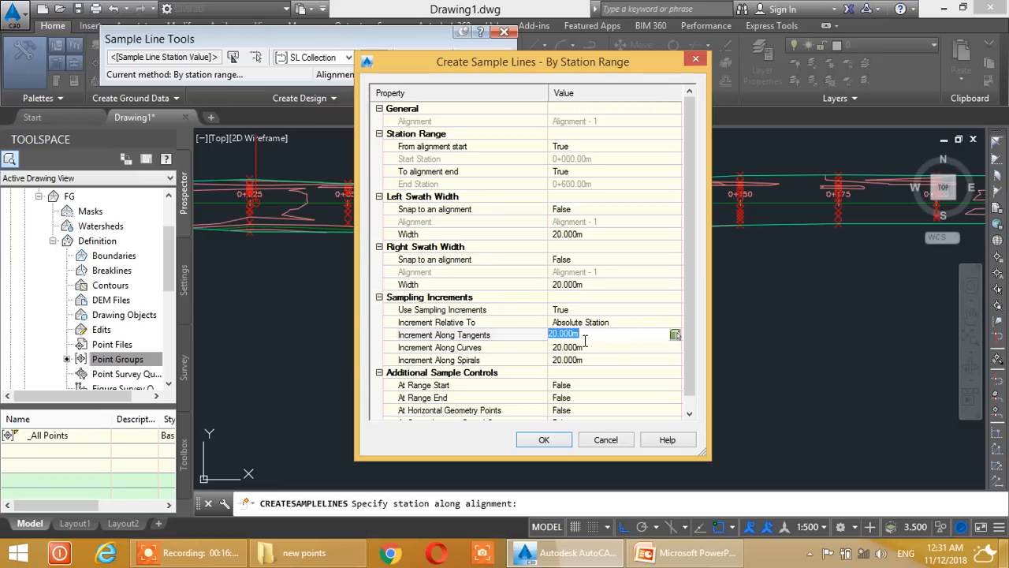
{"action": "type", "text": "25"}
{"action": "left_click", "coordinate": [588, 347]}
{"action": "type", "text": "25"}
{"action": "left_click", "coordinate": [594, 363]}
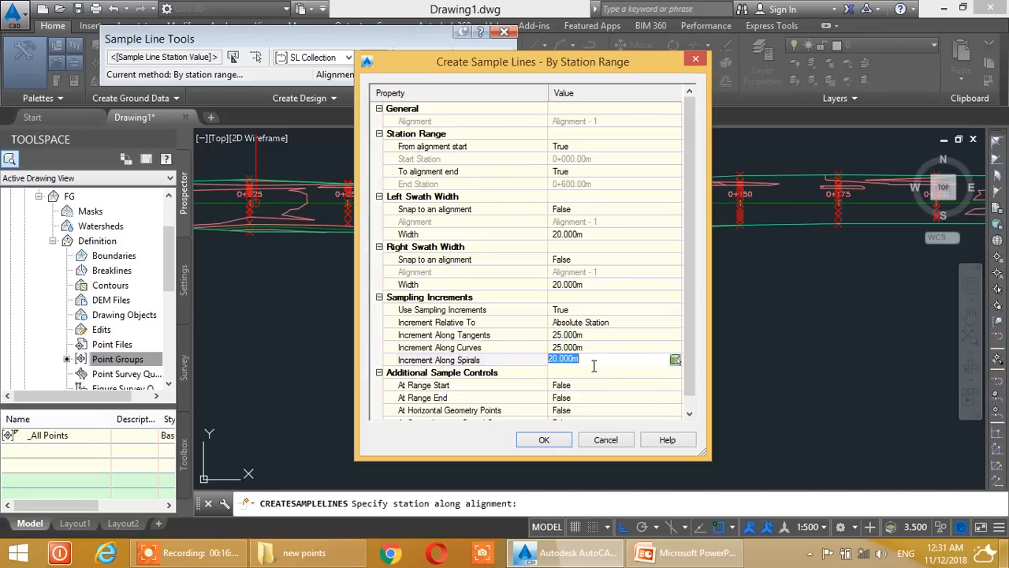
{"action": "type", "text": "25"}
{"action": "scroll", "coordinate": [691, 240], "scroll_direction": "down", "scroll_amount": 1}
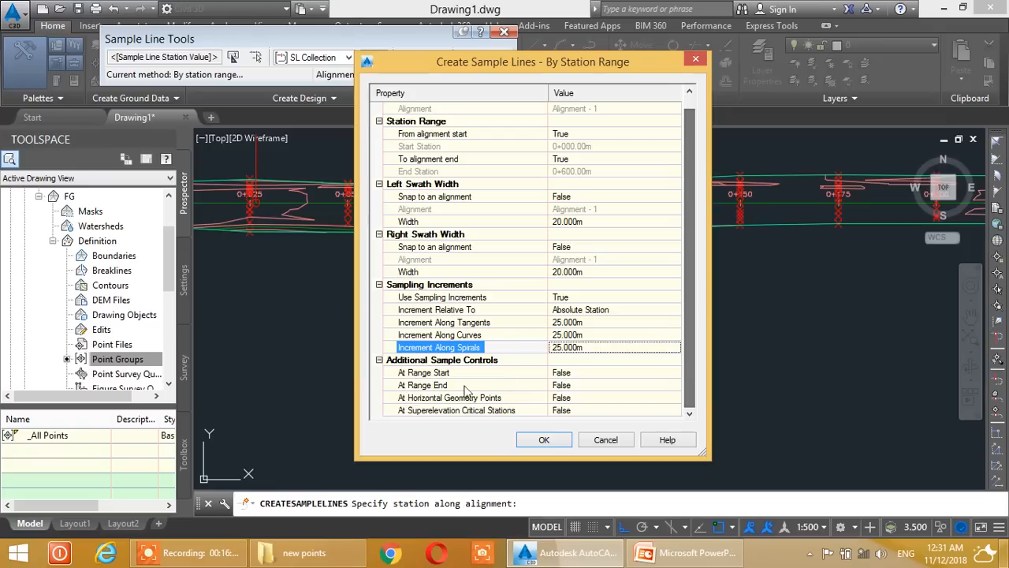
Enable sampling at the range start and range end, then create the sample lines and finish the command.
{"action": "left_click", "coordinate": [578, 374]}
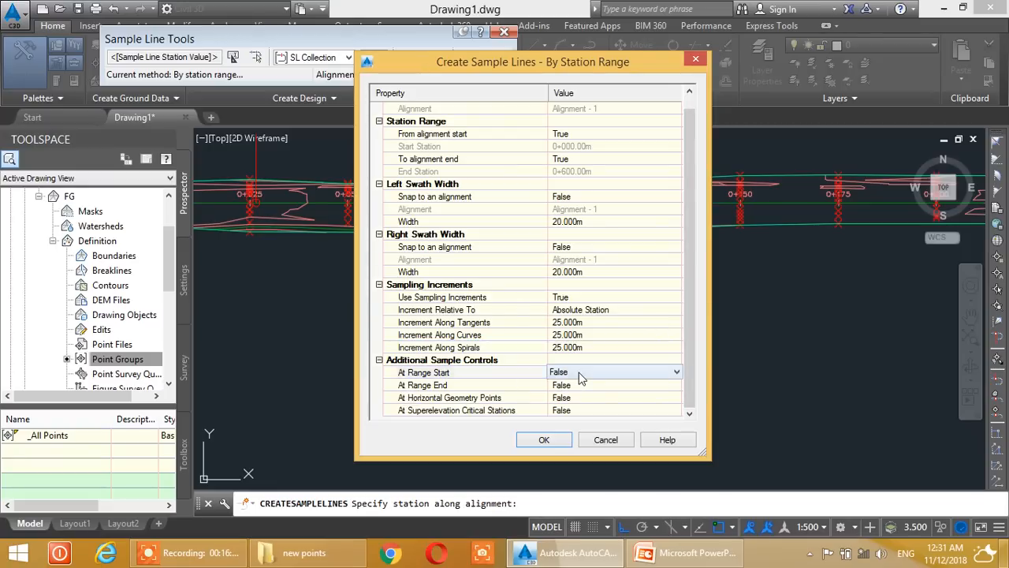
{"action": "left_click", "coordinate": [579, 373]}
{"action": "left_click", "coordinate": [568, 393]}
{"action": "left_click", "coordinate": [590, 386]}
{"action": "left_click", "coordinate": [591, 386]}
{"action": "left_click", "coordinate": [571, 406]}
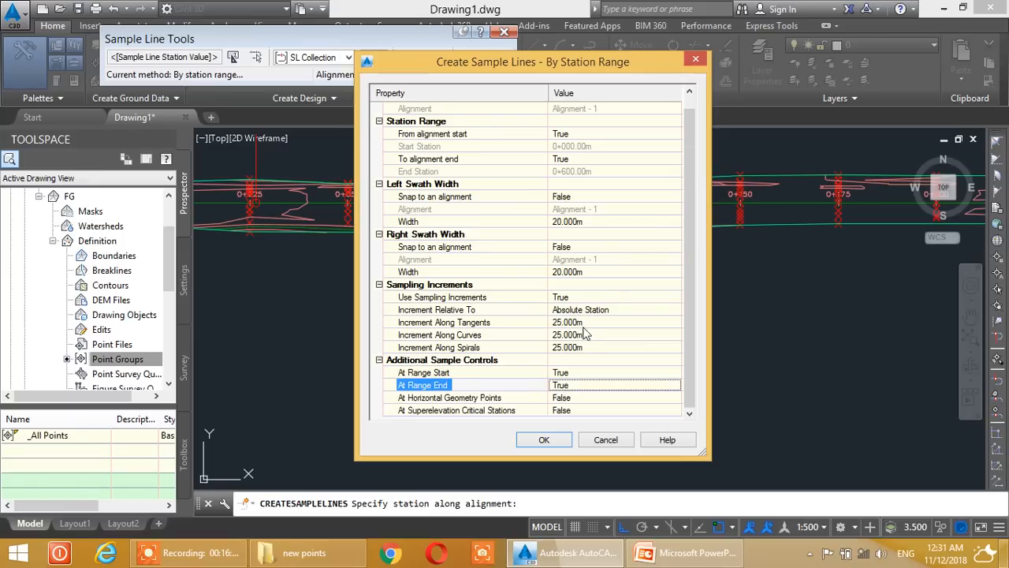
{"action": "left_click", "coordinate": [546, 440]}
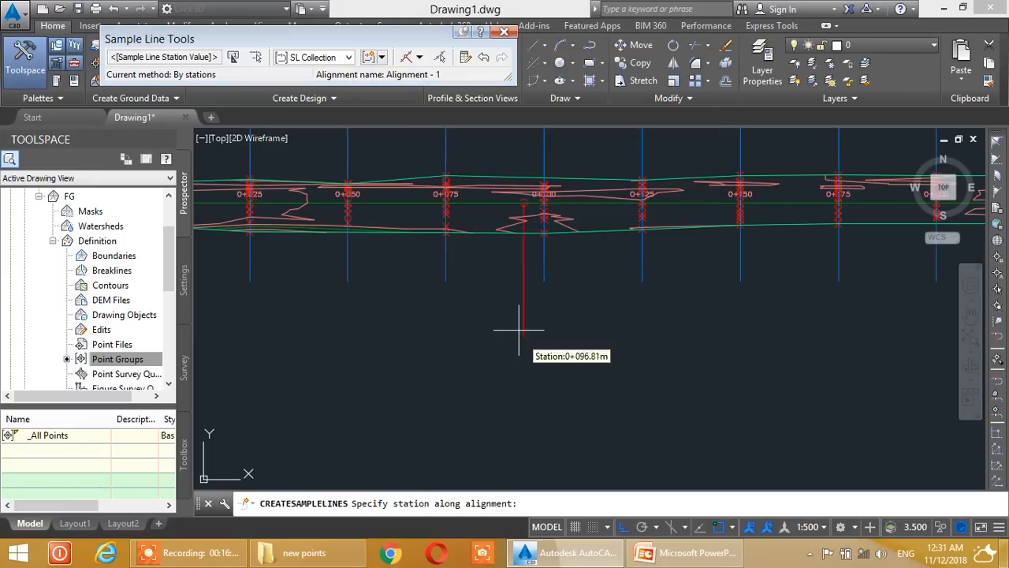
{"action": "middle_click_drag", "start_coordinate": [538, 278], "coordinate": [610, 382]}
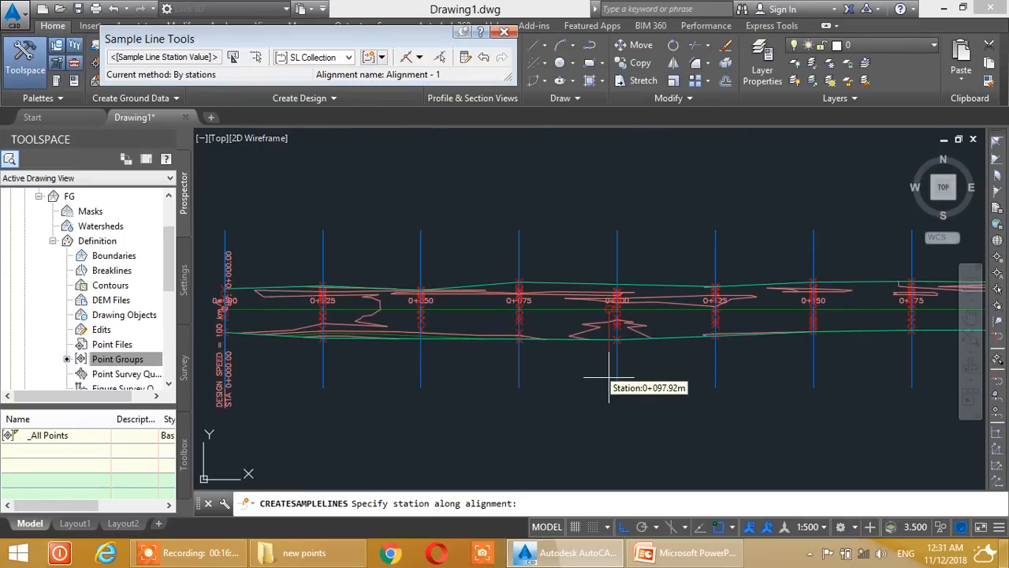
{"action": "key", "text": "Return"}
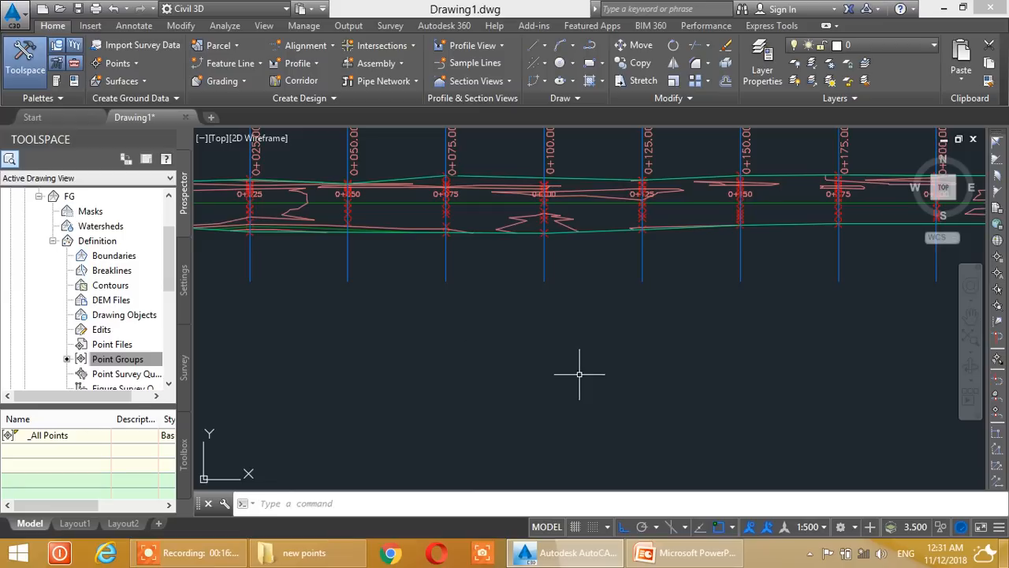
Examine the new sample lines against the station labels and points along the whole alignment.
{"action": "scroll", "coordinate": [332, 251], "scroll_direction": "down", "scroll_amount": 1}
{"action": "middle_click_drag", "start_coordinate": [332, 272], "coordinate": [492, 276]}
{"action": "scroll", "coordinate": [389, 237], "scroll_direction": "up", "scroll_amount": 2}
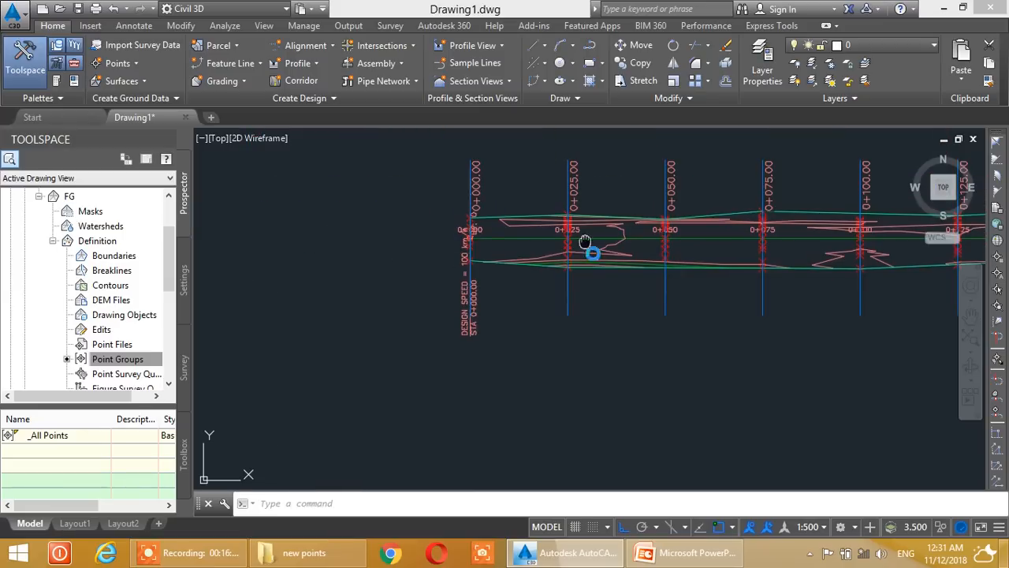
{"action": "middle_click_drag", "start_coordinate": [590, 246], "coordinate": [399, 250]}
{"action": "middle_click_drag", "start_coordinate": [708, 244], "coordinate": [705, 244]}
{"action": "scroll", "coordinate": [773, 247], "scroll_direction": "down", "scroll_amount": 4}
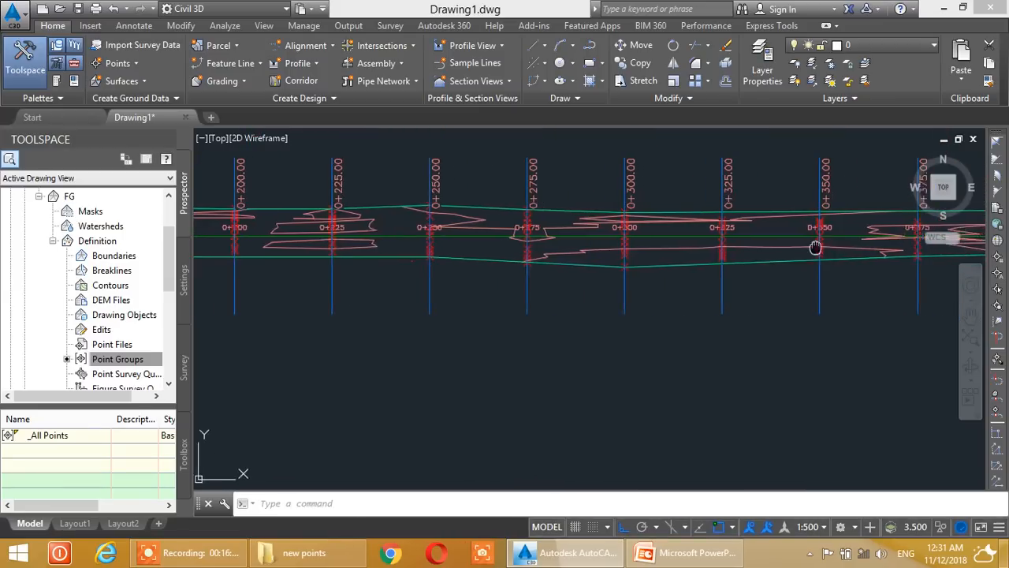
{"action": "scroll", "coordinate": [720, 237], "scroll_direction": "up", "scroll_amount": 5}
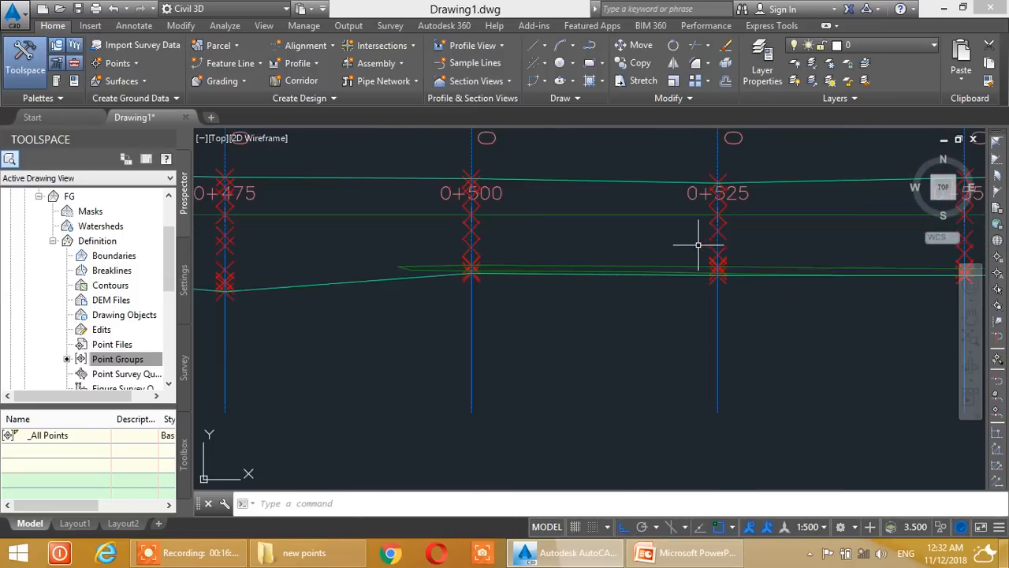
{"action": "scroll", "coordinate": [720, 236], "scroll_direction": "down", "scroll_amount": 2}
{"action": "middle_click_drag", "start_coordinate": [565, 246], "coordinate": [704, 203]}
{"action": "mouse_move", "coordinate": [388, 211]}
{"action": "middle_mouse_down"}
{"action": "mouse_move", "coordinate": [523, 211]}
{"action": "mouse_move", "coordinate": [513, 214]}
{"action": "mouse_move", "coordinate": [522, 203]}
{"action": "middle_mouse_up"}
{"action": "scroll", "coordinate": [522, 212], "scroll_direction": "down", "scroll_amount": 1}
{"action": "scroll", "coordinate": [498, 211], "scroll_direction": "up", "scroll_amount": 1}
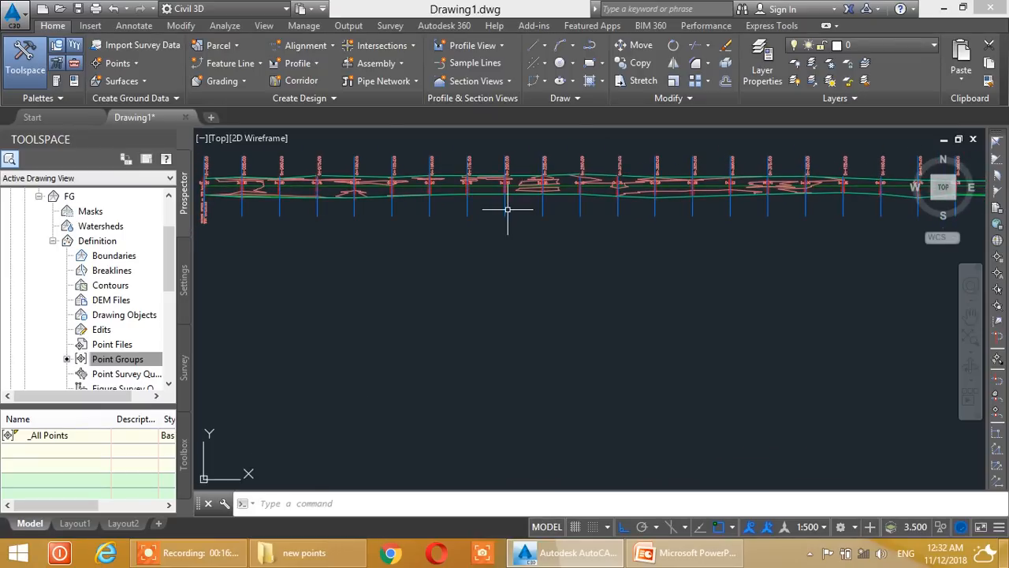
Begin creating multiple section views for Alignment - 1 and SL Collection - 1, keeping the default general, placement, offset and elevation settings.
{"action": "left_click", "coordinate": [476, 82]}
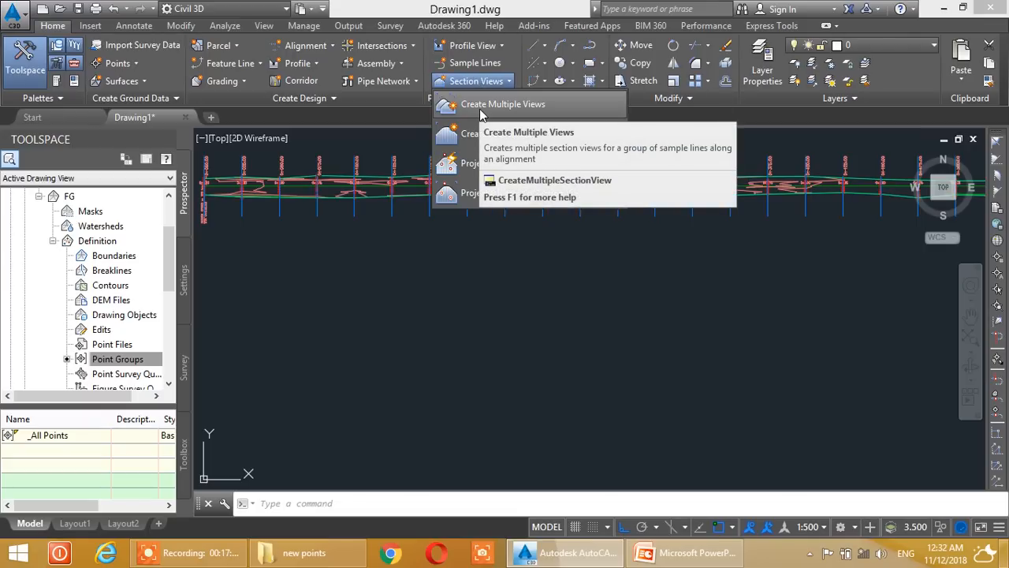
{"action": "left_click", "coordinate": [479, 109]}
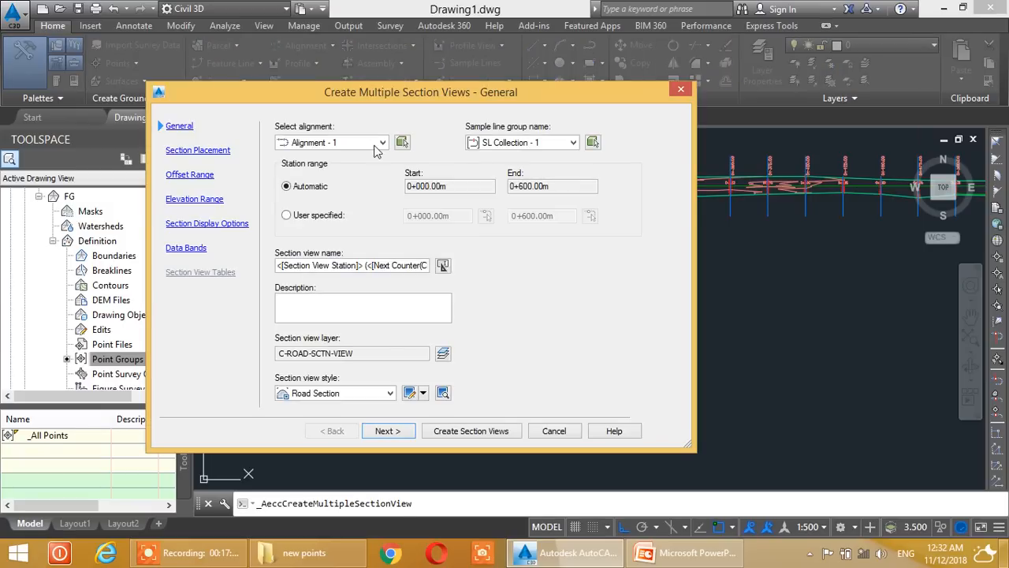
{"action": "left_click_drag", "start_coordinate": [437, 91], "coordinate": [514, 79]}
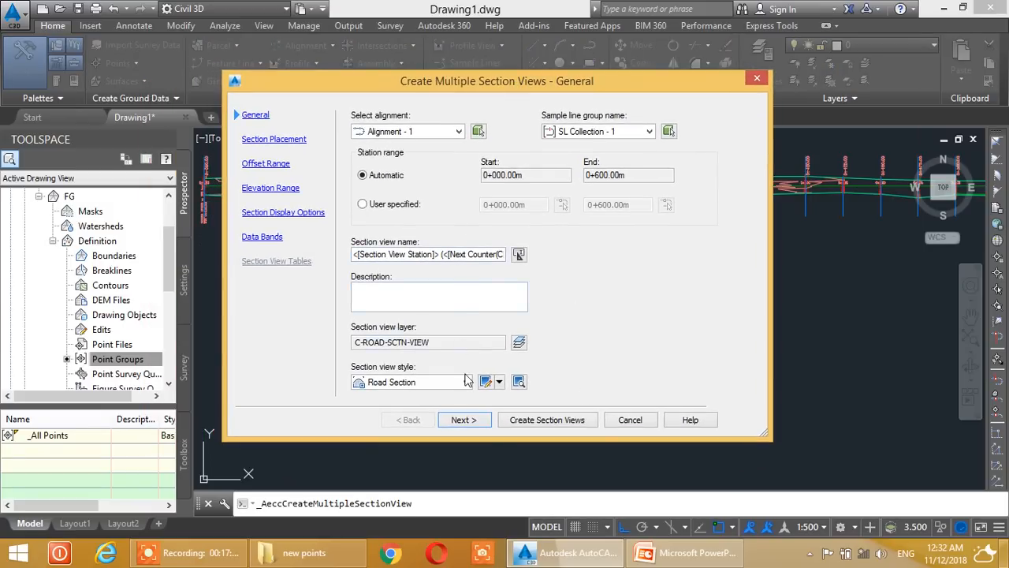
{"action": "left_click", "coordinate": [476, 425]}
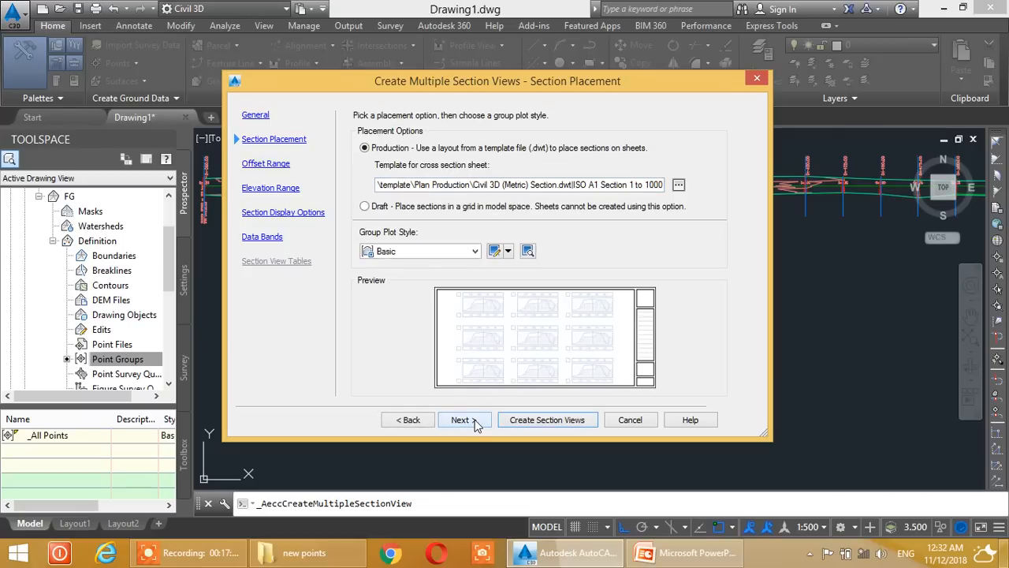
{"action": "left_click", "coordinate": [466, 423]}
{"action": "left_click", "coordinate": [465, 423]}
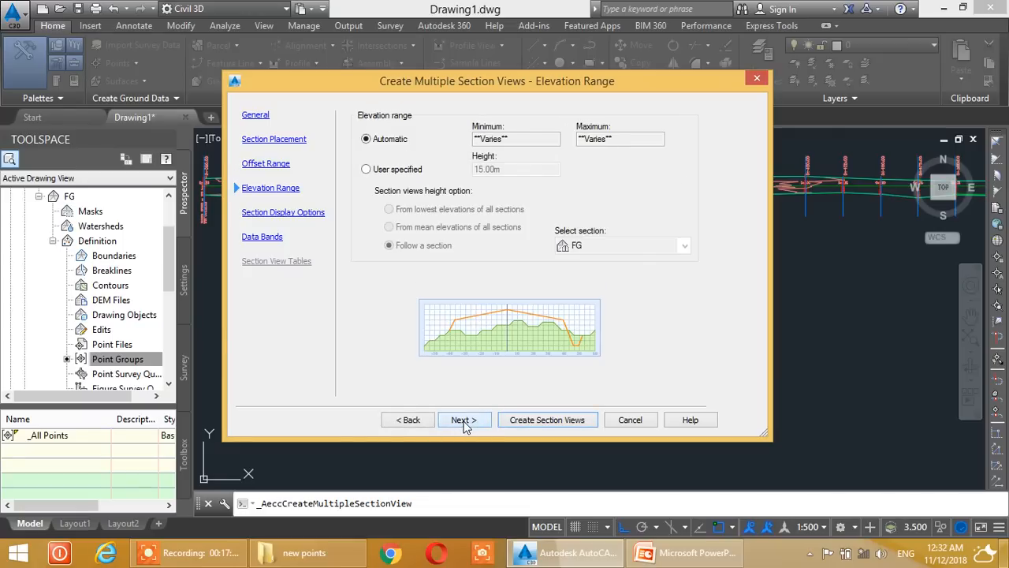
{"action": "left_click", "coordinate": [465, 424]}
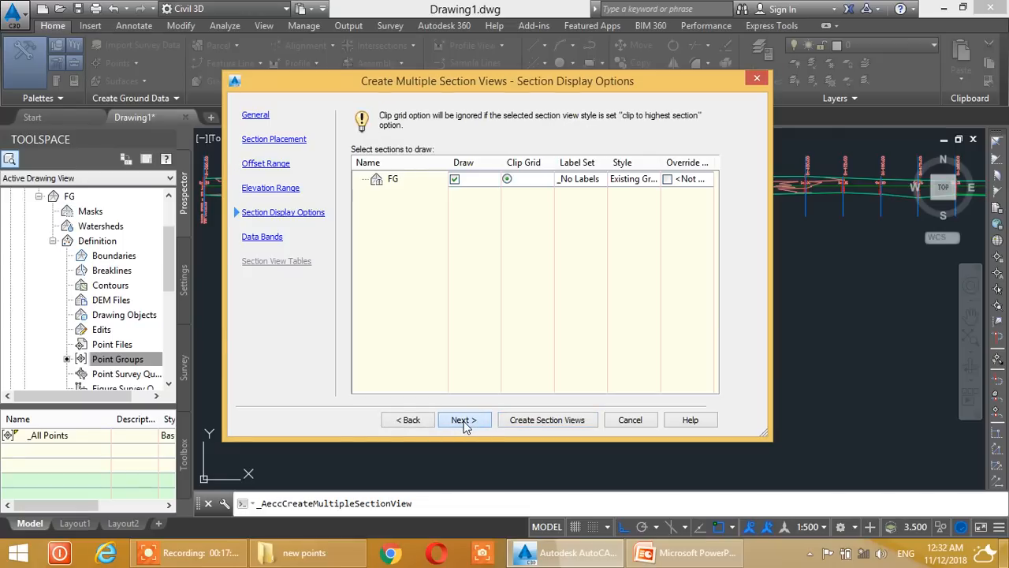
Set the section style of surface FG to Finished Ground in the section display options.
{"action": "left_click", "coordinate": [587, 180]}
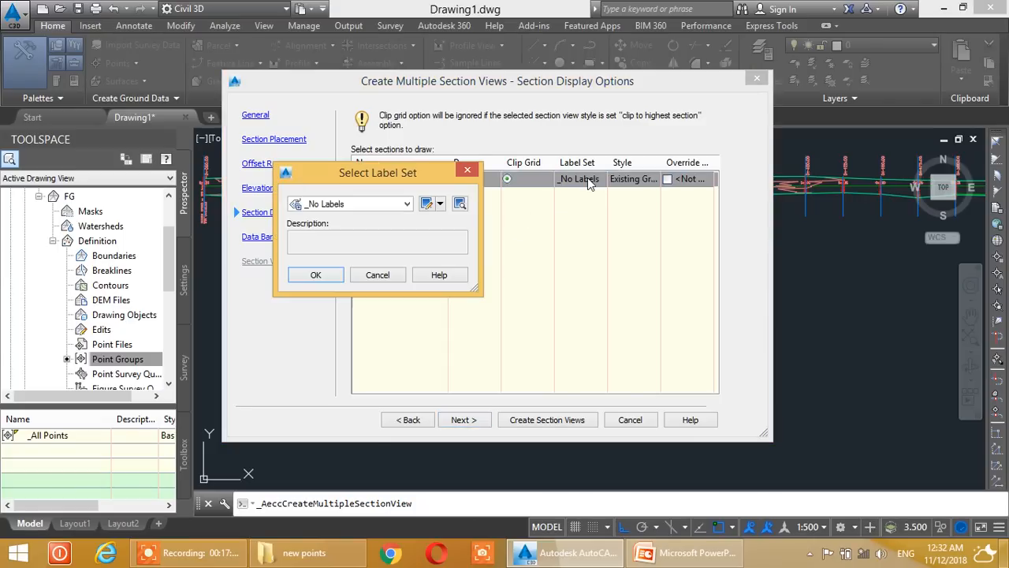
{"action": "left_click", "coordinate": [377, 275]}
{"action": "left_click", "coordinate": [642, 181]}
{"action": "left_click", "coordinate": [365, 206]}
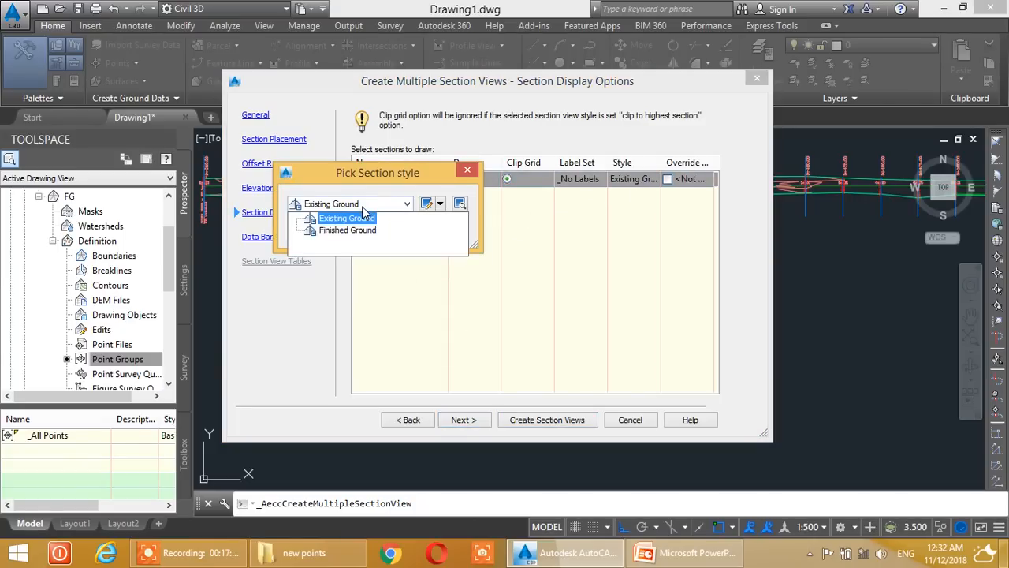
{"action": "left_click", "coordinate": [344, 230]}
{"action": "left_click", "coordinate": [315, 231]}
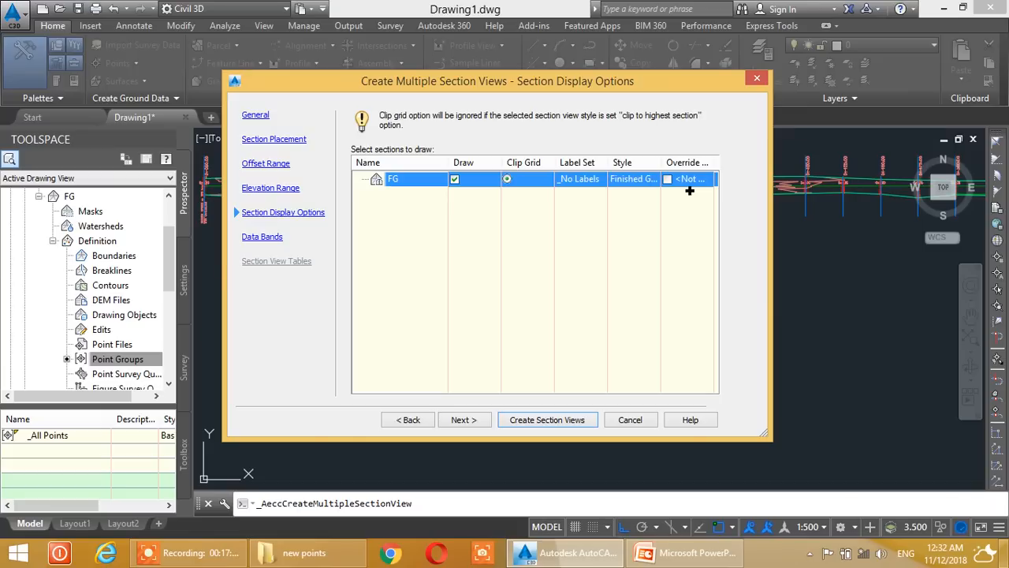
Enable the style override for the FG section and choose Finished Ground as its override style.
{"action": "left_click", "coordinate": [669, 179]}
{"action": "left_click", "coordinate": [394, 205]}
{"action": "left_click", "coordinate": [331, 215]}
{"action": "left_click", "coordinate": [337, 232]}
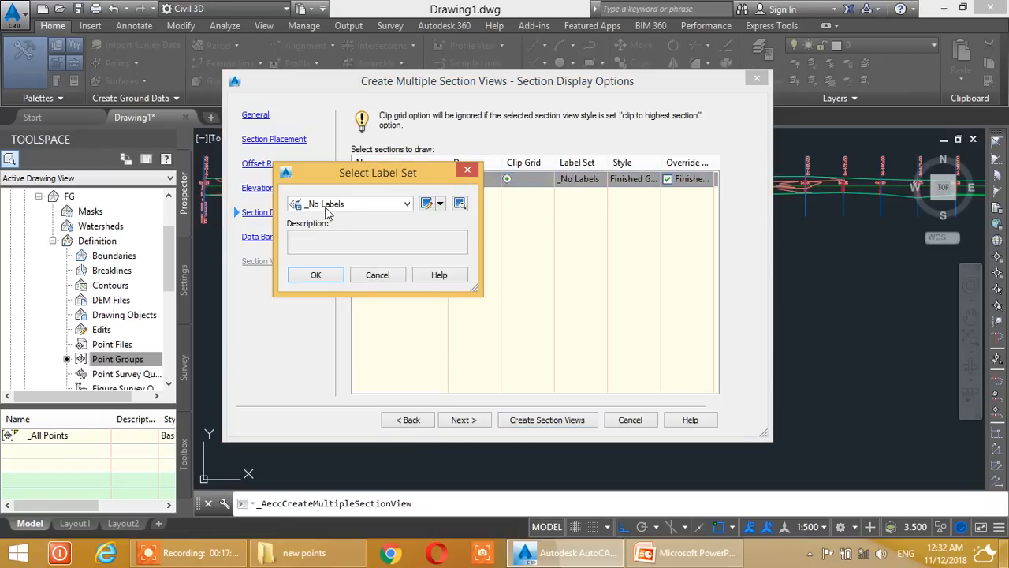
Assign the Major and Minor Offsets label set to the FG section.
{"action": "left_click_drag", "start_coordinate": [374, 172], "coordinate": [446, 138]}
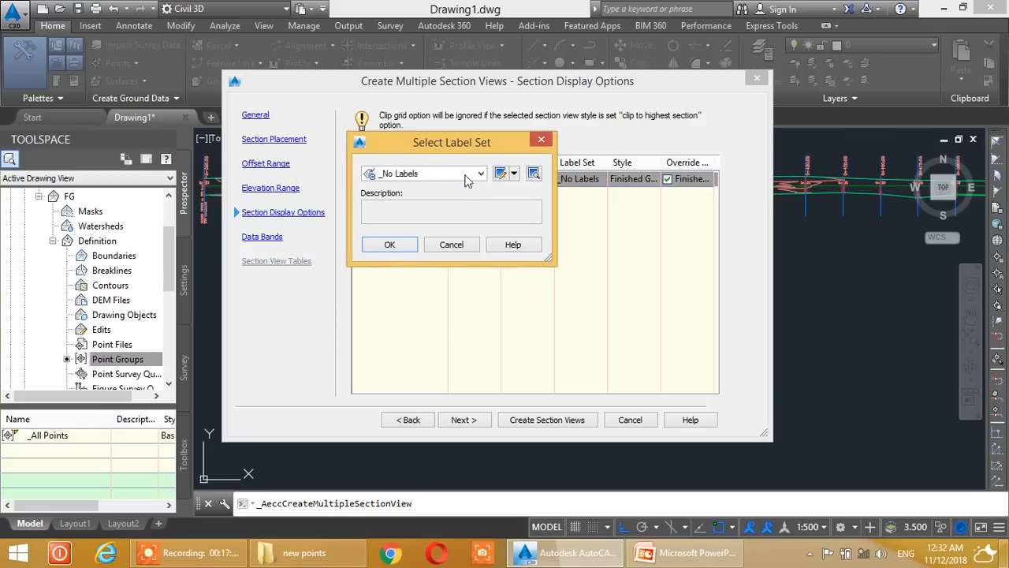
{"action": "left_click", "coordinate": [465, 180]}
{"action": "left_click", "coordinate": [411, 237]}
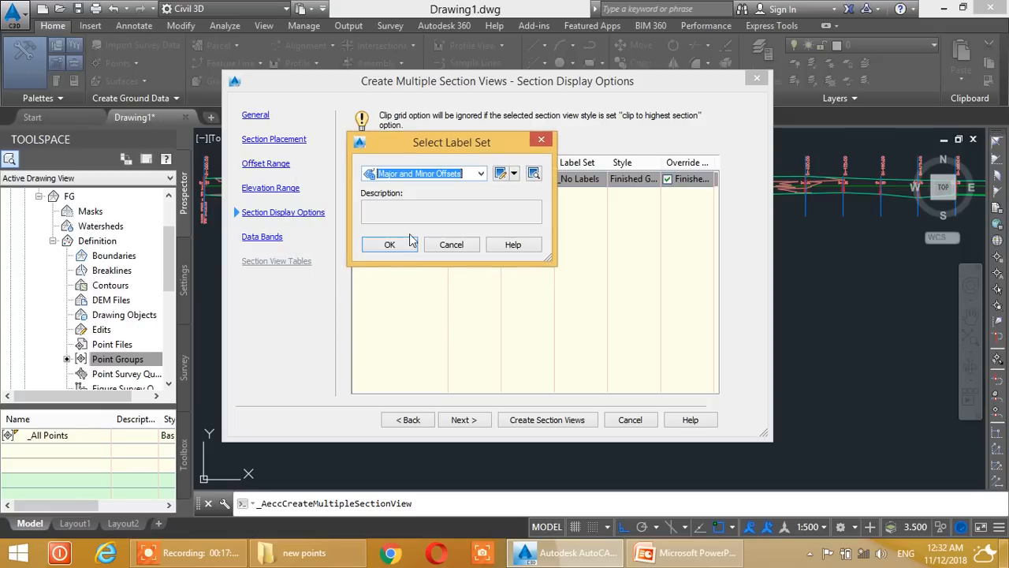
{"action": "left_click", "coordinate": [402, 249]}
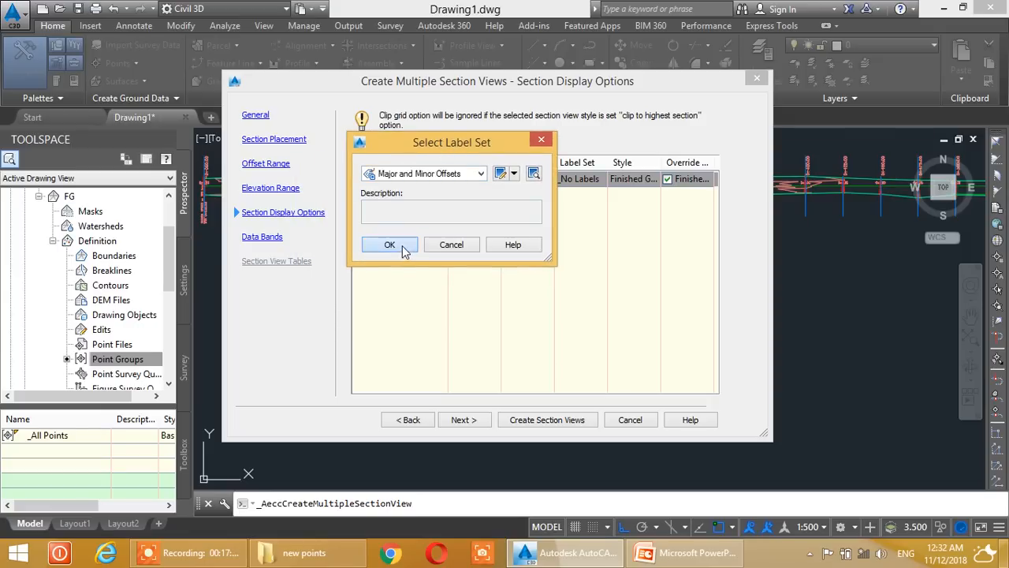
Continue to the data bands and choose the Major Stations Offset and Elevations band set.
{"action": "left_click", "coordinate": [464, 421]}
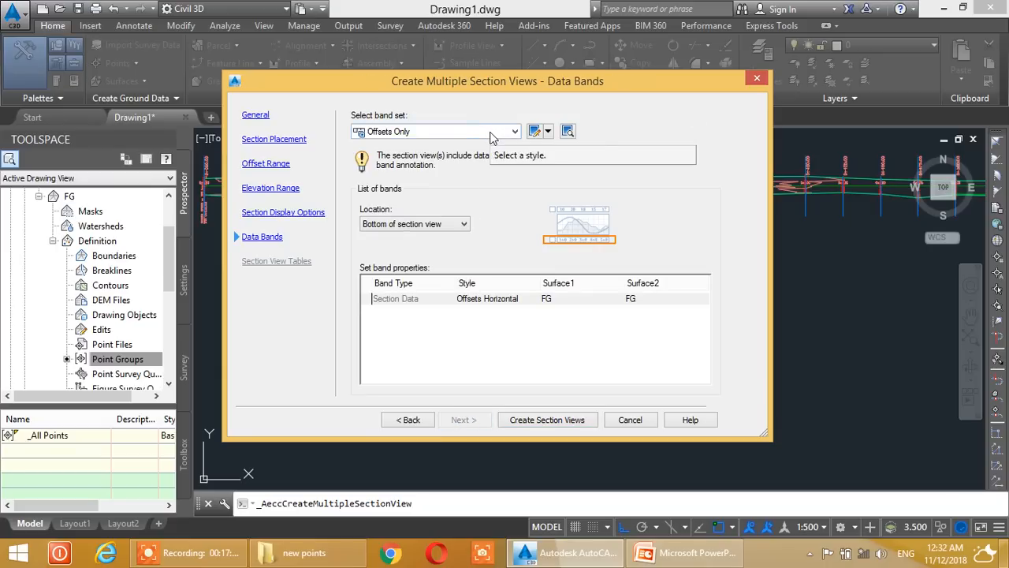
{"action": "left_click", "coordinate": [492, 136]}
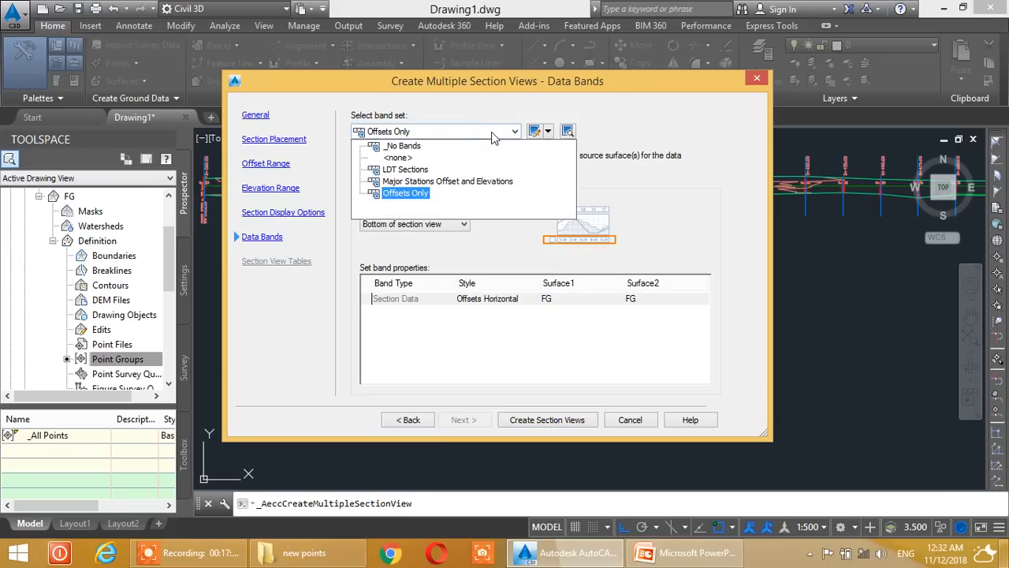
{"action": "left_click", "coordinate": [453, 184]}
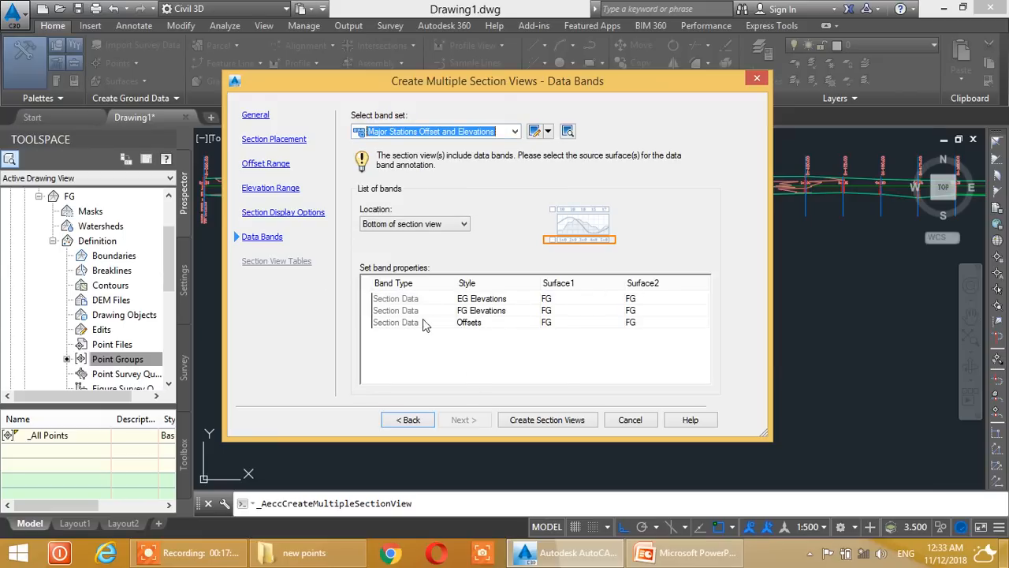
Create the section views and place their origin in the empty area below the start of the alignment.
{"action": "left_click", "coordinate": [550, 420]}
{"action": "scroll", "coordinate": [454, 367], "scroll_direction": "down", "scroll_amount": 5}
{"action": "middle_click_drag", "start_coordinate": [379, 373], "coordinate": [350, 248]}
{"action": "middle_click_drag", "start_coordinate": [386, 376], "coordinate": [367, 355]}
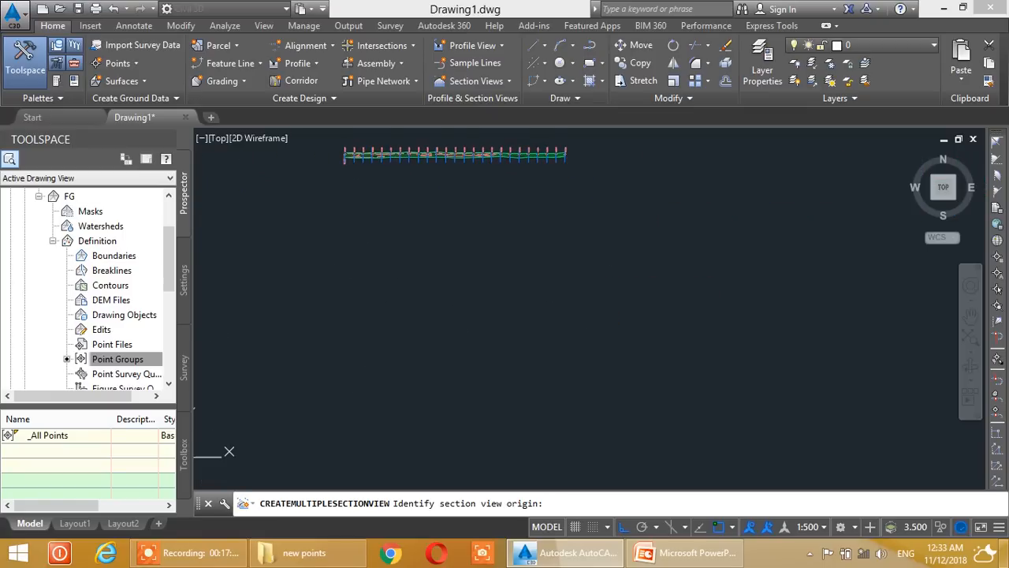
{"action": "left_click", "coordinate": [344, 365]}
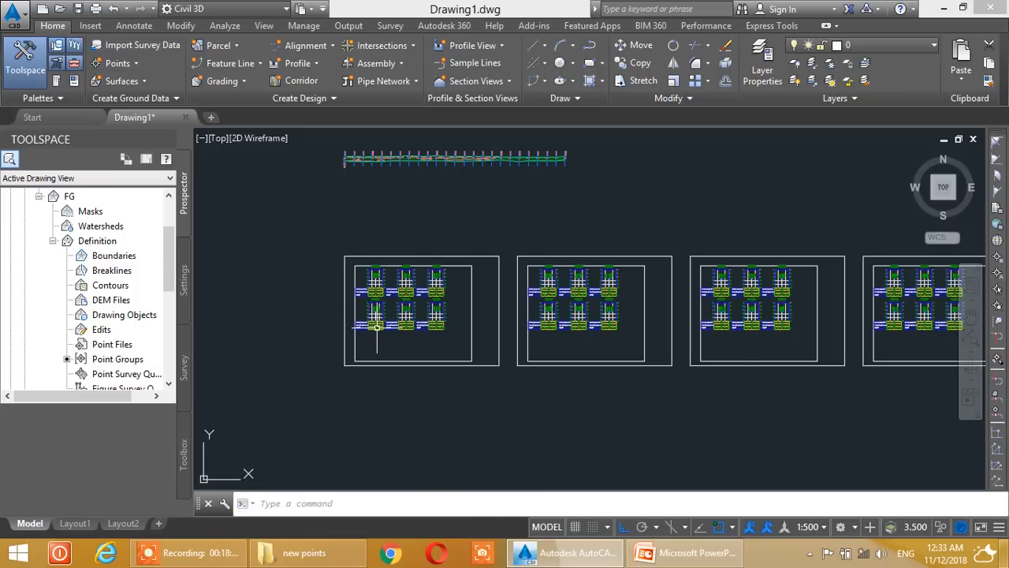
Examine the FG section line and its offset and elevation labels in the first section view of the first sheet.
{"action": "scroll", "coordinate": [383, 283], "scroll_direction": "up", "scroll_amount": 5}
{"action": "scroll", "coordinate": [383, 283], "scroll_direction": "up", "scroll_amount": 8}
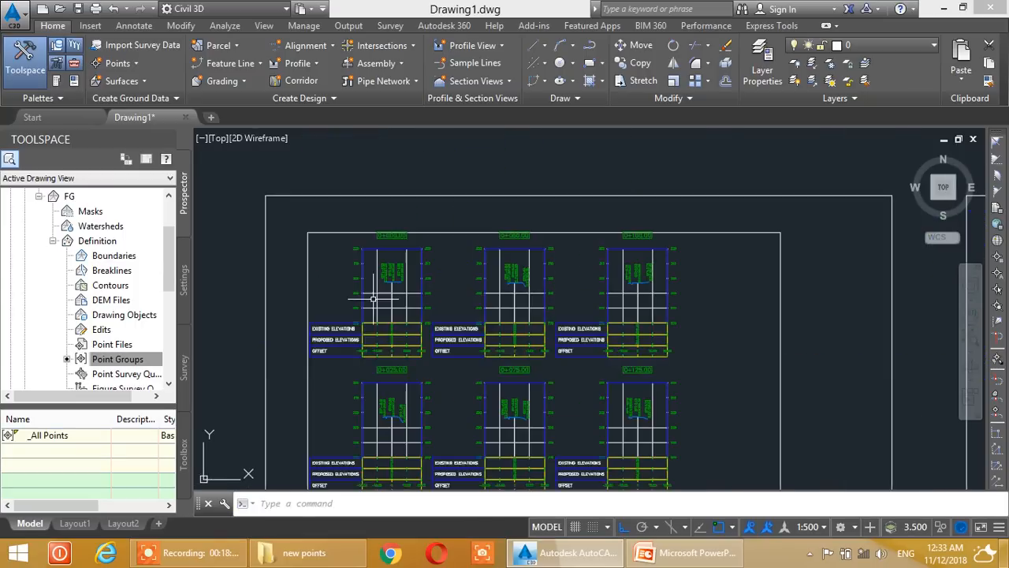
{"action": "scroll", "coordinate": [407, 334], "scroll_direction": "down", "scroll_amount": 8}
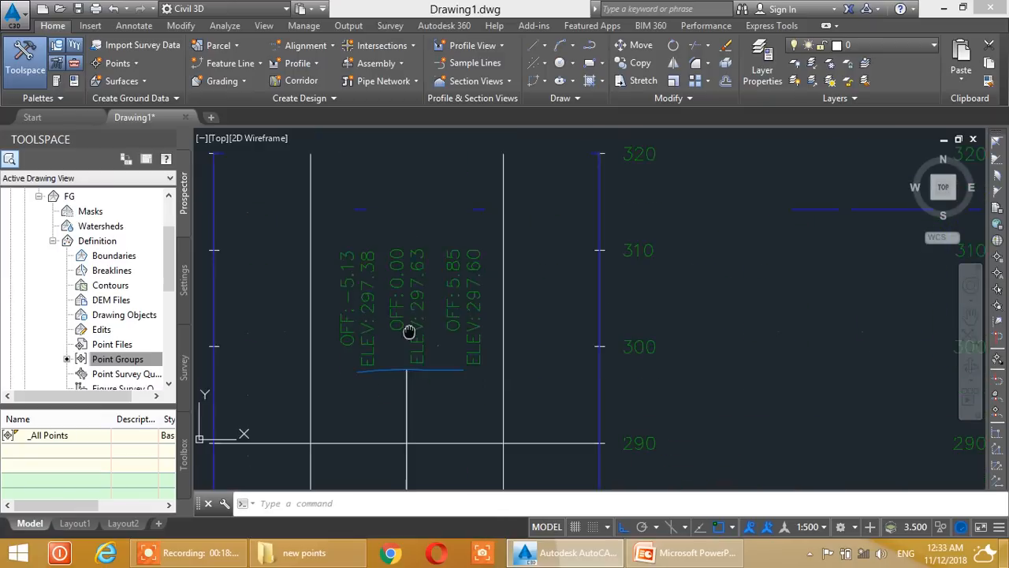
{"action": "scroll", "coordinate": [402, 207], "scroll_direction": "up", "scroll_amount": 5}
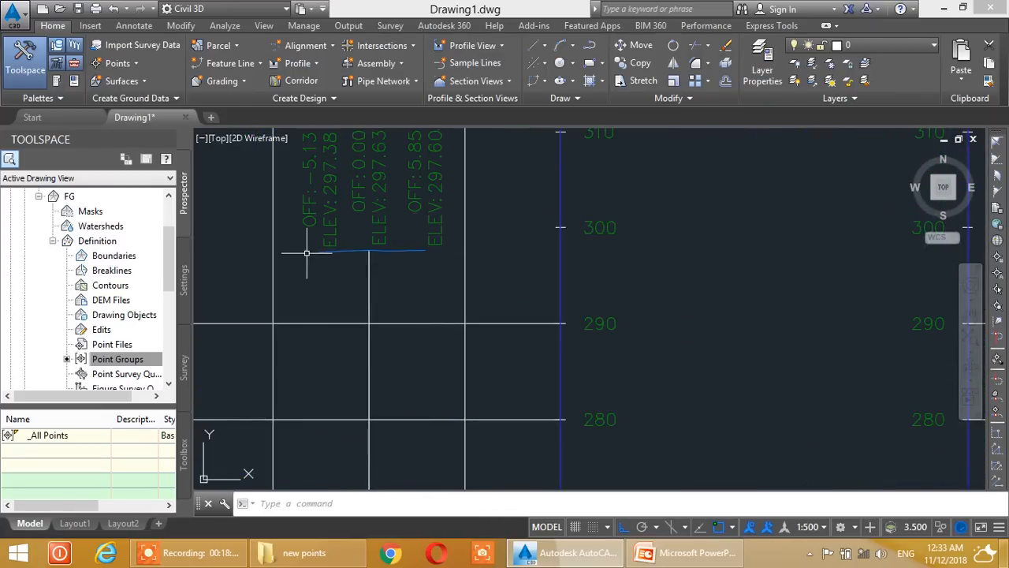
{"action": "scroll", "coordinate": [370, 276], "scroll_direction": "down", "scroll_amount": 5}
{"action": "scroll", "coordinate": [354, 293], "scroll_direction": "up", "scroll_amount": 3}
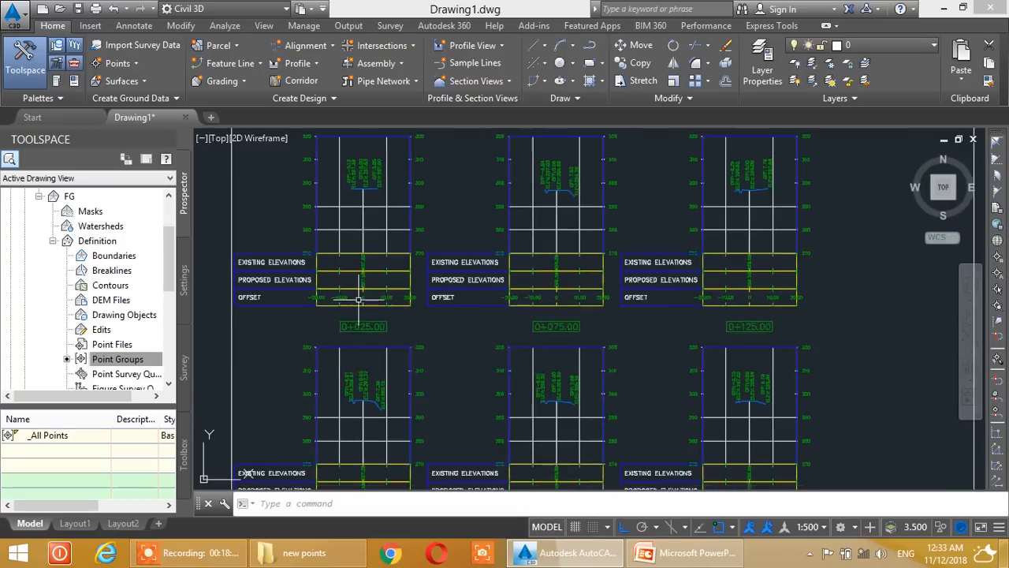
Examine the neighbouring section views on the first sheet, comparing their FG section shapes, offset and elevation labels and data bands.
{"action": "scroll", "coordinate": [348, 303], "scroll_direction": "up", "scroll_amount": 2}
{"action": "mouse_move", "coordinate": [349, 302]}
{"action": "middle_mouse_down"}
{"action": "mouse_move", "coordinate": [480, 331]}
{"action": "mouse_move", "coordinate": [584, 388]}
{"action": "mouse_move", "coordinate": [352, 297]}
{"action": "mouse_move", "coordinate": [629, 343]}
{"action": "middle_mouse_up"}
{"action": "scroll", "coordinate": [351, 298], "scroll_direction": "up", "scroll_amount": 2}
{"action": "scroll", "coordinate": [629, 343], "scroll_direction": "down", "scroll_amount": 2}
{"action": "middle_click_drag", "start_coordinate": [701, 331], "coordinate": [371, 282]}
{"action": "mouse_move", "coordinate": [659, 310]}
{"action": "middle_mouse_down"}
{"action": "mouse_move", "coordinate": [363, 304]}
{"action": "mouse_move", "coordinate": [578, 248]}
{"action": "middle_mouse_up"}
{"action": "scroll", "coordinate": [505, 284], "scroll_direction": "down", "scroll_amount": 2}
{"action": "mouse_move", "coordinate": [489, 347]}
{"action": "middle_mouse_down"}
{"action": "mouse_move", "coordinate": [480, 365]}
{"action": "mouse_move", "coordinate": [436, 314]}
{"action": "middle_mouse_up"}
{"action": "scroll", "coordinate": [436, 315], "scroll_direction": "up", "scroll_amount": 2}
{"action": "middle_click_drag", "start_coordinate": [428, 186], "coordinate": [486, 304]}
{"action": "scroll", "coordinate": [478, 289], "scroll_direction": "up", "scroll_amount": 2}
{"action": "scroll", "coordinate": [441, 286], "scroll_direction": "down", "scroll_amount": 3}
{"action": "scroll", "coordinate": [438, 240], "scroll_direction": "up", "scroll_amount": 3}
{"action": "scroll", "coordinate": [487, 305], "scroll_direction": "down", "scroll_amount": 2}
{"action": "middle_click_drag", "start_coordinate": [734, 188], "coordinate": [391, 388]}
{"action": "scroll", "coordinate": [458, 198], "scroll_direction": "up", "scroll_amount": 2}
{"action": "middle_click_drag", "start_coordinate": [418, 198], "coordinate": [493, 267]}
{"action": "scroll", "coordinate": [473, 240], "scroll_direction": "up", "scroll_amount": 2}
{"action": "middle_click_drag", "start_coordinate": [495, 346], "coordinate": [490, 220]}
{"action": "middle_click_drag", "start_coordinate": [491, 328], "coordinate": [481, 229]}
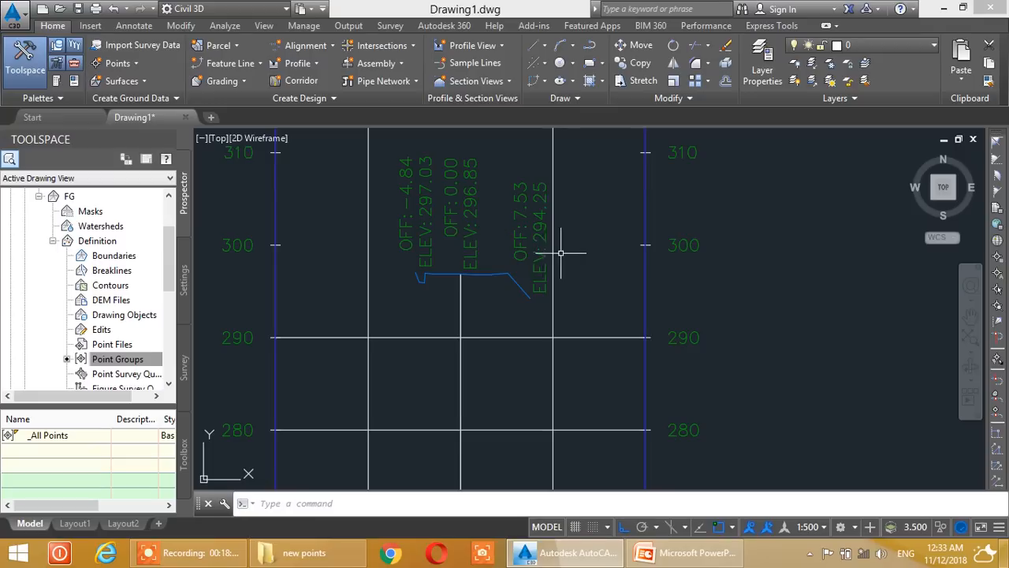
Check the data bands and lower section views of the first sheet, and inspect the second sheet's views from station 0+150.00 to 0+275.00.
{"action": "middle_click_drag", "start_coordinate": [431, 326], "coordinate": [435, 173]}
{"action": "middle_click_drag", "start_coordinate": [459, 372], "coordinate": [472, 160]}
{"action": "middle_click_drag", "start_coordinate": [447, 328], "coordinate": [442, 165]}
{"action": "middle_click_drag", "start_coordinate": [437, 435], "coordinate": [439, 252]}
{"action": "middle_click_drag", "start_coordinate": [462, 327], "coordinate": [454, 221]}
{"action": "scroll", "coordinate": [510, 283], "scroll_direction": "down", "scroll_amount": 10}
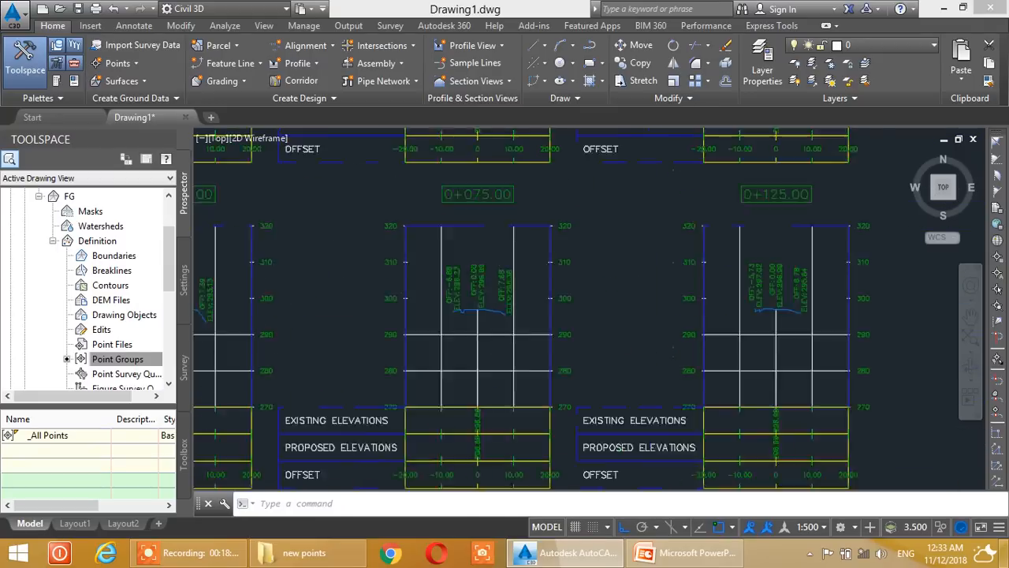
{"action": "scroll", "coordinate": [629, 277], "scroll_direction": "up", "scroll_amount": 5}
{"action": "scroll", "coordinate": [629, 278], "scroll_direction": "up", "scroll_amount": 4}
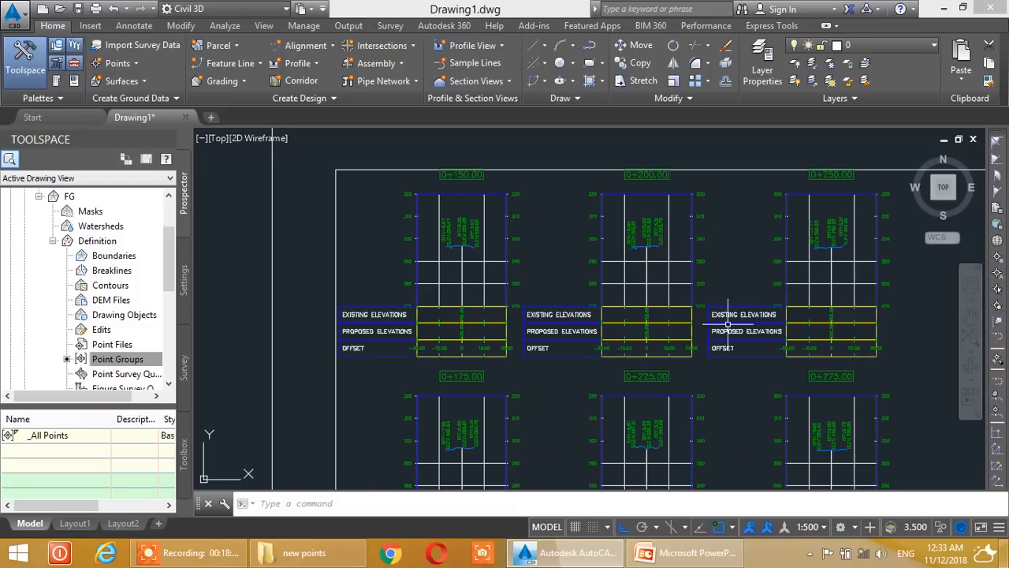
Examine the section view sheets, including the offset and elevation labels and the data bands of individual sections.
{"action": "middle_click_drag", "start_coordinate": [604, 293], "coordinate": [304, 328]}
{"action": "mouse_move", "coordinate": [545, 291]}
{"action": "middle_mouse_down"}
{"action": "mouse_move", "coordinate": [284, 334]}
{"action": "mouse_move", "coordinate": [440, 309]}
{"action": "middle_mouse_up"}
{"action": "scroll", "coordinate": [526, 293], "scroll_direction": "down", "scroll_amount": 8}
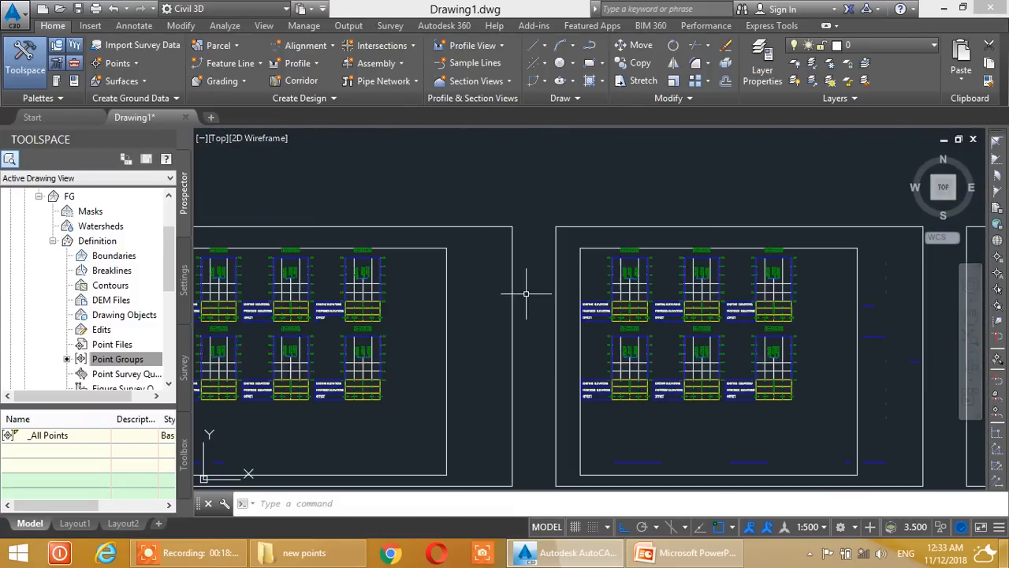
{"action": "scroll", "coordinate": [424, 309], "scroll_direction": "up", "scroll_amount": 2}
{"action": "scroll", "coordinate": [424, 309], "scroll_direction": "up", "scroll_amount": 6}
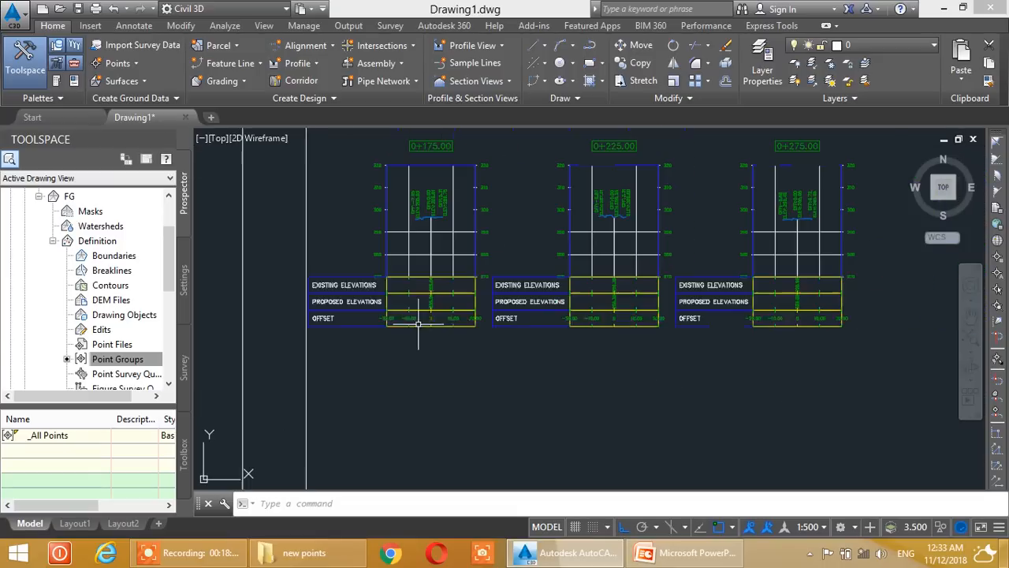
{"action": "scroll", "coordinate": [398, 285], "scroll_direction": "down", "scroll_amount": 6}
{"action": "scroll", "coordinate": [408, 282], "scroll_direction": "up", "scroll_amount": 5}
{"action": "scroll", "coordinate": [376, 276], "scroll_direction": "down", "scroll_amount": 9}
{"action": "scroll", "coordinate": [389, 275], "scroll_direction": "up", "scroll_amount": 5}
{"action": "scroll", "coordinate": [365, 290], "scroll_direction": "up", "scroll_amount": 8}
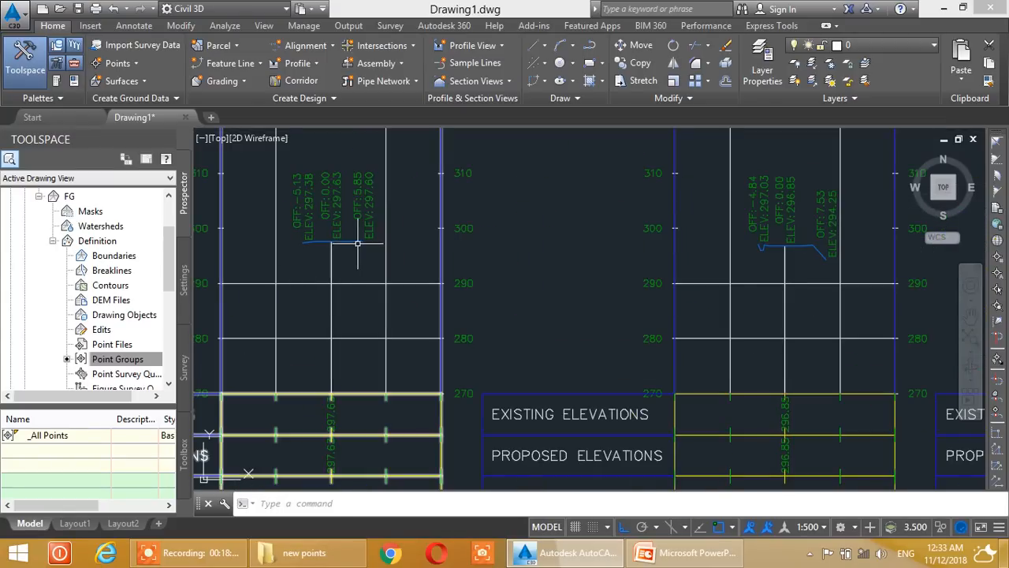
Open station elevation offset.xlsx from the new points folder and reduce its window from full screen.
{"action": "left_click", "coordinate": [345, 555]}
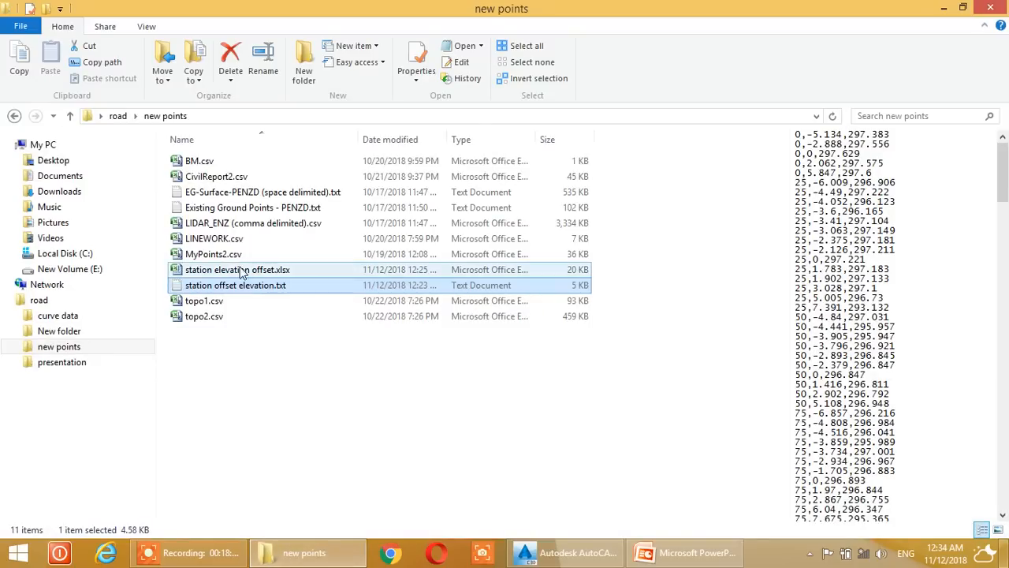
{"action": "left_click", "coordinate": [189, 276]}
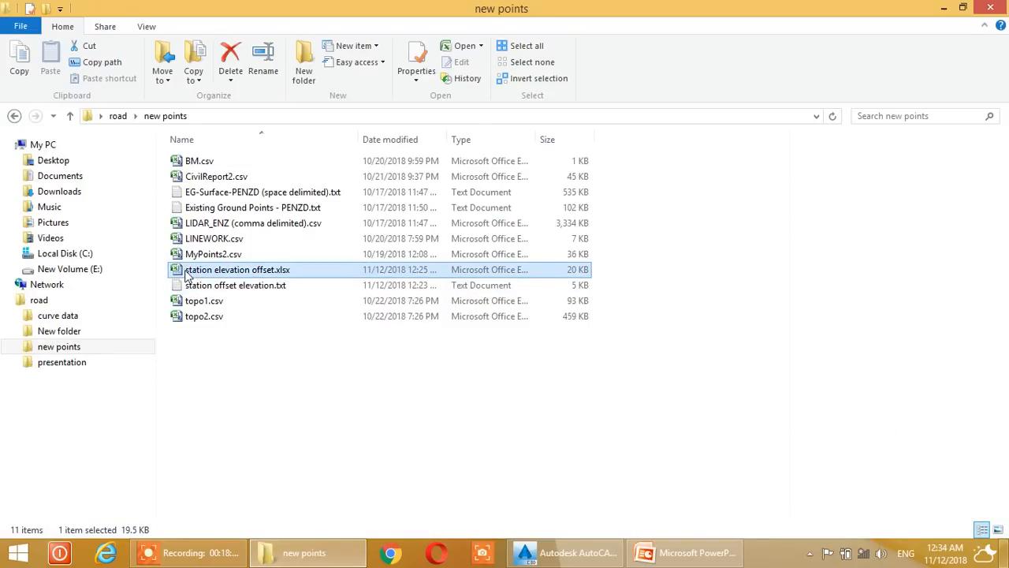
{"action": "double_click", "coordinate": [181, 273]}
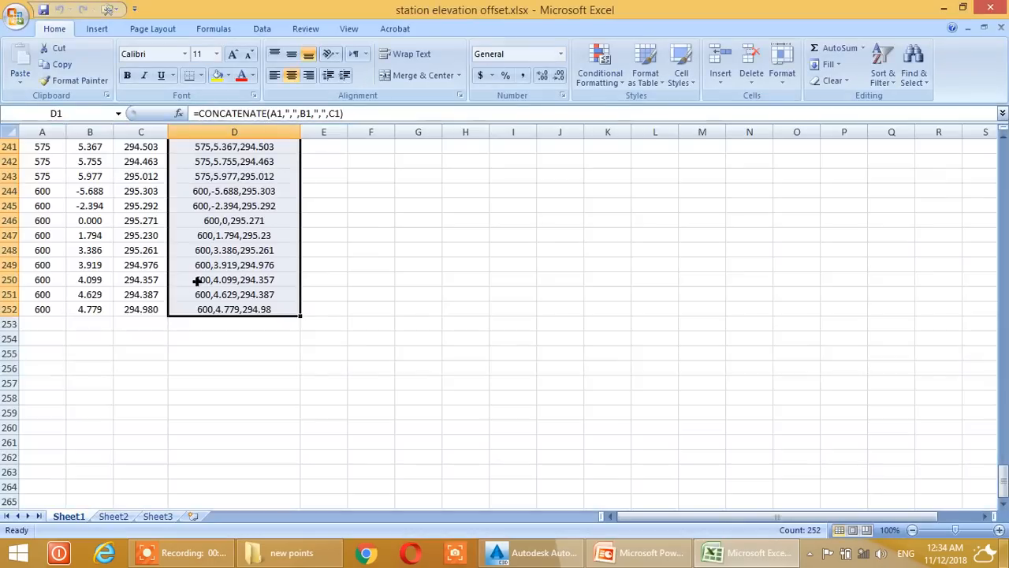
{"action": "left_click", "coordinate": [961, 7]}
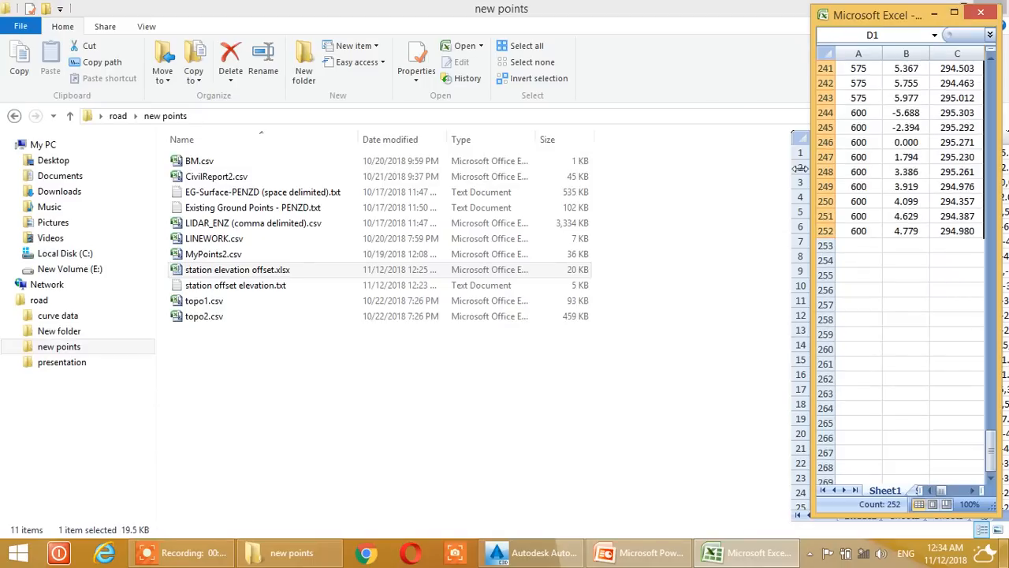
Go to cell A1 of the spreadsheet and hide the folder window to show the drawing beside the station data.
{"action": "scroll", "coordinate": [898, 363], "scroll_direction": "up", "scroll_amount": 20}
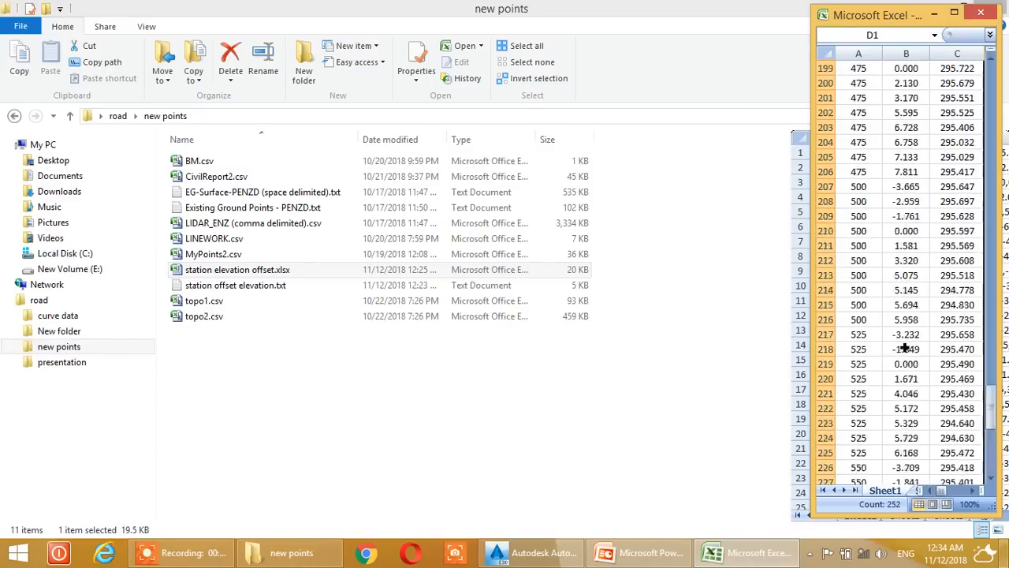
{"action": "scroll", "coordinate": [909, 326], "scroll_direction": "up", "scroll_amount": 20}
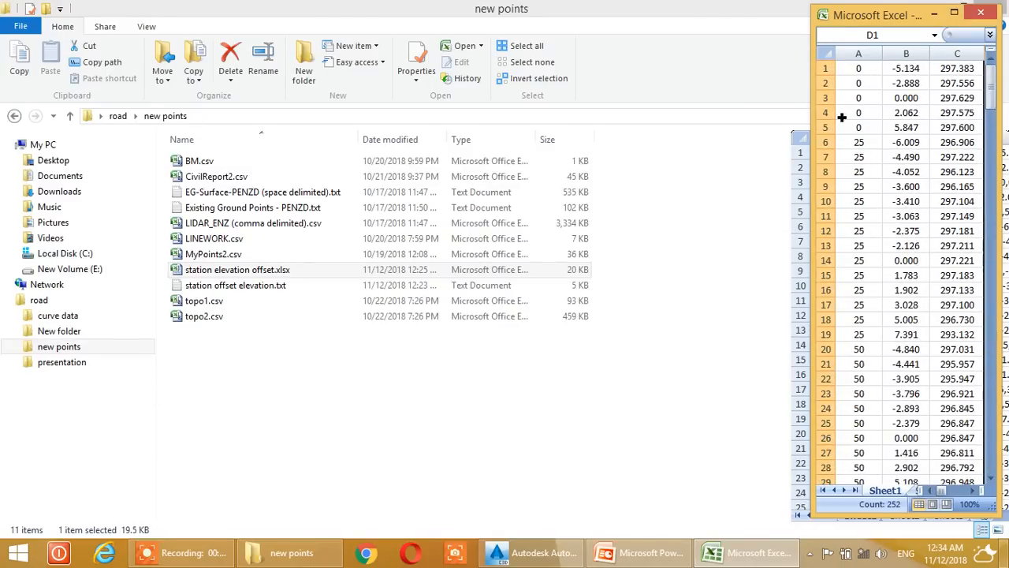
{"action": "left_click", "coordinate": [868, 72]}
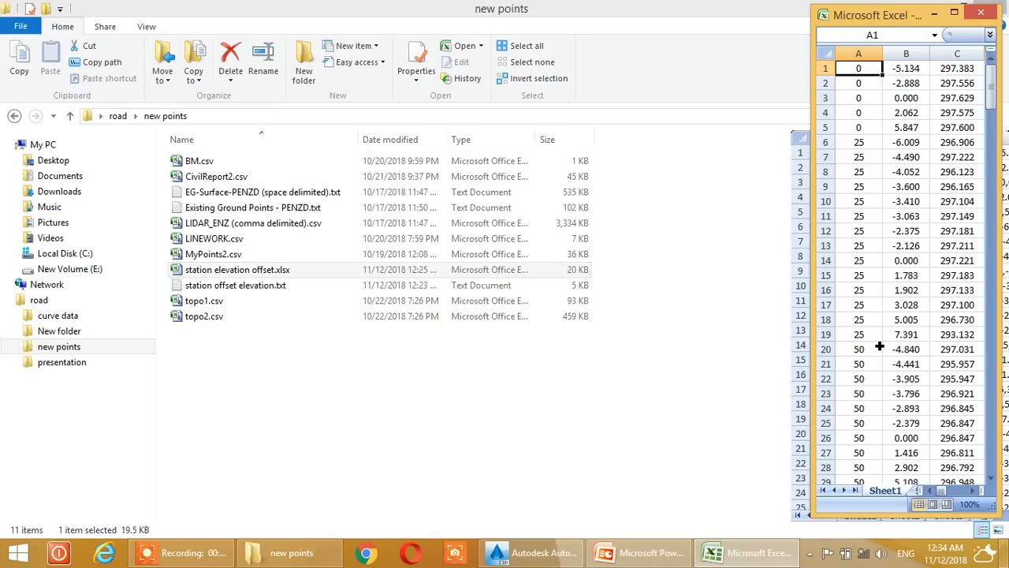
{"action": "left_click", "coordinate": [704, 18]}
{"action": "left_click", "coordinate": [946, 5]}
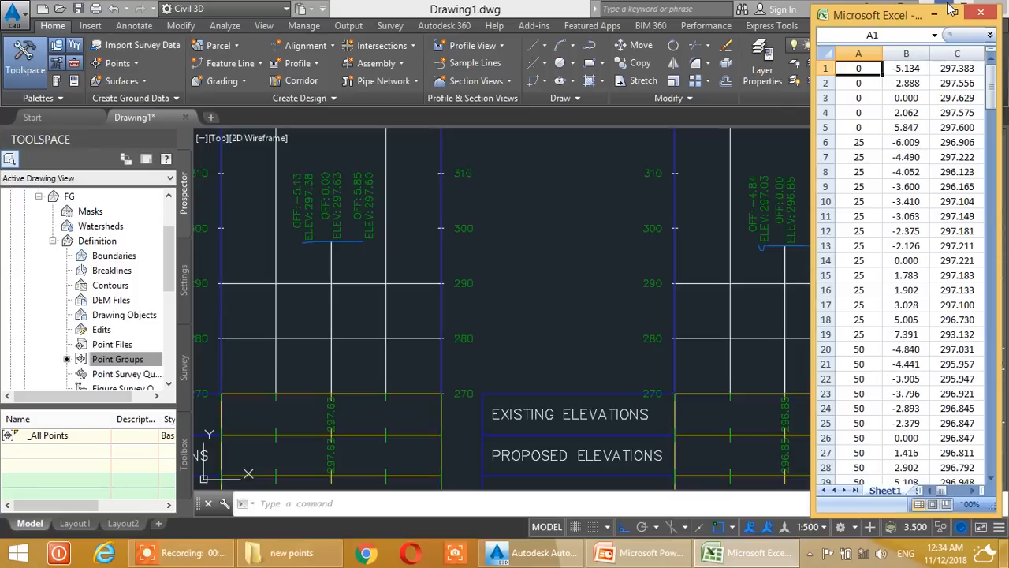
Examine the section views in the drawing, checking the offset and elevation labels at stations such as 0+000 and 0+025.
{"action": "left_click", "coordinate": [381, 272]}
{"action": "scroll", "coordinate": [390, 266], "scroll_direction": "down", "scroll_amount": 4}
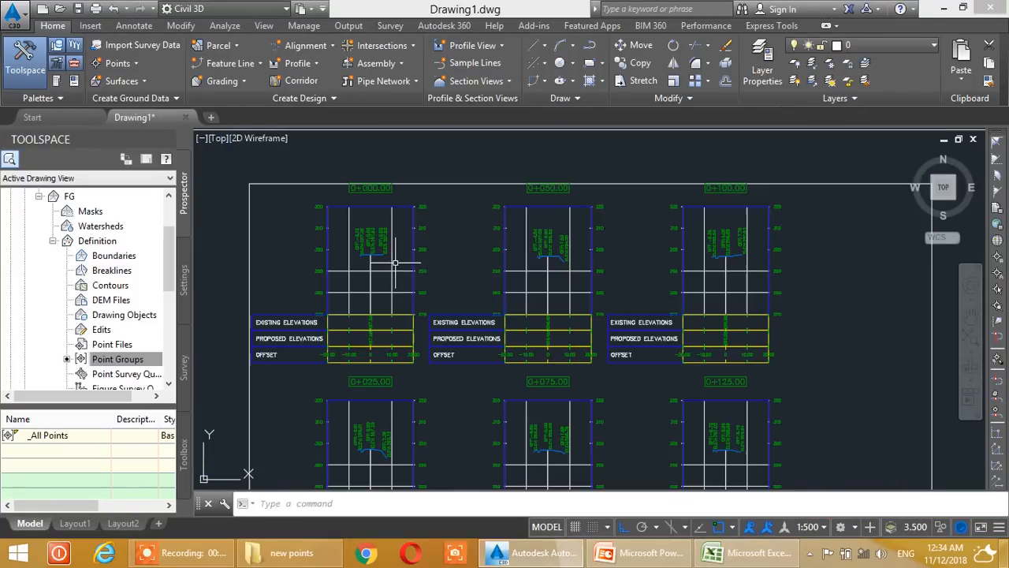
{"action": "scroll", "coordinate": [450, 383], "scroll_direction": "up", "scroll_amount": 6}
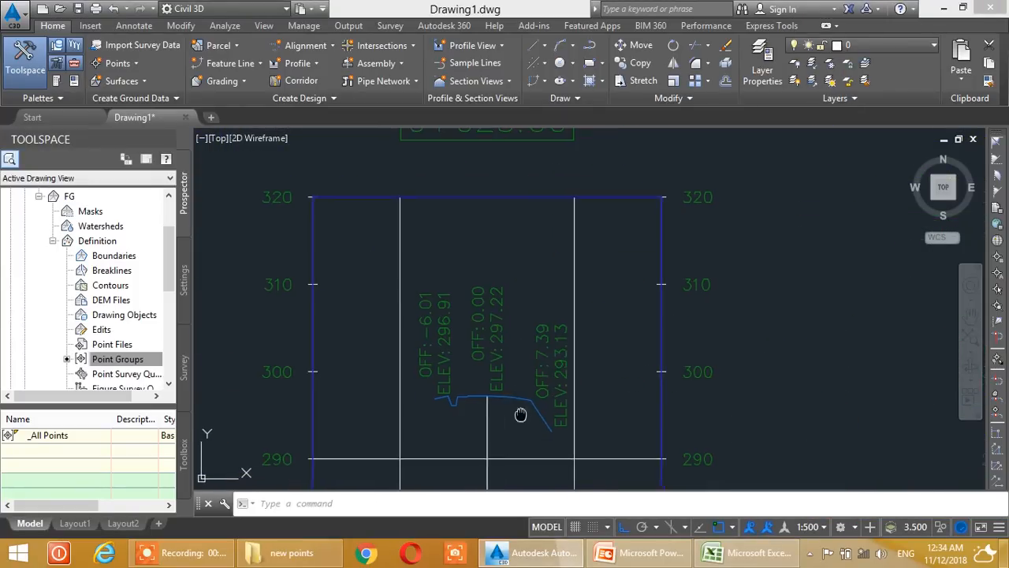
{"action": "scroll", "coordinate": [447, 332], "scroll_direction": "down", "scroll_amount": 6}
{"action": "middle_click_drag", "start_coordinate": [449, 329], "coordinate": [451, 338]}
{"action": "scroll", "coordinate": [428, 342], "scroll_direction": "down", "scroll_amount": 3}
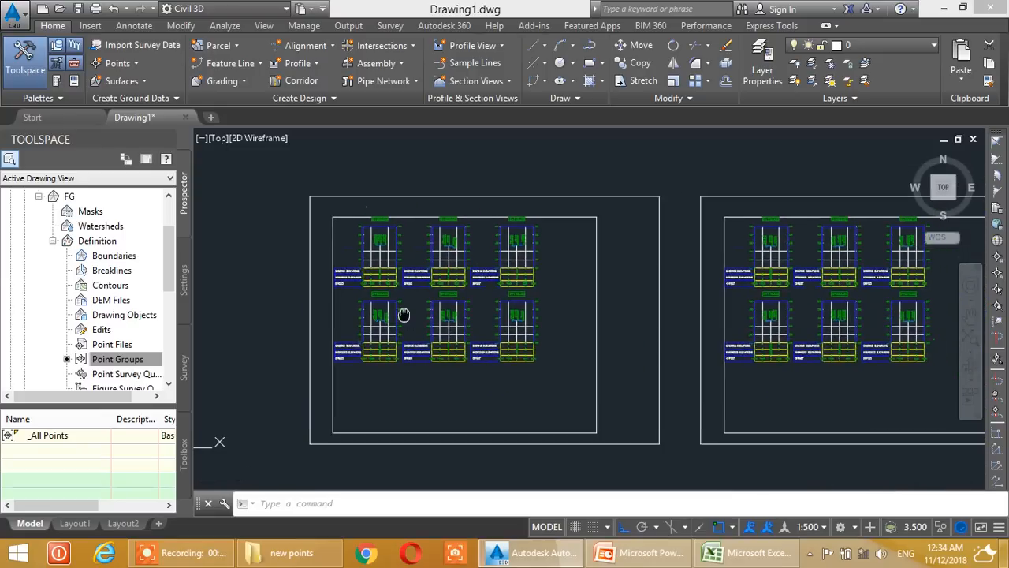
{"action": "scroll", "coordinate": [382, 343], "scroll_direction": "down", "scroll_amount": 2}
{"action": "mouse_move", "coordinate": [386, 338]}
{"action": "middle_mouse_down"}
{"action": "mouse_move", "coordinate": [363, 338]}
{"action": "mouse_move", "coordinate": [366, 347]}
{"action": "middle_mouse_up"}
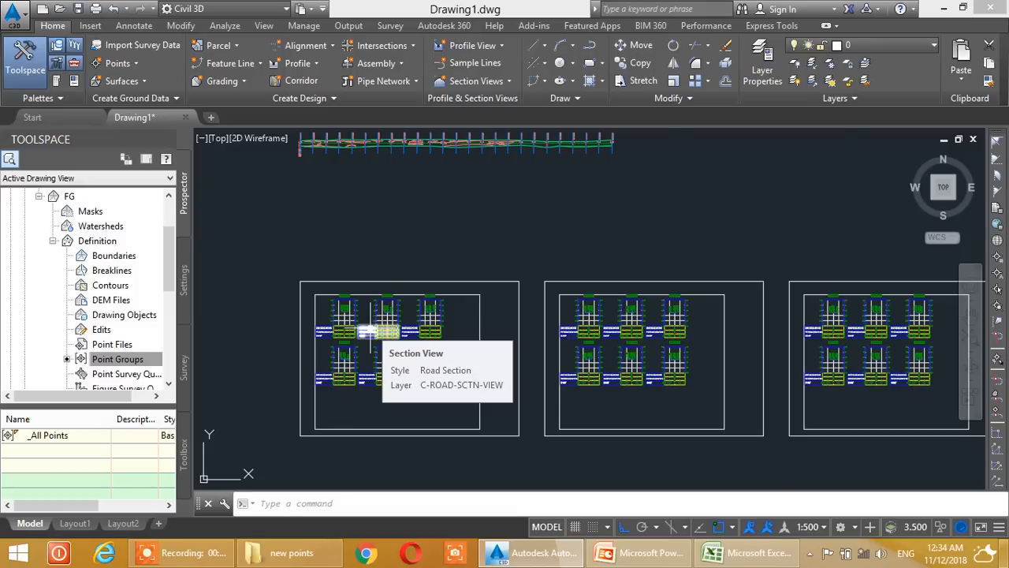
{"action": "scroll", "coordinate": [370, 330], "scroll_direction": "up", "scroll_amount": 5}
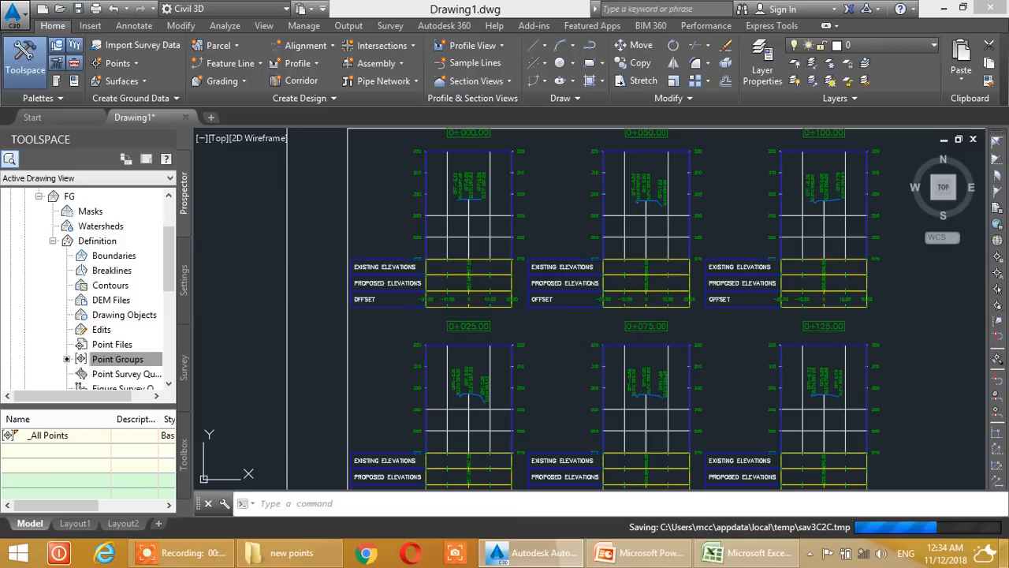
{"action": "middle_click_drag", "start_coordinate": [370, 327], "coordinate": [272, 382]}
{"action": "scroll", "coordinate": [370, 328], "scroll_direction": "down", "scroll_amount": 5}
{"action": "scroll", "coordinate": [371, 327], "scroll_direction": "up", "scroll_amount": 8}
{"action": "scroll", "coordinate": [370, 327], "scroll_direction": "down", "scroll_amount": 4}
{"action": "scroll", "coordinate": [369, 327], "scroll_direction": "up", "scroll_amount": 4}
{"action": "scroll", "coordinate": [370, 327], "scroll_direction": "down", "scroll_amount": 6}
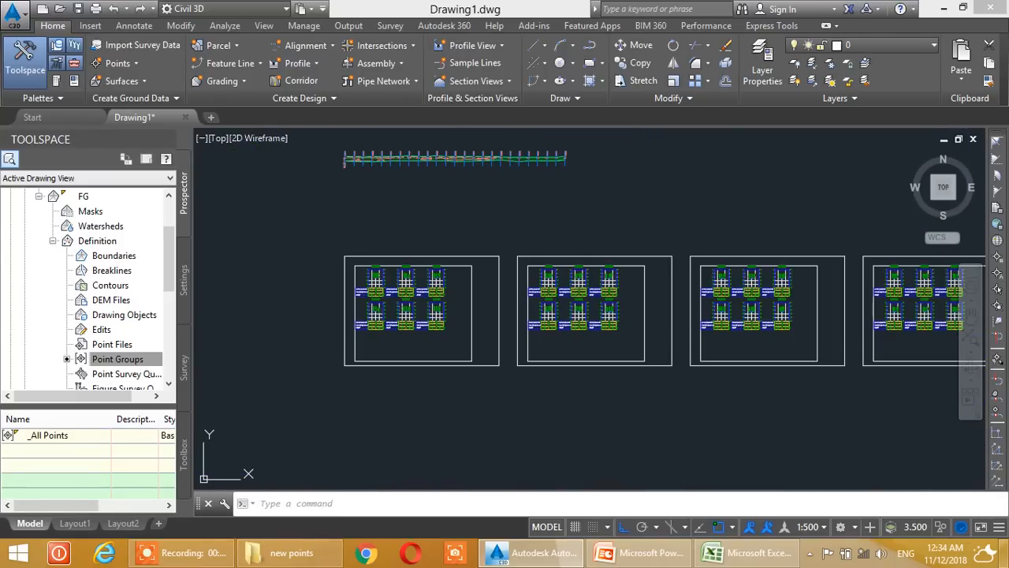
Start creating multiple section views for Alignment - 1 and SL Collection - 1, keeping the default settings up to the section display options.
{"action": "scroll", "coordinate": [389, 152], "scroll_direction": "up", "scroll_amount": 5}
{"action": "middle_click_drag", "start_coordinate": [644, 273], "coordinate": [371, 327]}
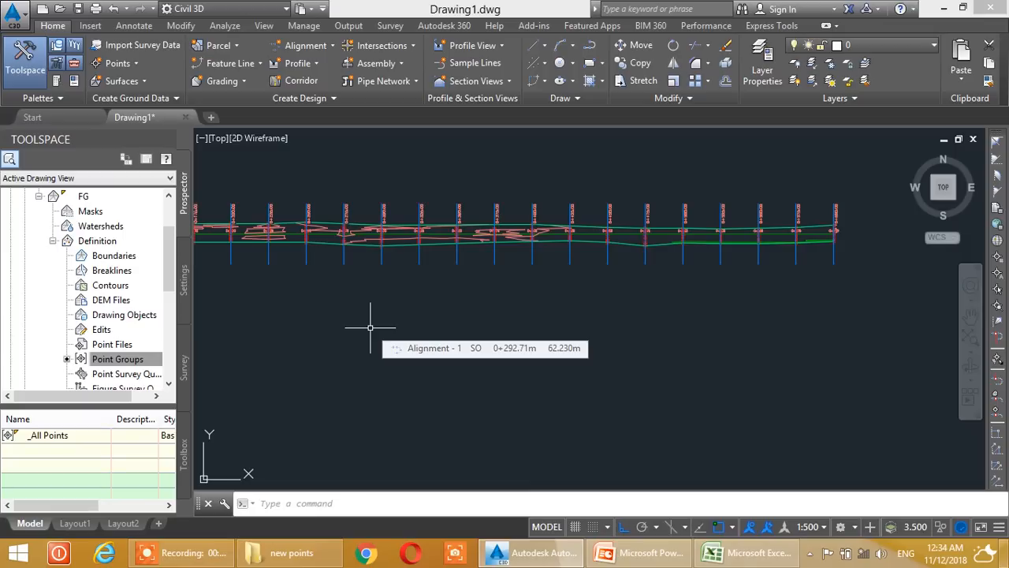
{"action": "left_click", "coordinate": [494, 82]}
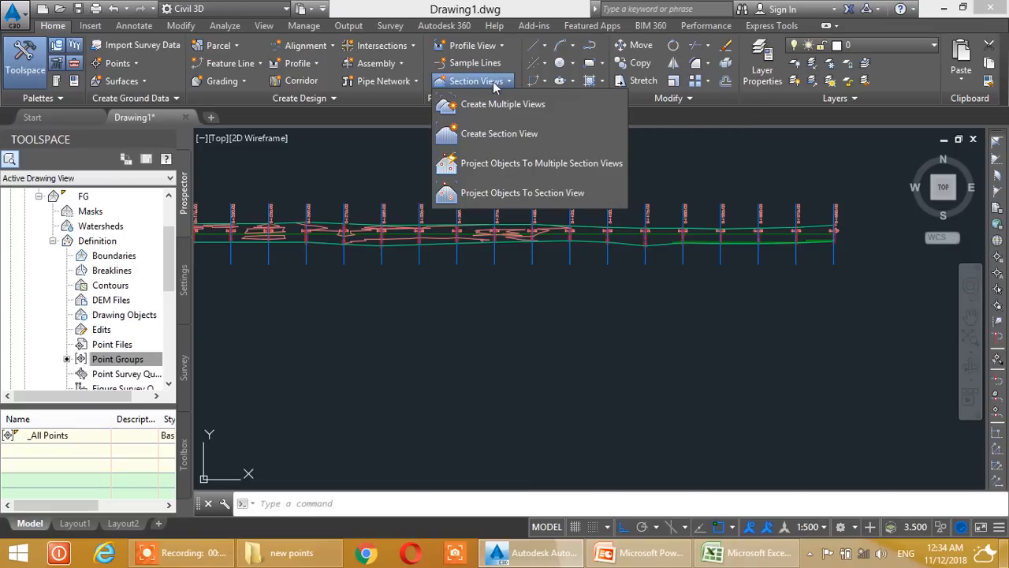
{"action": "left_click", "coordinate": [493, 100]}
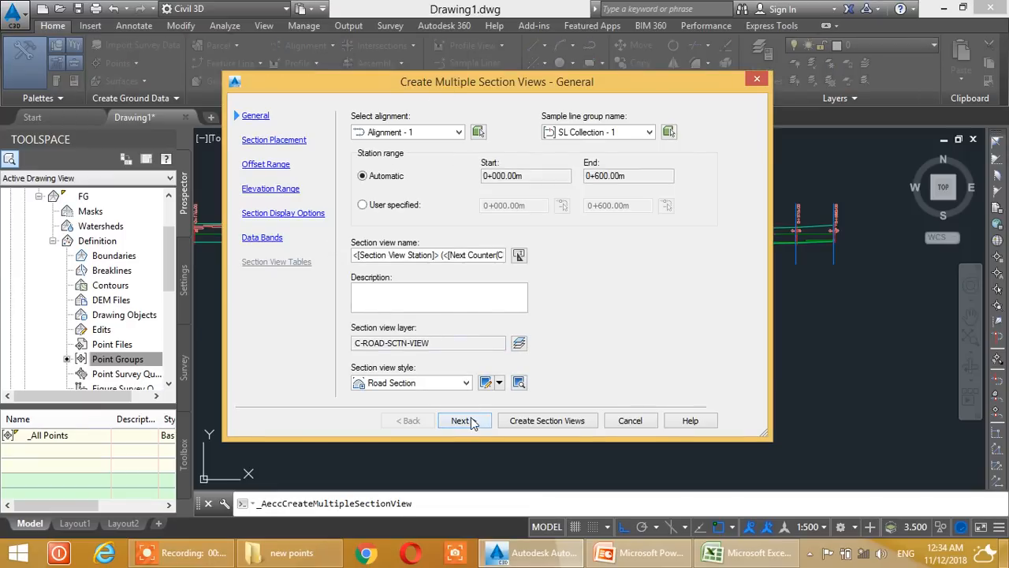
{"action": "left_click", "coordinate": [471, 423]}
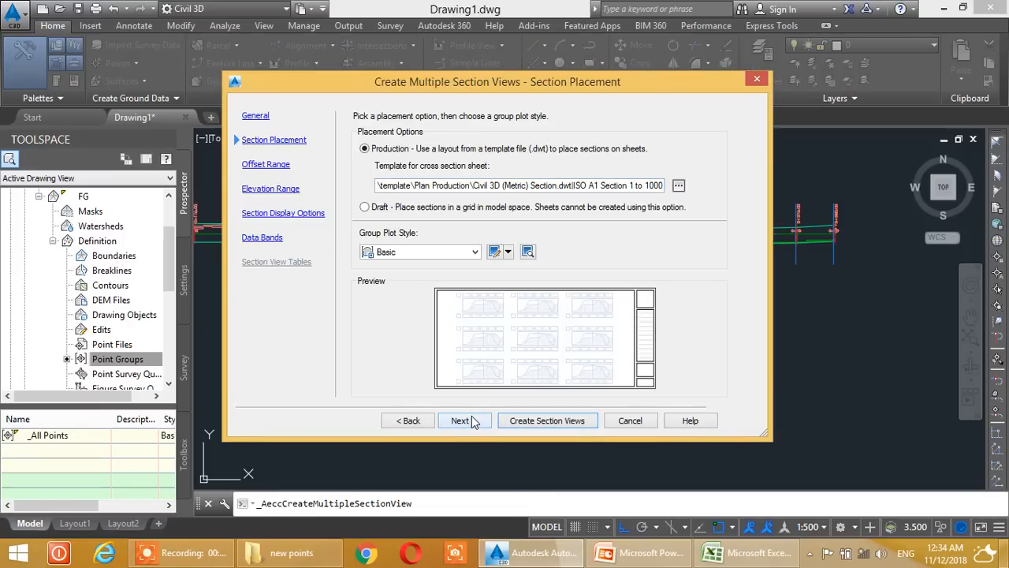
{"action": "left_click", "coordinate": [474, 423]}
{"action": "left_click", "coordinate": [473, 422]}
{"action": "left_click", "coordinate": [473, 423]}
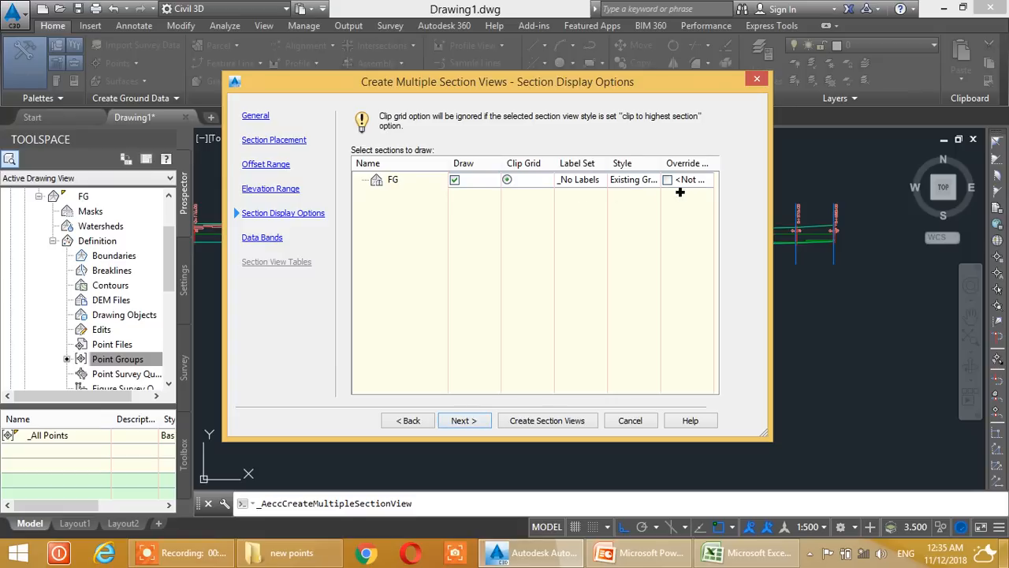
Enable the style override for the FG section and set both its override and section style to Finished Ground.
{"action": "left_click", "coordinate": [668, 179]}
{"action": "left_click", "coordinate": [459, 173]}
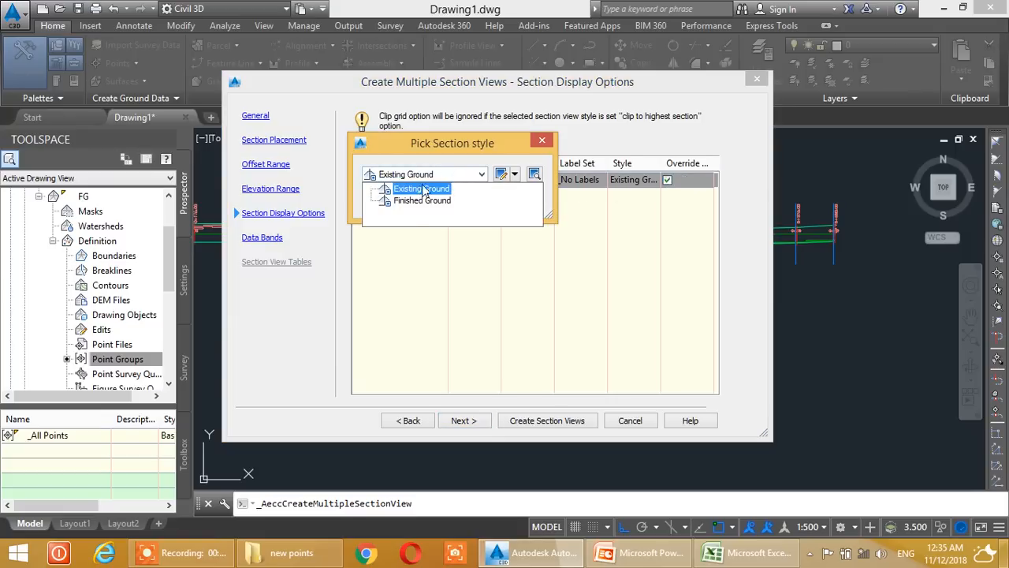
{"action": "left_click", "coordinate": [409, 205]}
{"action": "left_click", "coordinate": [390, 202]}
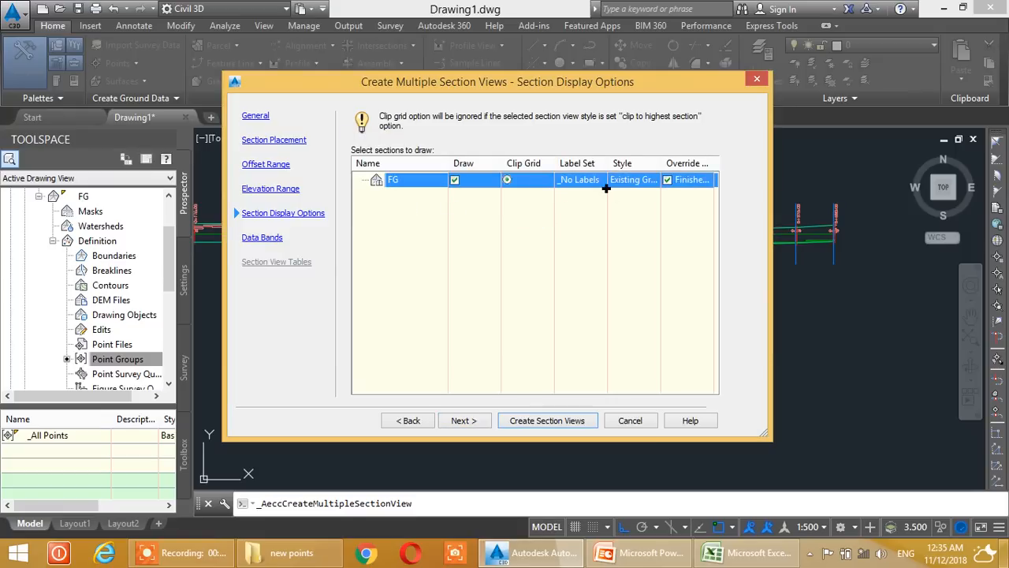
{"action": "left_click", "coordinate": [619, 182]}
{"action": "left_click", "coordinate": [424, 177]}
{"action": "left_click", "coordinate": [416, 202]}
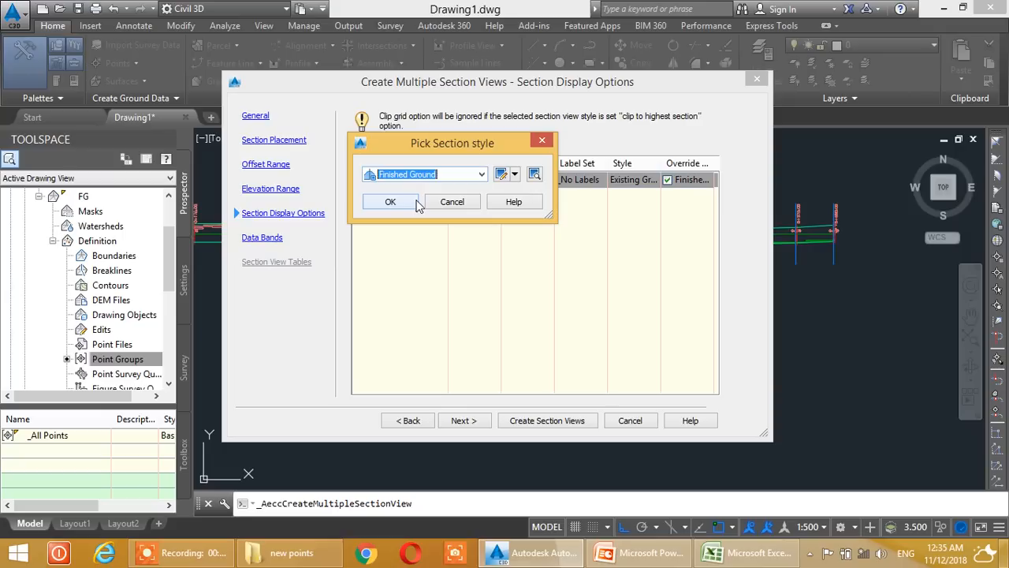
{"action": "left_click", "coordinate": [390, 201]}
Choose the Major and Minor Offsets label set for the FG section and open that set for editing.
{"action": "left_click", "coordinate": [577, 179]}
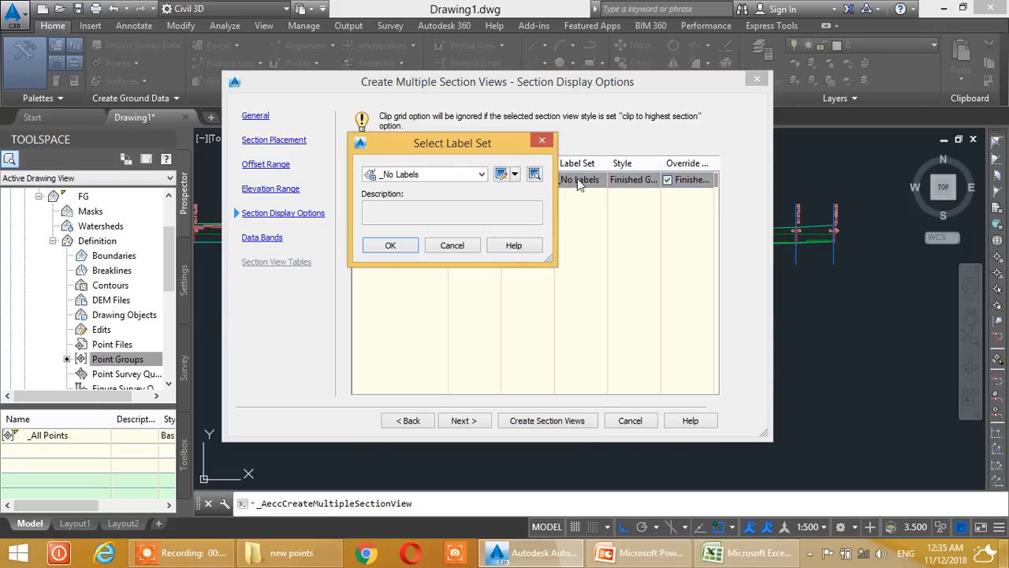
{"action": "left_click", "coordinate": [424, 175]}
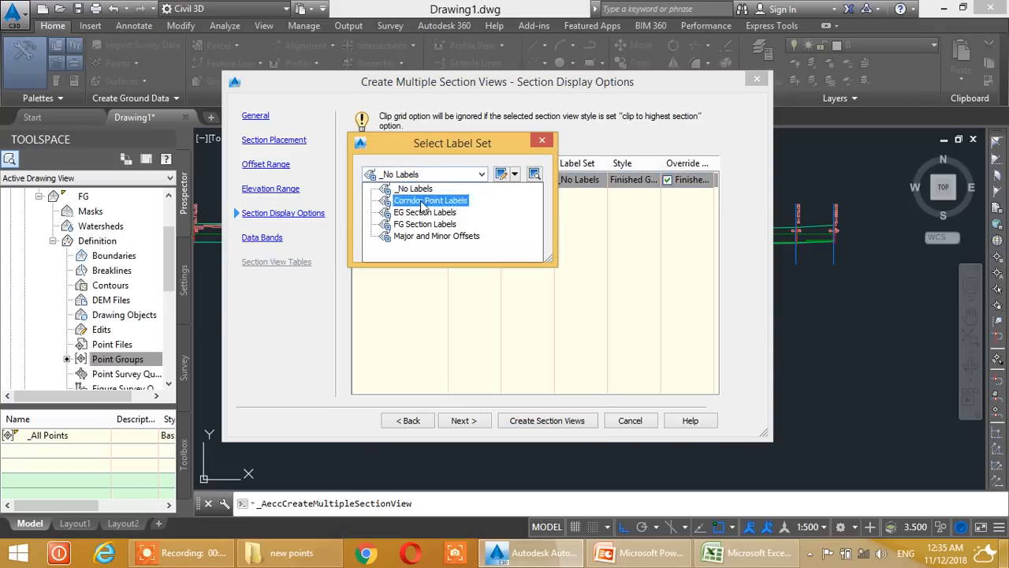
{"action": "left_click", "coordinate": [420, 239]}
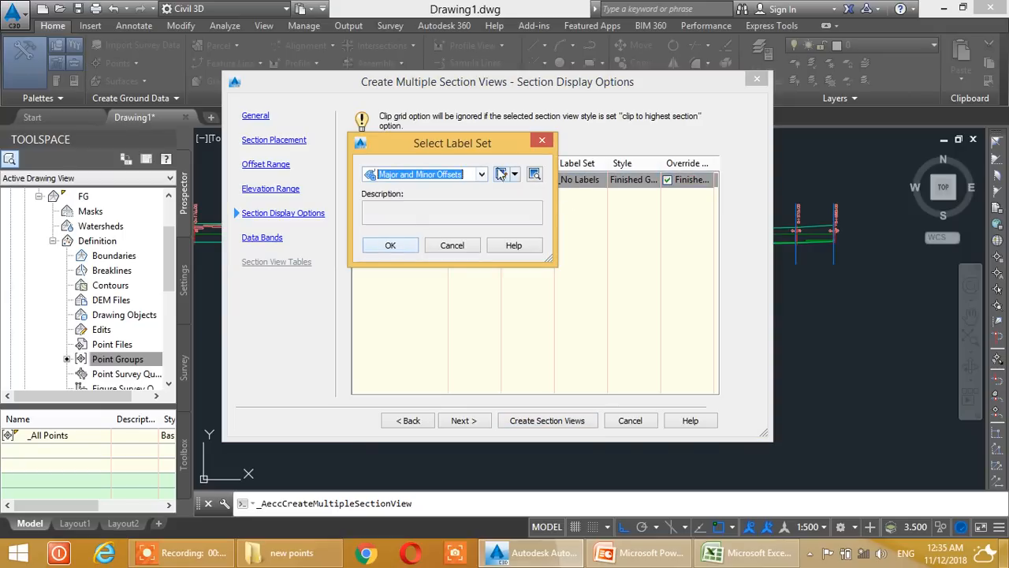
{"action": "left_click_drag", "start_coordinate": [455, 146], "coordinate": [420, 147]}
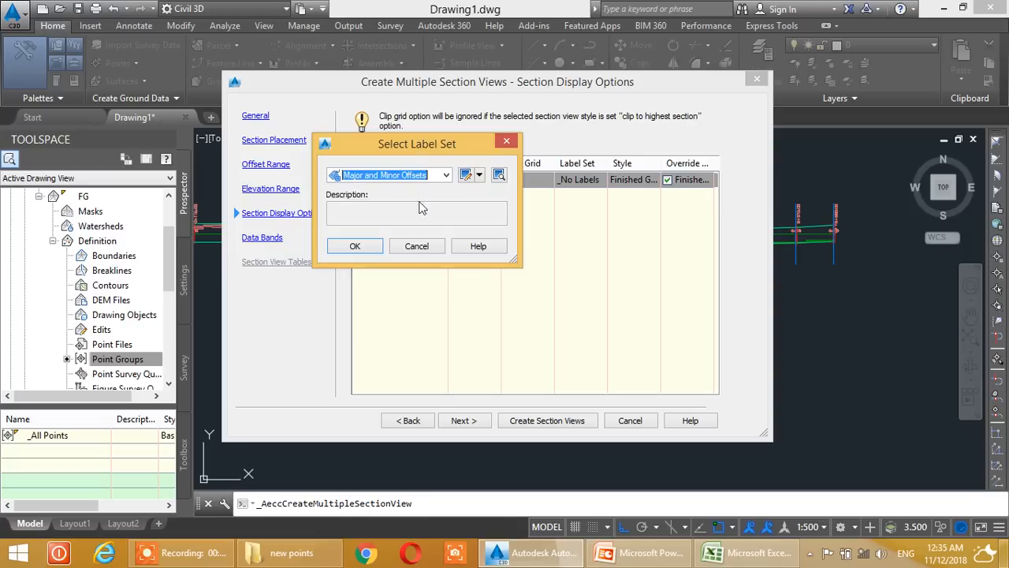
{"action": "left_click", "coordinate": [466, 177]}
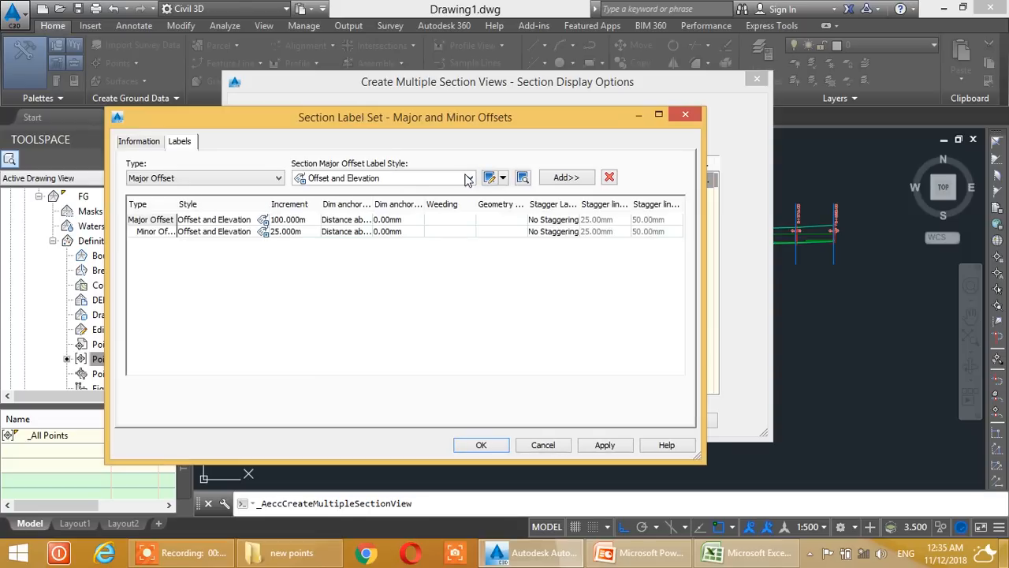
Replace the major and minor offset labels in the set with a Grade Breaks label in the FG Section Offset and Elevation style.
{"action": "left_click_drag", "start_coordinate": [344, 123], "coordinate": [405, 108]}
{"action": "left_click", "coordinate": [249, 208]}
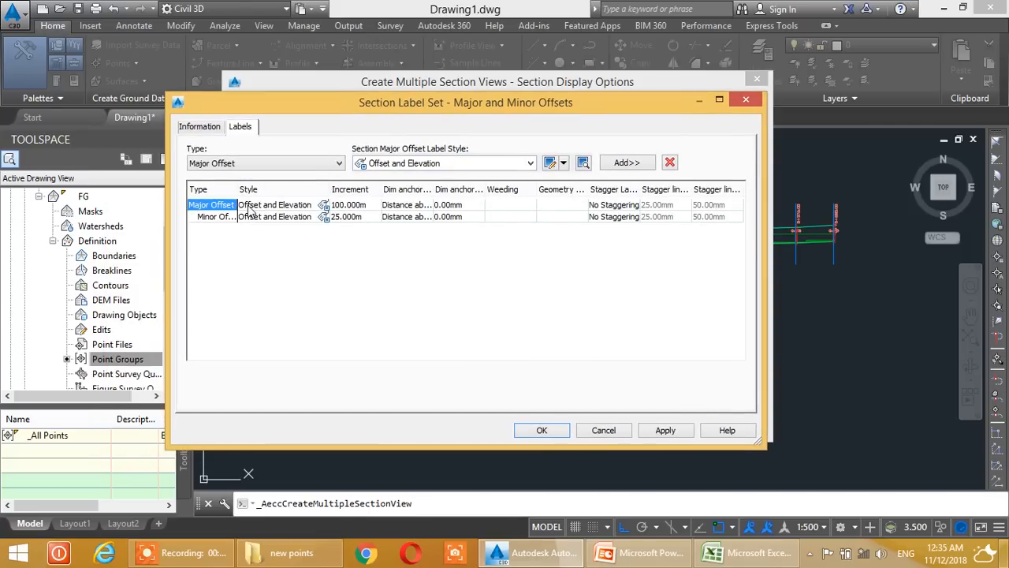
{"action": "left_click", "coordinate": [669, 162]}
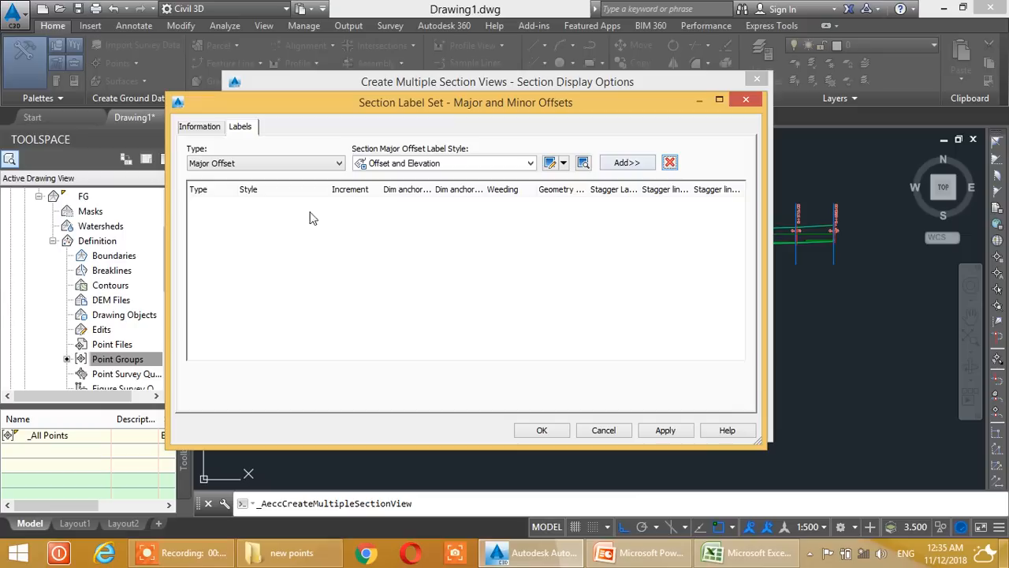
{"action": "left_click", "coordinate": [263, 166]}
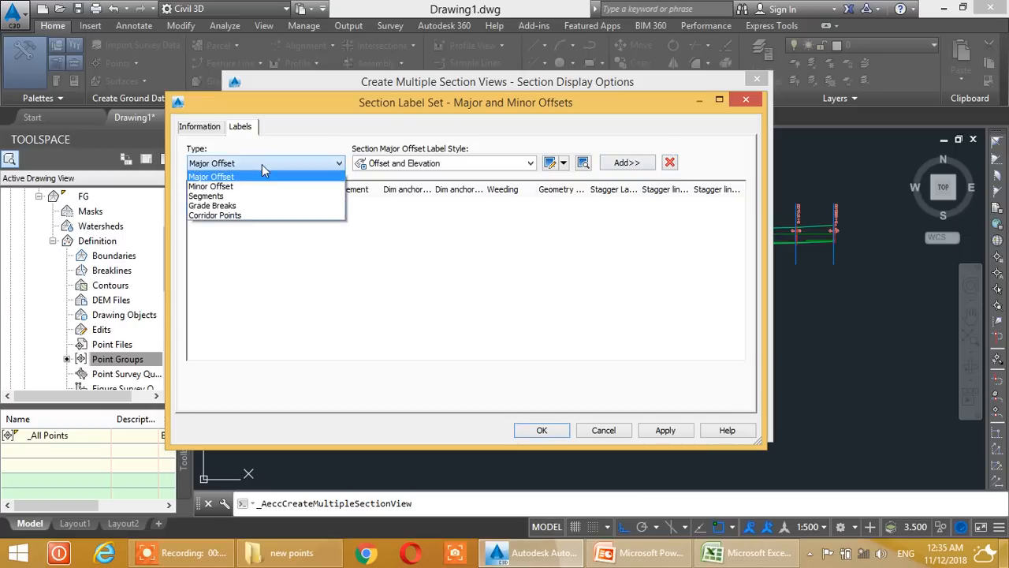
{"action": "left_click", "coordinate": [229, 207]}
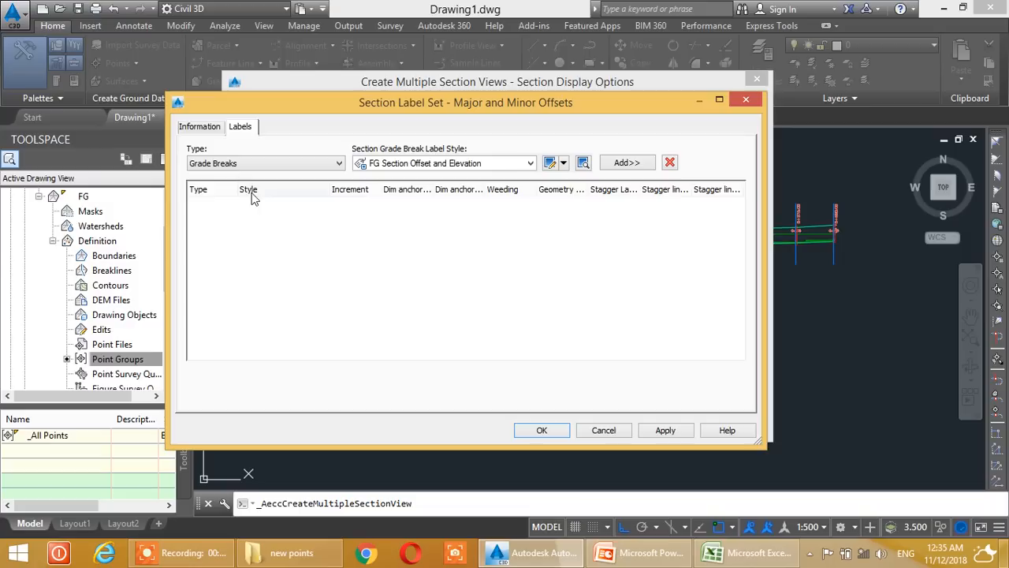
{"action": "left_click", "coordinate": [637, 162]}
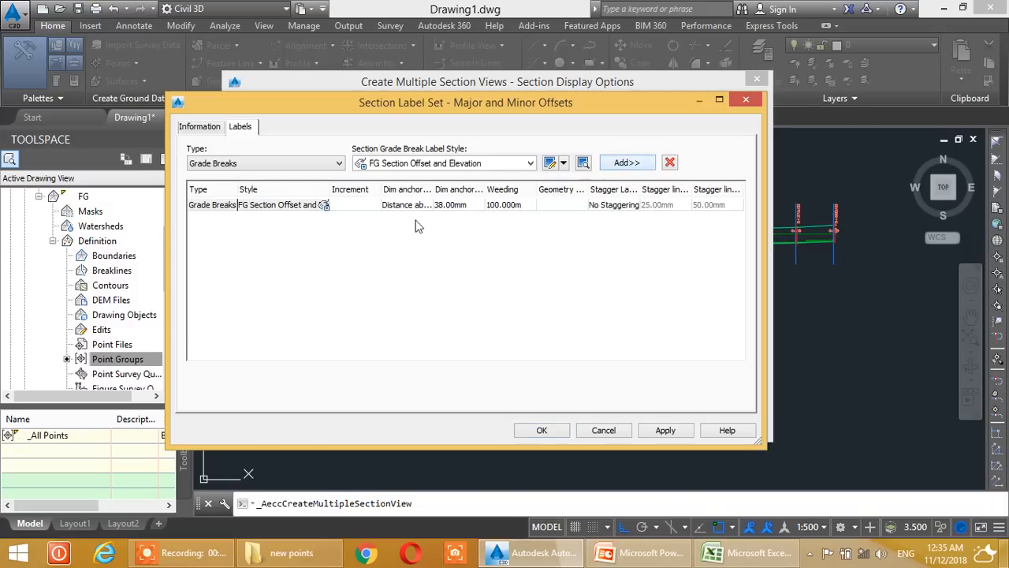
Set the Grade Breaks label's weeding to 0.01 m and open the selection of its label style.
{"action": "left_click", "coordinate": [507, 206]}
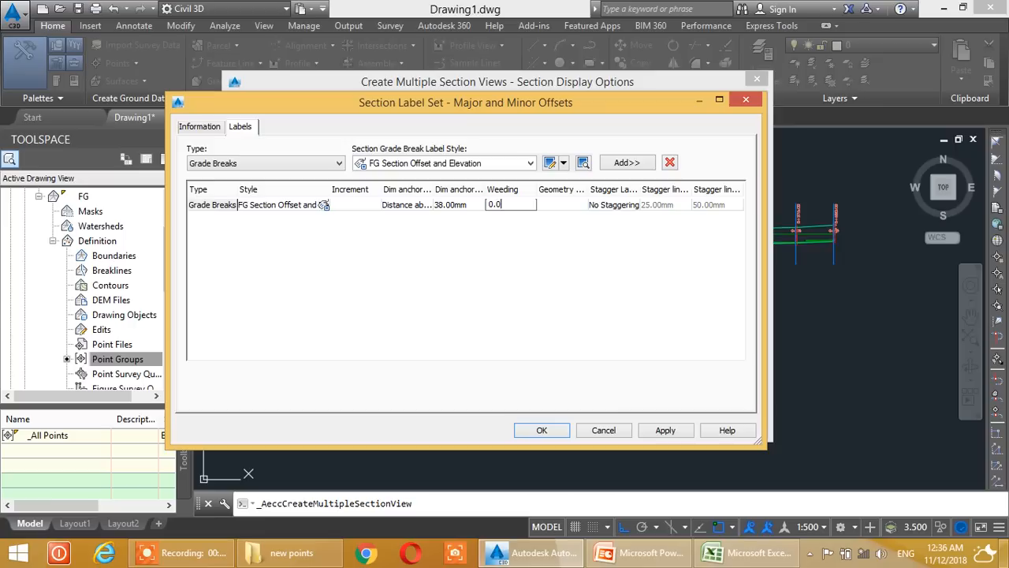
{"action": "left_click", "coordinate": [499, 252]}
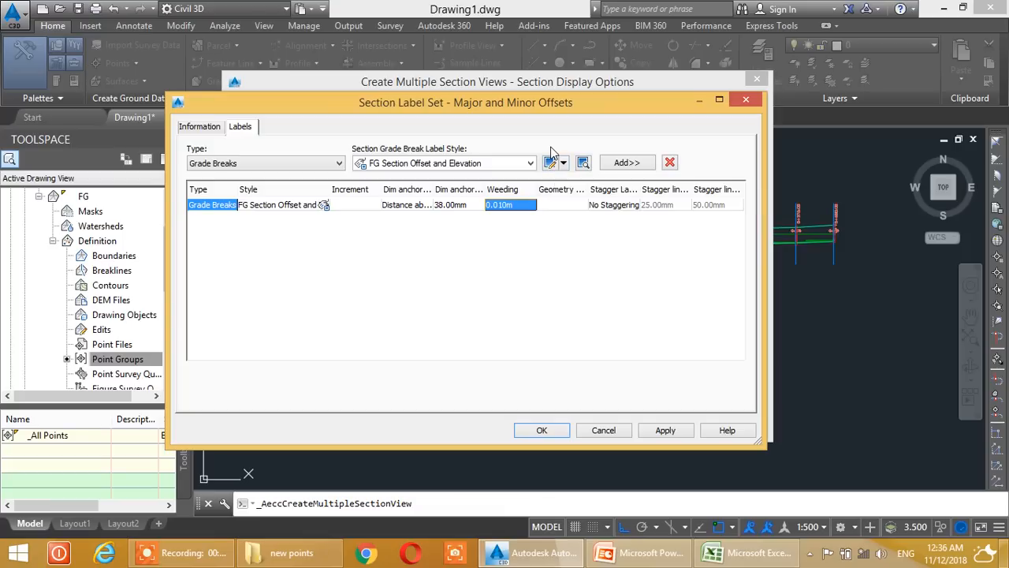
{"action": "left_click", "coordinate": [293, 206]}
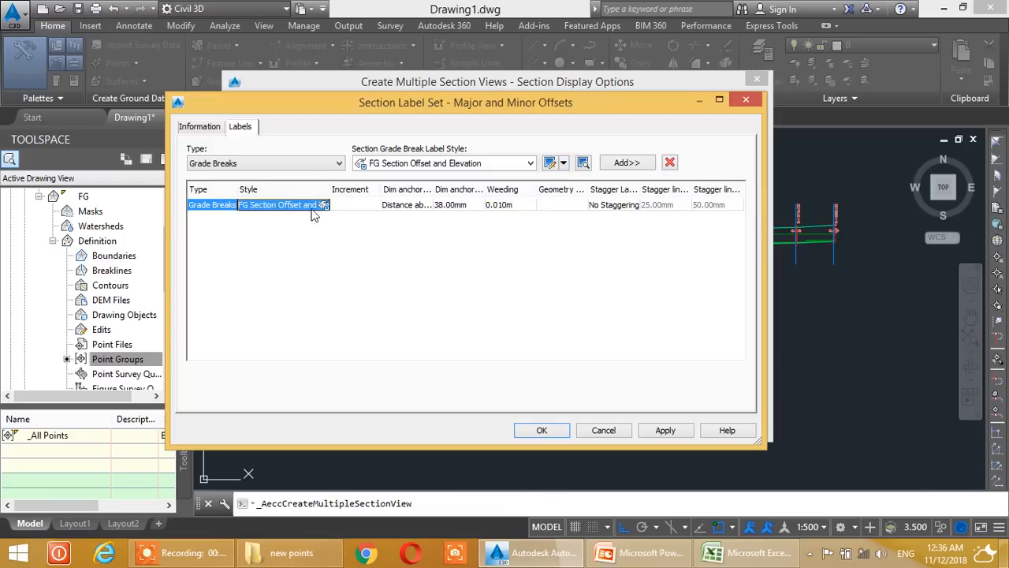
{"action": "left_click", "coordinate": [324, 205]}
{"action": "left_click", "coordinate": [505, 179]}
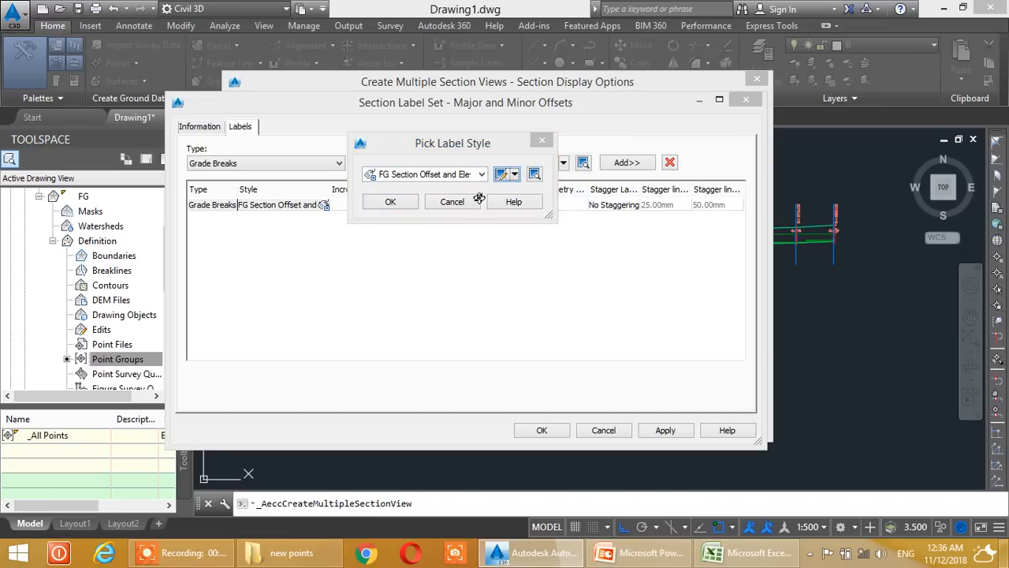
{"action": "left_click_drag", "start_coordinate": [355, 90], "coordinate": [447, 84]}
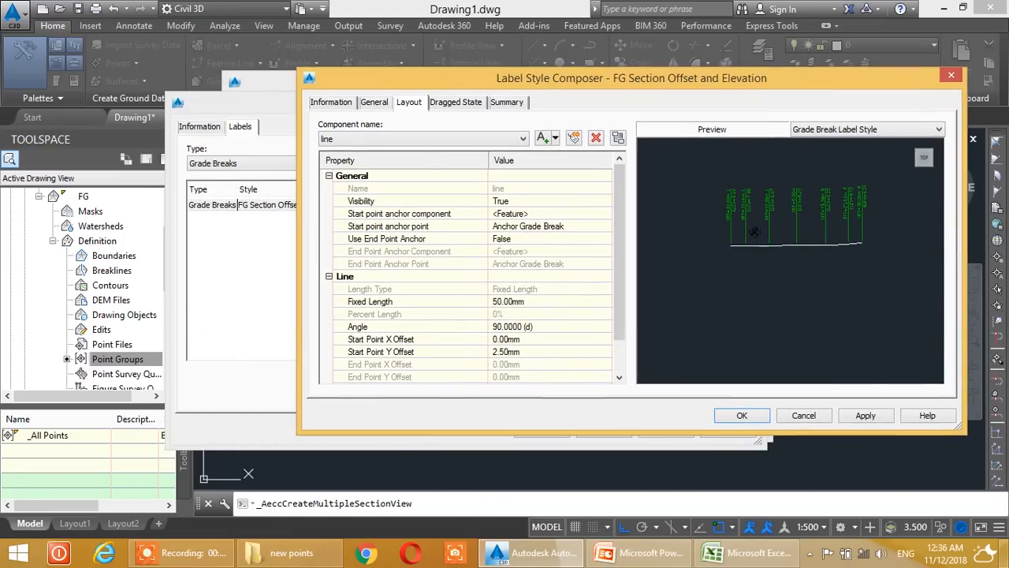
{"action": "scroll", "coordinate": [779, 228], "scroll_direction": "down", "scroll_amount": 5}
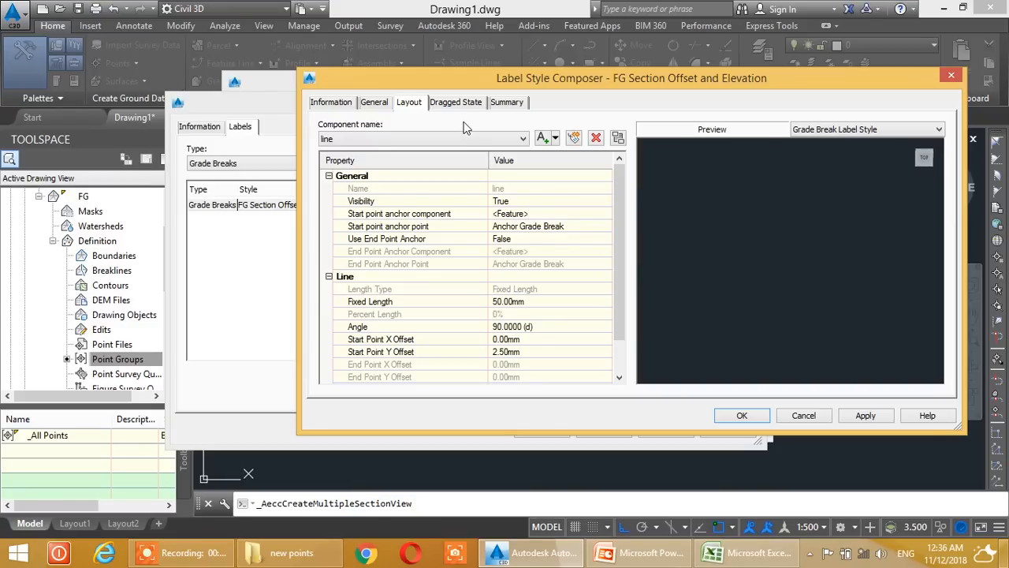
{"action": "left_click", "coordinate": [374, 102]}
{"action": "left_click", "coordinate": [409, 102]}
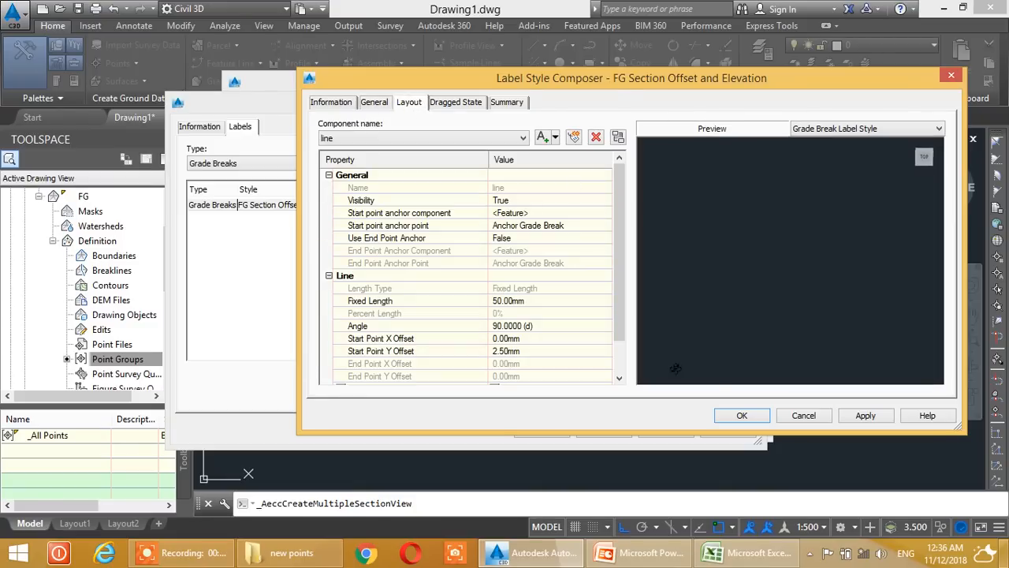
{"action": "left_click", "coordinate": [806, 416]}
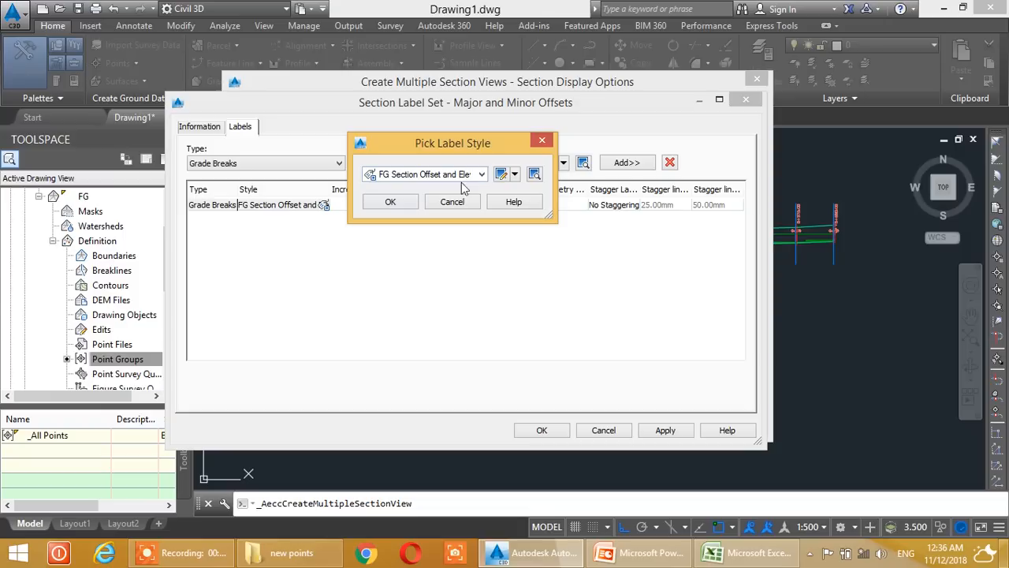
Open the FG Section Offset and Elevation label style for editing and examine its layout, dragged state settings and label preview.
{"action": "left_click", "coordinate": [501, 175]}
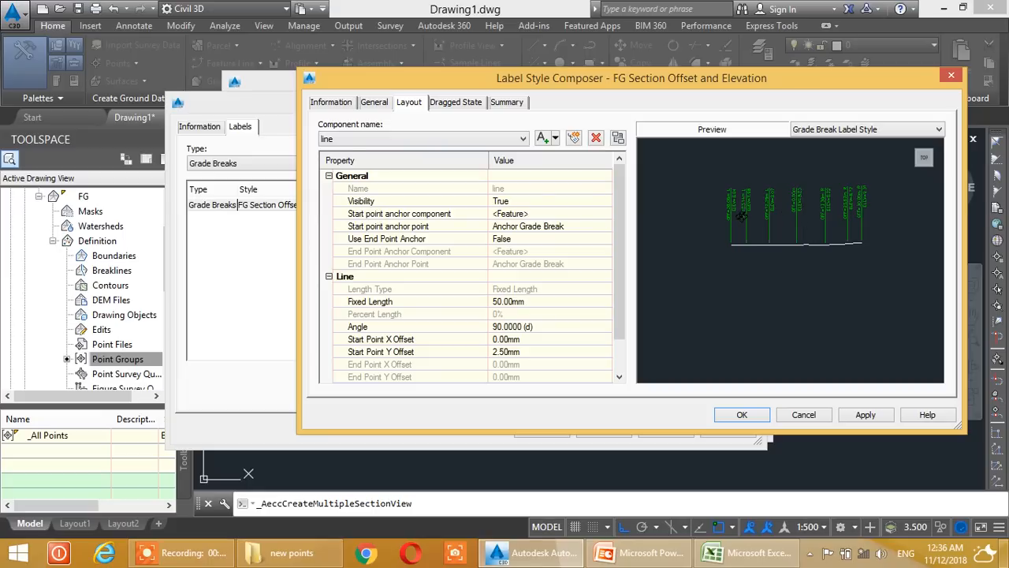
{"action": "scroll", "coordinate": [755, 255], "scroll_direction": "up", "scroll_amount": 5}
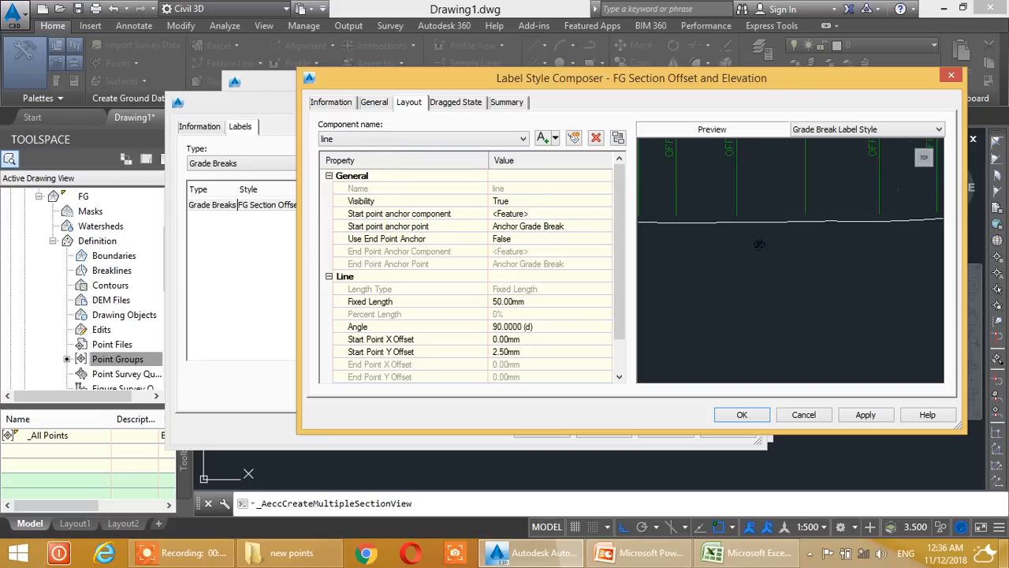
{"action": "mouse_move", "coordinate": [730, 251]}
{"action": "middle_mouse_down"}
{"action": "mouse_move", "coordinate": [749, 268]}
{"action": "mouse_move", "coordinate": [750, 259]}
{"action": "mouse_move", "coordinate": [708, 241]}
{"action": "middle_mouse_up"}
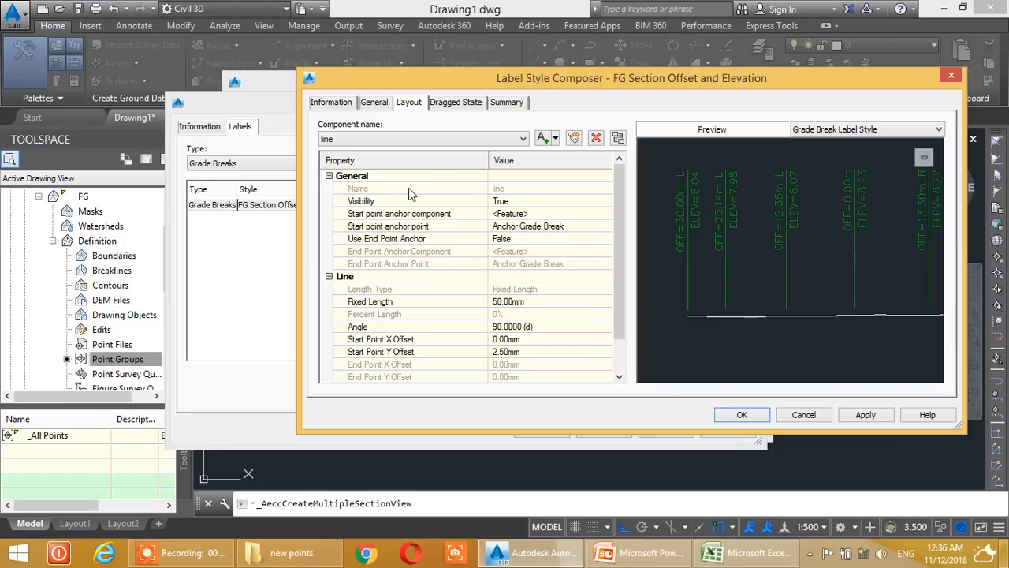
{"action": "left_click", "coordinate": [529, 304]}
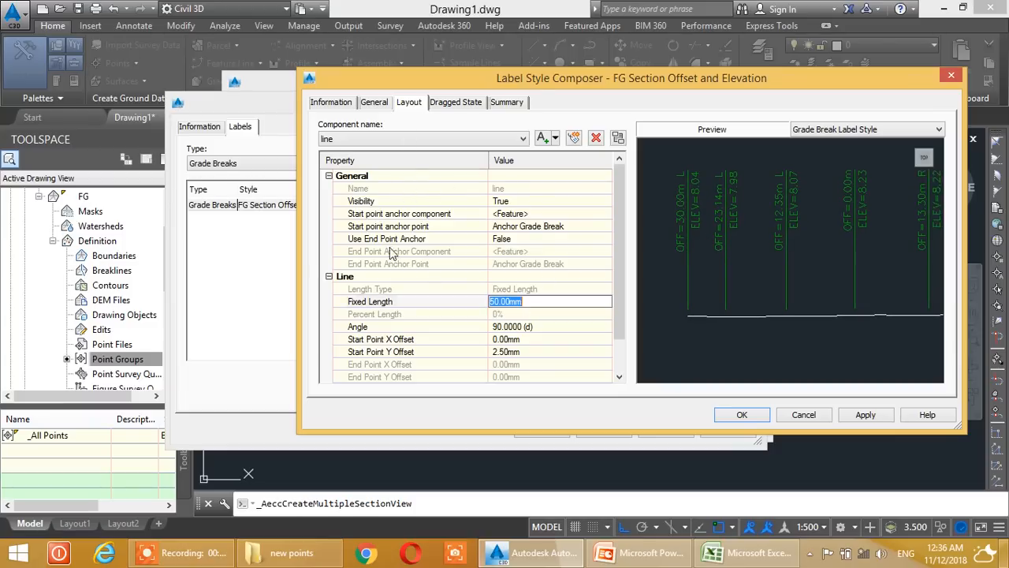
{"action": "left_click", "coordinate": [451, 105]}
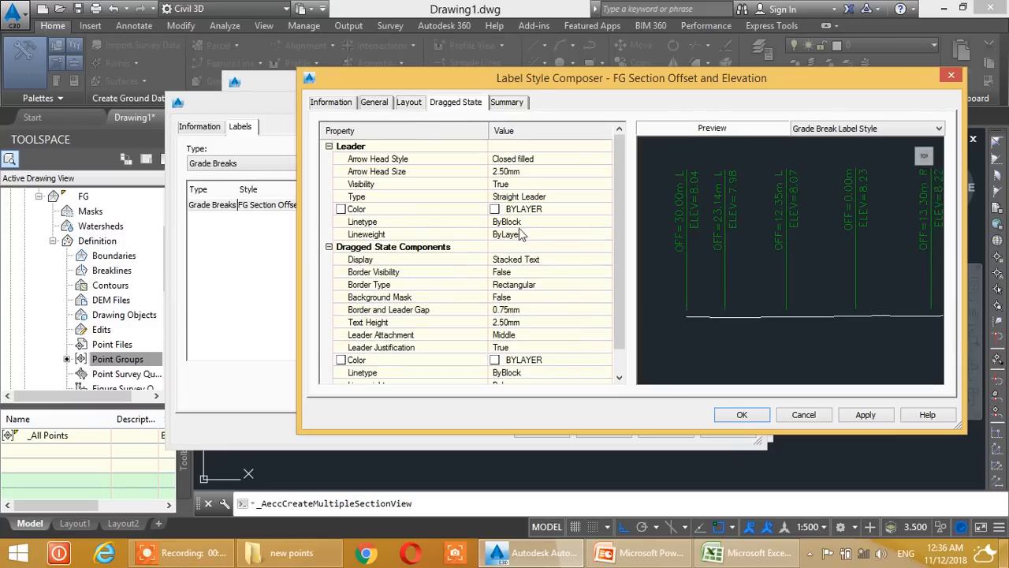
{"action": "left_click", "coordinate": [409, 262]}
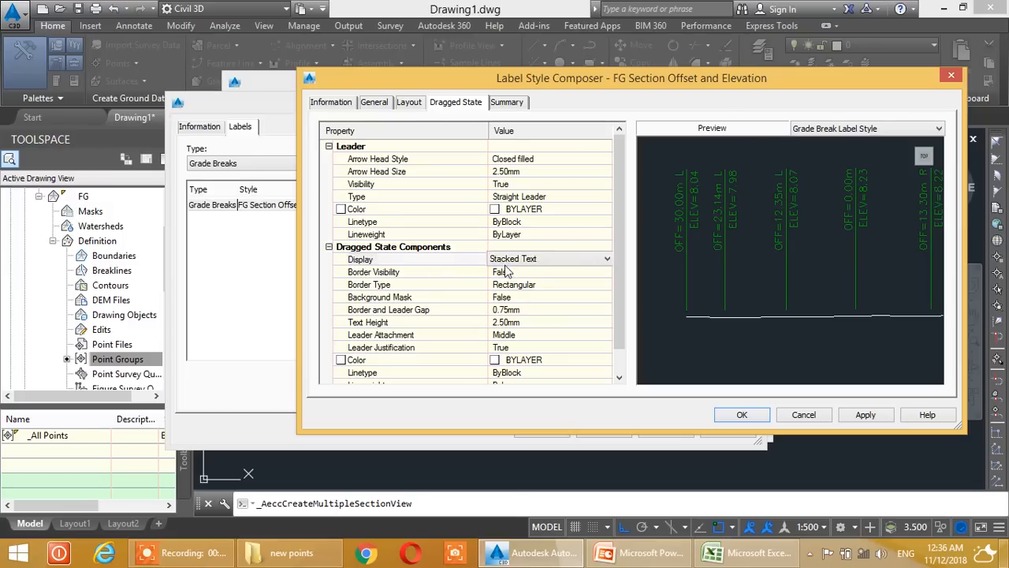
{"action": "left_click", "coordinate": [411, 103]}
{"action": "left_click", "coordinate": [365, 105]}
{"action": "left_click", "coordinate": [411, 103]}
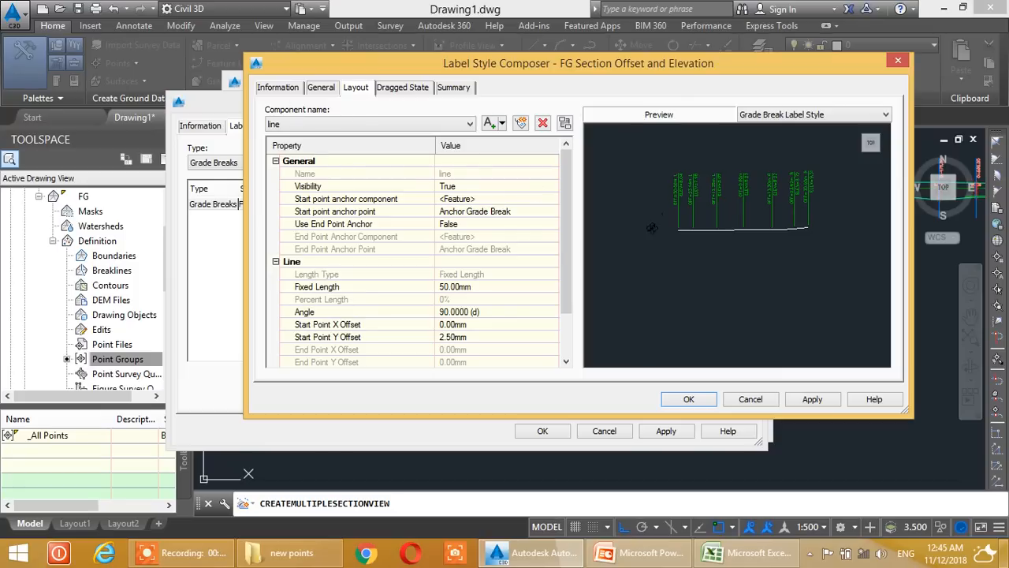
{"action": "scroll", "coordinate": [677, 221], "scroll_direction": "up", "scroll_amount": 4}
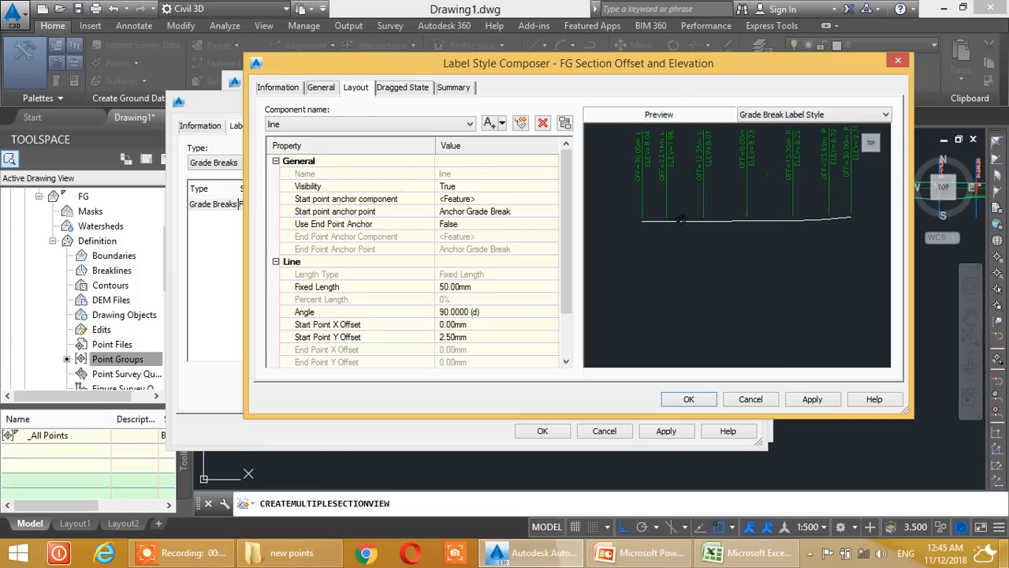
{"action": "middle_click_drag", "start_coordinate": [619, 214], "coordinate": [643, 210]}
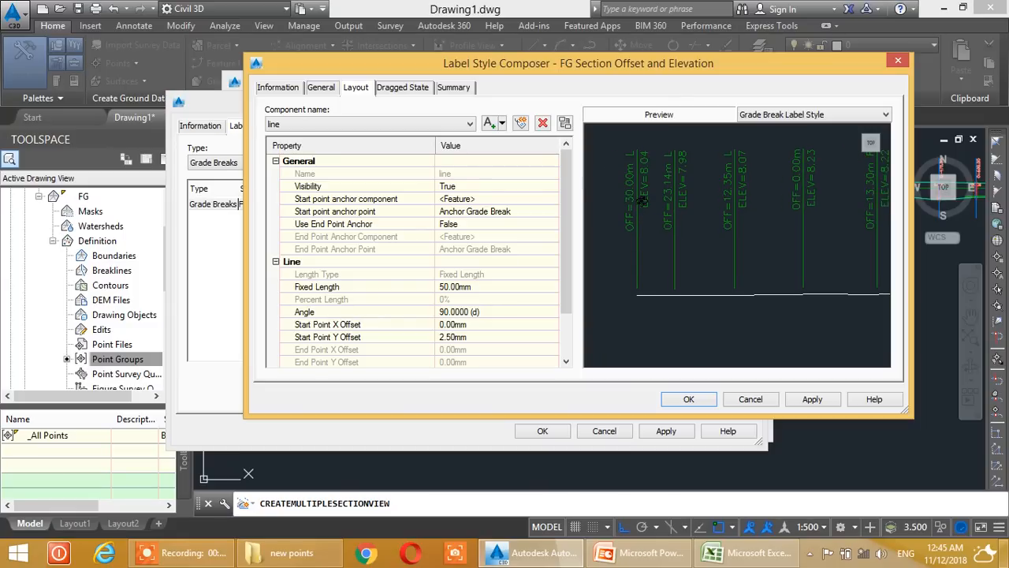
{"action": "middle_click_drag", "start_coordinate": [645, 216], "coordinate": [646, 213]}
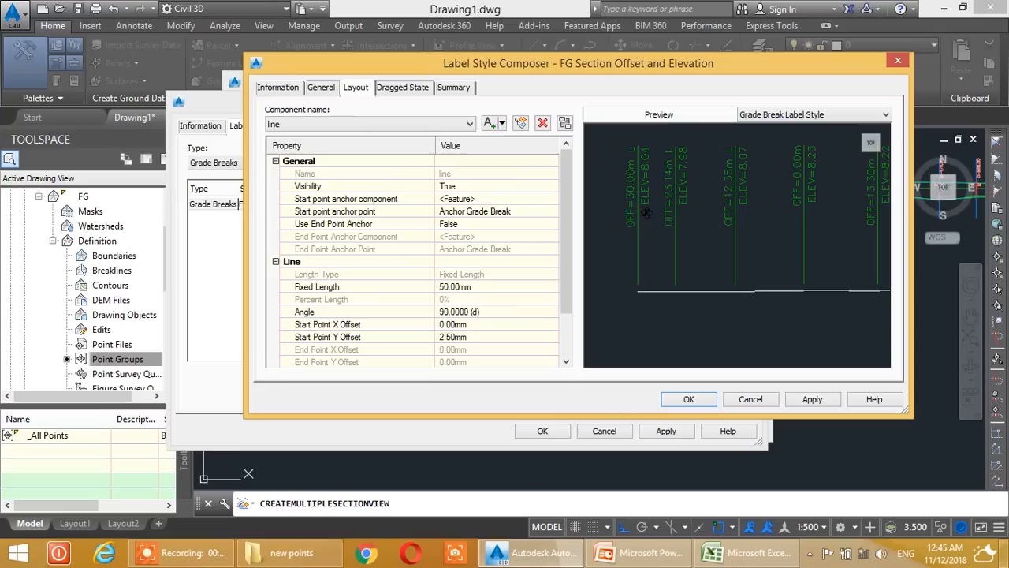
Set the Section Elevation precision to 0.001 in the contents of the label style's Elevation component.
{"action": "left_click", "coordinate": [428, 126]}
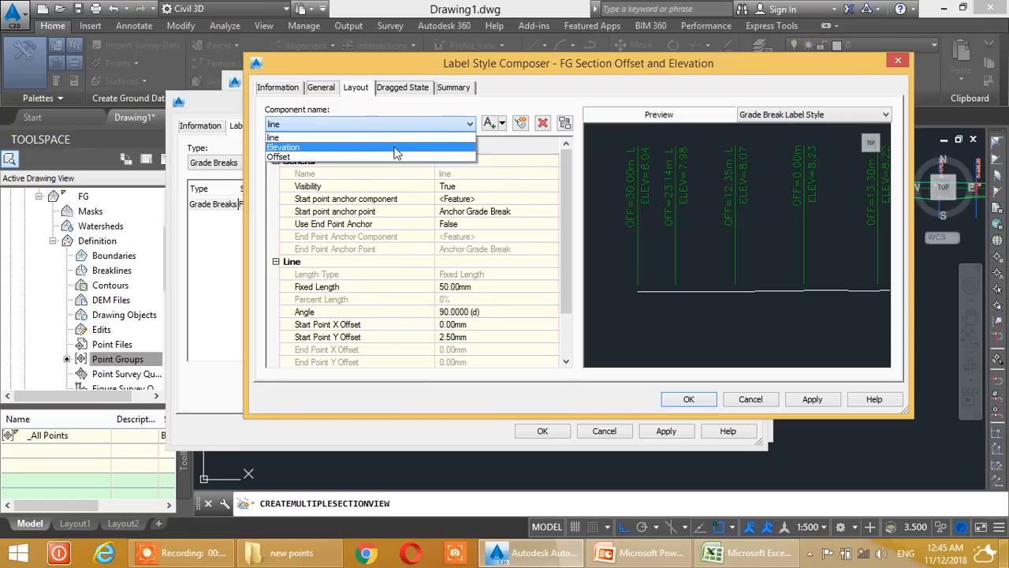
{"action": "left_click", "coordinate": [396, 148]}
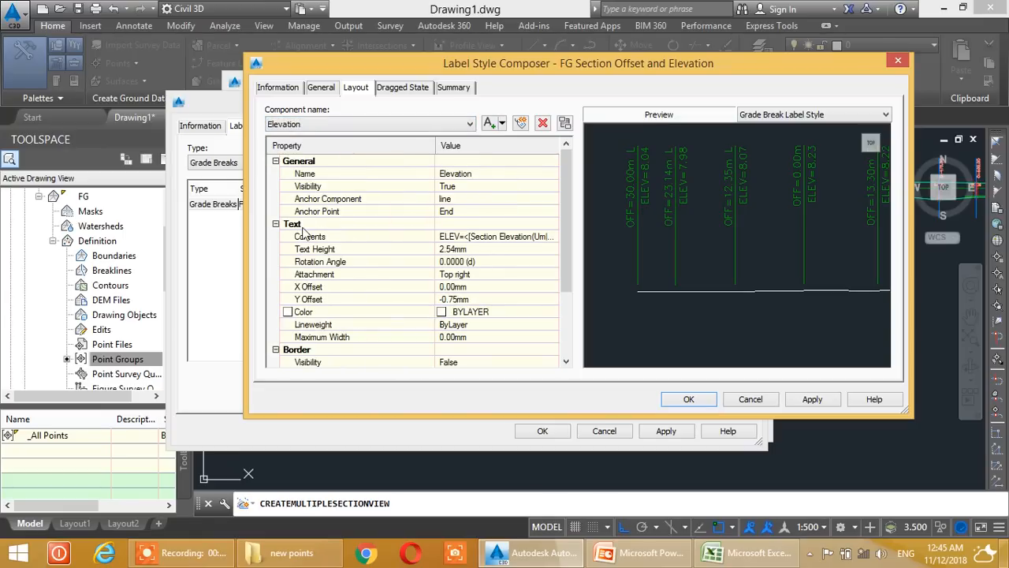
{"action": "left_click", "coordinate": [446, 238]}
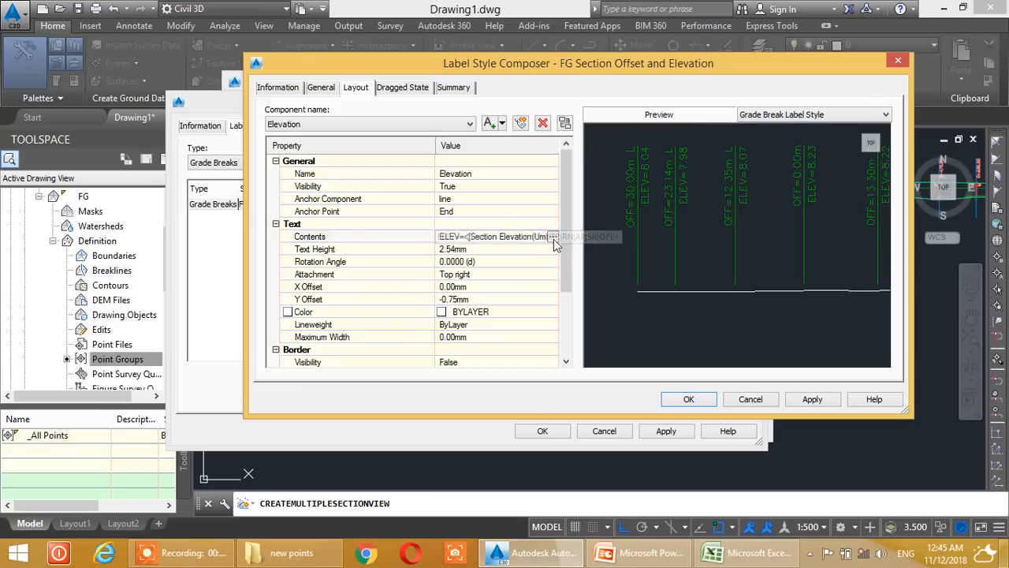
{"action": "left_click", "coordinate": [554, 236]}
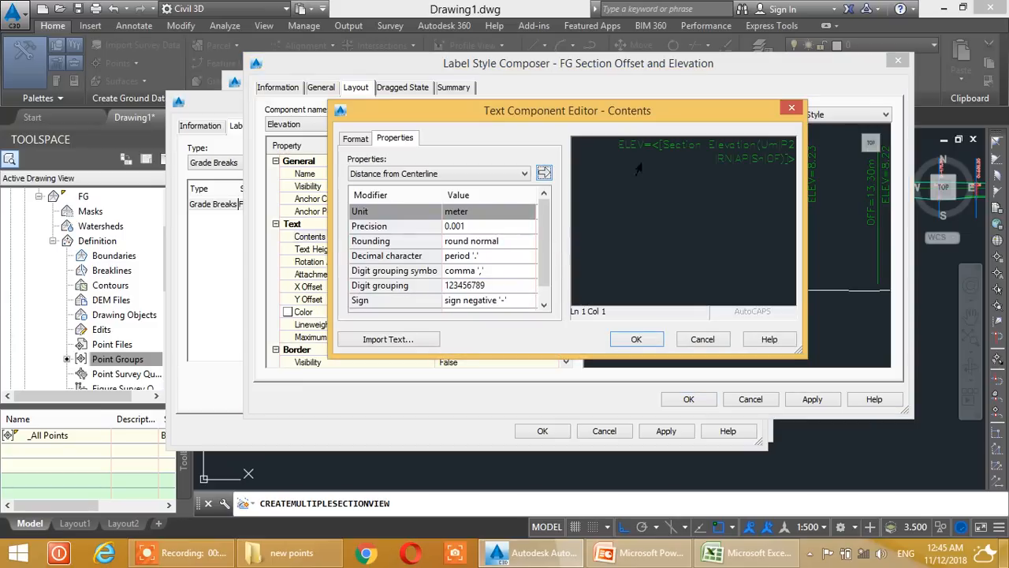
{"action": "left_click", "coordinate": [724, 157]}
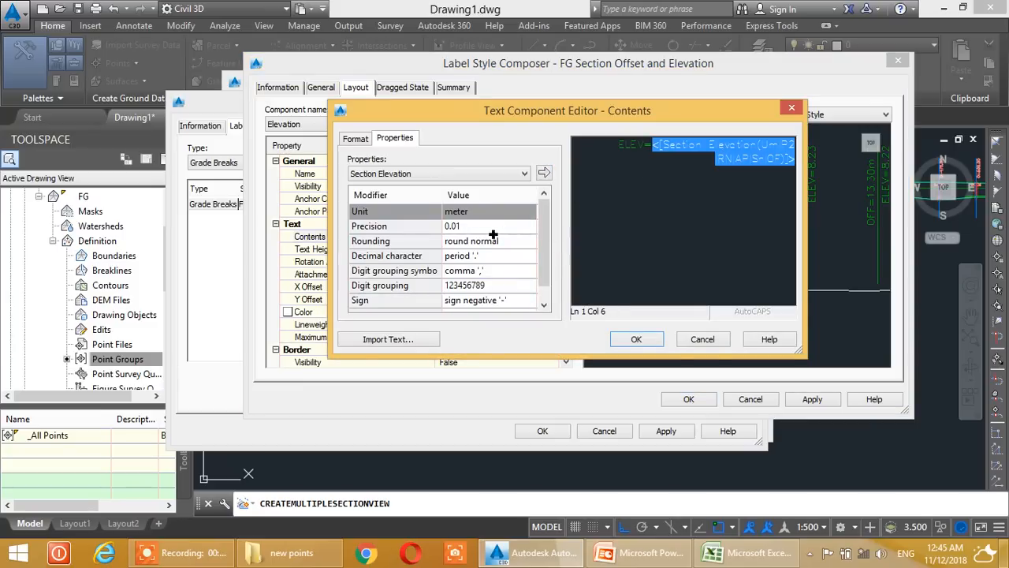
{"action": "left_click", "coordinate": [464, 226]}
{"action": "left_click", "coordinate": [464, 227]}
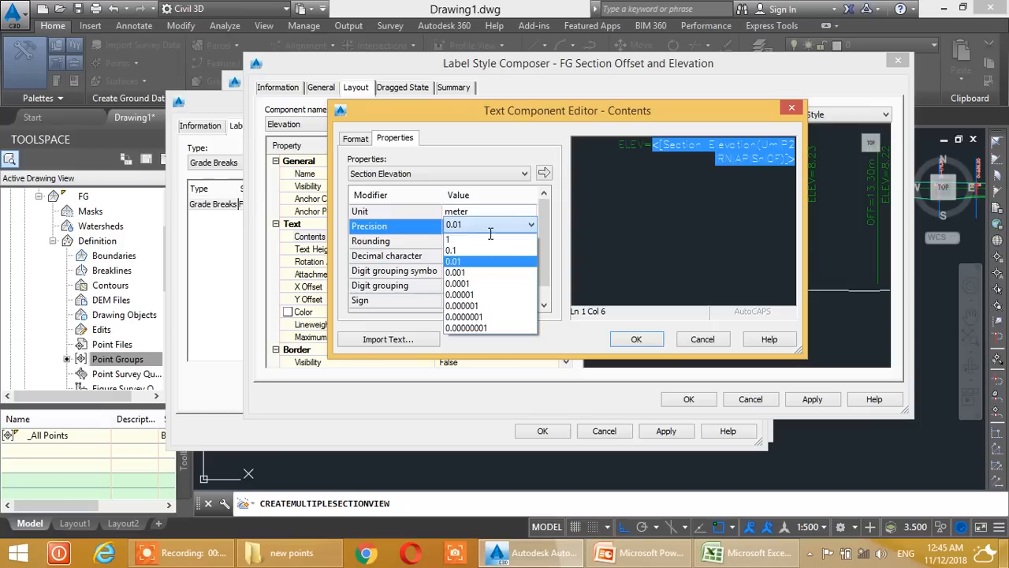
{"action": "left_click", "coordinate": [466, 267]}
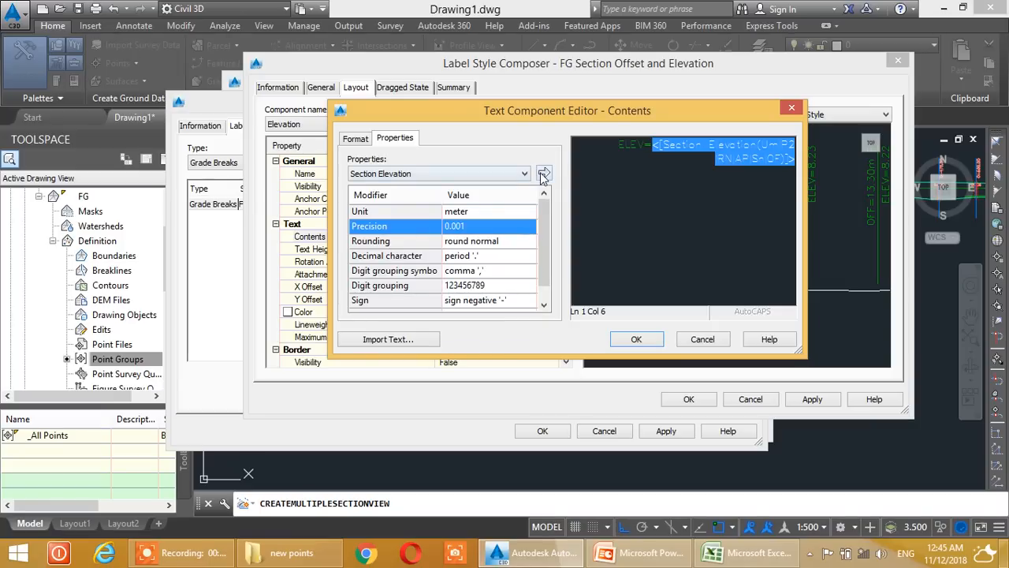
{"action": "left_click", "coordinate": [543, 174]}
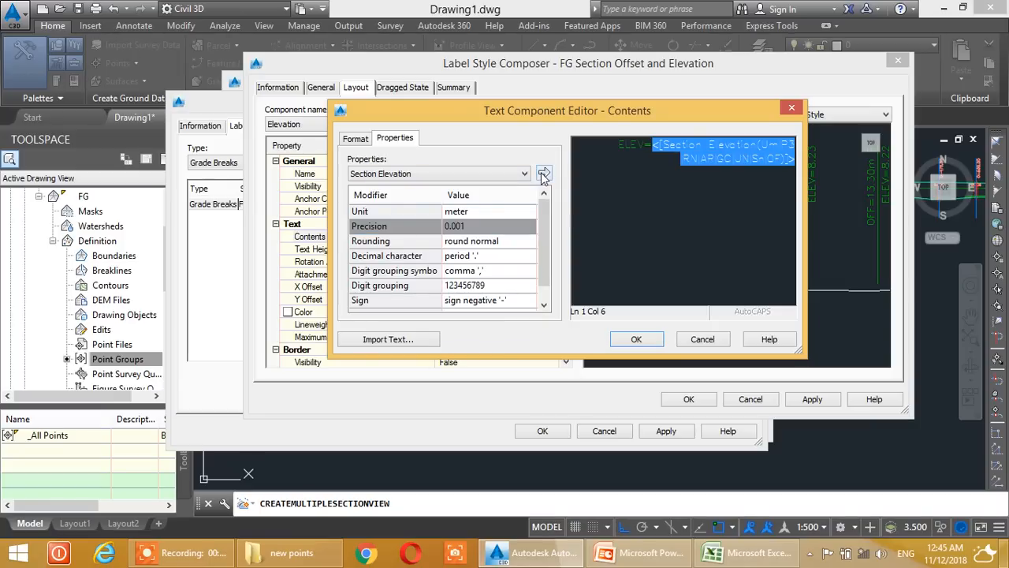
{"action": "left_click", "coordinate": [645, 340]}
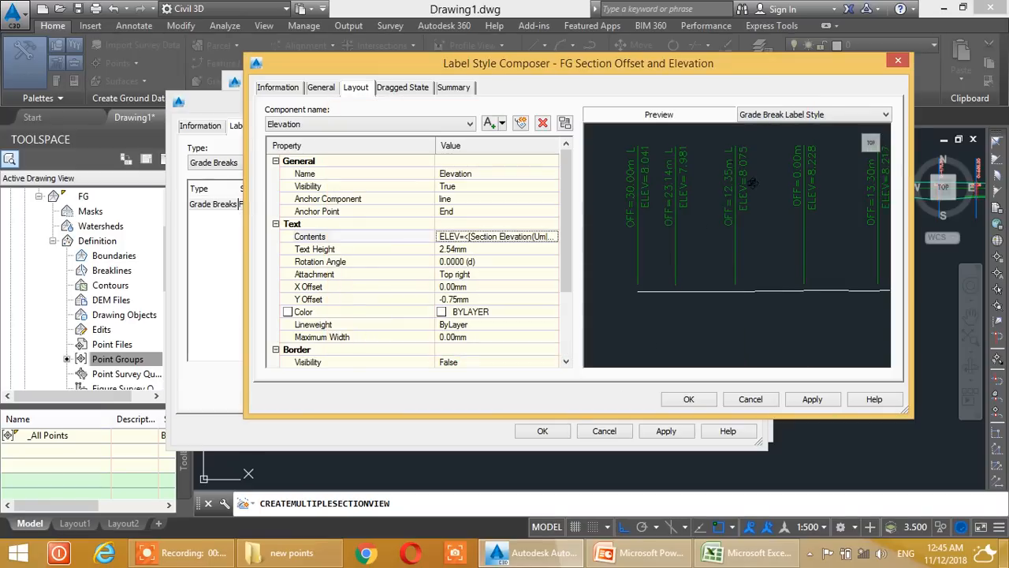
Set the Offset from Centerline precision to 0.001 in the contents of the label style's Offset component.
{"action": "left_click", "coordinate": [357, 126]}
{"action": "left_click", "coordinate": [322, 160]}
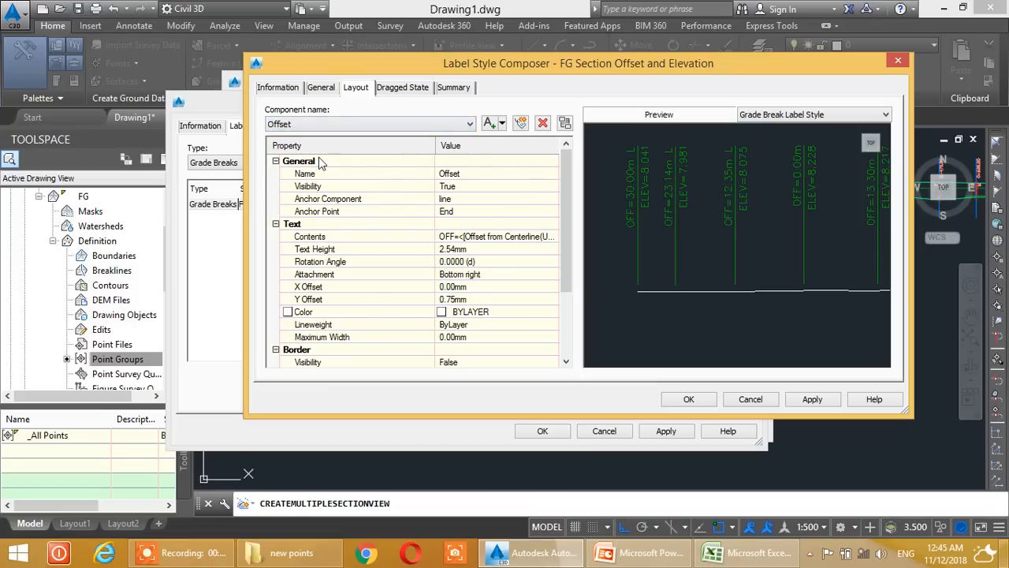
{"action": "left_click", "coordinate": [524, 237]}
{"action": "left_click", "coordinate": [553, 236]}
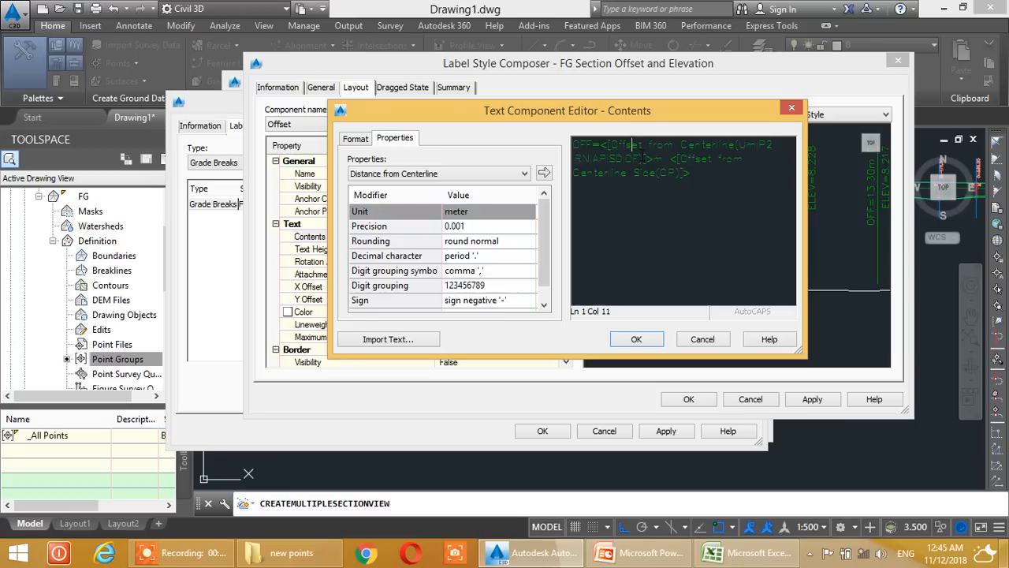
{"action": "left_click", "coordinate": [637, 155]}
{"action": "left_click", "coordinate": [473, 226]}
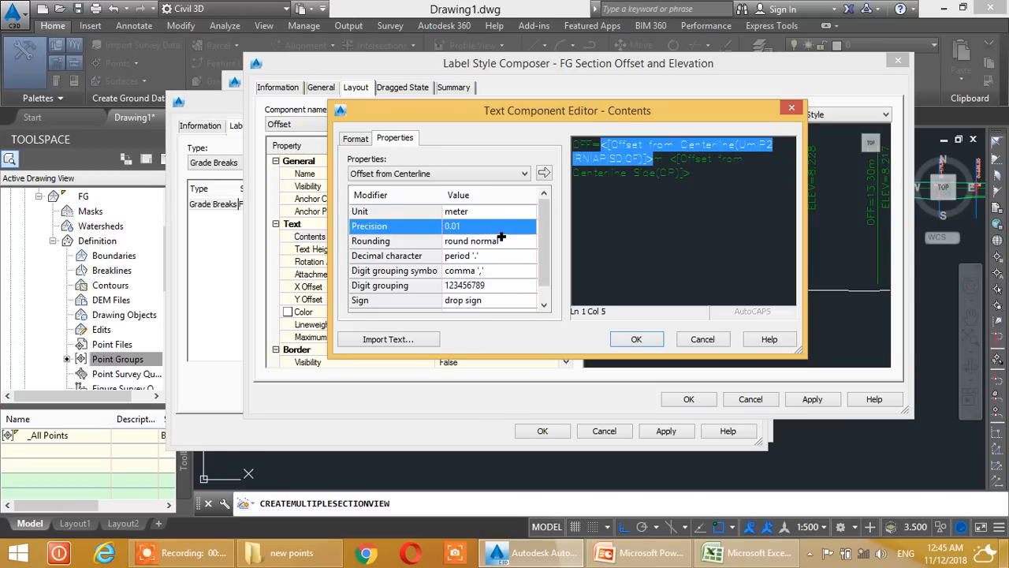
{"action": "left_click", "coordinate": [530, 226]}
{"action": "left_click", "coordinate": [478, 276]}
{"action": "left_click", "coordinate": [544, 173]}
{"action": "left_click", "coordinate": [634, 339]}
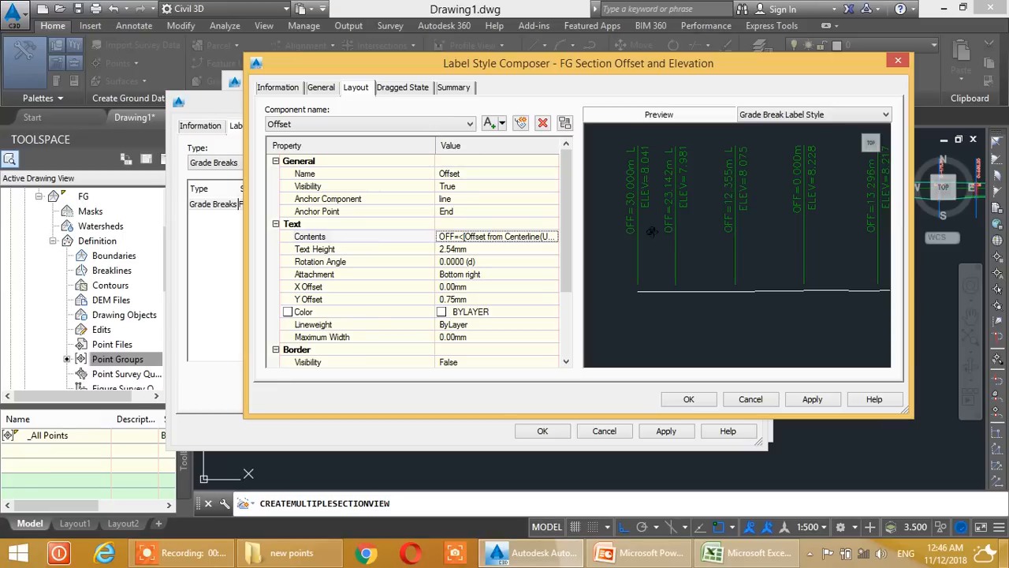
Save the label style and the Major and Minor Offsets label set, and assign that set to the FG section.
{"action": "left_click", "coordinate": [697, 402]}
{"action": "left_click", "coordinate": [488, 268]}
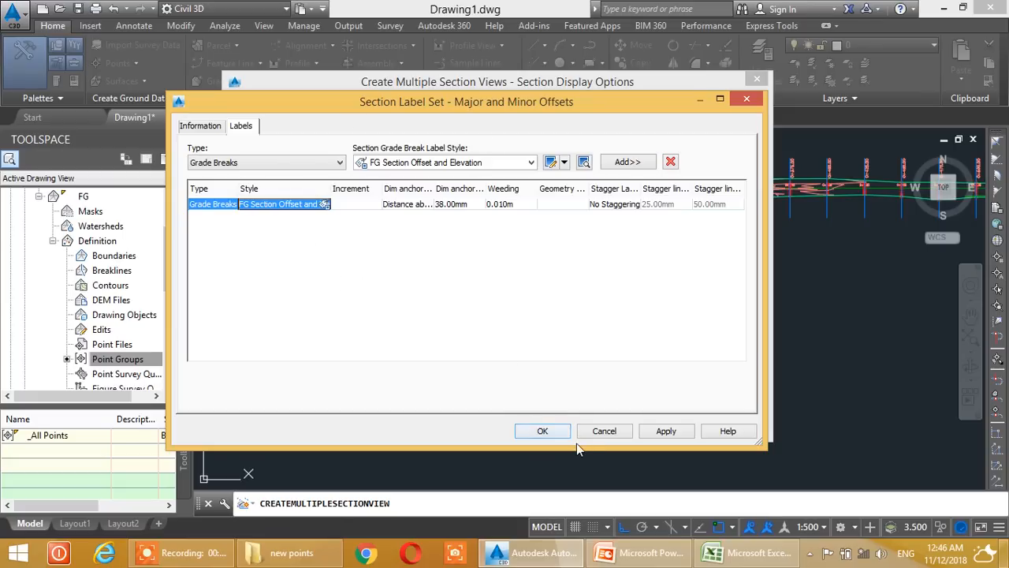
{"action": "left_click", "coordinate": [666, 431]}
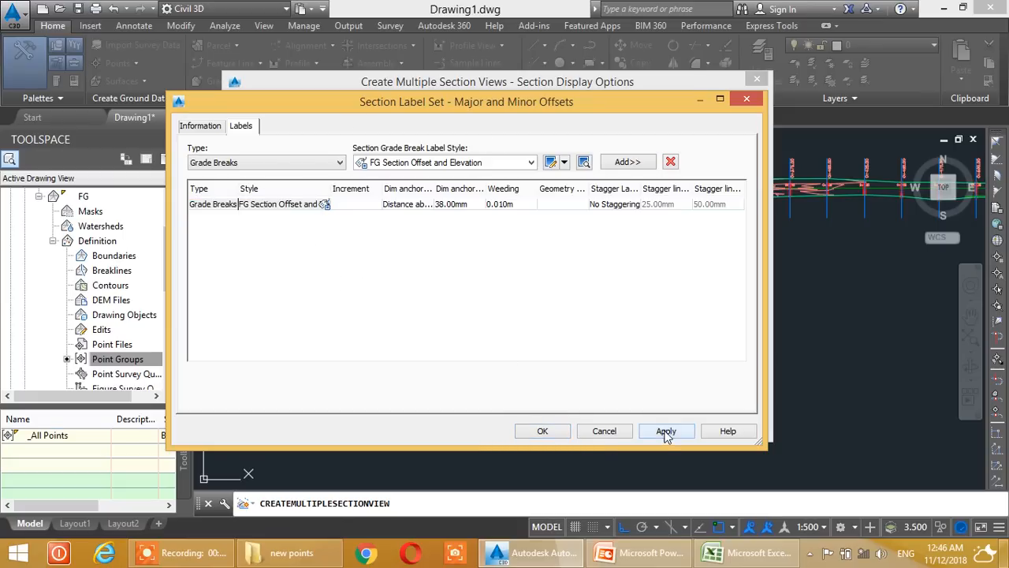
{"action": "left_click", "coordinate": [541, 432]}
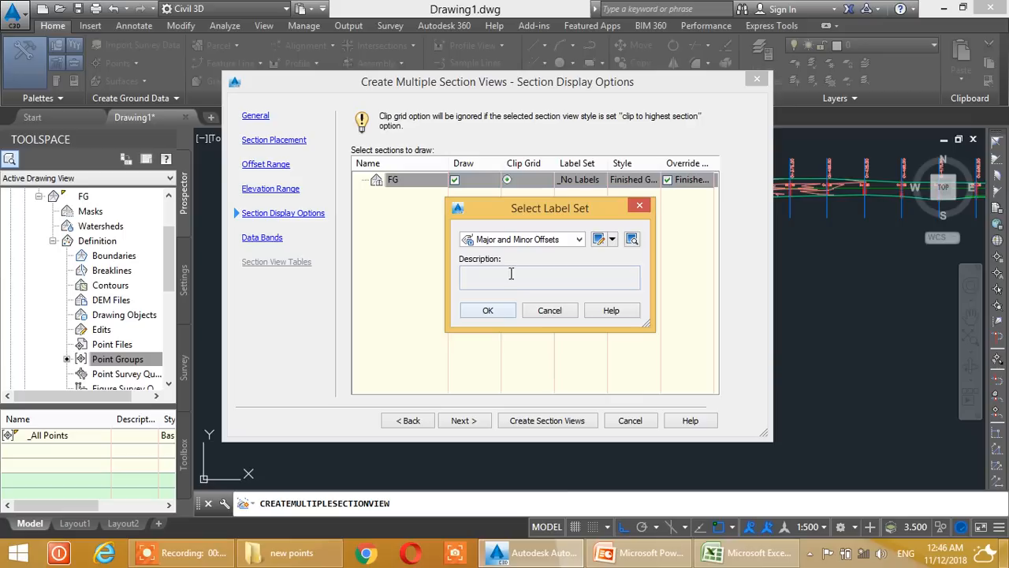
{"action": "left_click", "coordinate": [488, 311]}
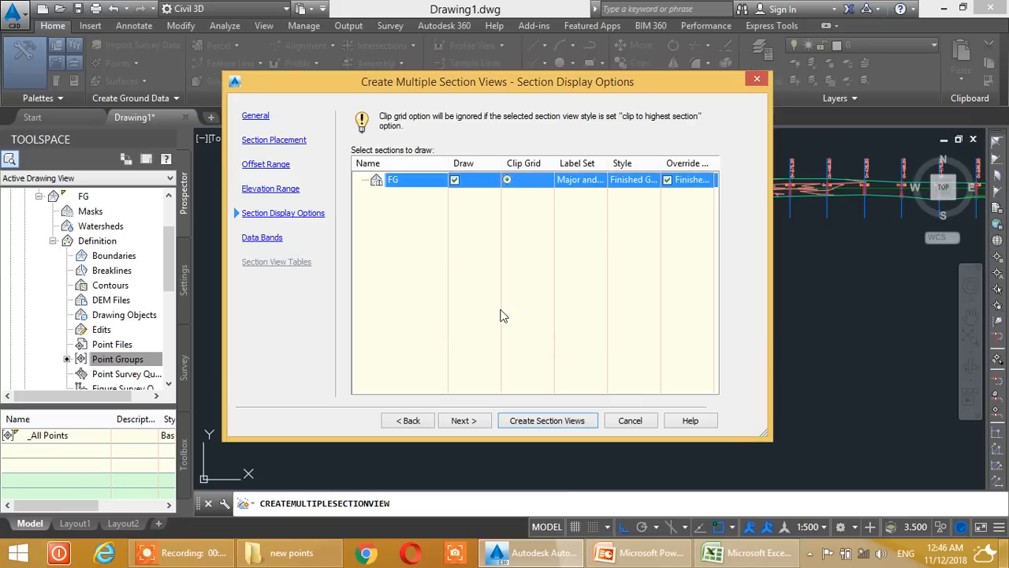
Choose the Major Stations Offset and Elevations band set for the section views' data bands.
{"action": "left_click", "coordinate": [464, 420]}
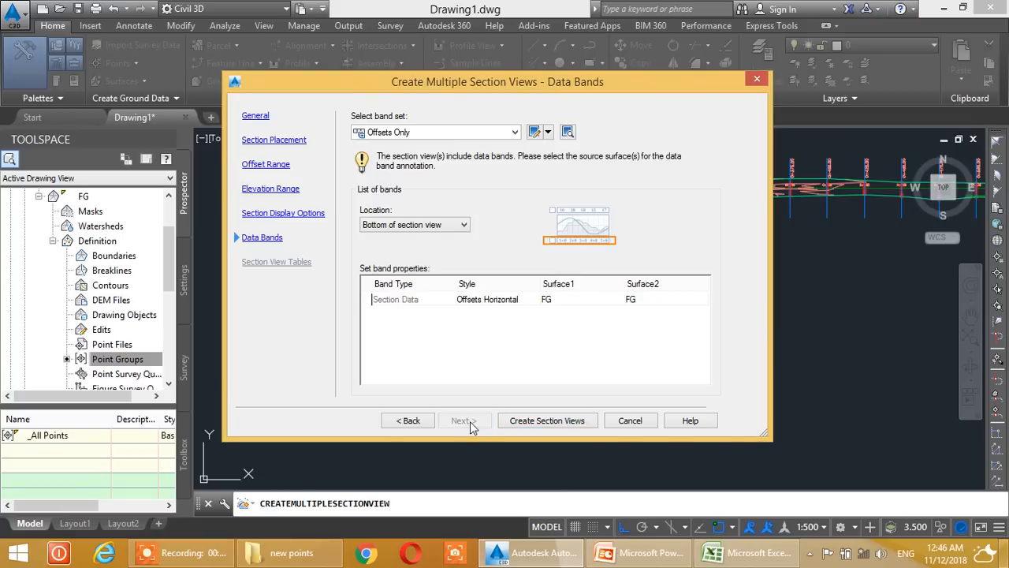
{"action": "left_click", "coordinate": [483, 133]}
{"action": "left_click", "coordinate": [479, 182]}
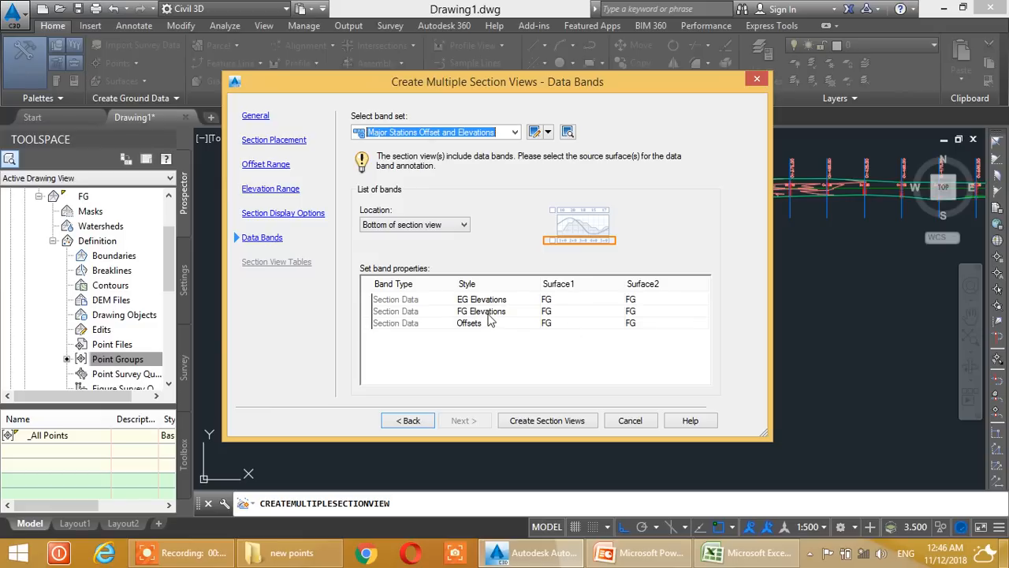
Hide the remaining visible borders, title boxes, ticks and labels in the EG Elevations band style, and save the style.
{"action": "left_click", "coordinate": [500, 299]}
{"action": "left_click", "coordinate": [511, 299]}
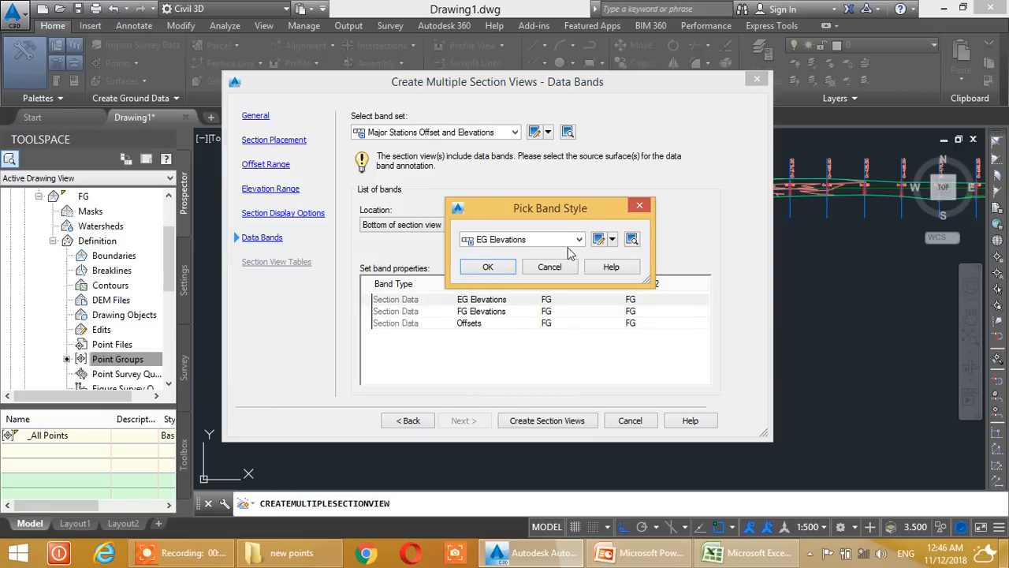
{"action": "left_click", "coordinate": [598, 241]}
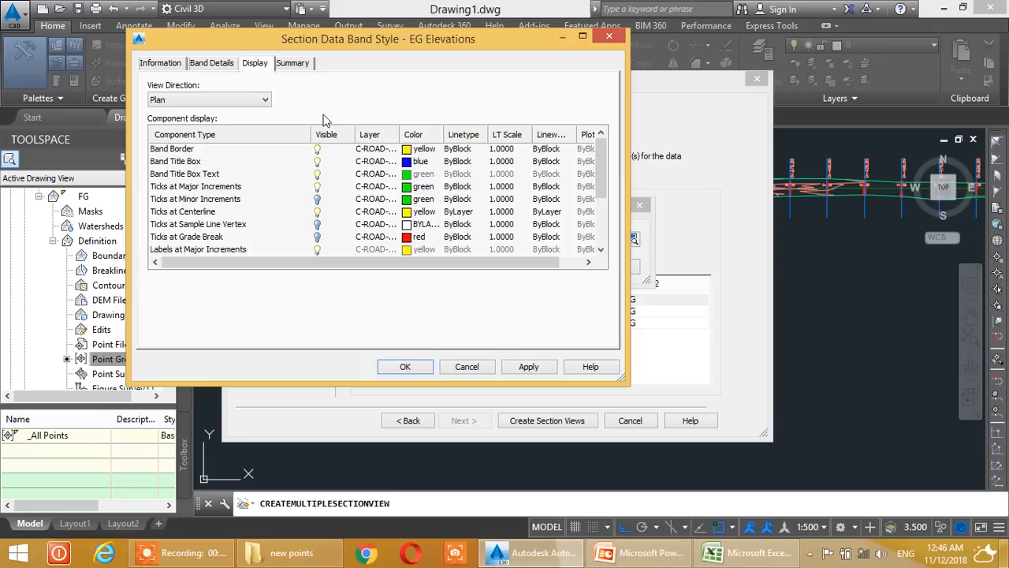
{"action": "left_click", "coordinate": [317, 149]}
{"action": "left_click", "coordinate": [317, 162]}
{"action": "left_click", "coordinate": [317, 174]}
{"action": "left_click", "coordinate": [316, 187]}
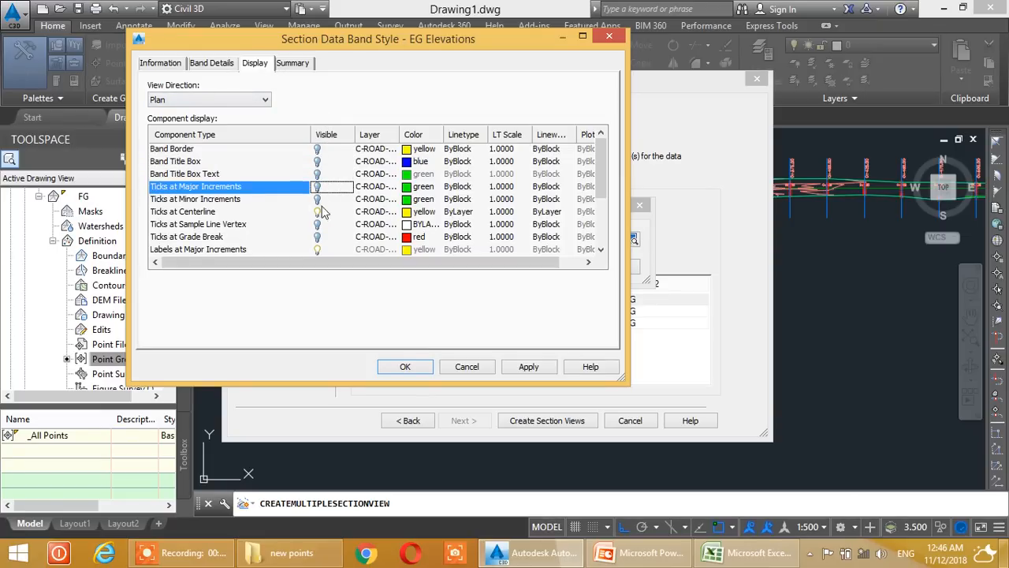
{"action": "left_click", "coordinate": [317, 212]}
{"action": "left_click", "coordinate": [317, 249]}
{"action": "scroll", "coordinate": [323, 213], "scroll_direction": "down", "scroll_amount": 2}
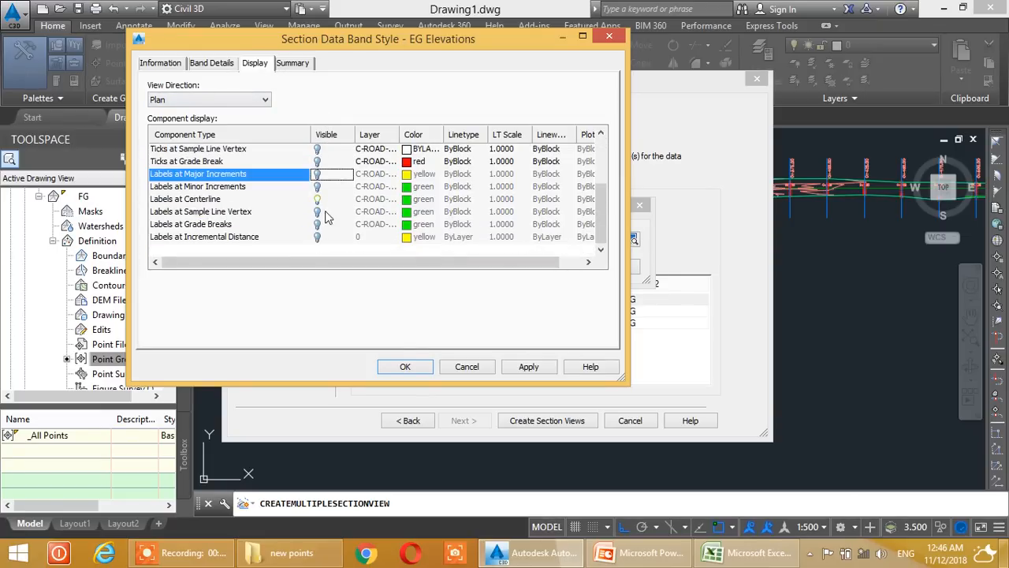
{"action": "left_click", "coordinate": [317, 199]}
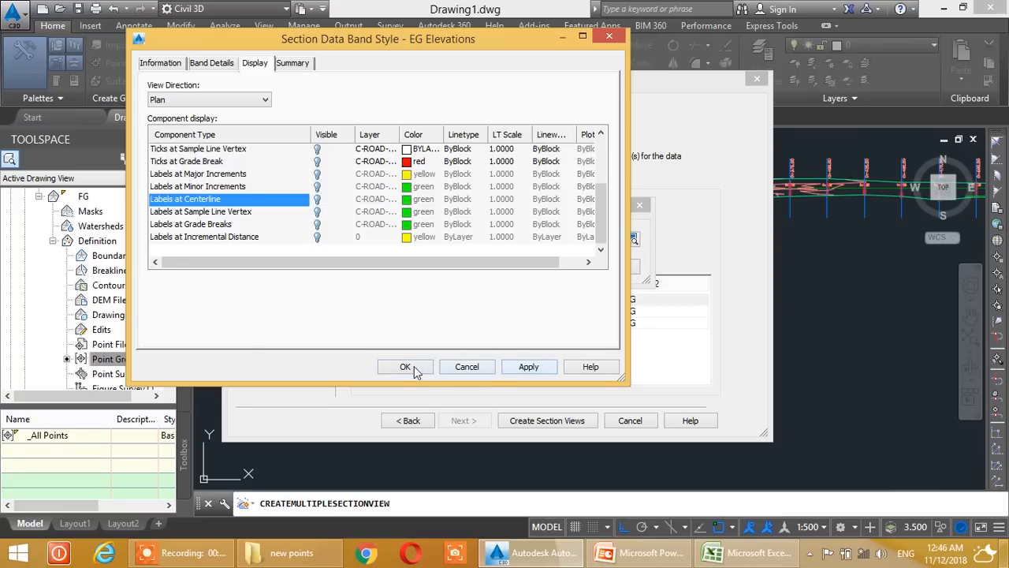
{"action": "left_click", "coordinate": [405, 366]}
{"action": "left_click", "coordinate": [504, 270]}
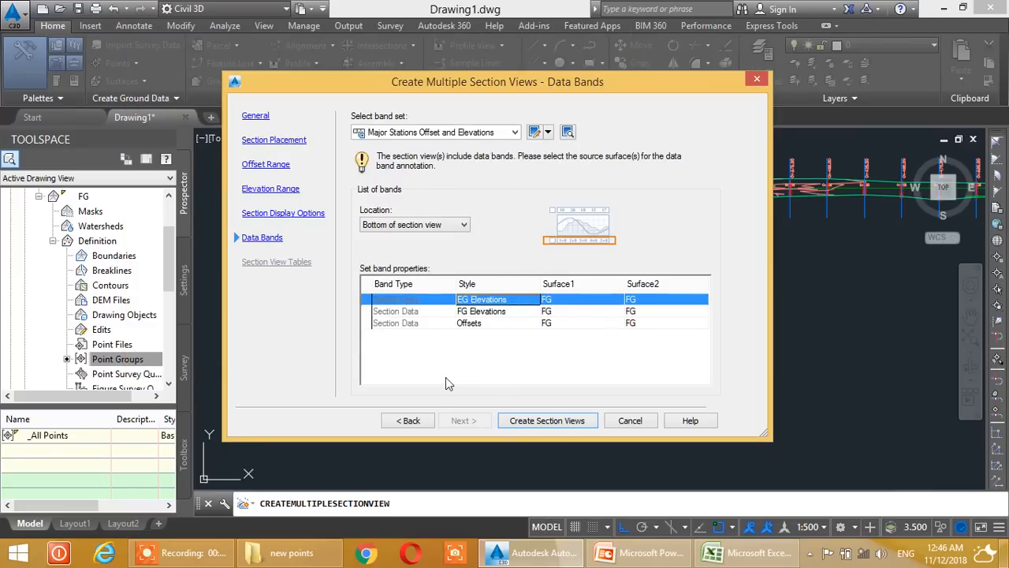
Create the section views and place their origin in the empty area below the alignment plan.
{"action": "left_click", "coordinate": [546, 421]}
{"action": "scroll", "coordinate": [259, 292], "scroll_direction": "down", "scroll_amount": 3}
{"action": "mouse_move", "coordinate": [273, 365]}
{"action": "middle_mouse_down"}
{"action": "mouse_move", "coordinate": [295, 254]}
{"action": "mouse_move", "coordinate": [307, 300]}
{"action": "middle_mouse_up"}
{"action": "middle_click_drag", "start_coordinate": [345, 268], "coordinate": [332, 358]}
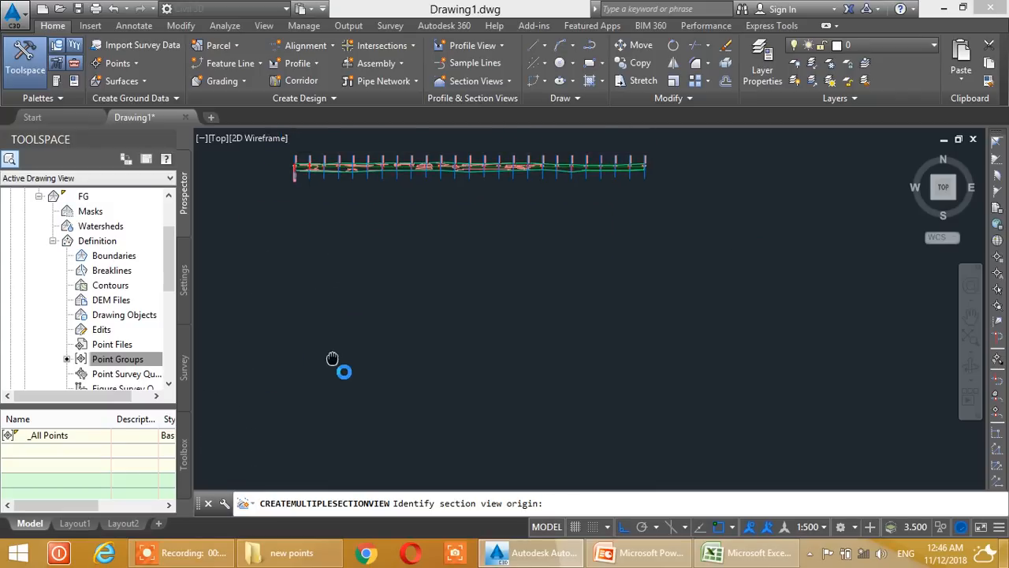
{"action": "left_click", "coordinate": [299, 450]}
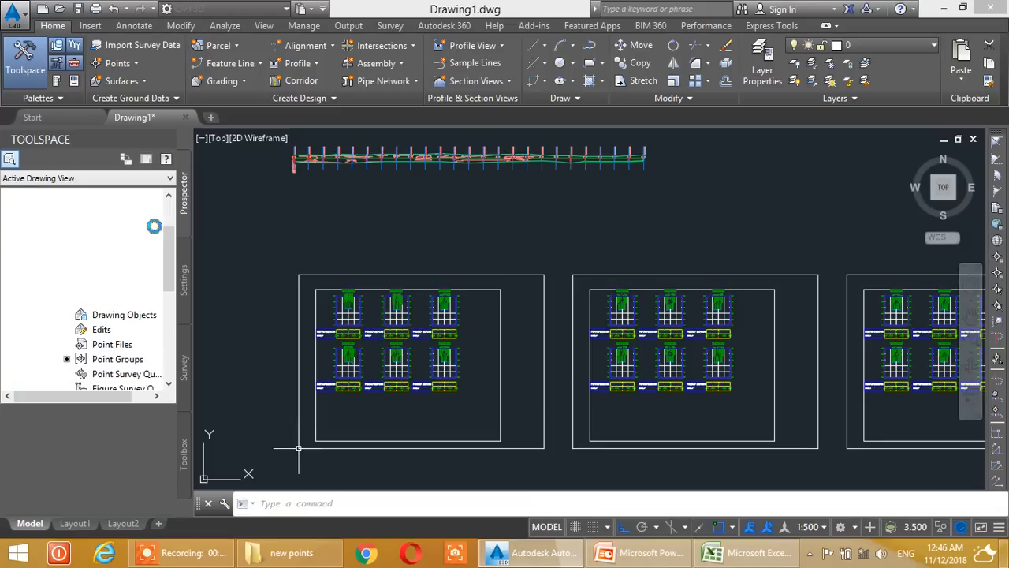
Examine the grids, grade break labels and data bands of the section views on the first sheet.
{"action": "scroll", "coordinate": [345, 318], "scroll_direction": "up", "scroll_amount": 2}
{"action": "scroll", "coordinate": [345, 318], "scroll_direction": "up", "scroll_amount": 3}
{"action": "mouse_move", "coordinate": [394, 271]}
{"action": "middle_mouse_down"}
{"action": "mouse_move", "coordinate": [371, 340]}
{"action": "mouse_move", "coordinate": [376, 246]}
{"action": "mouse_move", "coordinate": [456, 174]}
{"action": "mouse_move", "coordinate": [396, 315]}
{"action": "middle_mouse_up"}
{"action": "scroll", "coordinate": [417, 289], "scroll_direction": "up", "scroll_amount": 2}
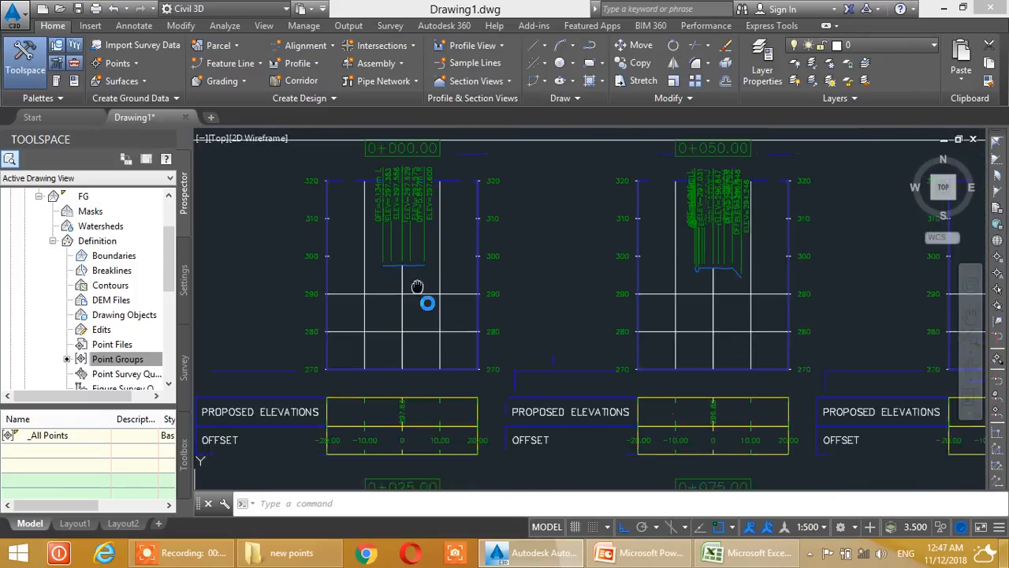
{"action": "mouse_move", "coordinate": [423, 254]}
{"action": "middle_mouse_down"}
{"action": "mouse_move", "coordinate": [403, 331]}
{"action": "mouse_move", "coordinate": [381, 250]}
{"action": "middle_mouse_up"}
{"action": "middle_click_drag", "start_coordinate": [399, 379], "coordinate": [398, 172]}
{"action": "scroll", "coordinate": [378, 222], "scroll_direction": "down", "scroll_amount": 2}
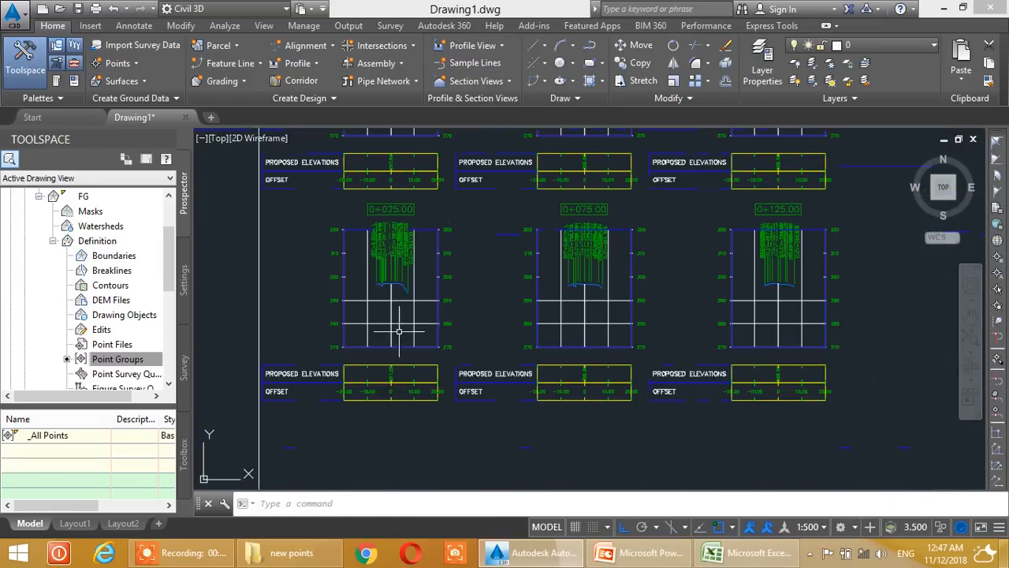
{"action": "middle_click_drag", "start_coordinate": [406, 360], "coordinate": [400, 308]}
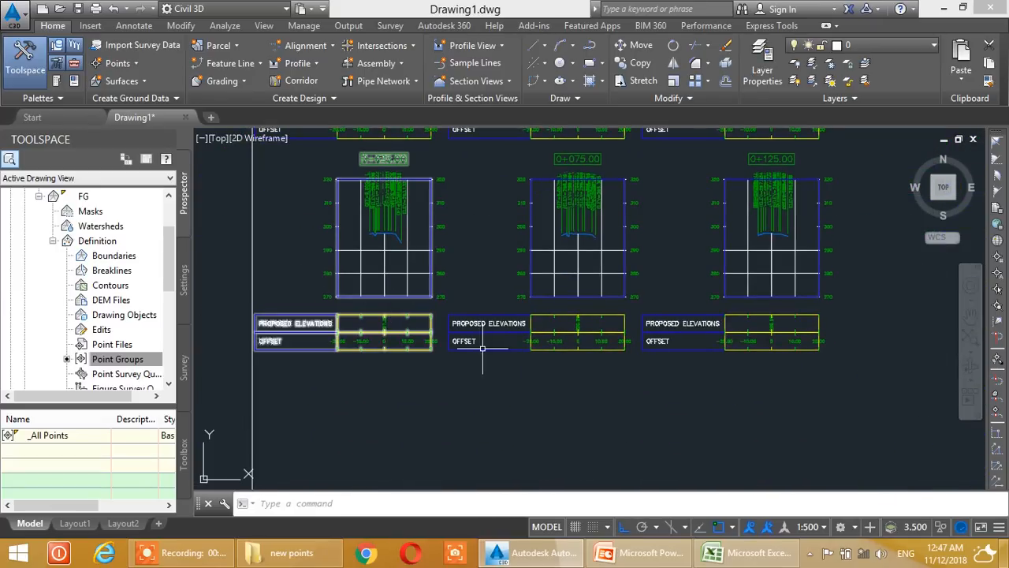
Set the annotation scale to 1:50 and check the label spacing on the 0+025 section.
{"action": "left_click", "coordinate": [815, 527]}
{"action": "left_click", "coordinate": [807, 240]}
{"action": "scroll", "coordinate": [394, 237], "scroll_direction": "up", "scroll_amount": 3}
{"action": "mouse_move", "coordinate": [352, 233]}
{"action": "middle_mouse_down"}
{"action": "mouse_move", "coordinate": [419, 275]}
{"action": "mouse_move", "coordinate": [436, 313]}
{"action": "middle_mouse_up"}
{"action": "scroll", "coordinate": [386, 252], "scroll_direction": "up", "scroll_amount": 8}
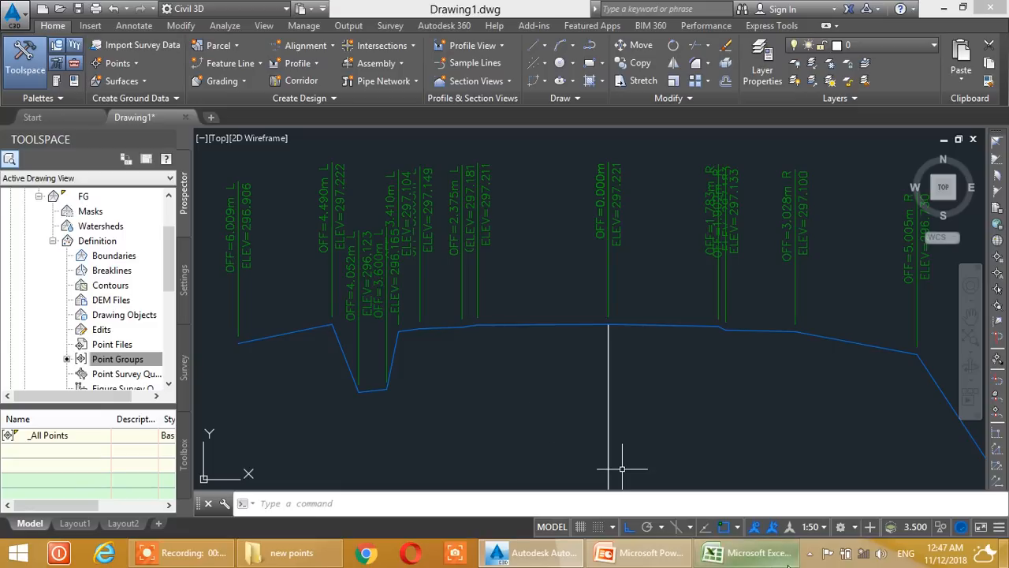
Set the annotation scale to 1:20.
{"action": "left_click", "coordinate": [806, 530]}
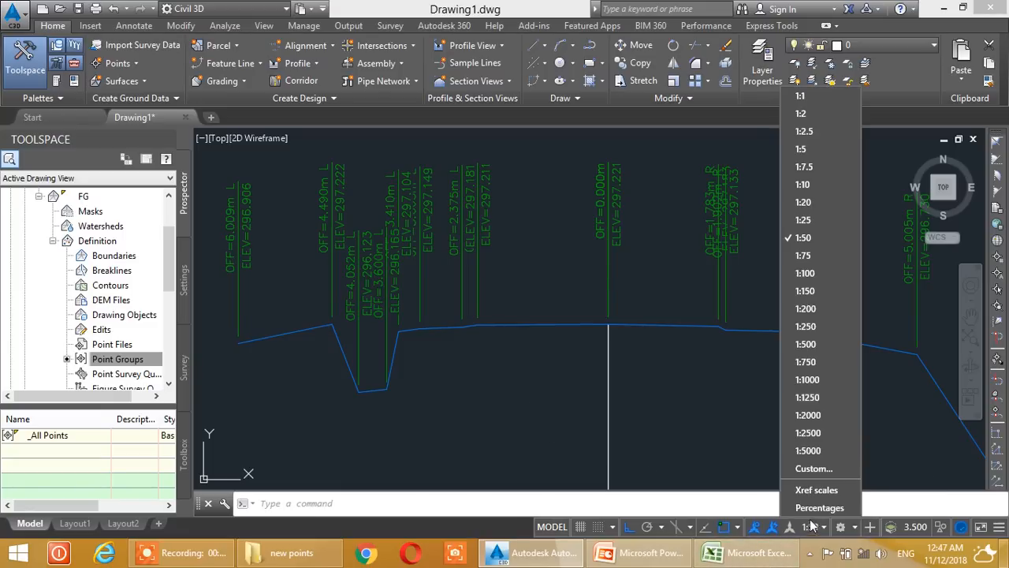
{"action": "left_click", "coordinate": [811, 204]}
{"action": "scroll", "coordinate": [403, 347], "scroll_direction": "up", "scroll_amount": 4}
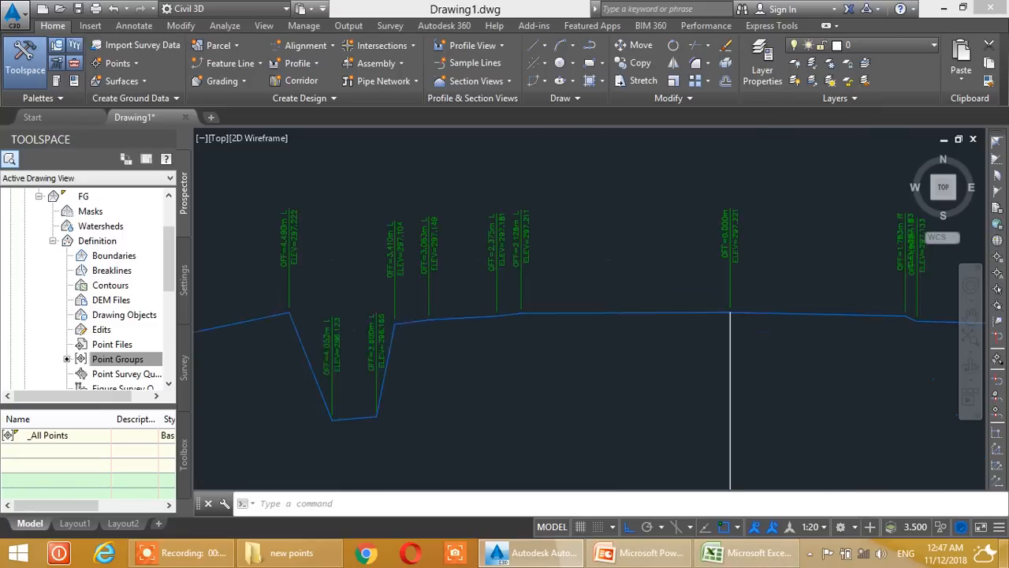
Examine the offset and elevation labels along the FG line of the 0+025 section and the adjacent section.
{"action": "middle_click_drag", "start_coordinate": [608, 345], "coordinate": [447, 347]}
{"action": "middle_click_drag", "start_coordinate": [734, 325], "coordinate": [501, 342]}
{"action": "middle_click_drag", "start_coordinate": [777, 322], "coordinate": [643, 321]}
{"action": "scroll", "coordinate": [700, 317], "scroll_direction": "up", "scroll_amount": 2}
{"action": "scroll", "coordinate": [676, 312], "scroll_direction": "down", "scroll_amount": 4}
{"action": "middle_click_drag", "start_coordinate": [781, 329], "coordinate": [529, 311]}
{"action": "middle_click_drag", "start_coordinate": [713, 327], "coordinate": [603, 295]}
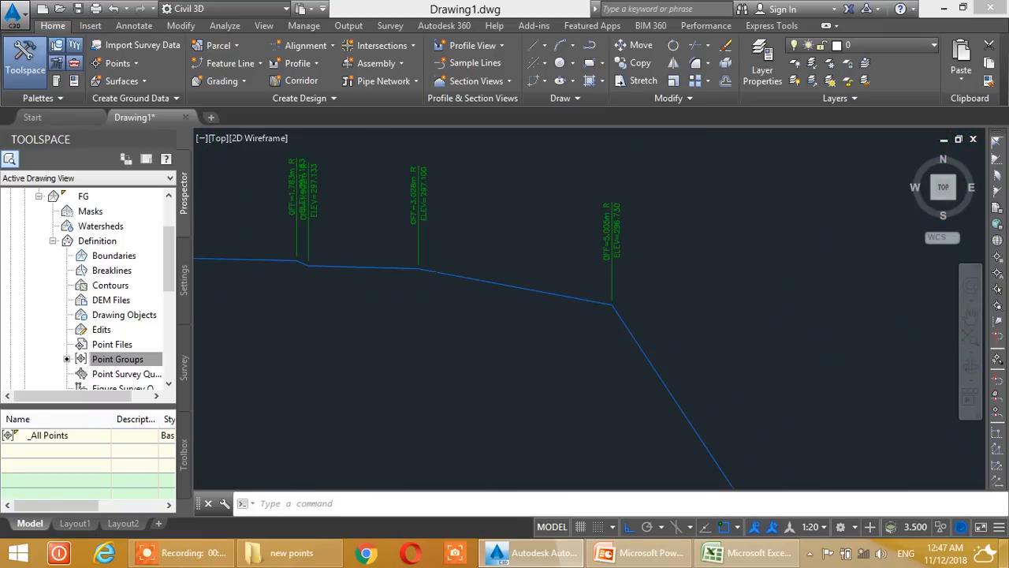
{"action": "middle_click_drag", "start_coordinate": [563, 329], "coordinate": [689, 306]}
{"action": "middle_click_drag", "start_coordinate": [264, 295], "coordinate": [478, 289]}
{"action": "mouse_move", "coordinate": [215, 269]}
{"action": "middle_mouse_down"}
{"action": "mouse_move", "coordinate": [403, 305]}
{"action": "mouse_move", "coordinate": [521, 293]}
{"action": "middle_mouse_up"}
{"action": "scroll", "coordinate": [379, 344], "scroll_direction": "down", "scroll_amount": 2}
{"action": "scroll", "coordinate": [423, 286], "scroll_direction": "down", "scroll_amount": 3}
{"action": "scroll", "coordinate": [472, 284], "scroll_direction": "down", "scroll_amount": 2}
{"action": "scroll", "coordinate": [463, 301], "scroll_direction": "down", "scroll_amount": 6}
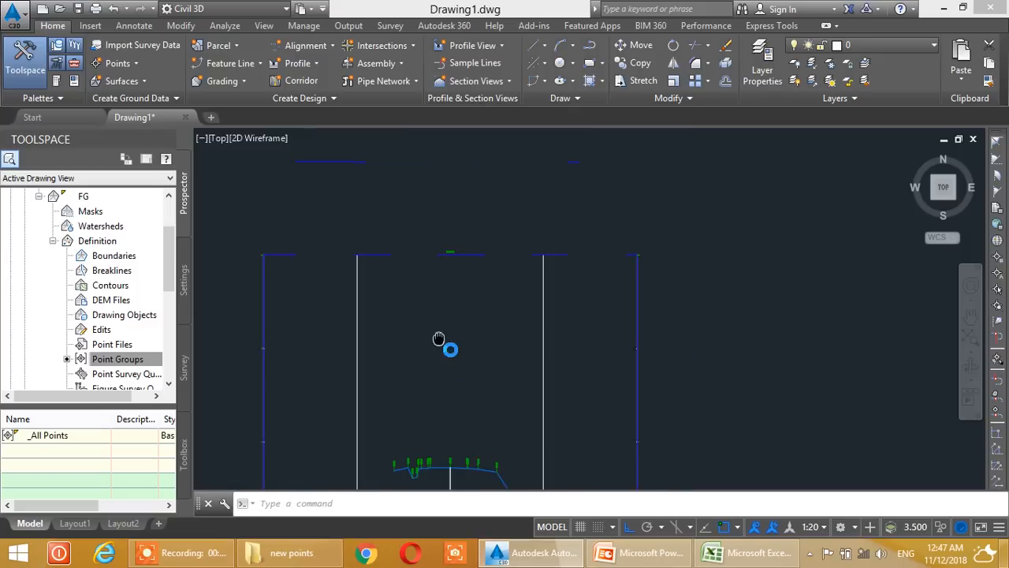
{"action": "scroll", "coordinate": [424, 266], "scroll_direction": "up", "scroll_amount": 8}
{"action": "scroll", "coordinate": [473, 255], "scroll_direction": "up", "scroll_amount": 5}
{"action": "scroll", "coordinate": [499, 280], "scroll_direction": "down", "scroll_amount": 3}
{"action": "scroll", "coordinate": [498, 280], "scroll_direction": "down", "scroll_amount": 5}
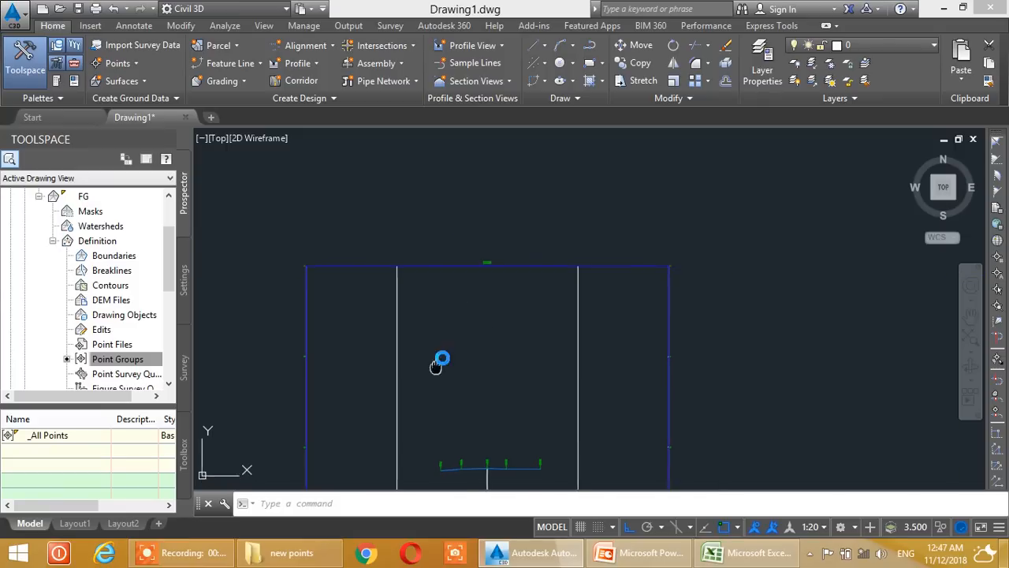
Hide the Toolspace and arrange the drawing window side by side with the Excel sheet of stations, offsets and elevations.
{"action": "left_click", "coordinate": [26, 59]}
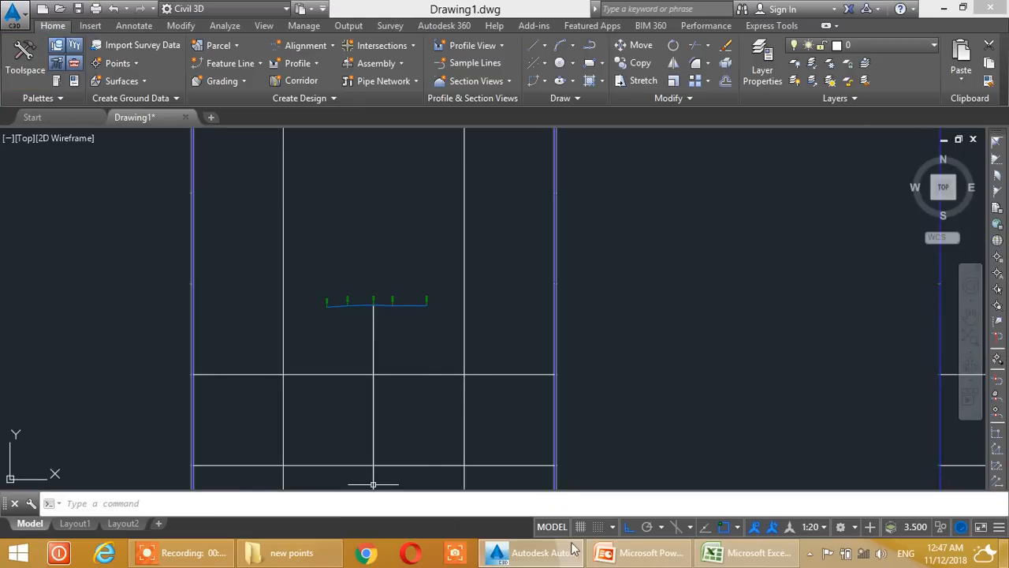
{"action": "left_click", "coordinate": [745, 552]}
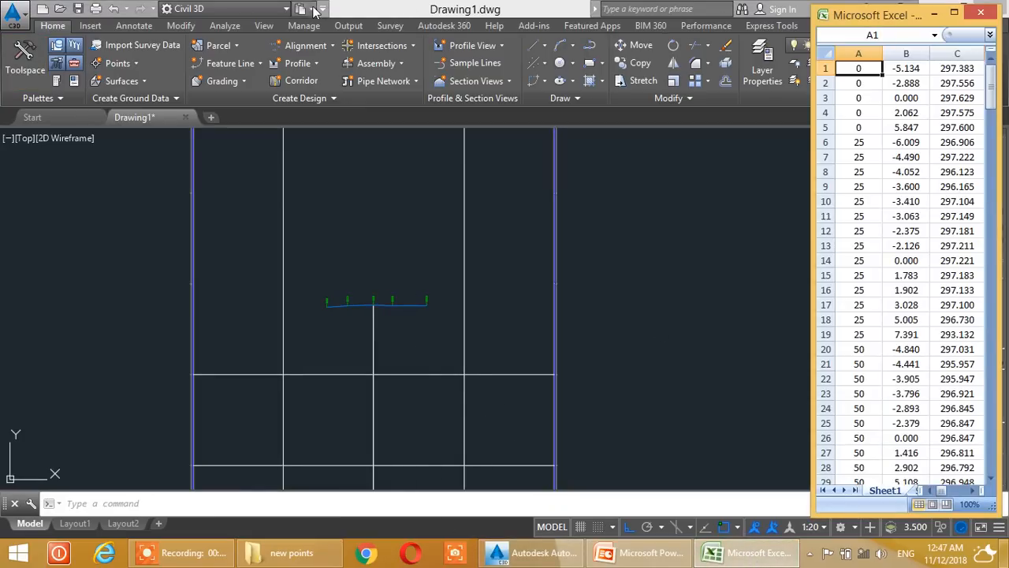
{"action": "left_click", "coordinate": [368, 11]}
{"action": "left_click", "coordinate": [961, 8]}
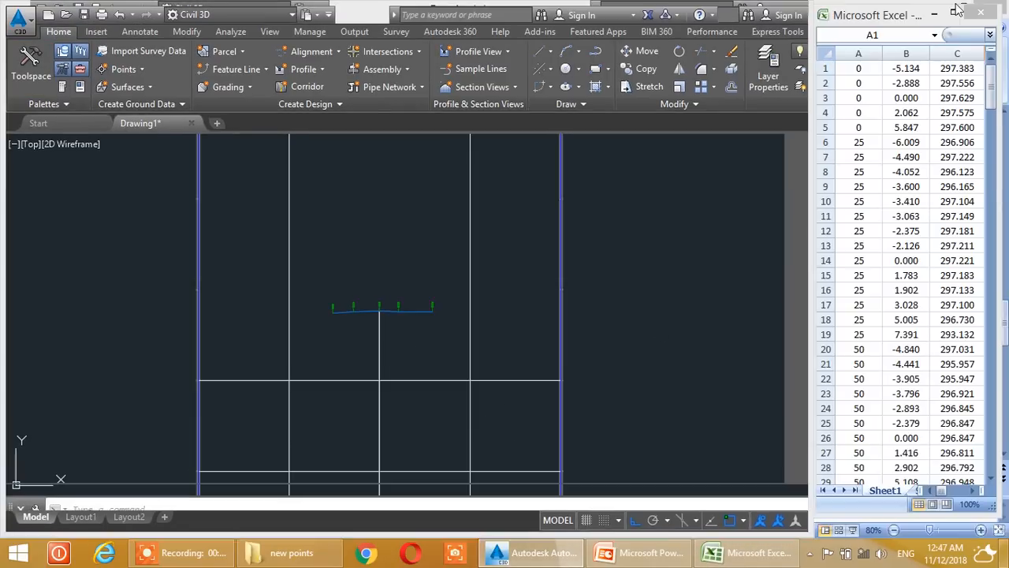
Compare the offset and elevation labels of the 0+000 section with the spreadsheet rows for station 0.
{"action": "scroll", "coordinate": [252, 322], "scroll_direction": "up", "scroll_amount": 4}
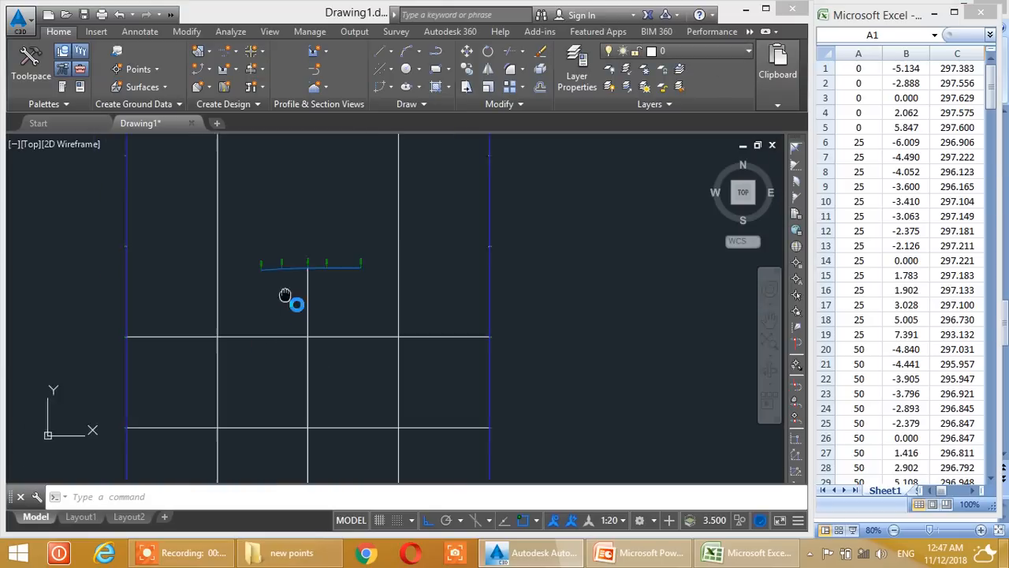
{"action": "left_click", "coordinate": [874, 74]}
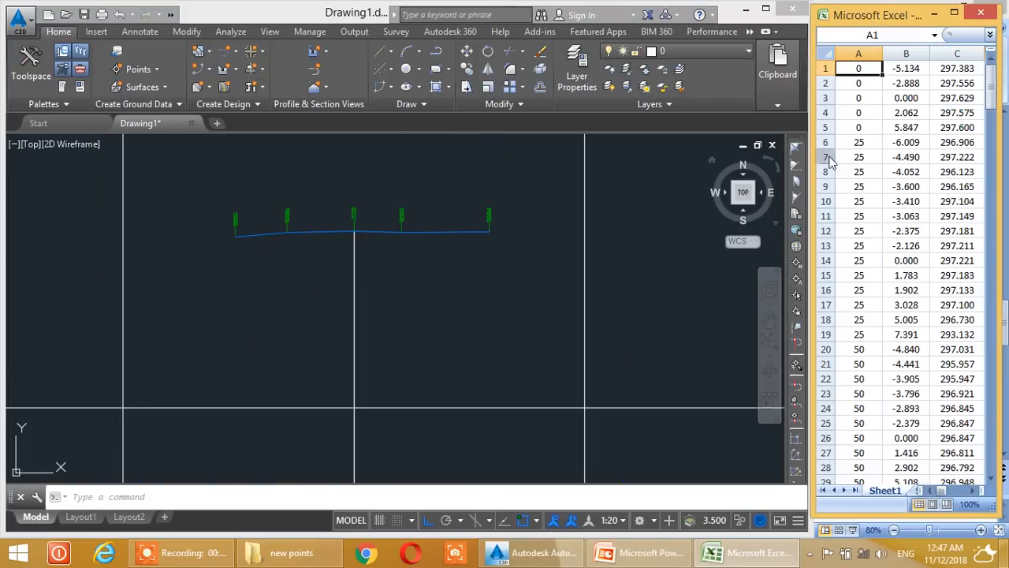
{"action": "scroll", "coordinate": [408, 241], "scroll_direction": "up", "scroll_amount": 5}
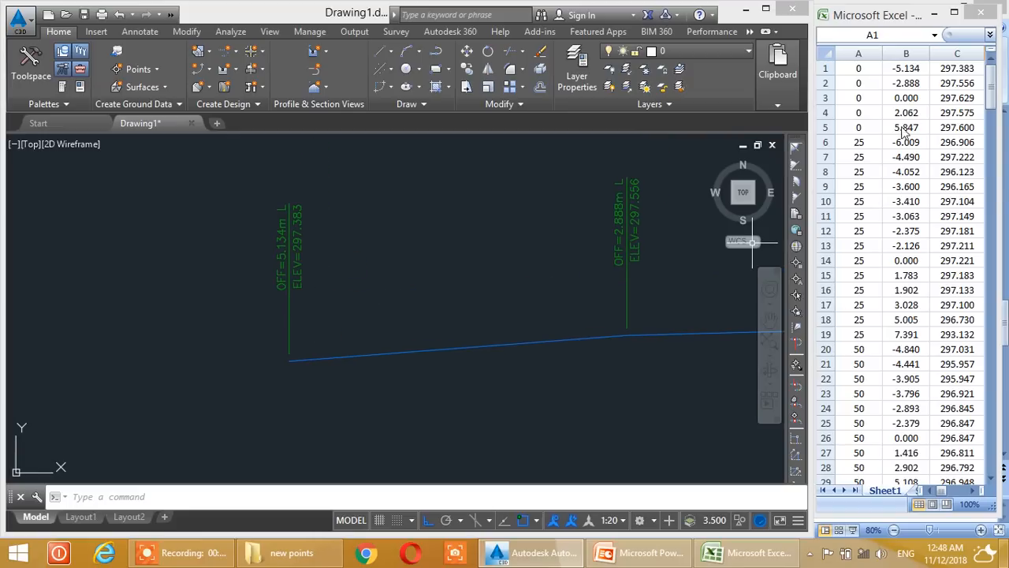
{"action": "left_click", "coordinate": [905, 75]}
{"action": "left_click", "coordinate": [907, 71]}
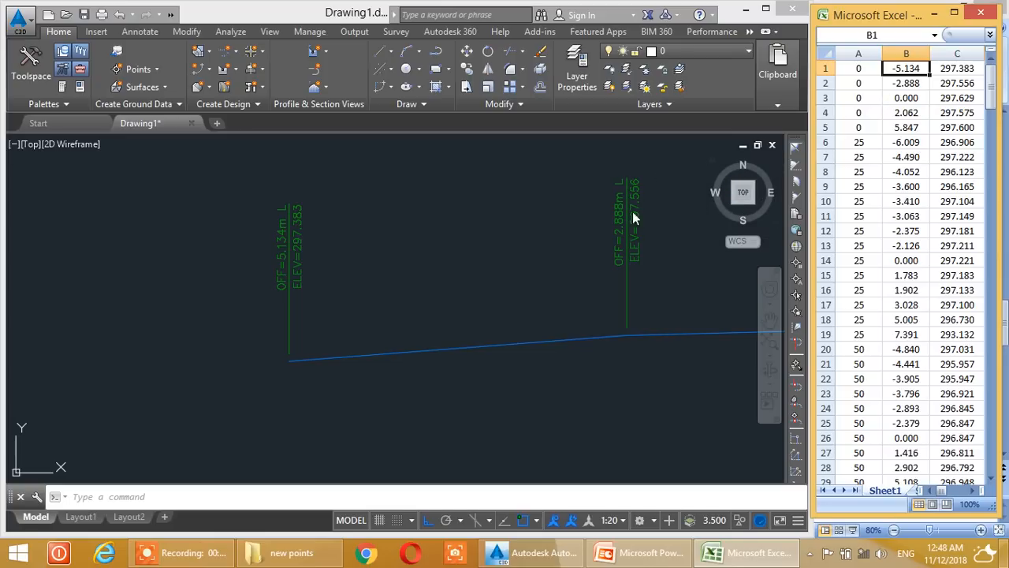
{"action": "left_click", "coordinate": [961, 88]}
{"action": "left_click", "coordinate": [566, 279]}
{"action": "scroll", "coordinate": [566, 279], "scroll_direction": "down", "scroll_amount": 2}
{"action": "middle_click_drag", "start_coordinate": [663, 295], "coordinate": [436, 289]}
{"action": "scroll", "coordinate": [436, 289], "scroll_direction": "up", "scroll_amount": 3}
{"action": "middle_click_drag", "start_coordinate": [394, 246], "coordinate": [361, 265]}
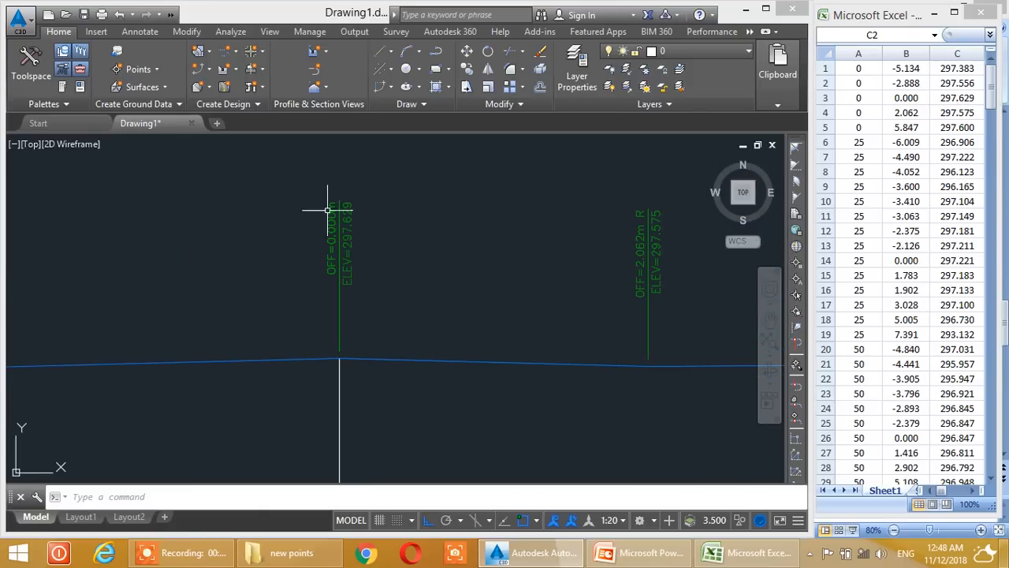
{"action": "middle_click_drag", "start_coordinate": [653, 304], "coordinate": [463, 309]}
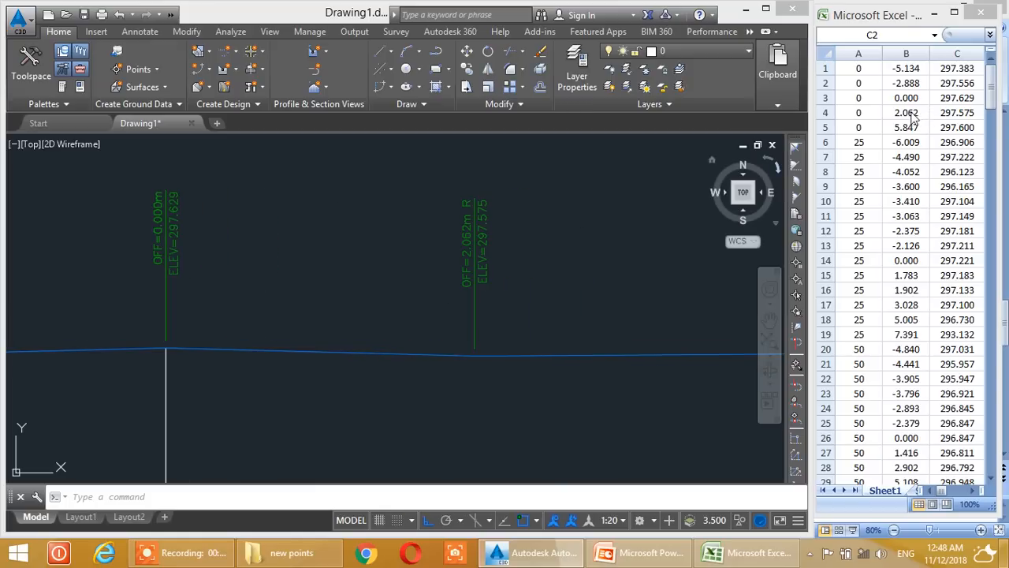
{"action": "middle_click_drag", "start_coordinate": [540, 308], "coordinate": [275, 308]}
{"action": "middle_click_drag", "start_coordinate": [617, 316], "coordinate": [267, 315]}
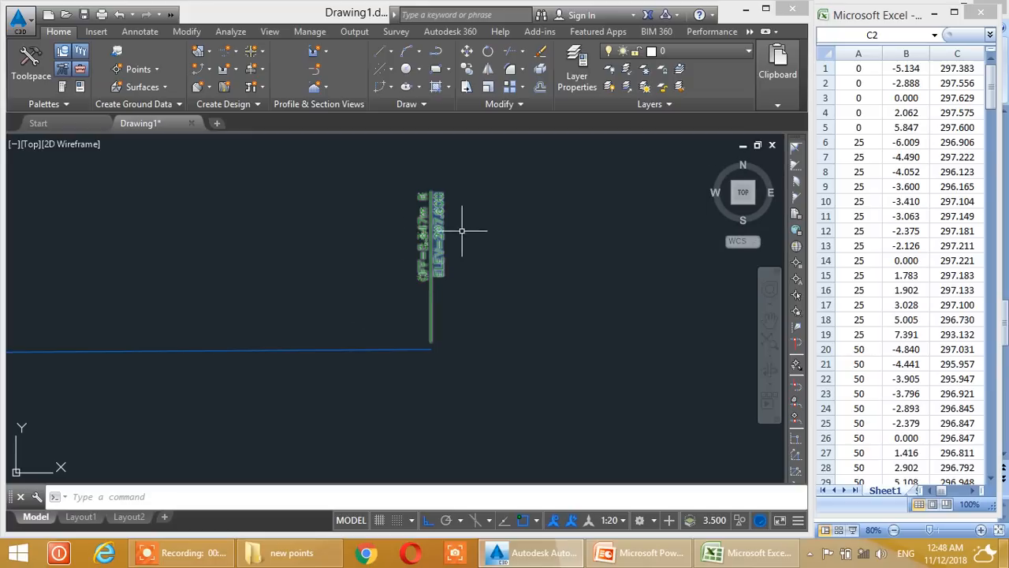
{"action": "scroll", "coordinate": [263, 297], "scroll_direction": "down", "scroll_amount": 3}
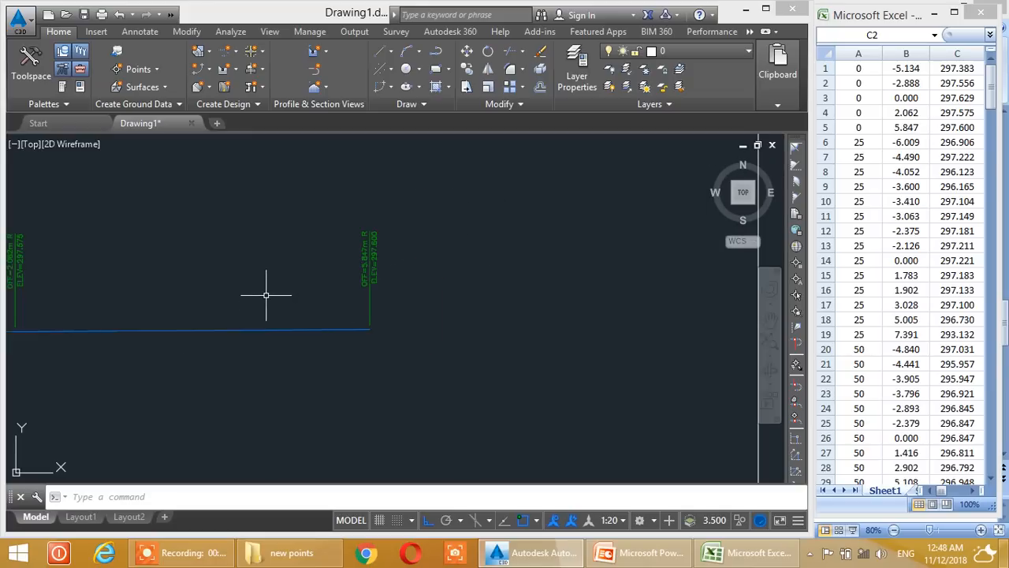
Compare the offset and elevation labels of the 0+025 section with the spreadsheet rows for station 25.
{"action": "scroll", "coordinate": [231, 328], "scroll_direction": "down", "scroll_amount": 3}
{"action": "middle_click_drag", "start_coordinate": [188, 384], "coordinate": [263, 293]}
{"action": "scroll", "coordinate": [263, 294], "scroll_direction": "down", "scroll_amount": 3}
{"action": "scroll", "coordinate": [260, 326], "scroll_direction": "down", "scroll_amount": 4}
{"action": "middle_click_drag", "start_coordinate": [257, 387], "coordinate": [288, 291]}
{"action": "scroll", "coordinate": [290, 290], "scroll_direction": "up", "scroll_amount": 5}
{"action": "middle_click_drag", "start_coordinate": [295, 236], "coordinate": [273, 293]}
{"action": "scroll", "coordinate": [308, 258], "scroll_direction": "up", "scroll_amount": 1}
{"action": "scroll", "coordinate": [308, 257], "scroll_direction": "up", "scroll_amount": 4}
{"action": "middle_click_drag", "start_coordinate": [307, 359], "coordinate": [332, 247]}
{"action": "scroll", "coordinate": [332, 247], "scroll_direction": "up", "scroll_amount": 4}
{"action": "scroll", "coordinate": [334, 204], "scroll_direction": "up", "scroll_amount": 2}
{"action": "scroll", "coordinate": [335, 206], "scroll_direction": "down", "scroll_amount": 4}
{"action": "scroll", "coordinate": [346, 316], "scroll_direction": "down", "scroll_amount": 4}
{"action": "scroll", "coordinate": [345, 378], "scroll_direction": "down", "scroll_amount": 4}
{"action": "middle_click_drag", "start_coordinate": [345, 379], "coordinate": [348, 249]}
{"action": "middle_click_drag", "start_coordinate": [326, 411], "coordinate": [332, 294]}
{"action": "scroll", "coordinate": [363, 312], "scroll_direction": "up", "scroll_amount": 4}
{"action": "middle_click_drag", "start_coordinate": [416, 313], "coordinate": [279, 378]}
{"action": "middle_click_drag", "start_coordinate": [455, 363], "coordinate": [221, 238]}
{"action": "middle_click_drag", "start_coordinate": [127, 199], "coordinate": [302, 322]}
{"action": "scroll", "coordinate": [301, 312], "scroll_direction": "up", "scroll_amount": 4}
{"action": "middle_click_drag", "start_coordinate": [489, 351], "coordinate": [158, 286]}
{"action": "middle_click_drag", "start_coordinate": [547, 384], "coordinate": [290, 256]}
{"action": "scroll", "coordinate": [319, 327], "scroll_direction": "down", "scroll_amount": 4}
{"action": "middle_click_drag", "start_coordinate": [343, 374], "coordinate": [368, 313]}
{"action": "scroll", "coordinate": [367, 313], "scroll_direction": "up", "scroll_amount": 2}
{"action": "scroll", "coordinate": [406, 307], "scroll_direction": "up", "scroll_amount": 2}
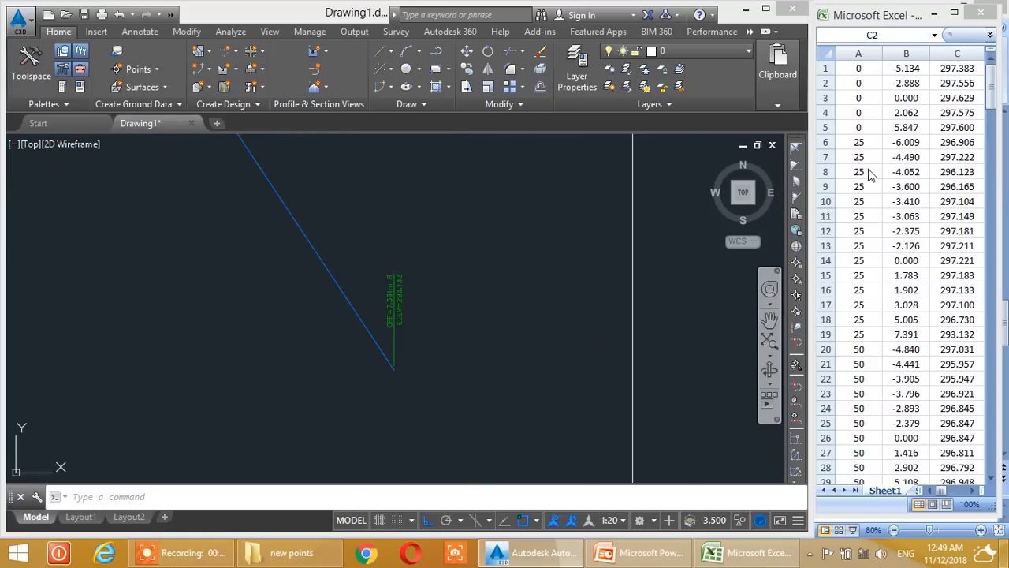
{"action": "left_click", "coordinate": [893, 277]}
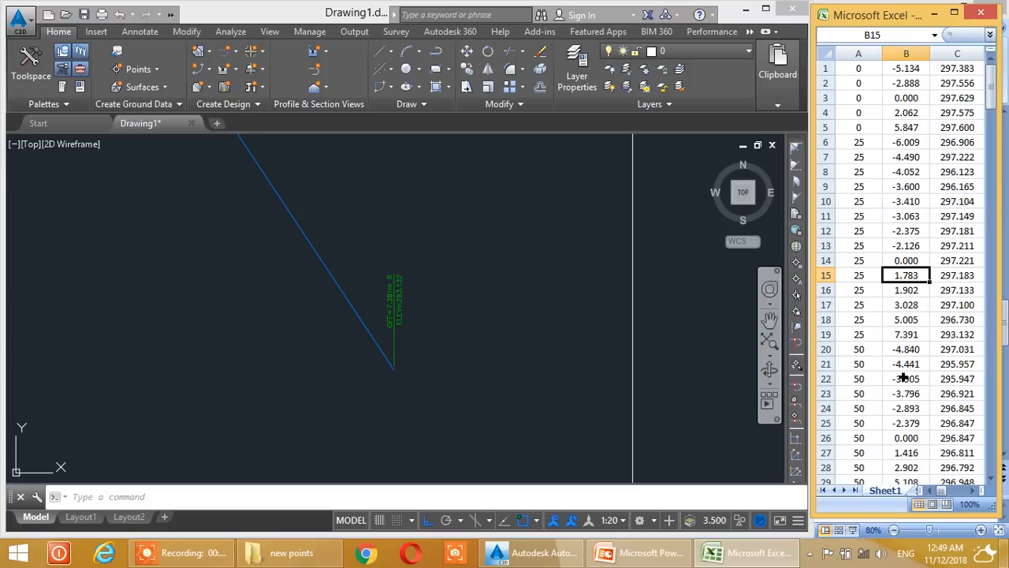
{"action": "left_click", "coordinate": [910, 337]}
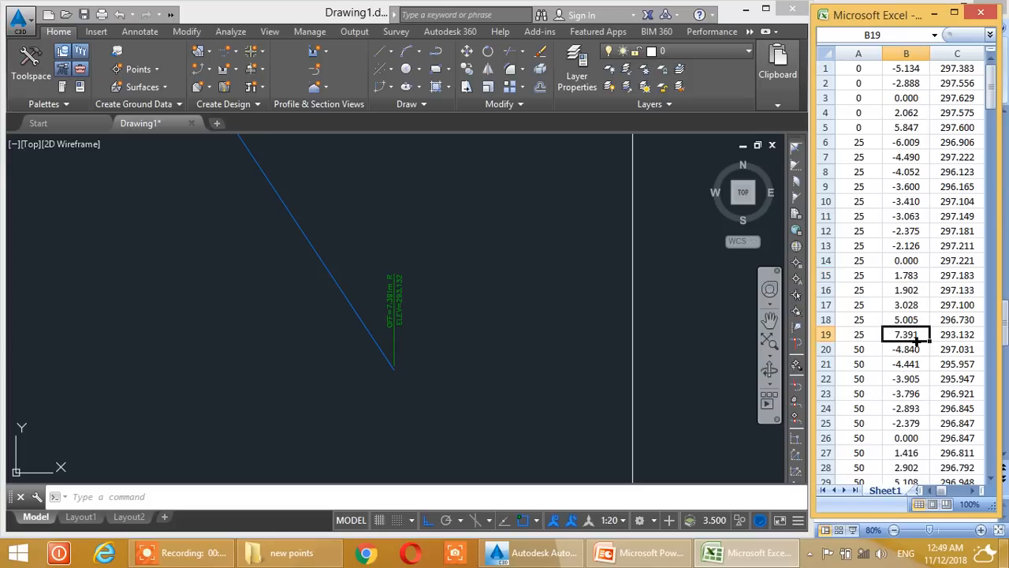
{"action": "scroll", "coordinate": [399, 316], "scroll_direction": "up", "scroll_amount": 4}
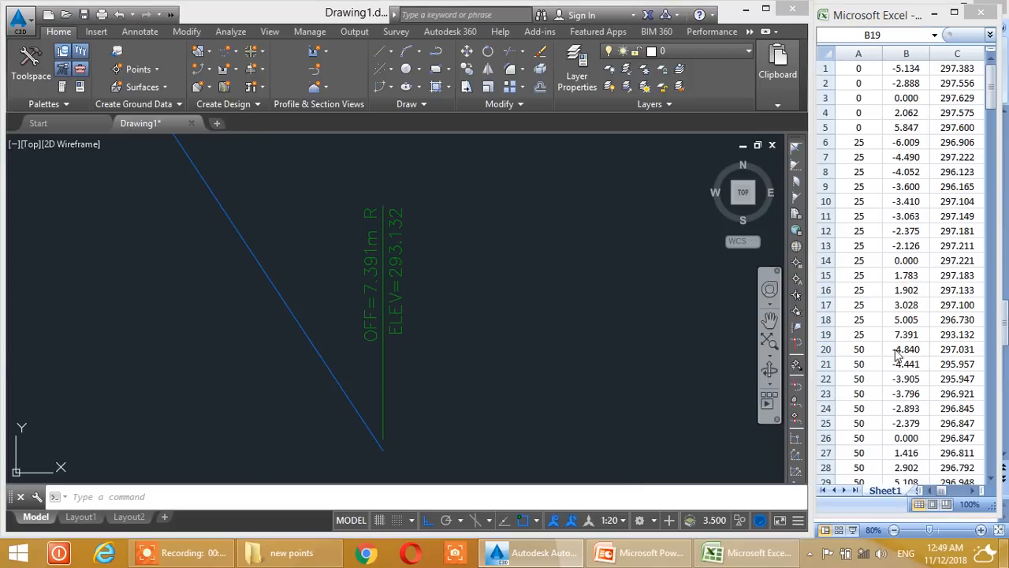
Examine the labels of a neighbouring section view and the overall arrangement of the sections on the sheet.
{"action": "scroll", "coordinate": [401, 316], "scroll_direction": "down", "scroll_amount": 8}
{"action": "middle_click_drag", "start_coordinate": [214, 308], "coordinate": [380, 313]}
{"action": "scroll", "coordinate": [237, 287], "scroll_direction": "down", "scroll_amount": 6}
{"action": "scroll", "coordinate": [254, 279], "scroll_direction": "down", "scroll_amount": 3}
{"action": "scroll", "coordinate": [255, 279], "scroll_direction": "up", "scroll_amount": 6}
{"action": "mouse_move", "coordinate": [308, 318]}
{"action": "middle_mouse_down"}
{"action": "mouse_move", "coordinate": [282, 285]}
{"action": "mouse_move", "coordinate": [209, 294]}
{"action": "middle_mouse_up"}
{"action": "mouse_move", "coordinate": [475, 293]}
{"action": "middle_mouse_down"}
{"action": "mouse_move", "coordinate": [300, 297]}
{"action": "mouse_move", "coordinate": [429, 294]}
{"action": "middle_mouse_up"}
{"action": "middle_click_drag", "start_coordinate": [347, 268], "coordinate": [537, 320]}
{"action": "middle_click_drag", "start_coordinate": [206, 262], "coordinate": [402, 317]}
{"action": "scroll", "coordinate": [191, 264], "scroll_direction": "up", "scroll_amount": 2}
{"action": "scroll", "coordinate": [191, 263], "scroll_direction": "down", "scroll_amount": 6}
{"action": "middle_click_drag", "start_coordinate": [293, 202], "coordinate": [270, 285]}
{"action": "mouse_move", "coordinate": [220, 213]}
{"action": "middle_mouse_down"}
{"action": "mouse_move", "coordinate": [232, 253]}
{"action": "mouse_move", "coordinate": [238, 228]}
{"action": "mouse_move", "coordinate": [224, 220]}
{"action": "middle_mouse_up"}
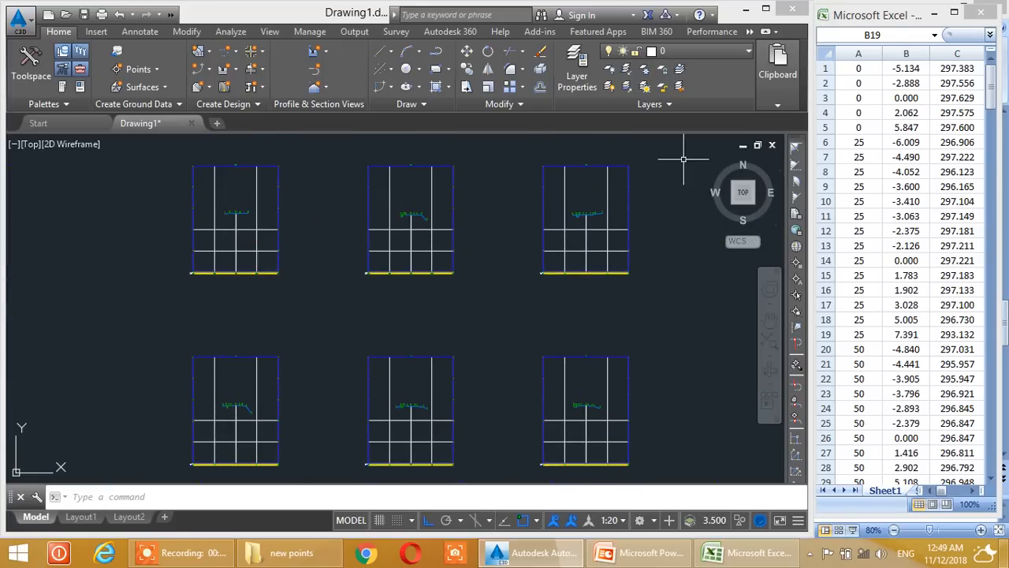
Set the drawing's annotation scale to 1:75 and check the label sizes on the section views.
{"action": "left_click", "coordinate": [625, 521]}
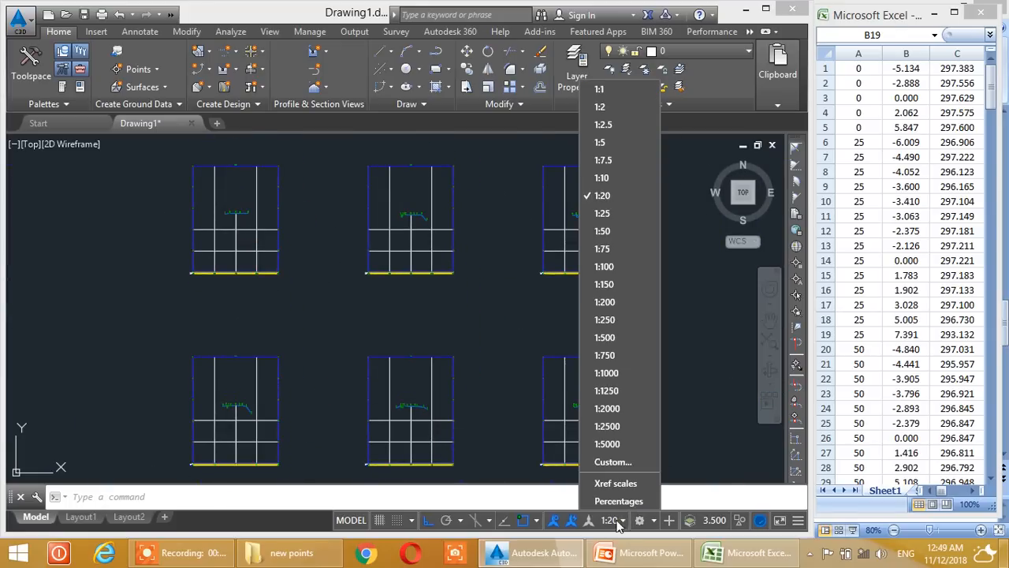
{"action": "left_click", "coordinate": [613, 244]}
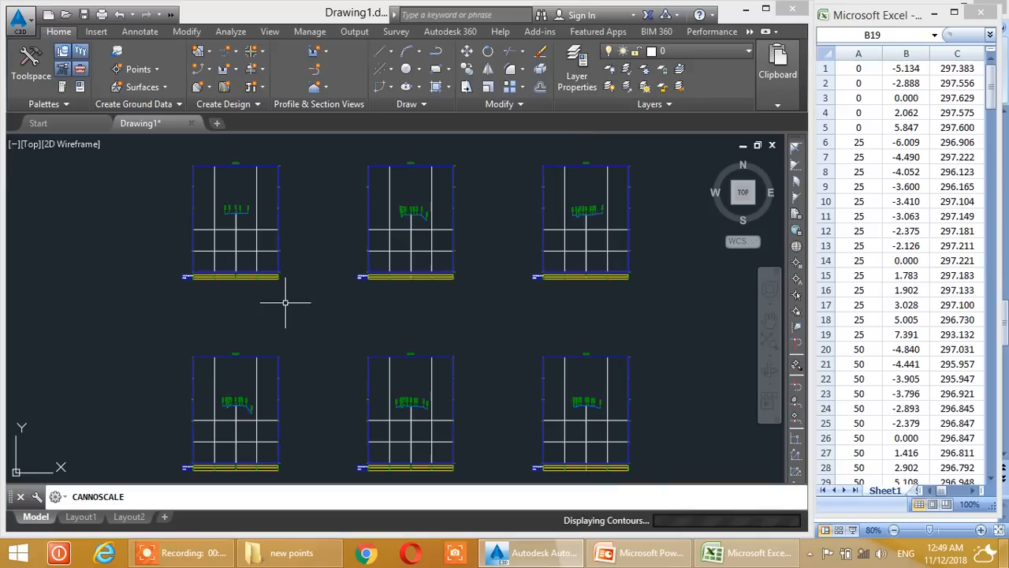
{"action": "scroll", "coordinate": [401, 286], "scroll_direction": "up", "scroll_amount": 4}
{"action": "middle_click_drag", "start_coordinate": [229, 303], "coordinate": [534, 301]}
{"action": "scroll", "coordinate": [265, 253], "scroll_direction": "up", "scroll_amount": 2}
{"action": "scroll", "coordinate": [266, 254], "scroll_direction": "down", "scroll_amount": 6}
{"action": "middle_click_drag", "start_coordinate": [274, 280], "coordinate": [272, 261]}
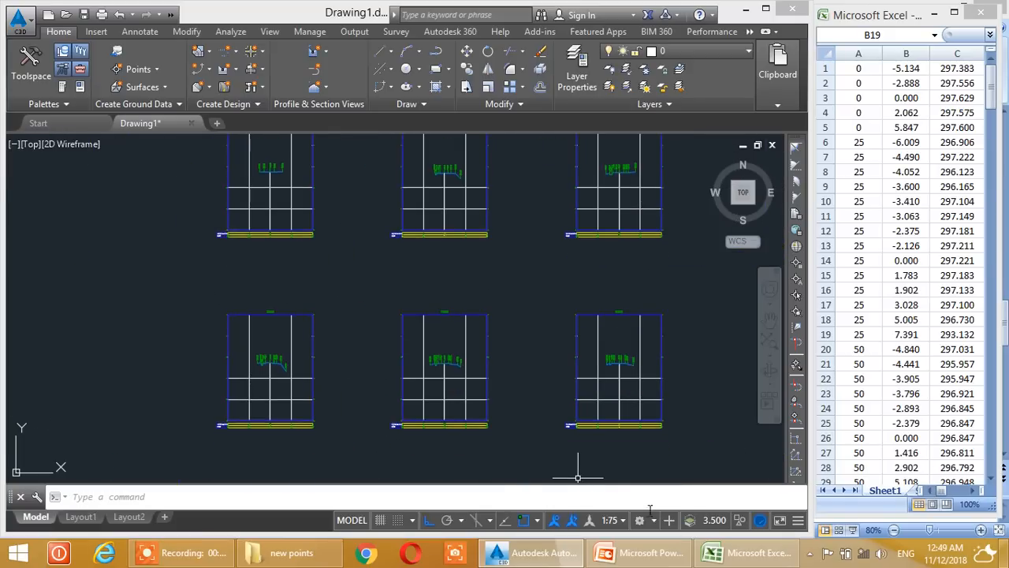
Set the drawing's annotation scale to 1:150 and check the labels and data band of the 0+000 section.
{"action": "left_click", "coordinate": [628, 522]}
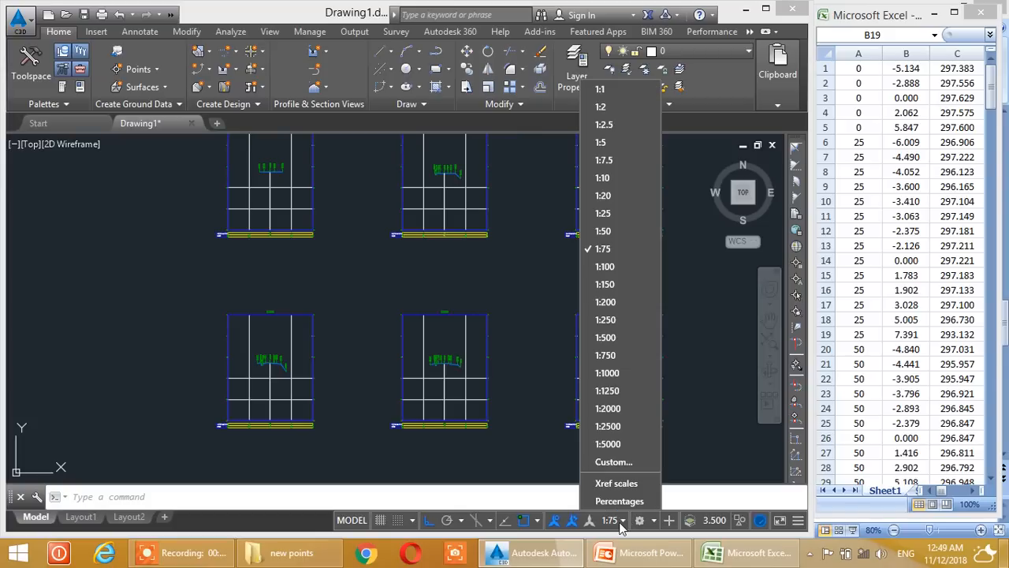
{"action": "left_click", "coordinate": [607, 287]}
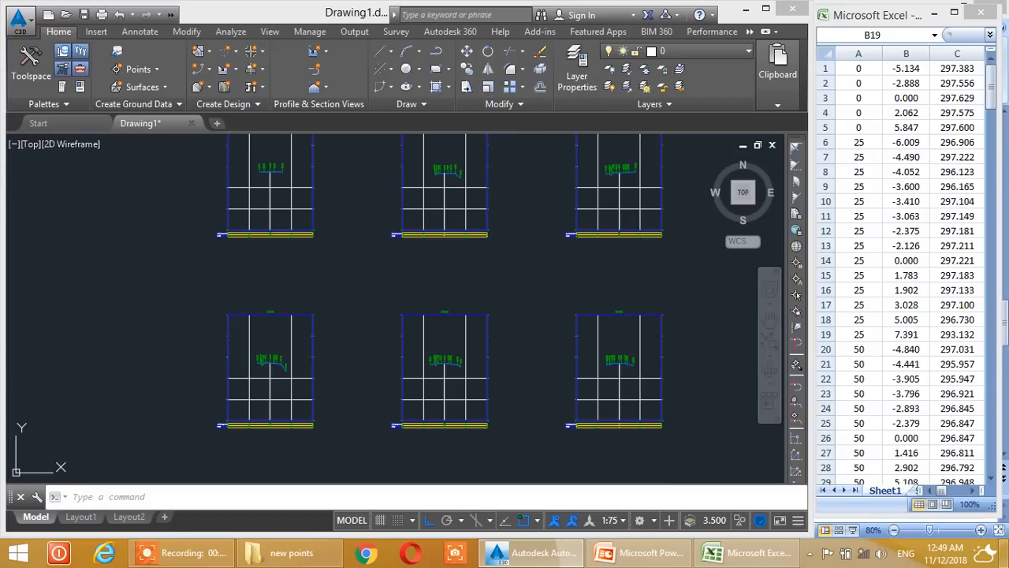
{"action": "scroll", "coordinate": [342, 231], "scroll_direction": "up", "scroll_amount": 5}
{"action": "scroll", "coordinate": [276, 324], "scroll_direction": "down", "scroll_amount": 1}
{"action": "scroll", "coordinate": [308, 316], "scroll_direction": "up", "scroll_amount": 1}
{"action": "scroll", "coordinate": [329, 289], "scroll_direction": "down", "scroll_amount": 3}
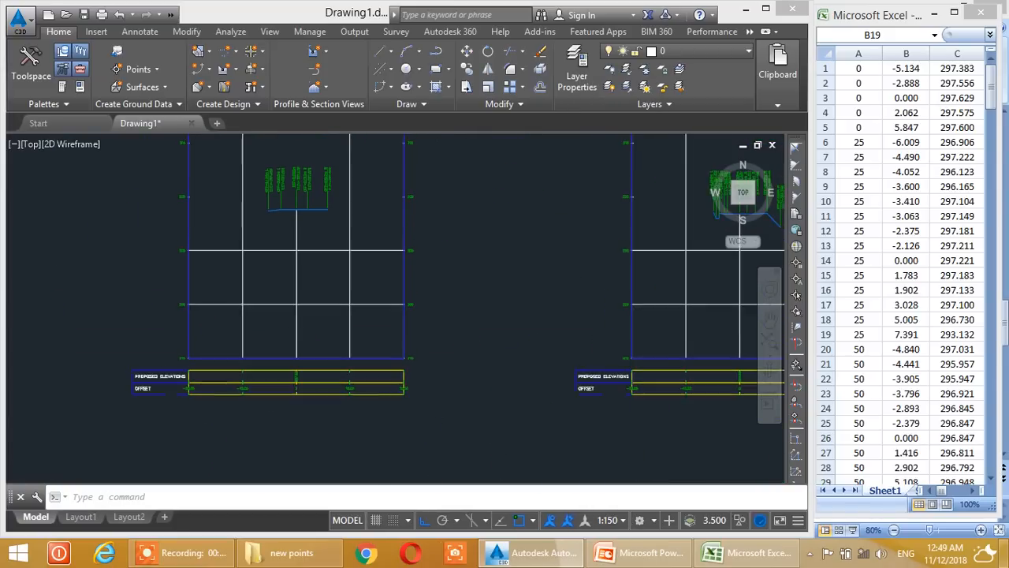
{"action": "scroll", "coordinate": [282, 339], "scroll_direction": "up", "scroll_amount": 4}
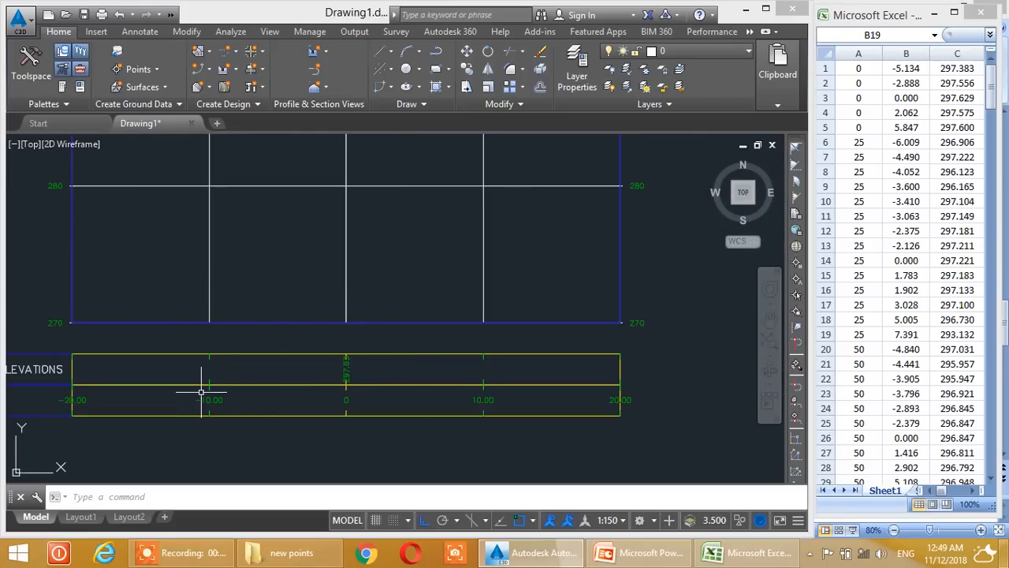
{"action": "scroll", "coordinate": [317, 345], "scroll_direction": "down", "scroll_amount": 4}
{"action": "scroll", "coordinate": [304, 342], "scroll_direction": "up", "scroll_amount": 3}
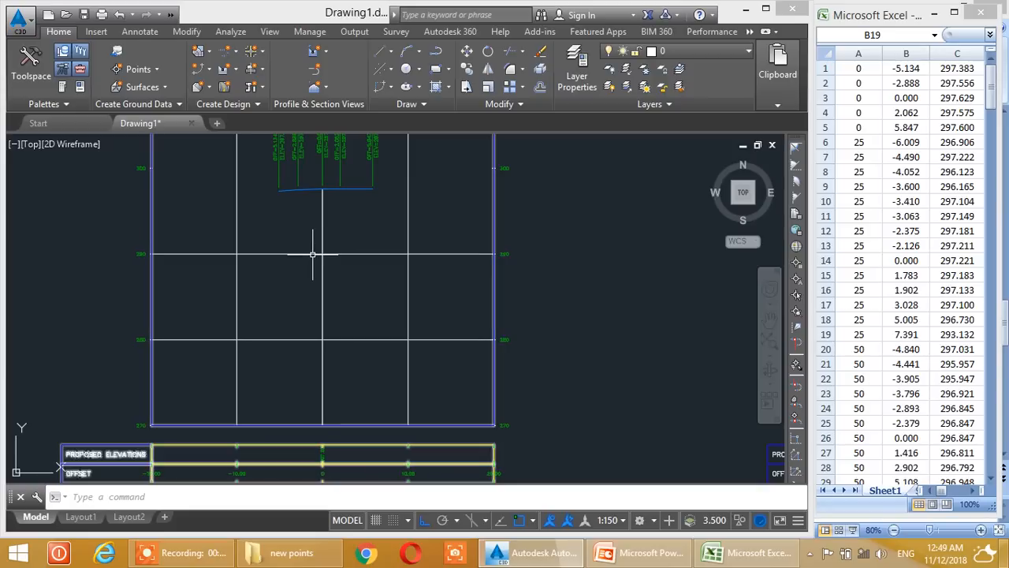
Open the Road Section view style of the 0+000 section view for editing and bring up its horizontal axis settings.
{"action": "left_click", "coordinate": [284, 253]}
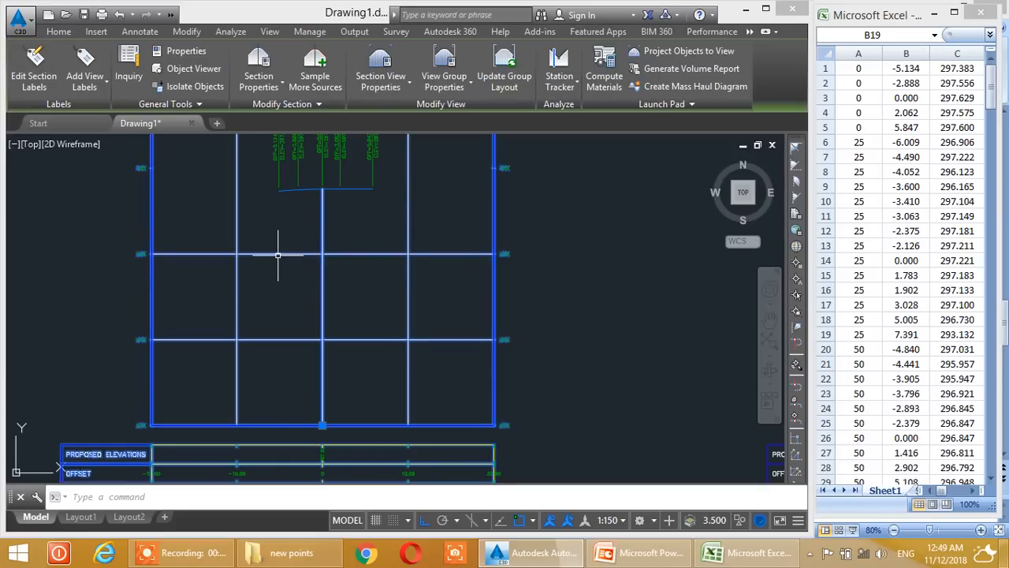
{"action": "right_click", "coordinate": [277, 253]}
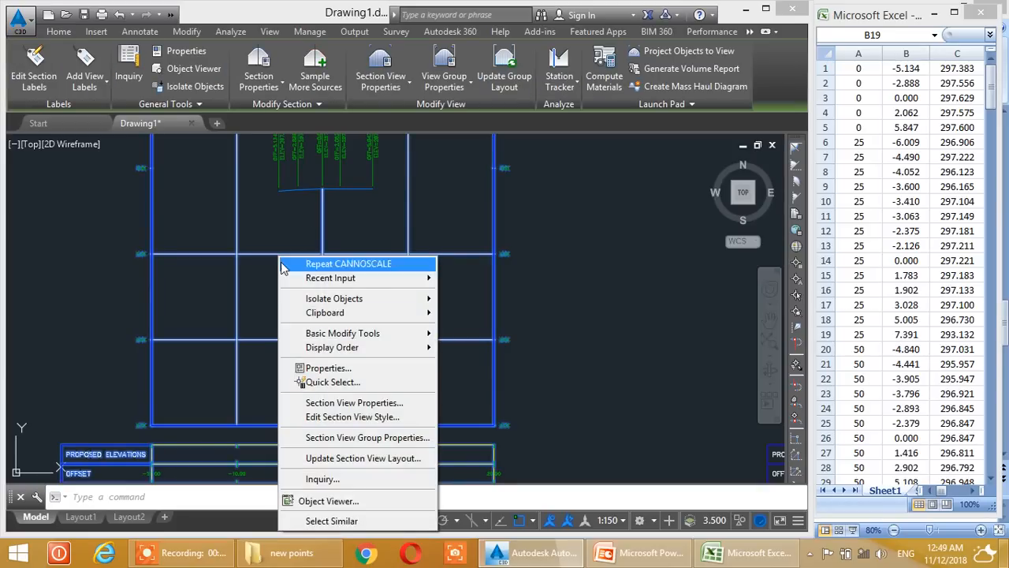
{"action": "left_click", "coordinate": [376, 423]}
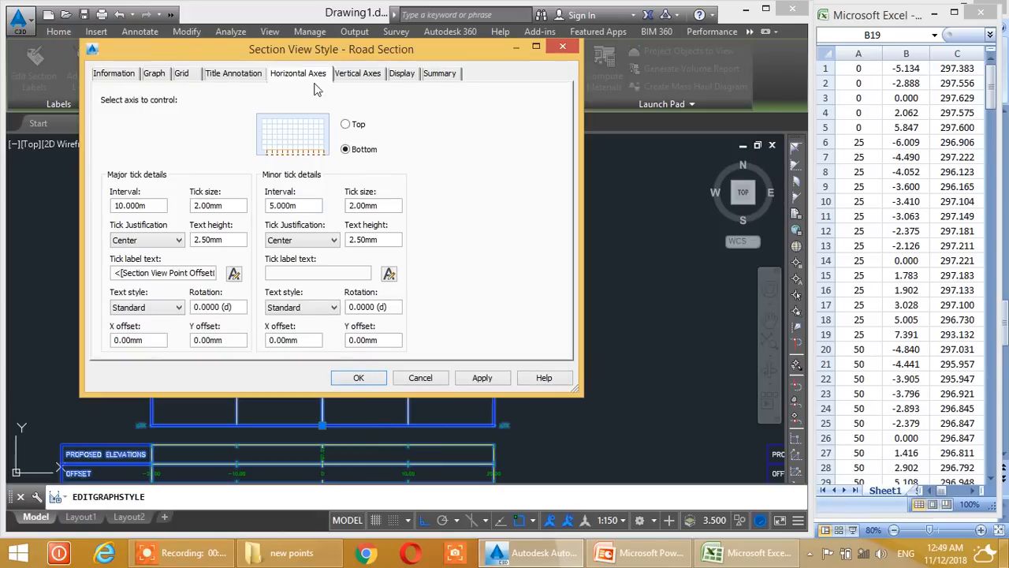
{"action": "left_click", "coordinate": [182, 74]}
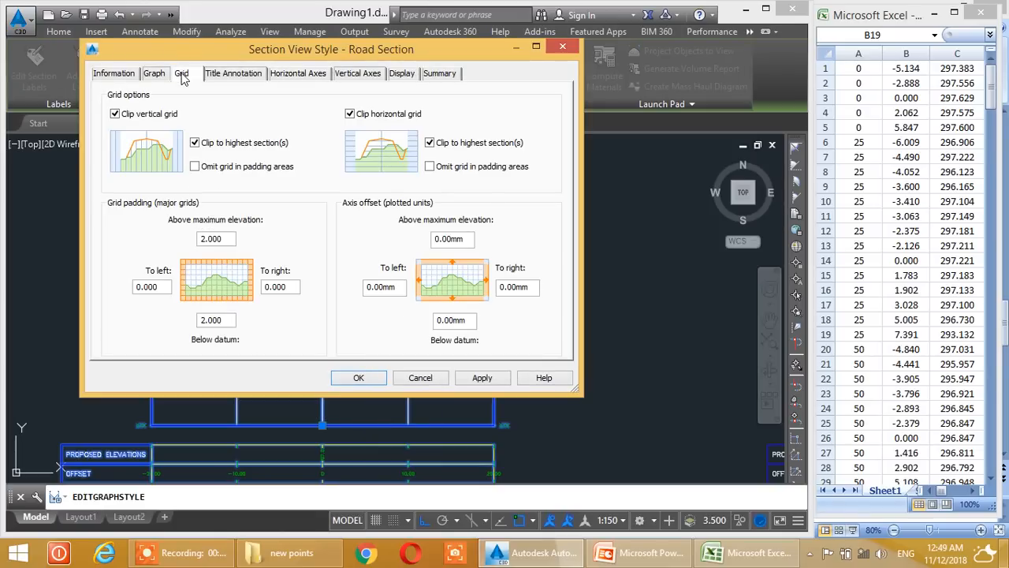
{"action": "left_click", "coordinate": [157, 73]}
{"action": "left_click", "coordinate": [236, 74]}
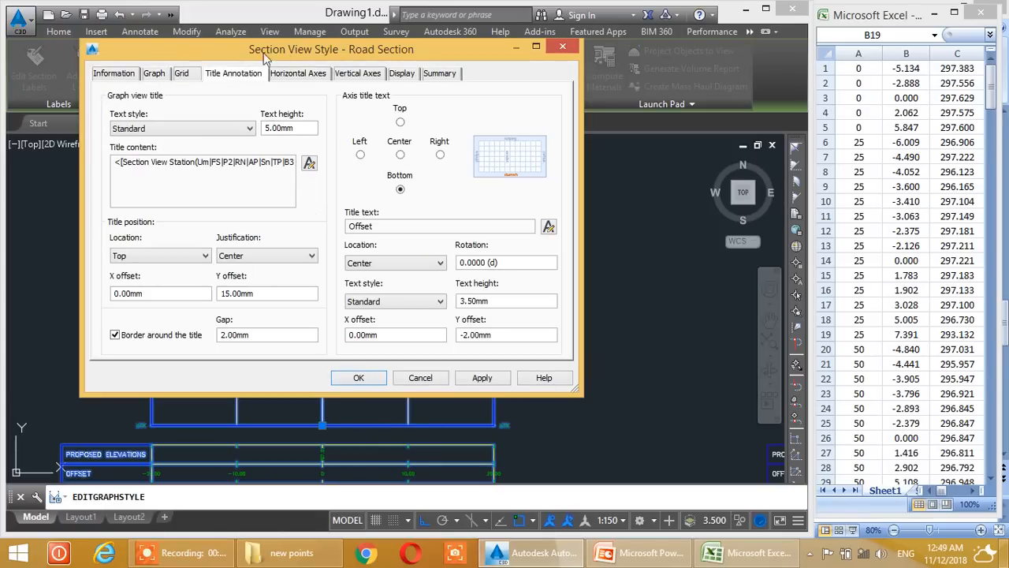
{"action": "left_click", "coordinate": [290, 75]}
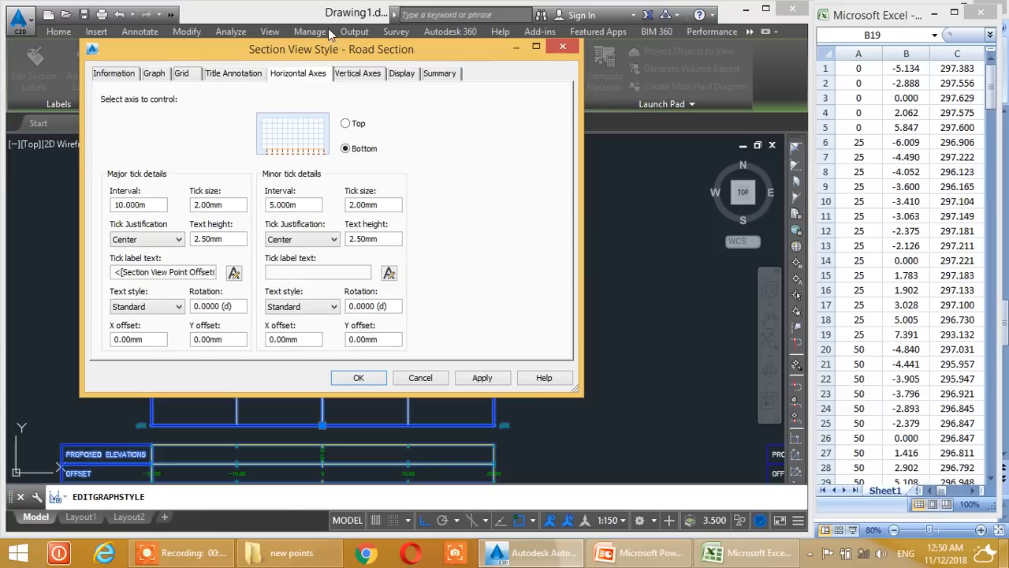
Set the bottom horizontal axis intervals to 5 m for major ticks and 2.5 m for minor ticks, and apply the style.
{"action": "left_click_drag", "start_coordinate": [327, 52], "coordinate": [462, 63]}
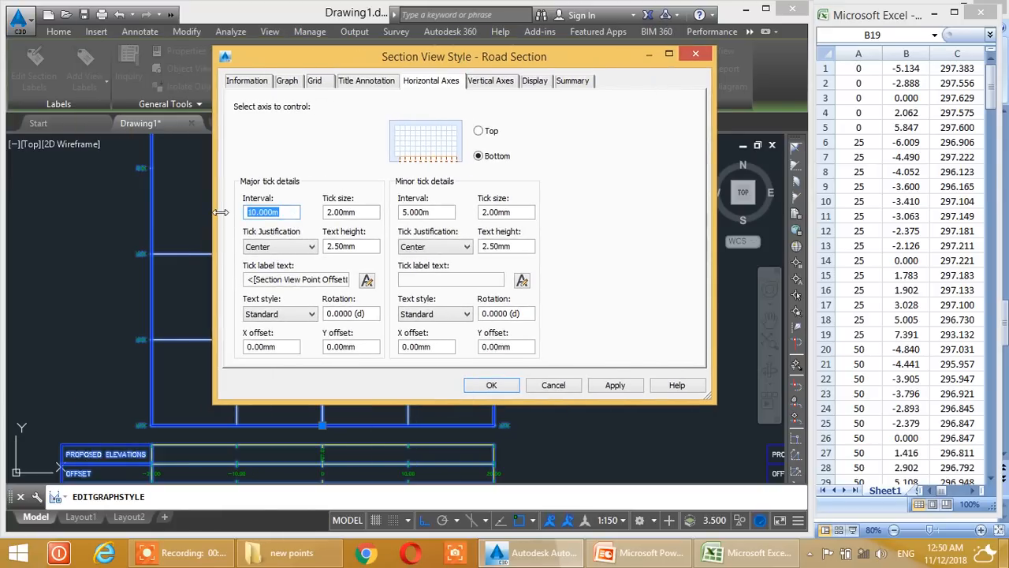
{"action": "type", "text": "5"}
{"action": "left_click_drag", "start_coordinate": [432, 216], "coordinate": [380, 212]}
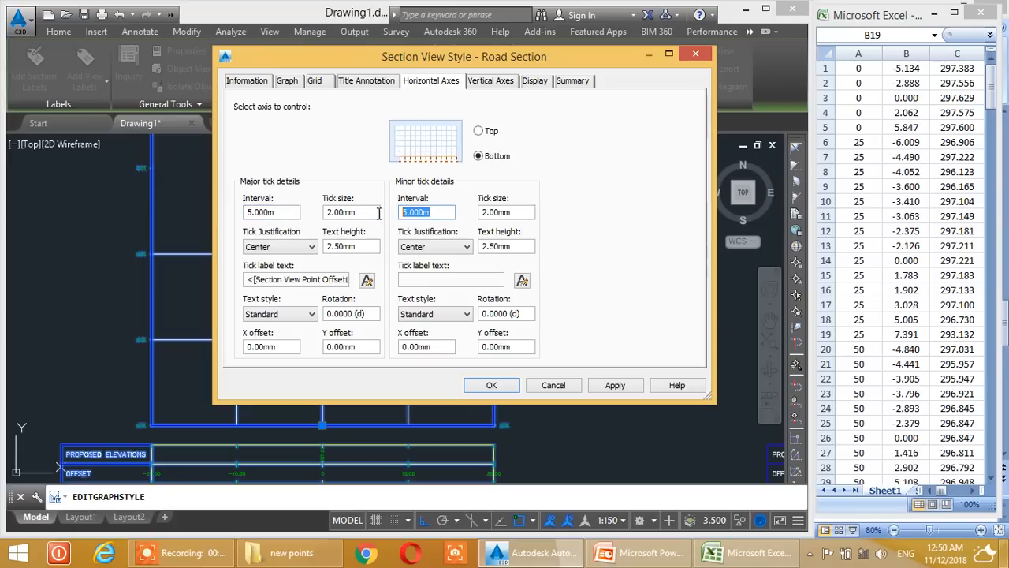
{"action": "type", "text": "2.5"}
{"action": "left_click", "coordinate": [623, 392]}
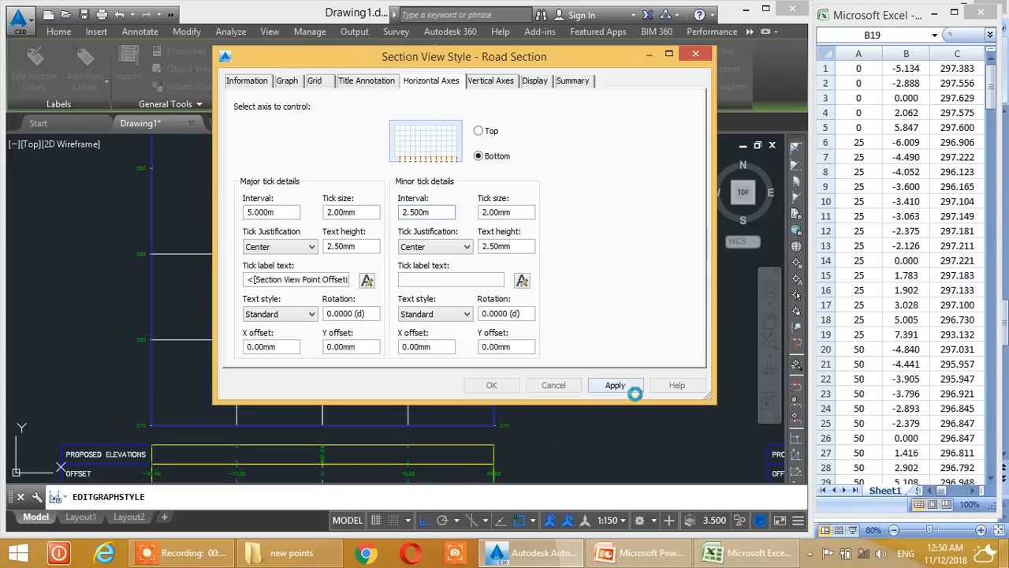
{"action": "left_click", "coordinate": [492, 386]}
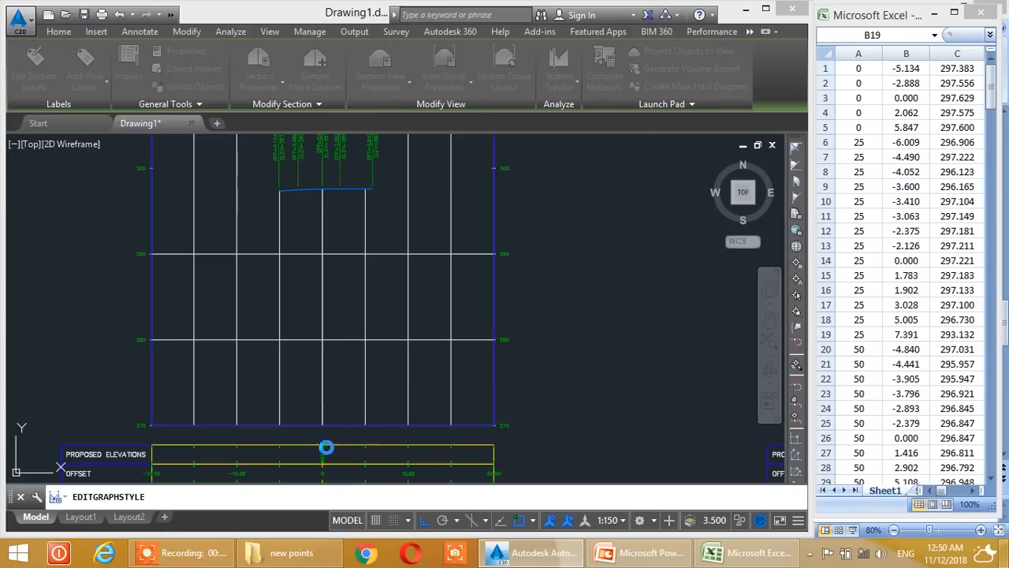
Examine the proposed elevations and offset band and the point labels of the 0+000 section view.
{"action": "scroll", "coordinate": [343, 255], "scroll_direction": "down", "scroll_amount": 2}
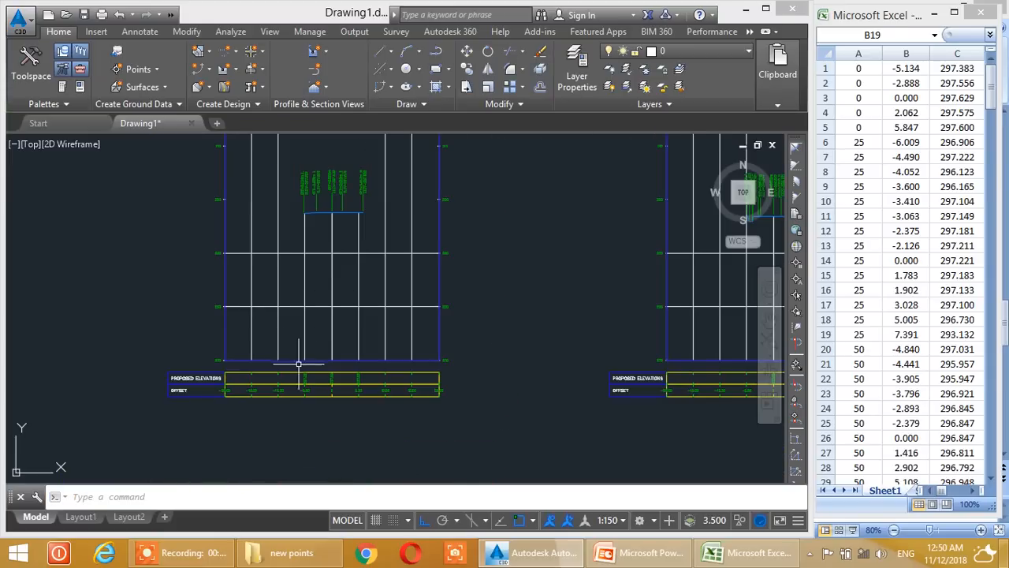
{"action": "middle_click_drag", "start_coordinate": [299, 361], "coordinate": [319, 280]}
{"action": "scroll", "coordinate": [319, 280], "scroll_direction": "up", "scroll_amount": 2}
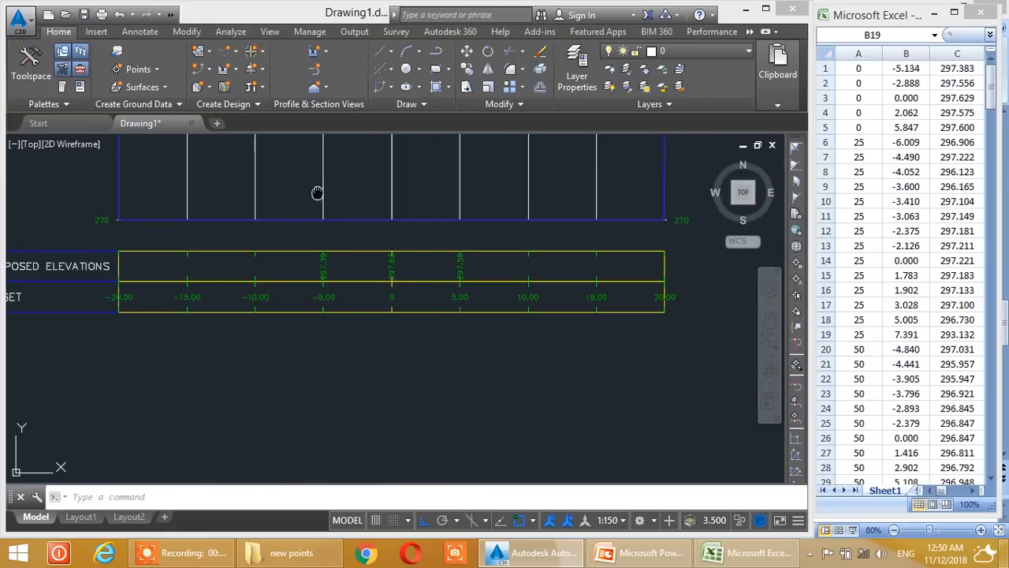
{"action": "middle_click_drag", "start_coordinate": [317, 193], "coordinate": [322, 268]}
{"action": "middle_click_drag", "start_coordinate": [381, 259], "coordinate": [358, 406]}
{"action": "middle_click_drag", "start_coordinate": [315, 173], "coordinate": [339, 365]}
{"action": "scroll", "coordinate": [335, 206], "scroll_direction": "up", "scroll_amount": 4}
{"action": "middle_click_drag", "start_coordinate": [435, 372], "coordinate": [354, 242]}
{"action": "scroll", "coordinate": [390, 293], "scroll_direction": "down", "scroll_amount": 5}
{"action": "scroll", "coordinate": [405, 308], "scroll_direction": "down", "scroll_amount": 6}
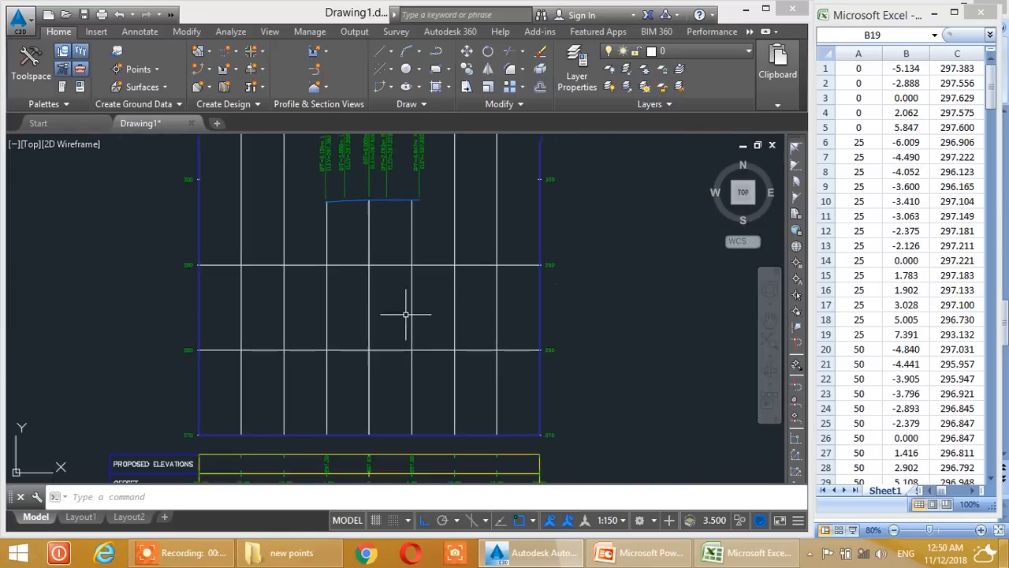
Review the layout of all section views across the sheets and look through the Excel survey rows.
{"action": "middle_click_drag", "start_coordinate": [475, 354], "coordinate": [440, 299]}
{"action": "scroll", "coordinate": [439, 299], "scroll_direction": "down", "scroll_amount": 6}
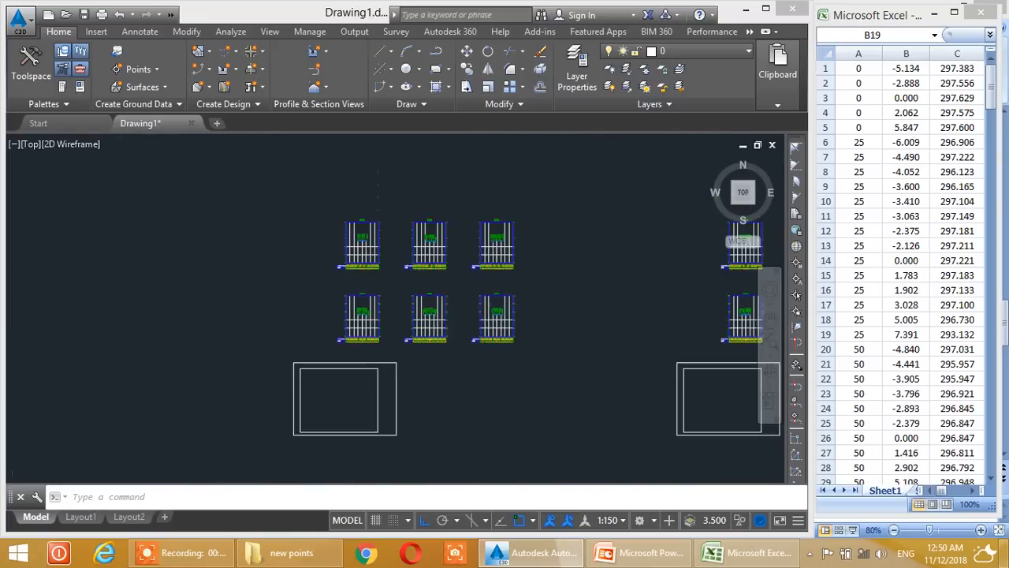
{"action": "mouse_move", "coordinate": [505, 308]}
{"action": "middle_mouse_down"}
{"action": "mouse_move", "coordinate": [319, 308]}
{"action": "mouse_move", "coordinate": [412, 314]}
{"action": "middle_mouse_up"}
{"action": "middle_click_drag", "start_coordinate": [198, 302], "coordinate": [534, 310]}
{"action": "middle_click_drag", "start_coordinate": [232, 295], "coordinate": [477, 299]}
{"action": "middle_click_drag", "start_coordinate": [216, 300], "coordinate": [462, 326]}
{"action": "scroll", "coordinate": [552, 331], "scroll_direction": "up", "scroll_amount": 4}
{"action": "middle_click_drag", "start_coordinate": [556, 333], "coordinate": [405, 338]}
{"action": "scroll", "coordinate": [405, 339], "scroll_direction": "up", "scroll_amount": 3}
{"action": "middle_click_drag", "start_coordinate": [313, 347], "coordinate": [365, 320]}
{"action": "scroll", "coordinate": [362, 320], "scroll_direction": "up", "scroll_amount": 2}
{"action": "scroll", "coordinate": [418, 339], "scroll_direction": "down", "scroll_amount": 2}
{"action": "mouse_move", "coordinate": [287, 356]}
{"action": "middle_mouse_down"}
{"action": "mouse_move", "coordinate": [282, 281]}
{"action": "mouse_move", "coordinate": [271, 326]}
{"action": "mouse_move", "coordinate": [280, 298]}
{"action": "middle_mouse_up"}
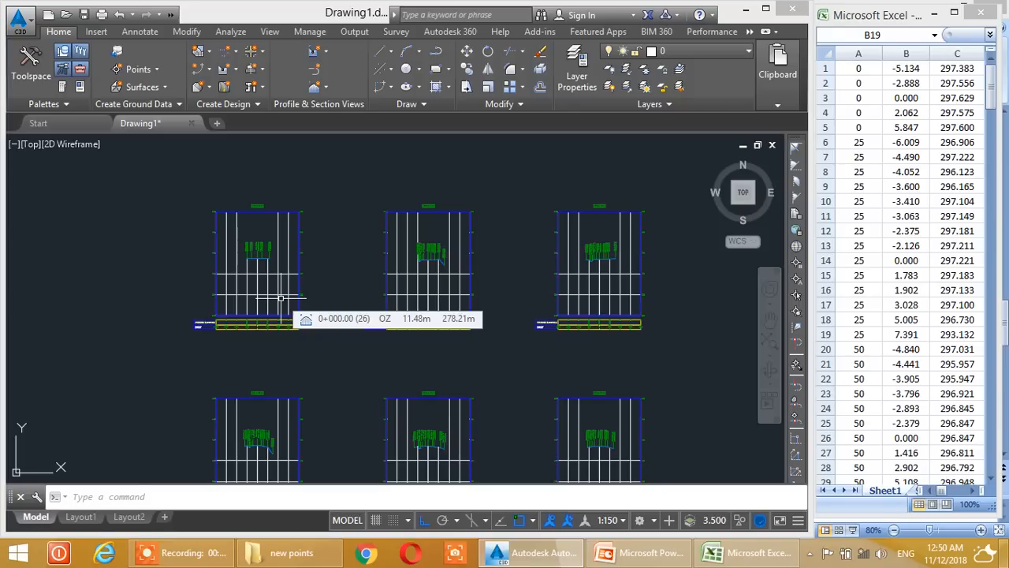
{"action": "left_click", "coordinate": [926, 156]}
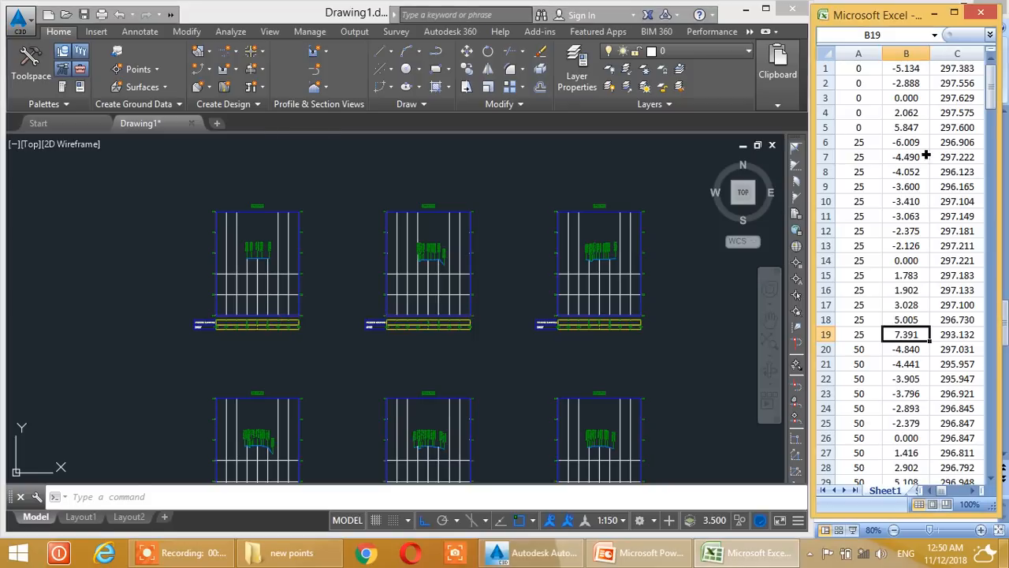
{"action": "mouse_move", "coordinate": [991, 79]}
{"action": "left_mouse_down"}
{"action": "mouse_move", "coordinate": [991, 90]}
{"action": "mouse_move", "coordinate": [991, 79]}
{"action": "mouse_move", "coordinate": [976, 82]}
{"action": "left_mouse_up"}
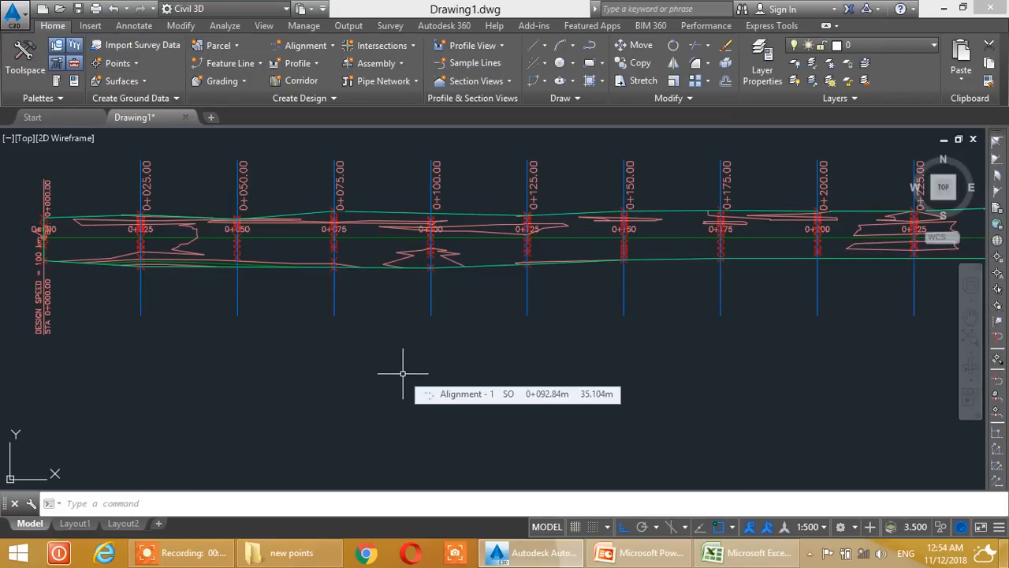
Select Alignment - 1 in plan and inspect the sample lines and survey points from 0+000 to 0+250.
{"action": "mouse_move", "coordinate": [319, 259]}
{"action": "middle_mouse_down"}
{"action": "mouse_move", "coordinate": [360, 263]}
{"action": "mouse_move", "coordinate": [364, 286]}
{"action": "middle_mouse_up"}
{"action": "scroll", "coordinate": [272, 286], "scroll_direction": "up", "scroll_amount": 2}
{"action": "scroll", "coordinate": [307, 307], "scroll_direction": "up", "scroll_amount": 1}
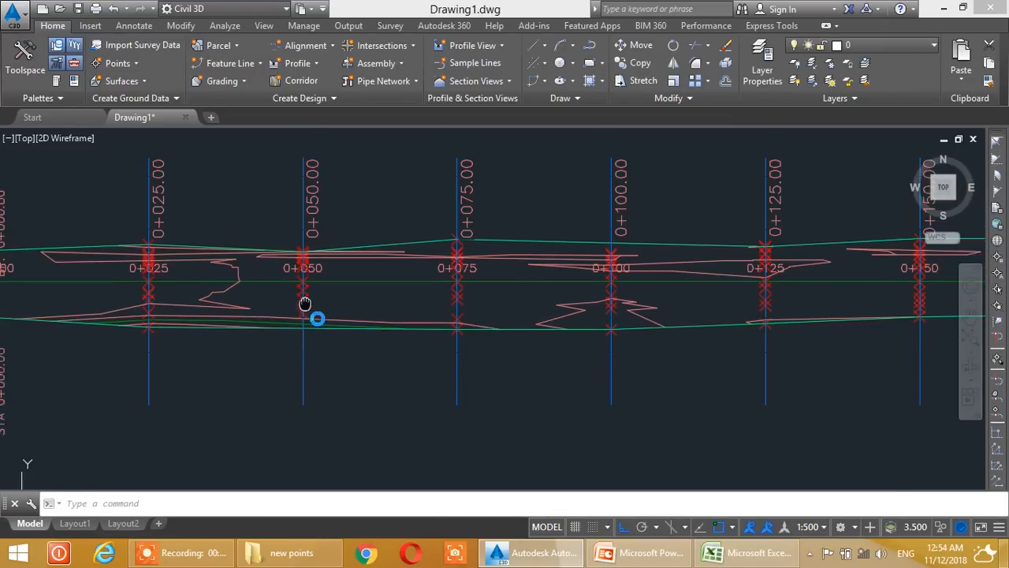
{"action": "middle_click_drag", "start_coordinate": [189, 313], "coordinate": [289, 305]}
{"action": "middle_click_drag", "start_coordinate": [673, 308], "coordinate": [513, 317]}
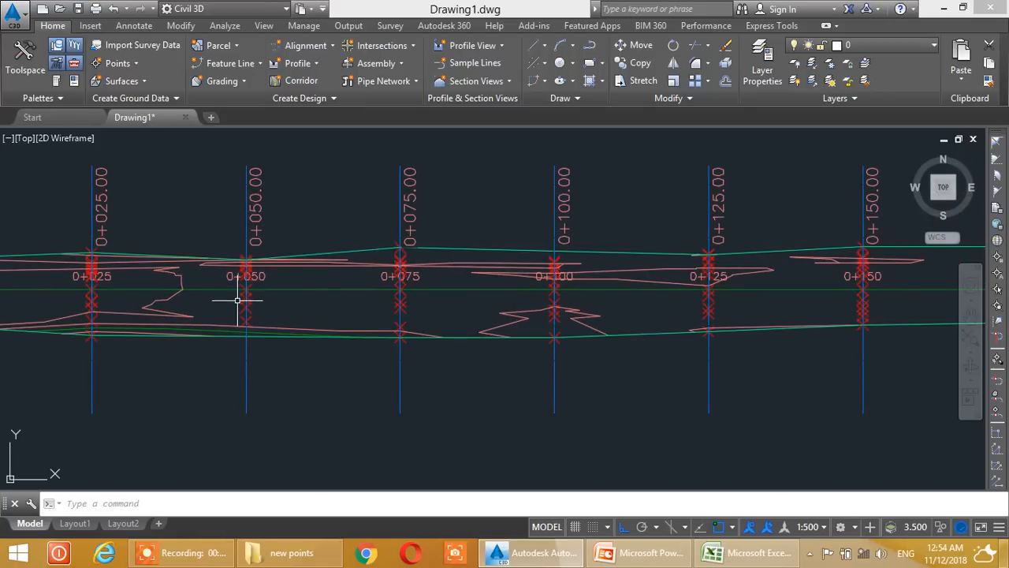
{"action": "left_click", "coordinate": [327, 290]}
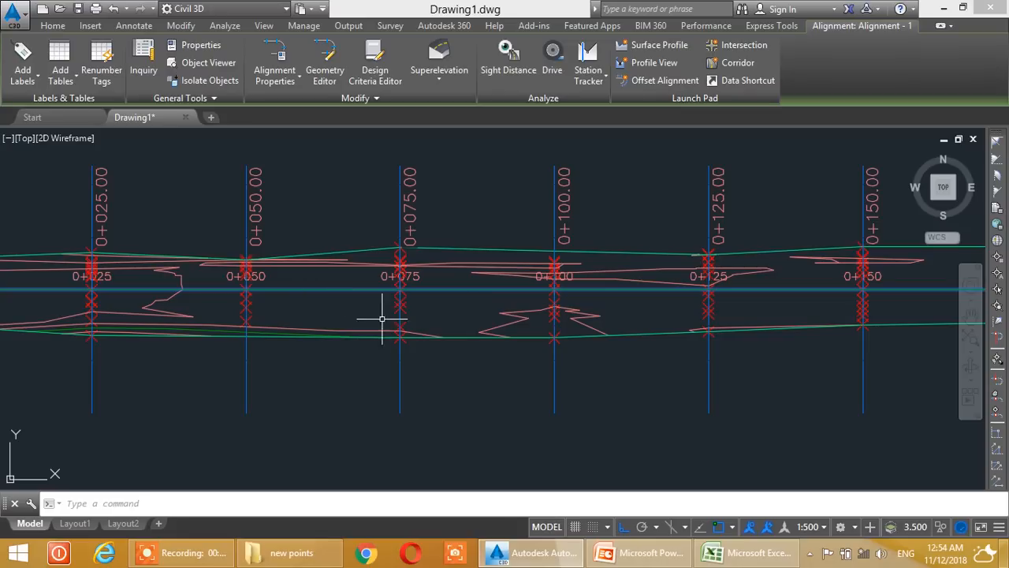
{"action": "middle_click_drag", "start_coordinate": [650, 307], "coordinate": [547, 324]}
{"action": "middle_click_drag", "start_coordinate": [641, 289], "coordinate": [555, 292]}
{"action": "middle_click_drag", "start_coordinate": [698, 308], "coordinate": [611, 311]}
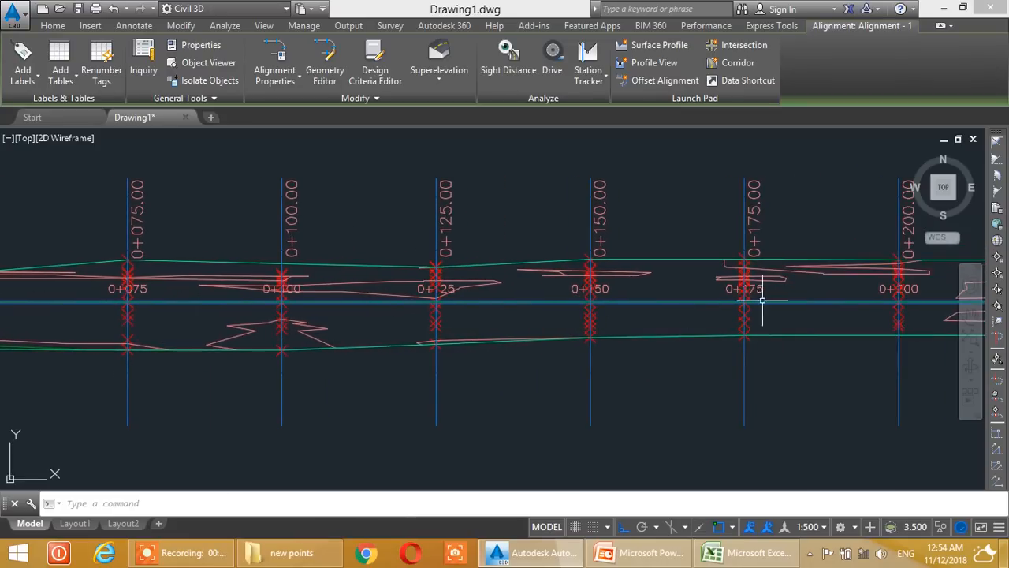
{"action": "middle_click_drag", "start_coordinate": [765, 300], "coordinate": [594, 312]}
{"action": "scroll", "coordinate": [599, 314], "scroll_direction": "down", "scroll_amount": 2}
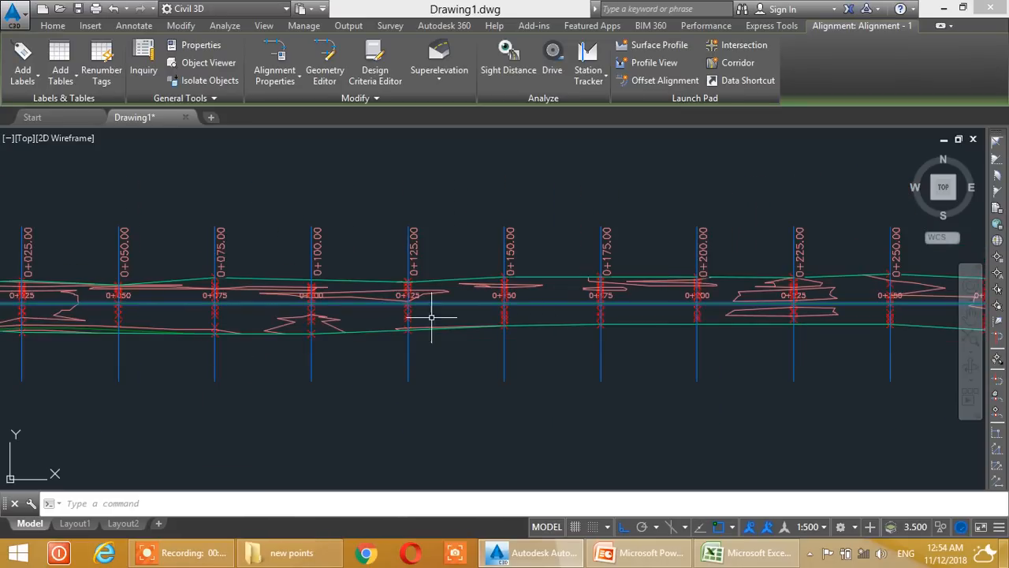
{"action": "mouse_move", "coordinate": [309, 319]}
{"action": "middle_mouse_down"}
{"action": "mouse_move", "coordinate": [473, 329]}
{"action": "mouse_move", "coordinate": [468, 308]}
{"action": "mouse_move", "coordinate": [430, 276]}
{"action": "middle_mouse_up"}
{"action": "mouse_move", "coordinate": [428, 278]}
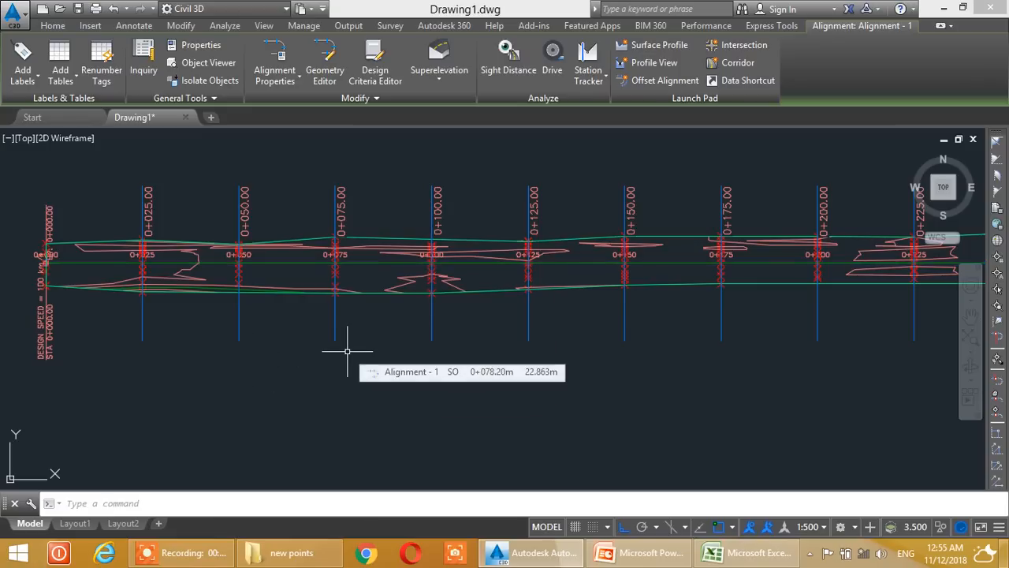
Deselect the alignment and take a closer look at the survey points around sample line 0+025.
{"action": "key", "text": "Escape"}
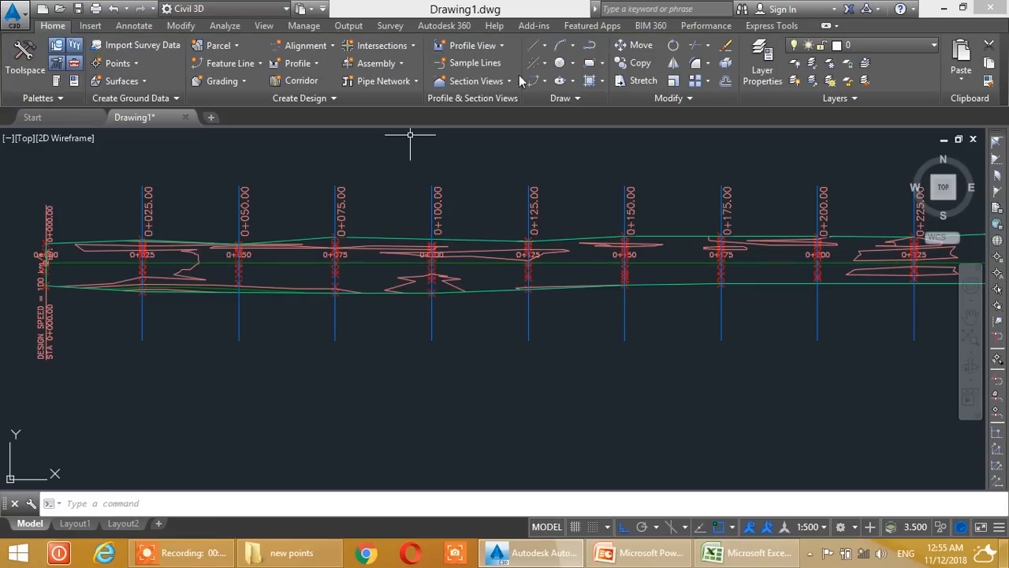
{"action": "middle_click_drag", "start_coordinate": [135, 295], "coordinate": [144, 274]}
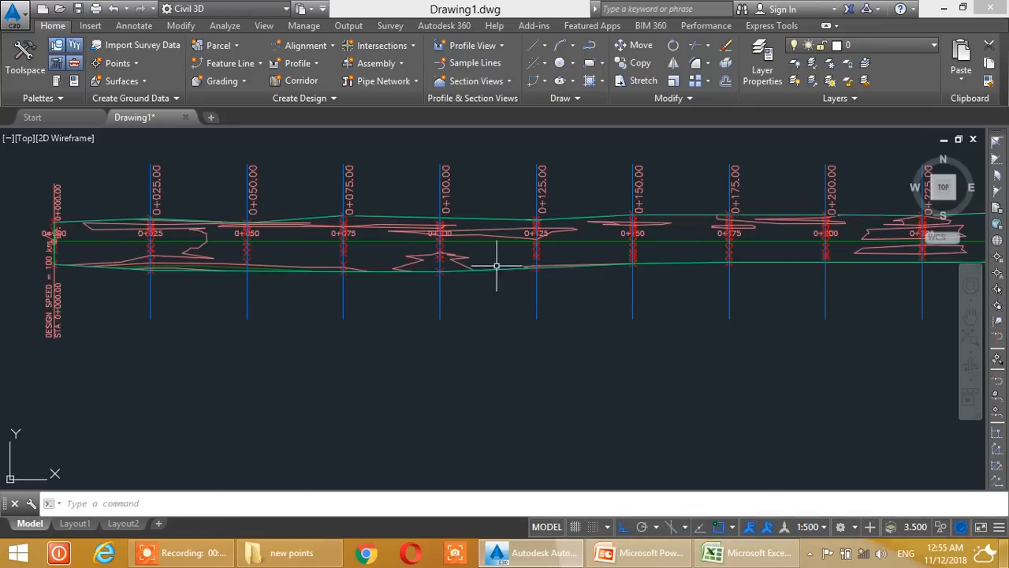
{"action": "middle_click_drag", "start_coordinate": [167, 264], "coordinate": [186, 273]}
{"action": "scroll", "coordinate": [167, 230], "scroll_direction": "up", "scroll_amount": 2}
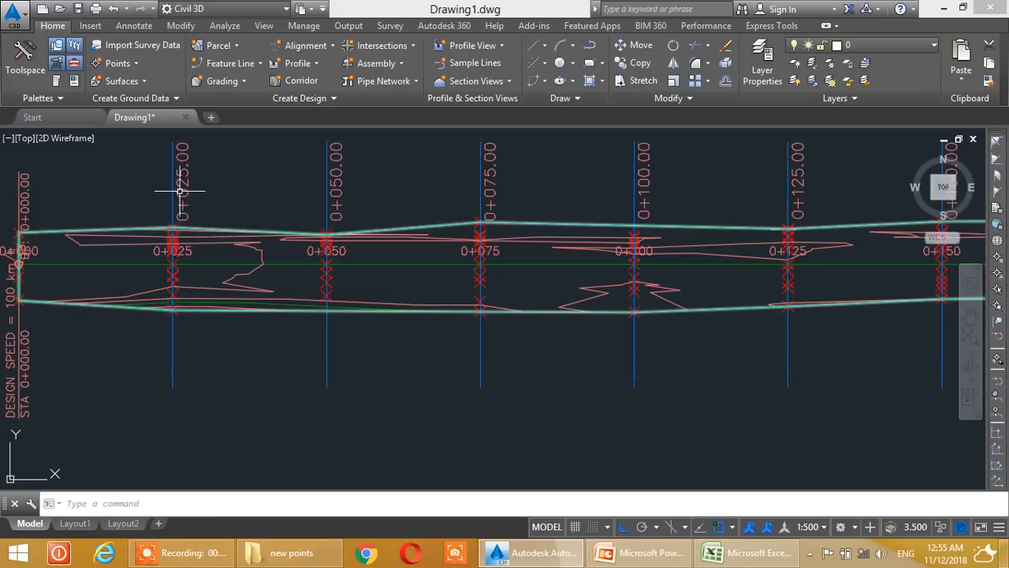
{"action": "scroll", "coordinate": [165, 263], "scroll_direction": "up", "scroll_amount": 2}
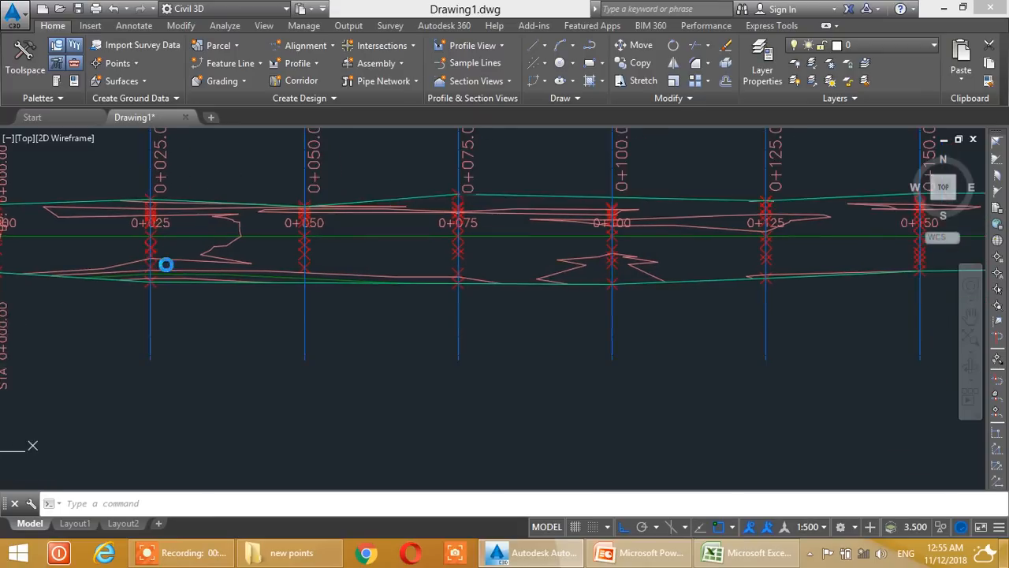
Start defining additional sample lines along Alignment - 1 by range of stations.
{"action": "scroll", "coordinate": [158, 298], "scroll_direction": "down", "scroll_amount": 2}
{"action": "scroll", "coordinate": [153, 290], "scroll_direction": "down", "scroll_amount": 2}
{"action": "mouse_move", "coordinate": [153, 293]}
{"action": "middle_mouse_down"}
{"action": "mouse_move", "coordinate": [166, 259]}
{"action": "mouse_move", "coordinate": [155, 266]}
{"action": "middle_mouse_up"}
{"action": "scroll", "coordinate": [86, 265], "scroll_direction": "up", "scroll_amount": 2}
{"action": "scroll", "coordinate": [91, 263], "scroll_direction": "down", "scroll_amount": 2}
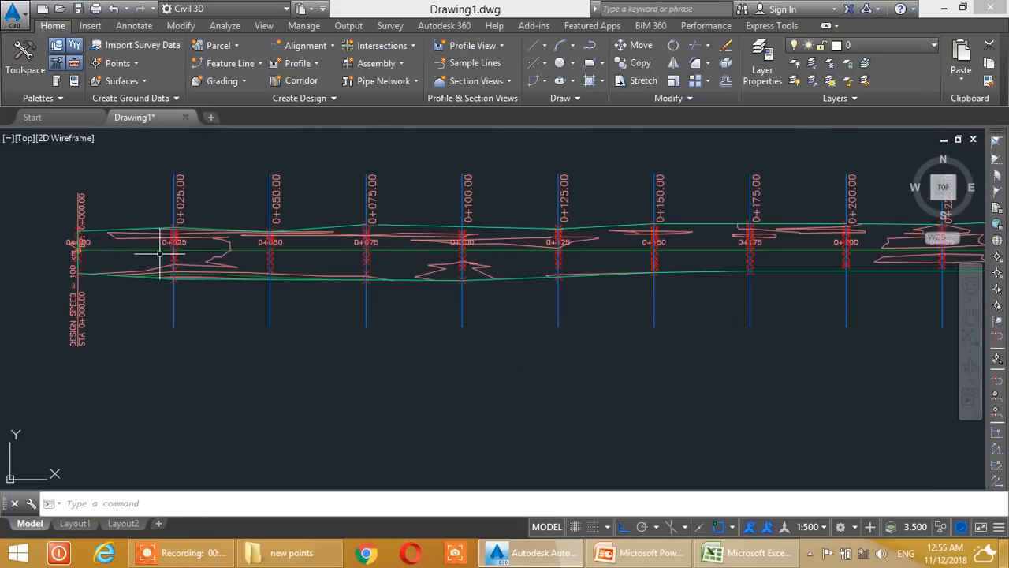
{"action": "left_click", "coordinate": [464, 68]}
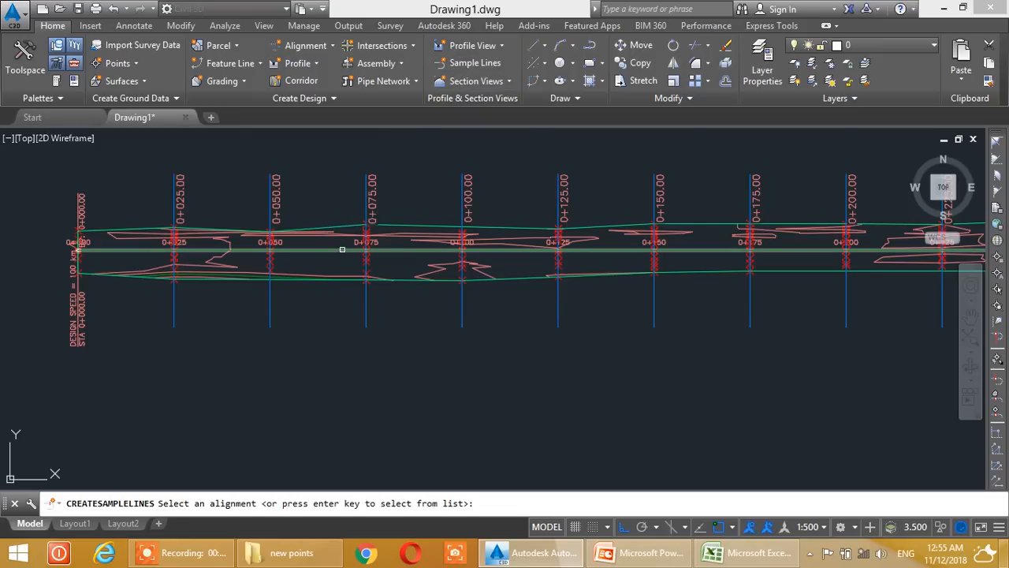
{"action": "scroll", "coordinate": [342, 249], "scroll_direction": "up", "scroll_amount": 2}
{"action": "left_click", "coordinate": [334, 250]}
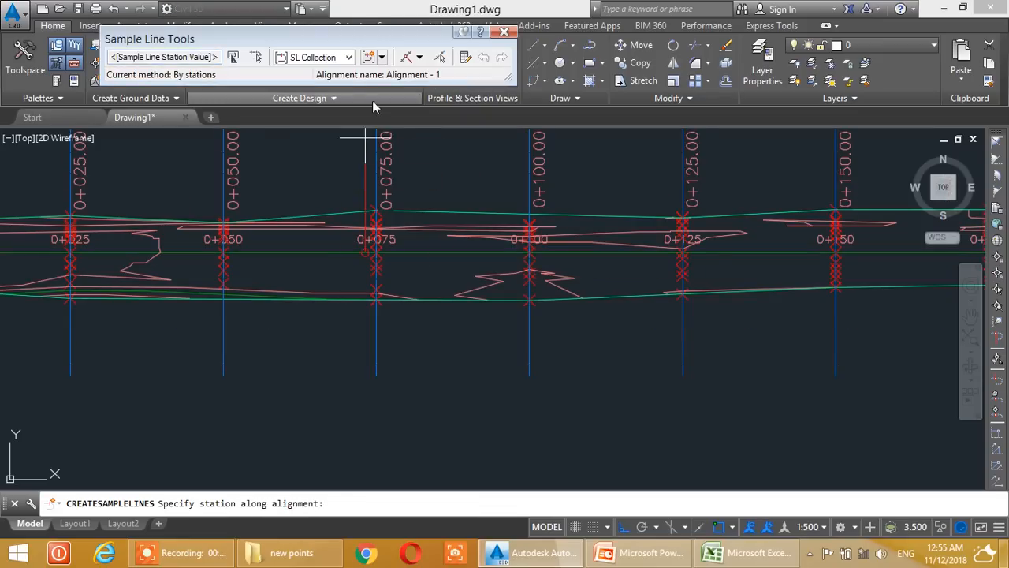
{"action": "left_click", "coordinate": [419, 57]}
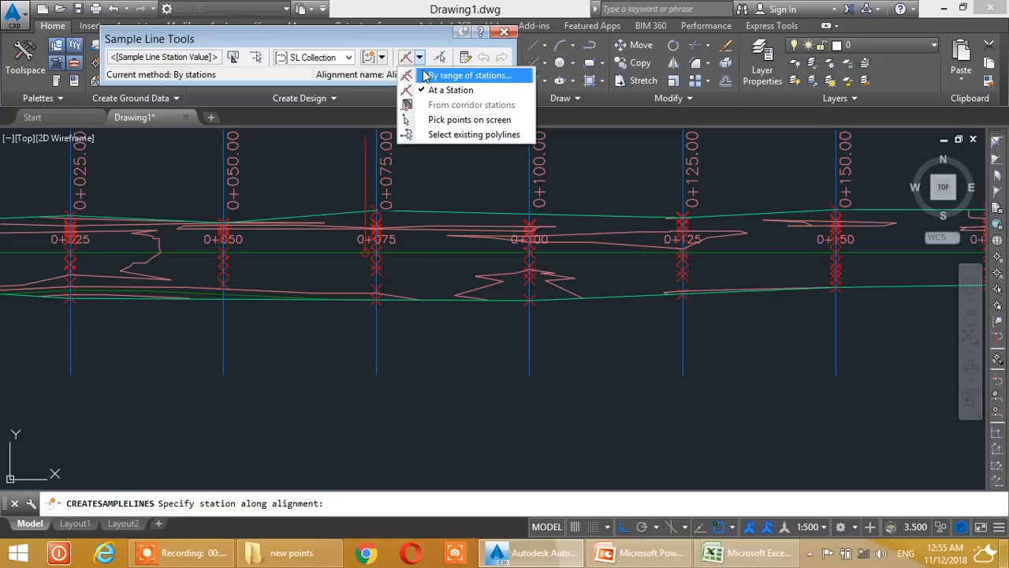
{"action": "left_click", "coordinate": [424, 75]}
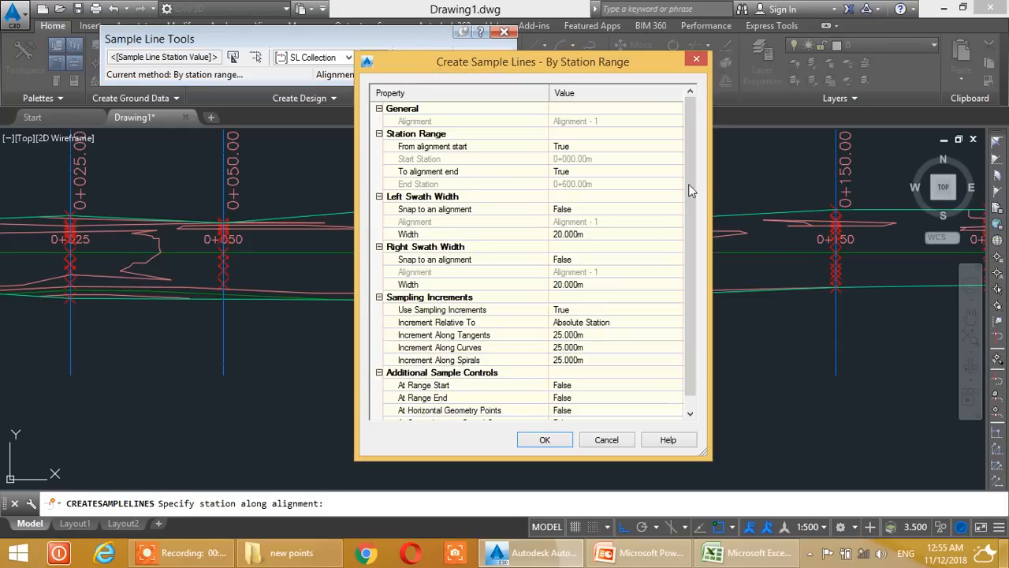
Set the sampling increments along tangents, curves and spirals to 12.5 m.
{"action": "left_click_drag", "start_coordinate": [696, 174], "coordinate": [689, 212]}
{"action": "left_click", "coordinate": [564, 321]}
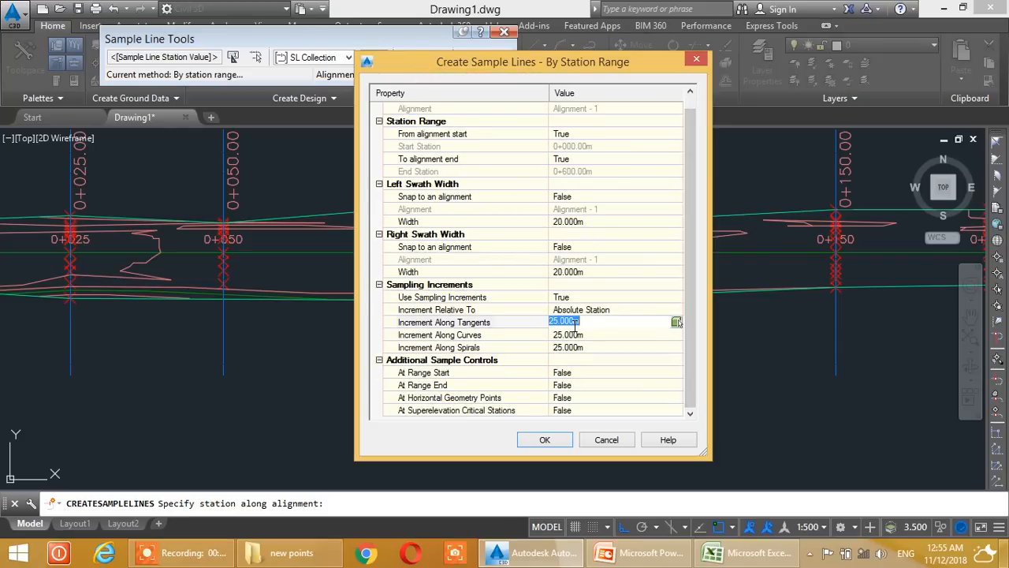
{"action": "type", "text": "12.5"}
{"action": "left_click", "coordinate": [580, 335]}
{"action": "type", "text": "1"}
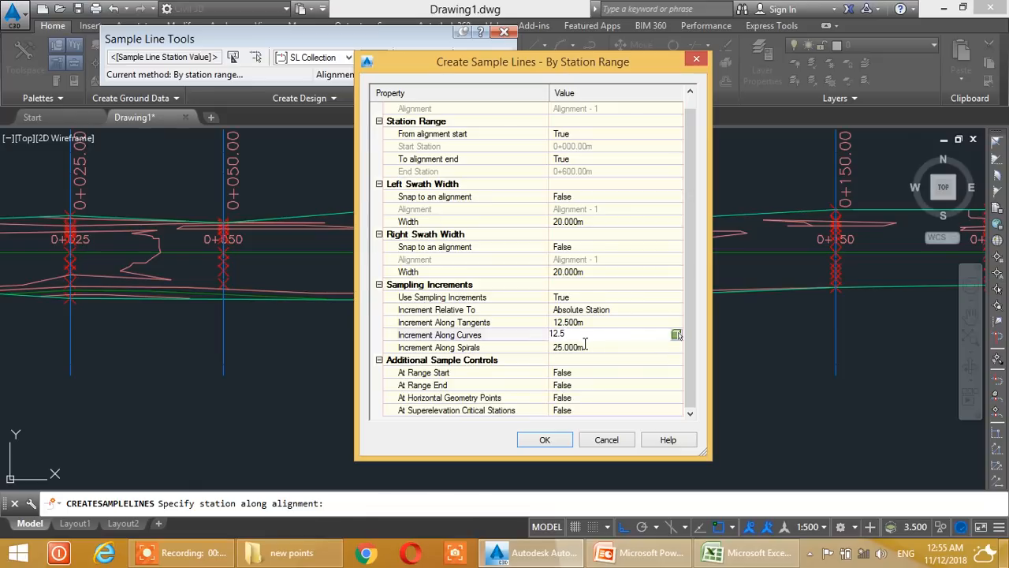
{"action": "type", "text": "2.5"}
{"action": "left_click", "coordinate": [586, 347]}
{"action": "type", "text": "12"}
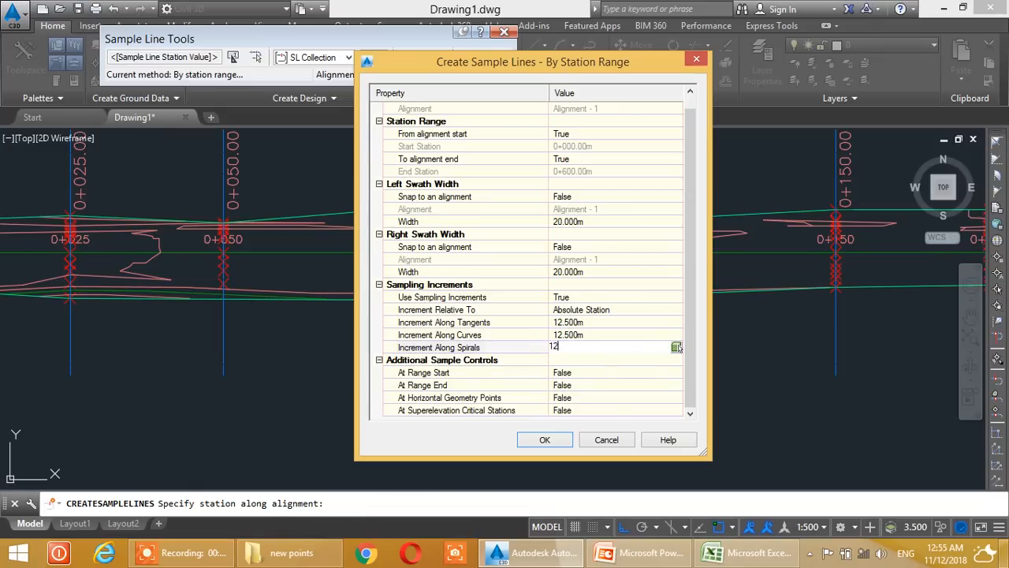
{"action": "type", "text": ".5"}
Turn on additional sampling at the range start and range end.
{"action": "left_click", "coordinate": [584, 374]}
{"action": "left_click", "coordinate": [583, 374]}
{"action": "left_click", "coordinate": [573, 397]}
{"action": "left_click", "coordinate": [590, 387]}
{"action": "left_click", "coordinate": [589, 387]}
{"action": "left_click", "coordinate": [578, 409]}
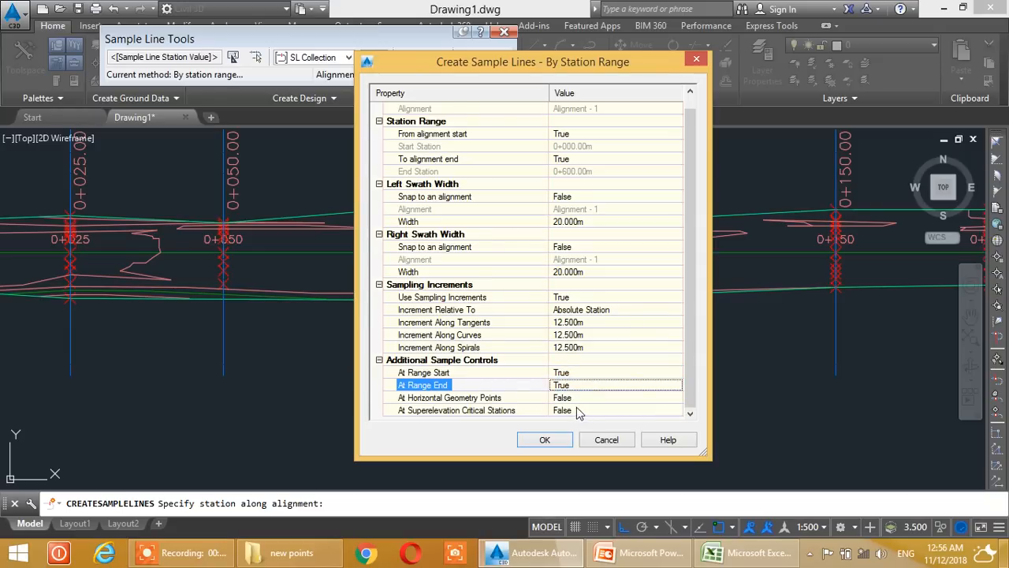
Create the sample lines, appending them to the group and overwriting all duplicates, and finish the sample line command.
{"action": "left_click", "coordinate": [547, 440]}
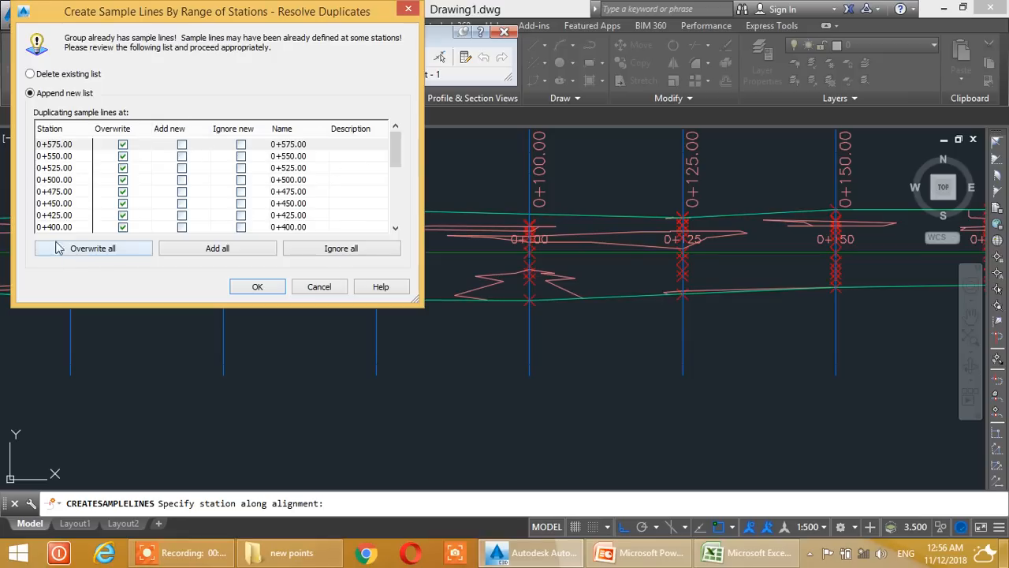
{"action": "left_click", "coordinate": [86, 253]}
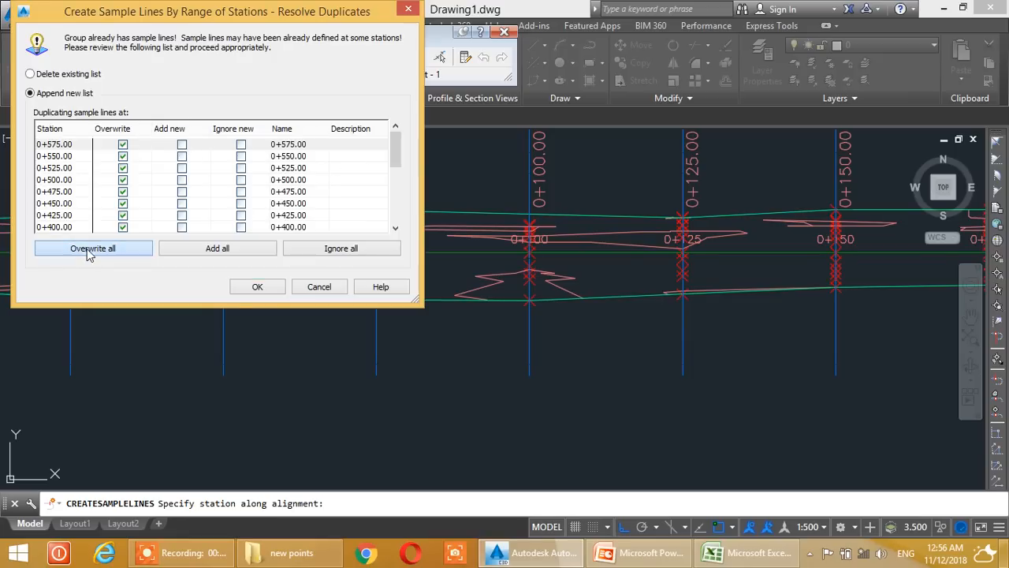
{"action": "left_click", "coordinate": [272, 289]}
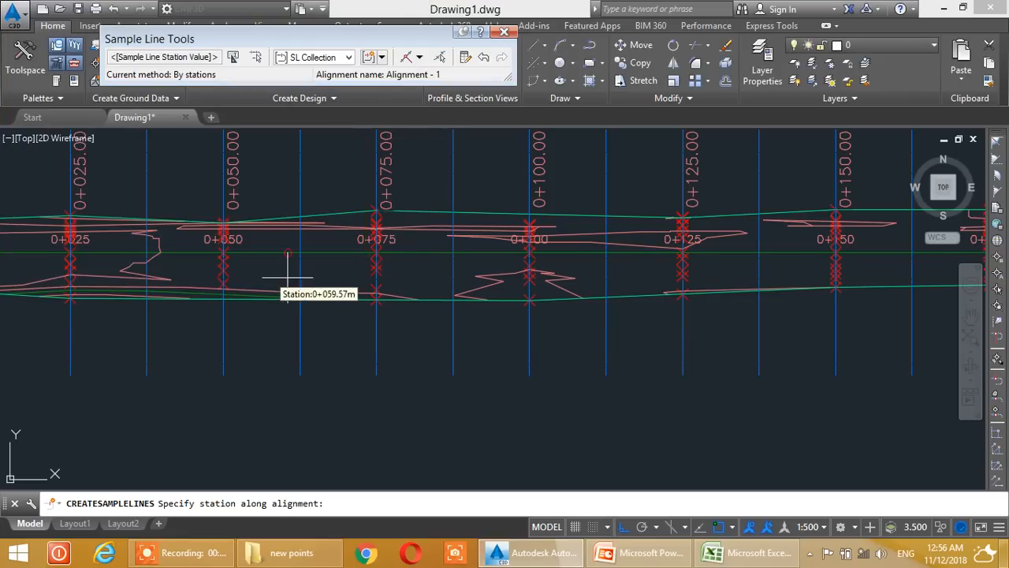
{"action": "key", "text": "Escape"}
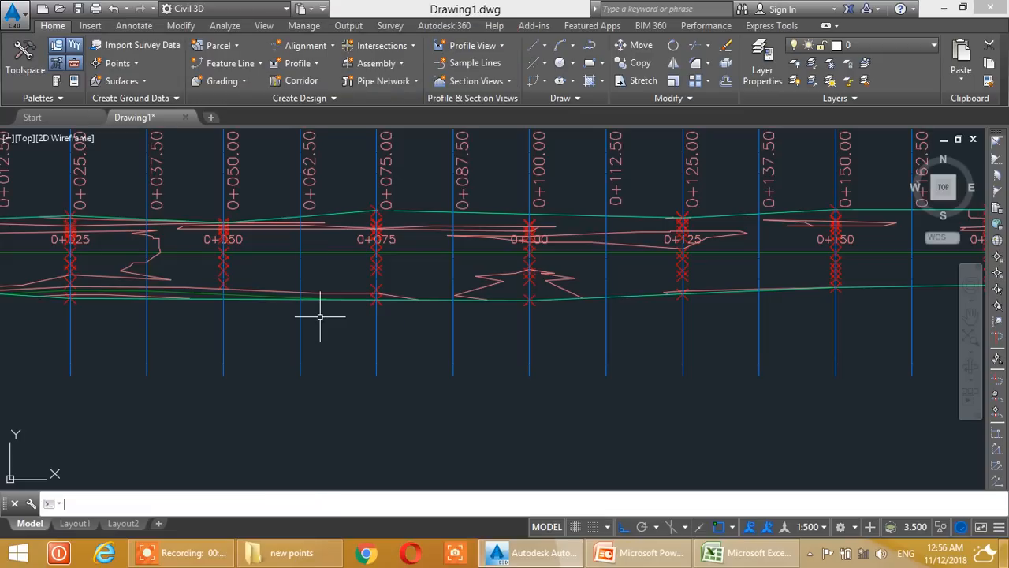
Inspect the new sample lines along the alignment from station 0+000 onward.
{"action": "scroll", "coordinate": [320, 316], "scroll_direction": "down", "scroll_amount": 2}
{"action": "scroll", "coordinate": [153, 207], "scroll_direction": "up", "scroll_amount": 2}
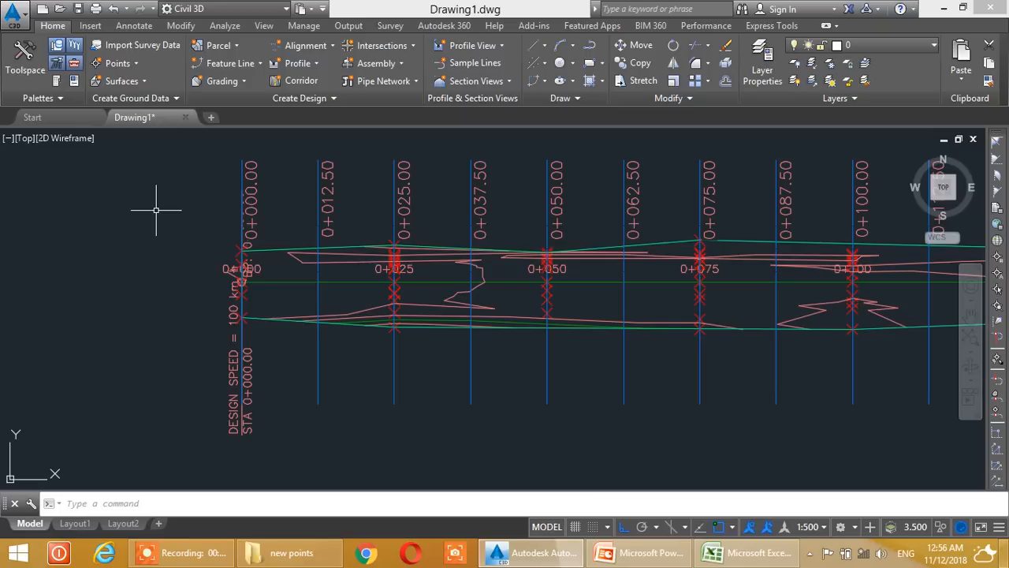
{"action": "mouse_move", "coordinate": [341, 250]}
{"action": "middle_mouse_down"}
{"action": "mouse_move", "coordinate": [197, 251]}
{"action": "mouse_move", "coordinate": [137, 212]}
{"action": "middle_mouse_up"}
{"action": "middle_click_drag", "start_coordinate": [225, 225], "coordinate": [208, 241]}
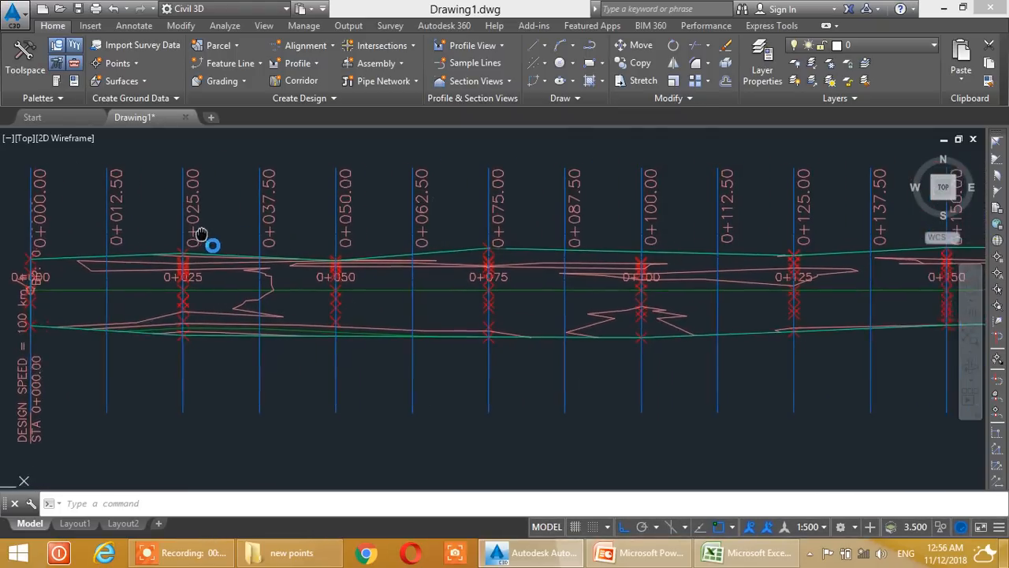
{"action": "mouse_move", "coordinate": [285, 227]}
{"action": "middle_mouse_down"}
{"action": "mouse_move", "coordinate": [295, 252]}
{"action": "mouse_move", "coordinate": [266, 226]}
{"action": "middle_mouse_up"}
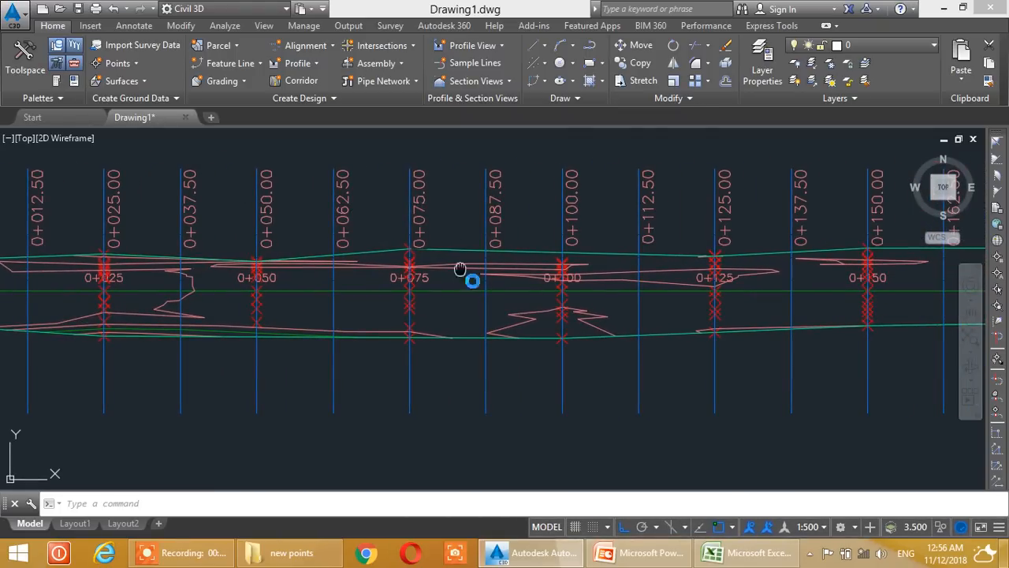
{"action": "middle_click_drag", "start_coordinate": [464, 275], "coordinate": [402, 242]}
{"action": "middle_click_drag", "start_coordinate": [554, 271], "coordinate": [387, 275]}
{"action": "mouse_move", "coordinate": [629, 259]}
{"action": "middle_mouse_down"}
{"action": "mouse_move", "coordinate": [523, 289]}
{"action": "mouse_move", "coordinate": [437, 292]}
{"action": "middle_mouse_up"}
{"action": "mouse_move", "coordinate": [705, 253]}
{"action": "middle_mouse_down"}
{"action": "mouse_move", "coordinate": [552, 225]}
{"action": "mouse_move", "coordinate": [410, 233]}
{"action": "middle_mouse_up"}
{"action": "scroll", "coordinate": [552, 236], "scroll_direction": "down", "scroll_amount": 3}
{"action": "scroll", "coordinate": [544, 258], "scroll_direction": "down", "scroll_amount": 2}
{"action": "mouse_move", "coordinate": [522, 231]}
{"action": "middle_mouse_down"}
{"action": "mouse_move", "coordinate": [413, 229]}
{"action": "mouse_move", "coordinate": [472, 219]}
{"action": "middle_mouse_up"}
{"action": "scroll", "coordinate": [361, 203], "scroll_direction": "up", "scroll_amount": 2}
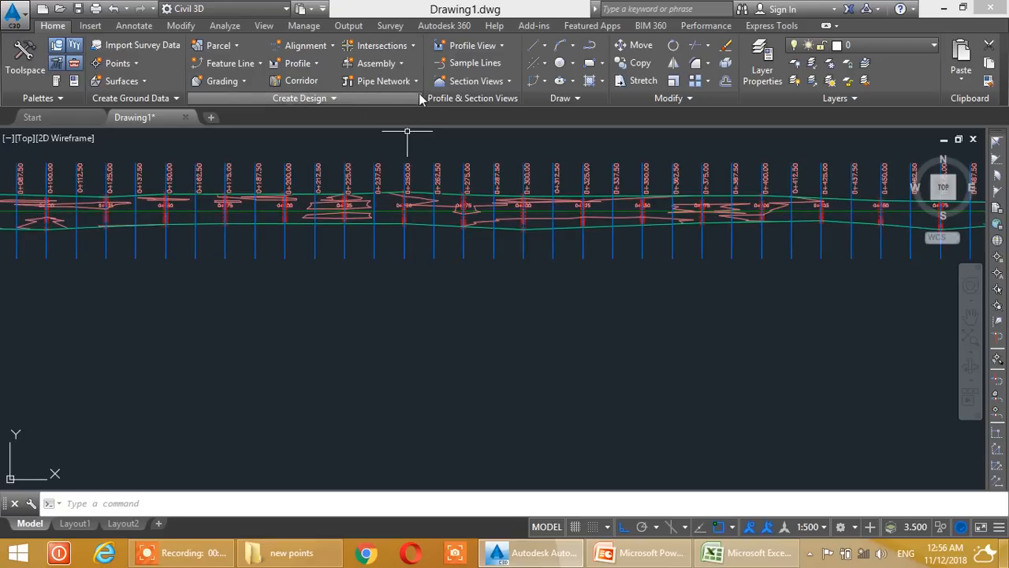
Start multiple section views for Alignment - 1 and SL Collection - 1 with automatic station and offset ranges, up to the section display options.
{"action": "left_click", "coordinate": [492, 82]}
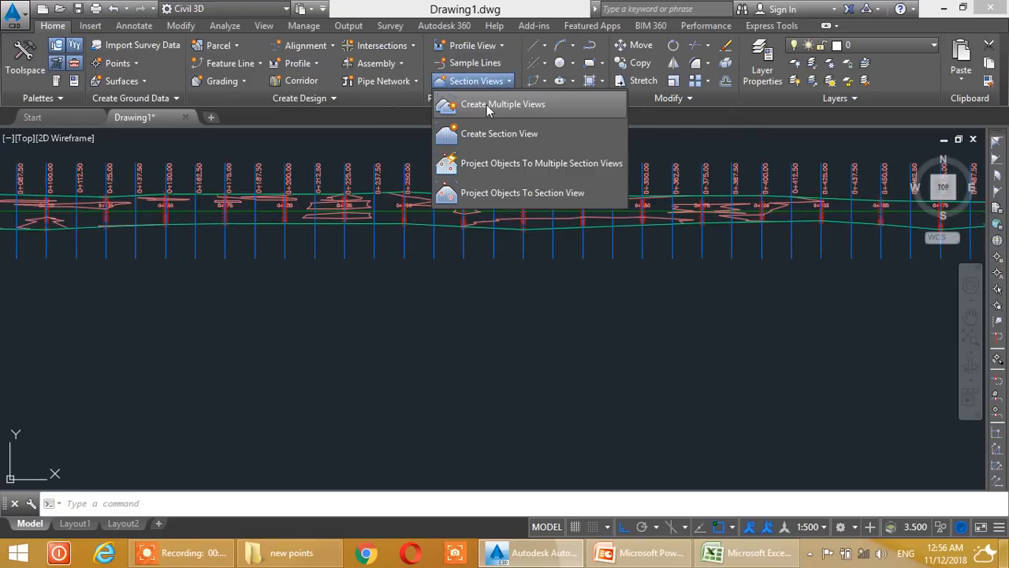
{"action": "left_click", "coordinate": [486, 104]}
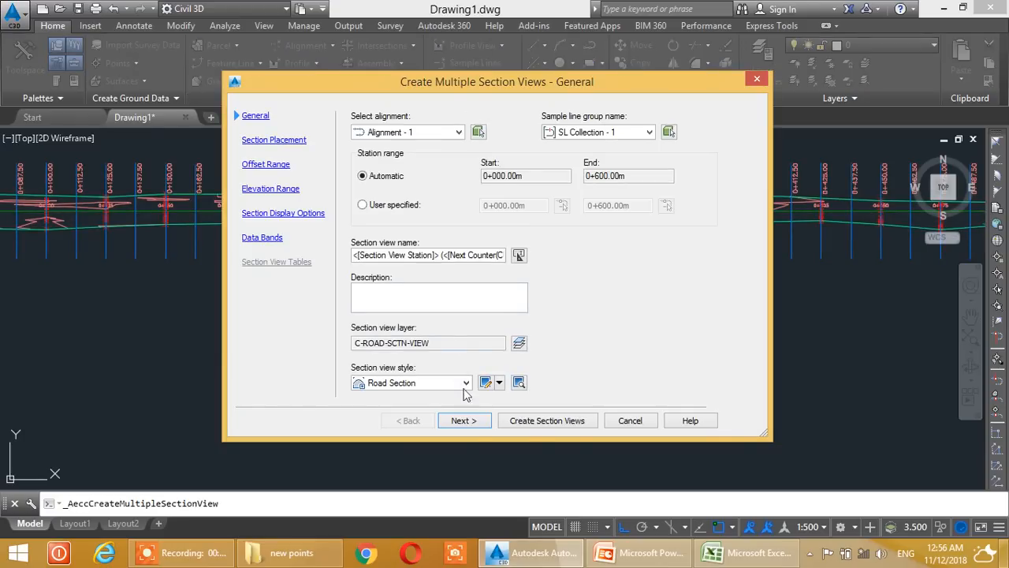
{"action": "left_click", "coordinate": [465, 420]}
{"action": "left_click", "coordinate": [467, 422]}
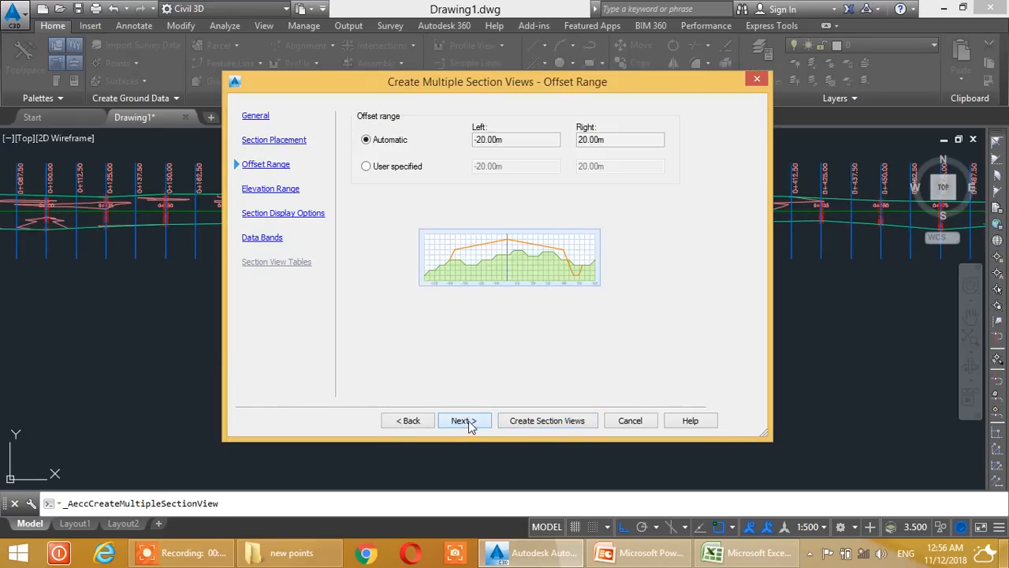
{"action": "left_click", "coordinate": [469, 421]}
{"action": "left_click", "coordinate": [469, 423]}
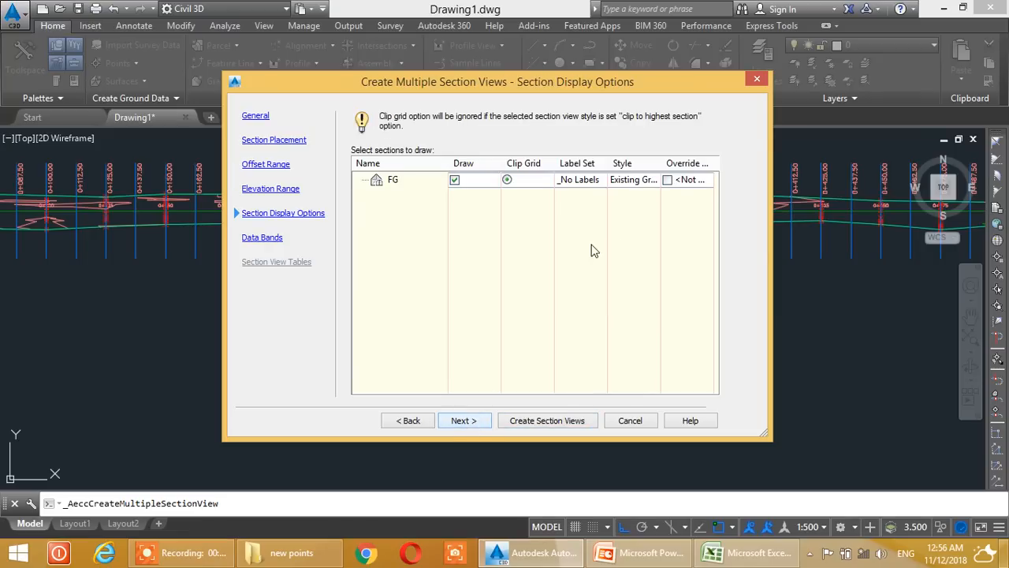
Set both the section style and the override style of the FG section to Finished Ground.
{"action": "left_click", "coordinate": [692, 188]}
{"action": "left_click", "coordinate": [685, 187]}
{"action": "left_click", "coordinate": [569, 239]}
{"action": "left_click", "coordinate": [502, 268]}
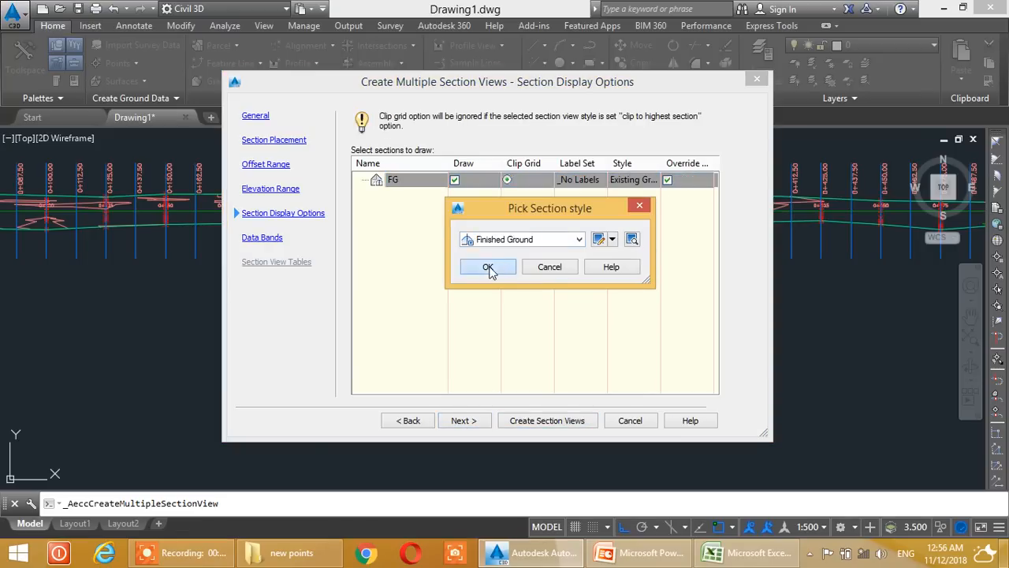
{"action": "left_click", "coordinate": [498, 270]}
{"action": "left_click", "coordinate": [628, 186]}
{"action": "left_click", "coordinate": [569, 238]}
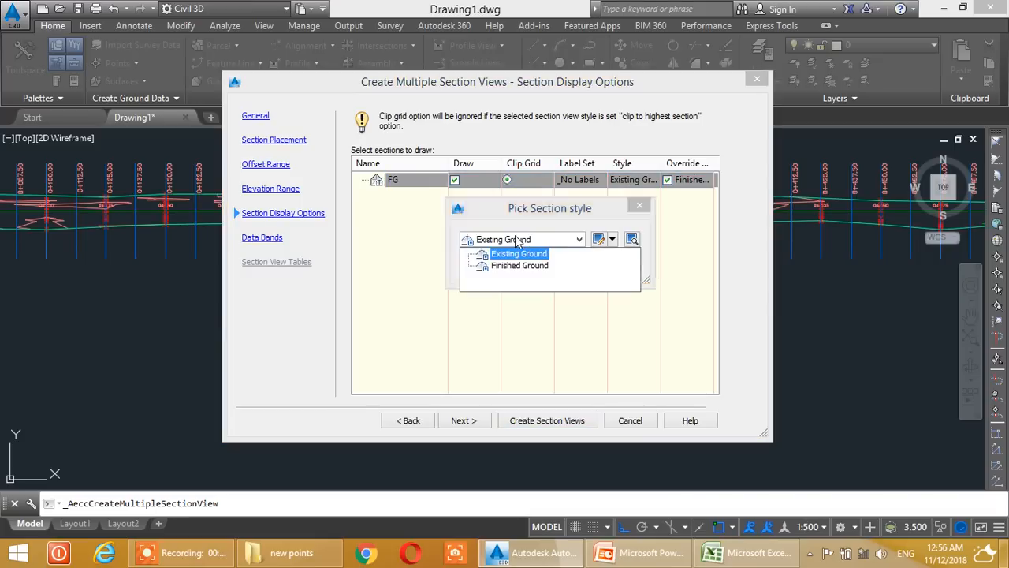
{"action": "left_click", "coordinate": [501, 271]}
{"action": "left_click", "coordinate": [498, 266]}
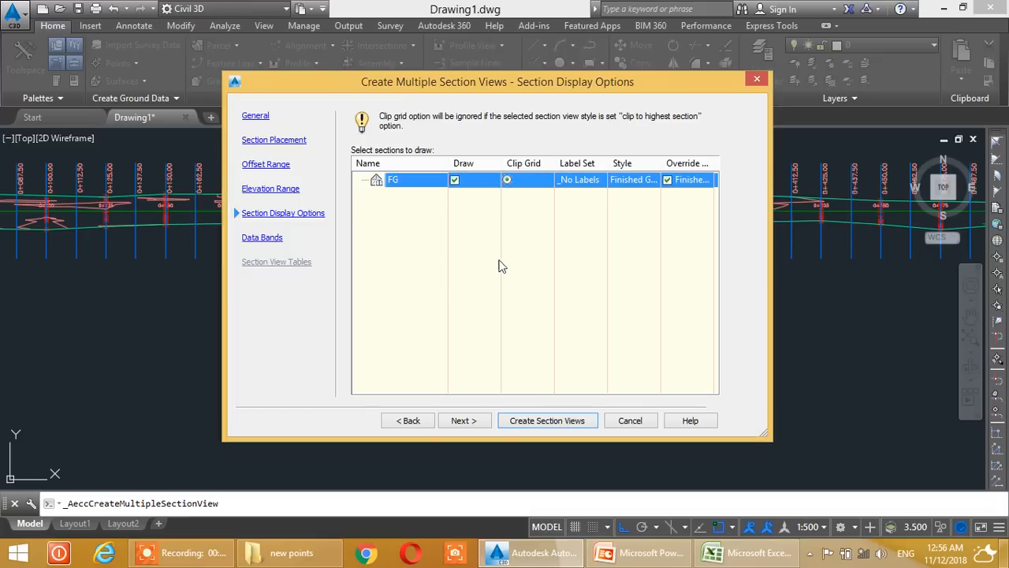
Assign the Major and Minor Offsets label set to the FG section.
{"action": "left_click", "coordinate": [589, 189]}
{"action": "left_click", "coordinate": [509, 239]}
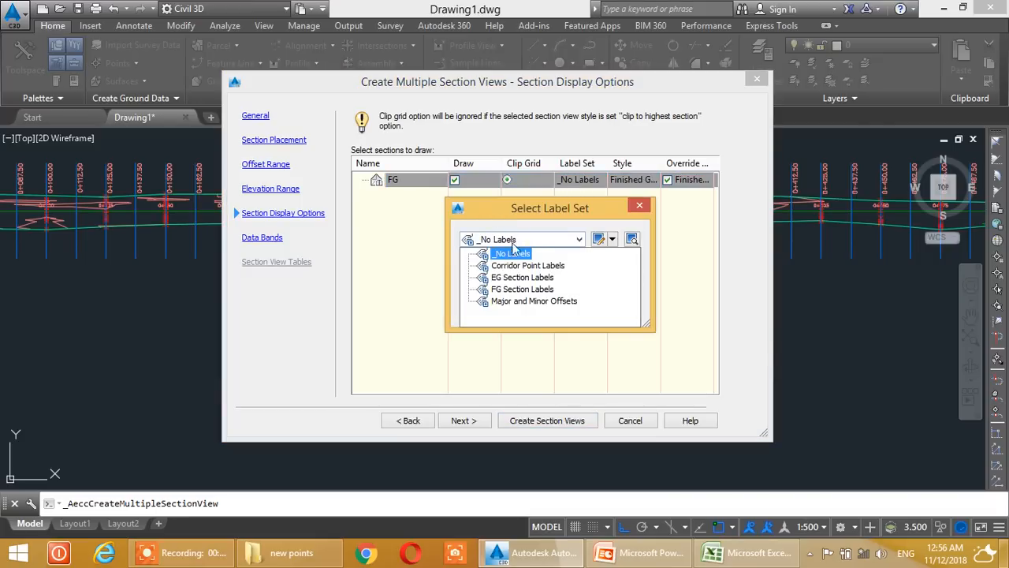
{"action": "left_click", "coordinate": [508, 309]}
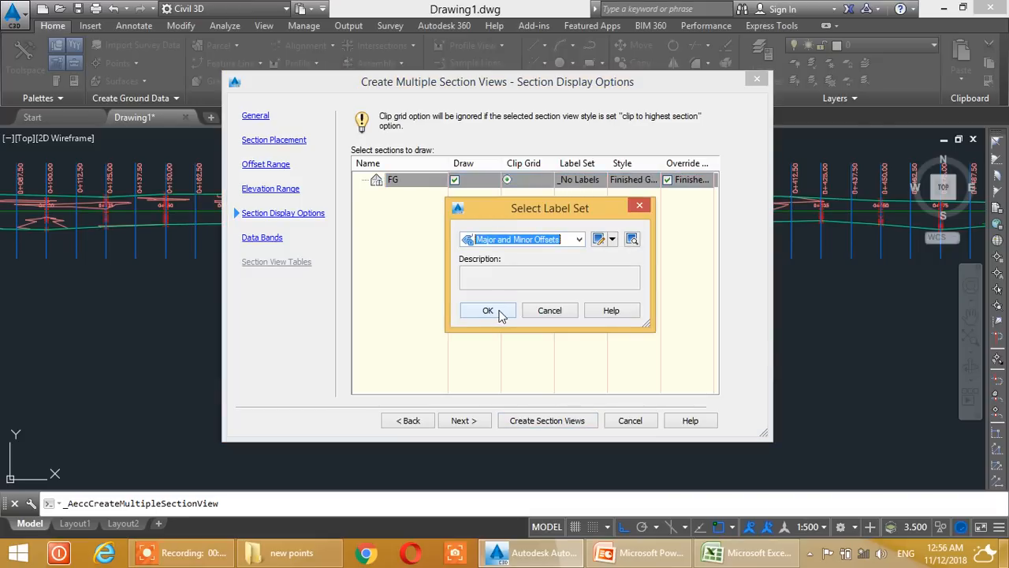
{"action": "left_click", "coordinate": [498, 313]}
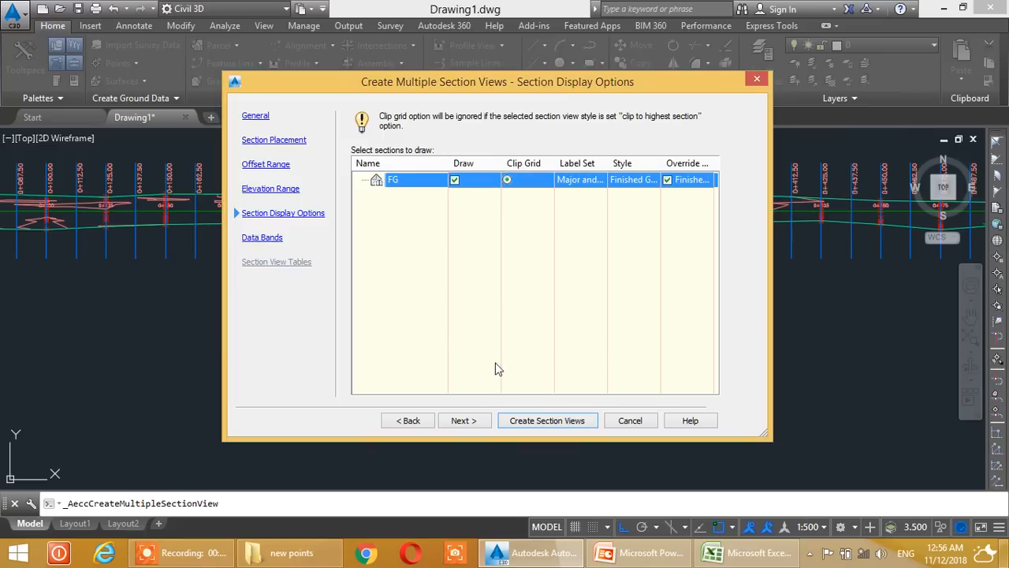
Choose the Major Stations Offset and Elevations band set for the section views.
{"action": "left_click", "coordinate": [469, 422]}
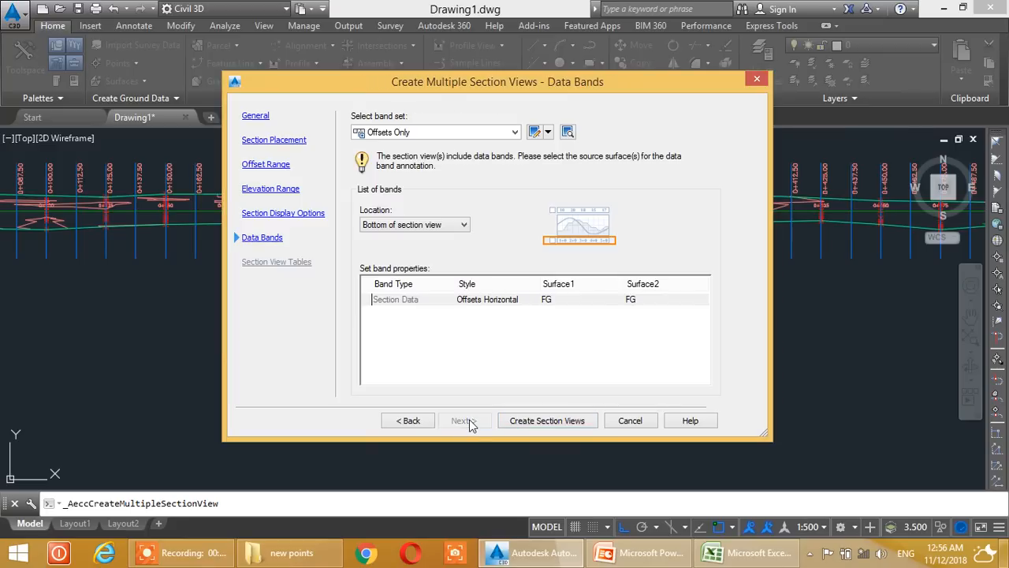
{"action": "left_click", "coordinate": [479, 132]}
{"action": "left_click", "coordinate": [446, 182]}
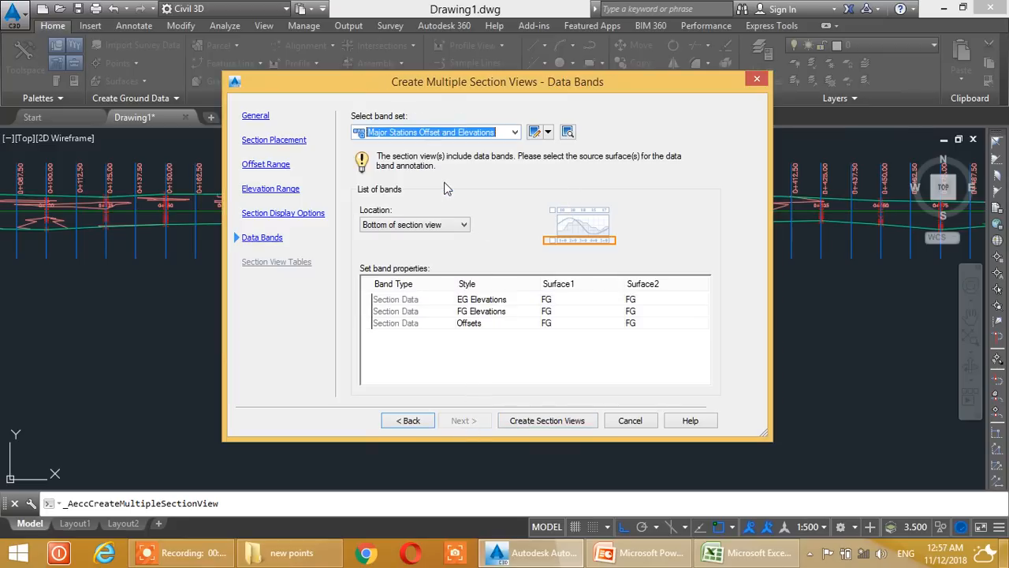
In the EG Elevations band style, hide the border, title box and its text, major increment and centerline ticks, and labels at major increments.
{"action": "left_click", "coordinate": [480, 300]}
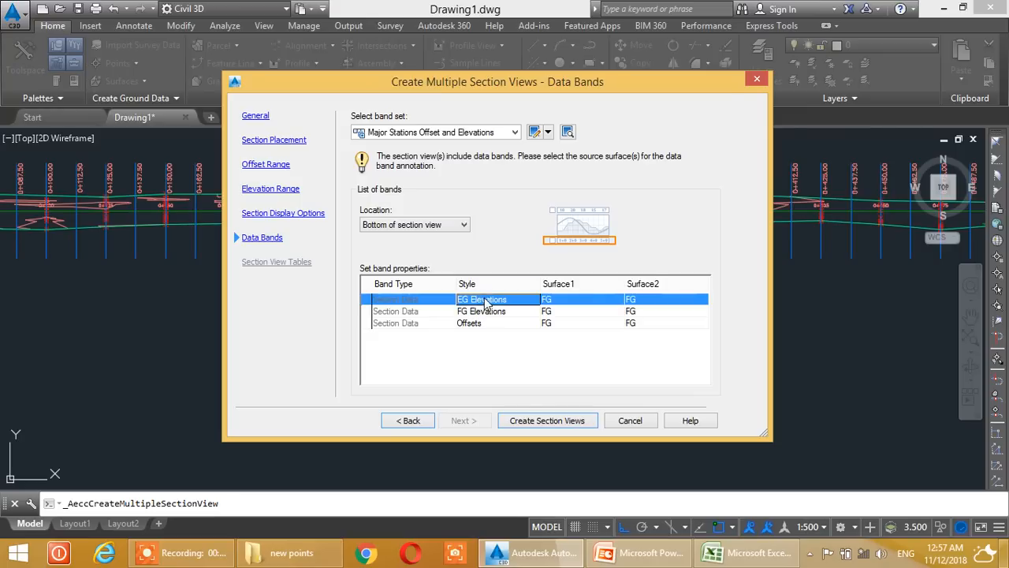
{"action": "left_click", "coordinate": [481, 301]}
{"action": "left_click", "coordinate": [598, 239]}
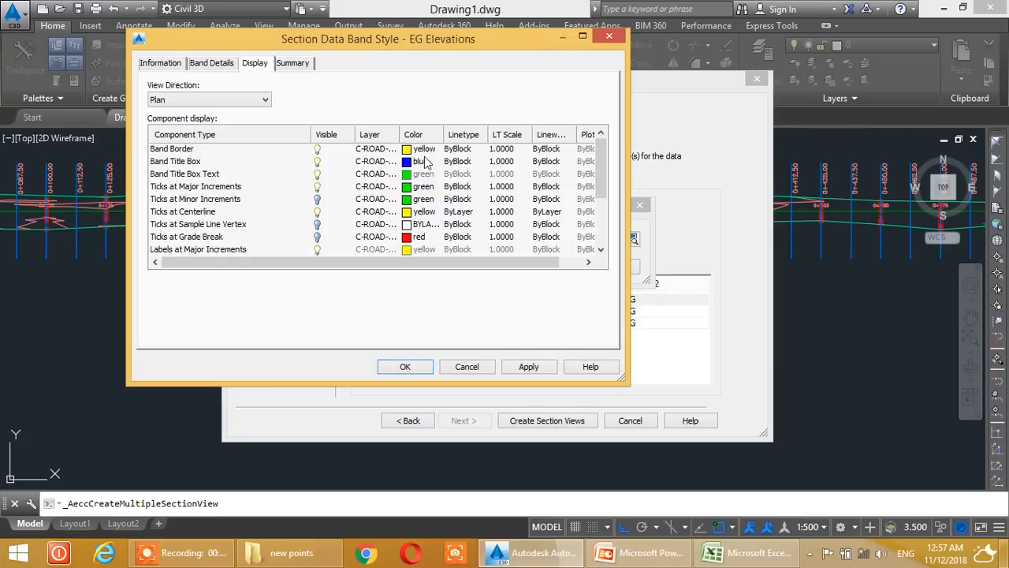
{"action": "left_click", "coordinate": [318, 151]}
{"action": "left_click", "coordinate": [318, 163]}
{"action": "left_click", "coordinate": [319, 175]}
{"action": "left_click", "coordinate": [320, 188]}
{"action": "scroll", "coordinate": [331, 226], "scroll_direction": "down", "scroll_amount": 1}
{"action": "left_click", "coordinate": [319, 175]}
{"action": "left_click", "coordinate": [319, 199]}
{"action": "scroll", "coordinate": [320, 211], "scroll_direction": "up", "scroll_amount": 2}
{"action": "left_click", "coordinate": [321, 210]}
{"action": "scroll", "coordinate": [321, 210], "scroll_direction": "down", "scroll_amount": 2}
{"action": "scroll", "coordinate": [321, 211], "scroll_direction": "up", "scroll_amount": 1}
{"action": "scroll", "coordinate": [320, 210], "scroll_direction": "down", "scroll_amount": 1}
{"action": "scroll", "coordinate": [338, 286], "scroll_direction": "up", "scroll_amount": 2}
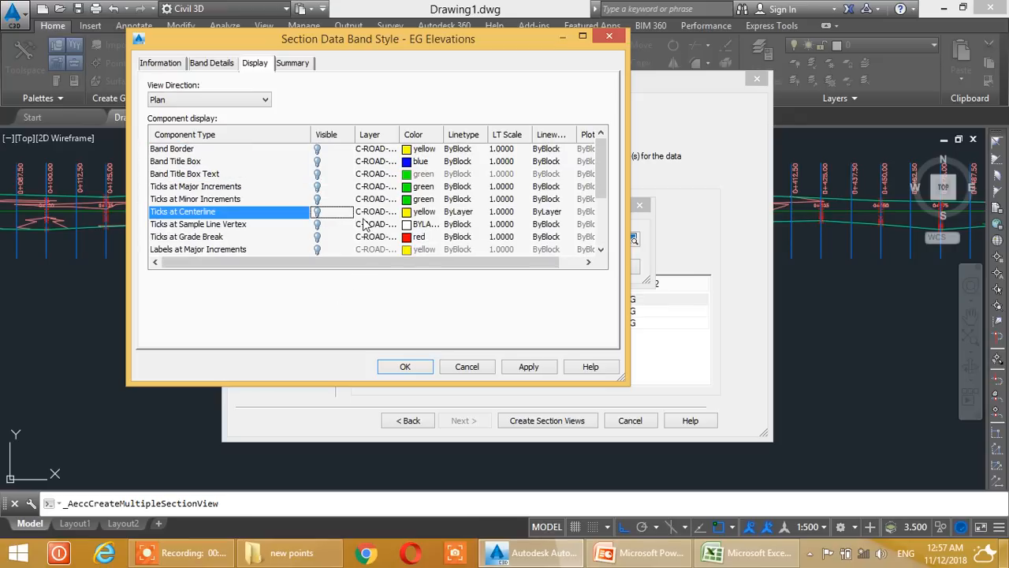
{"action": "left_click", "coordinate": [410, 370]}
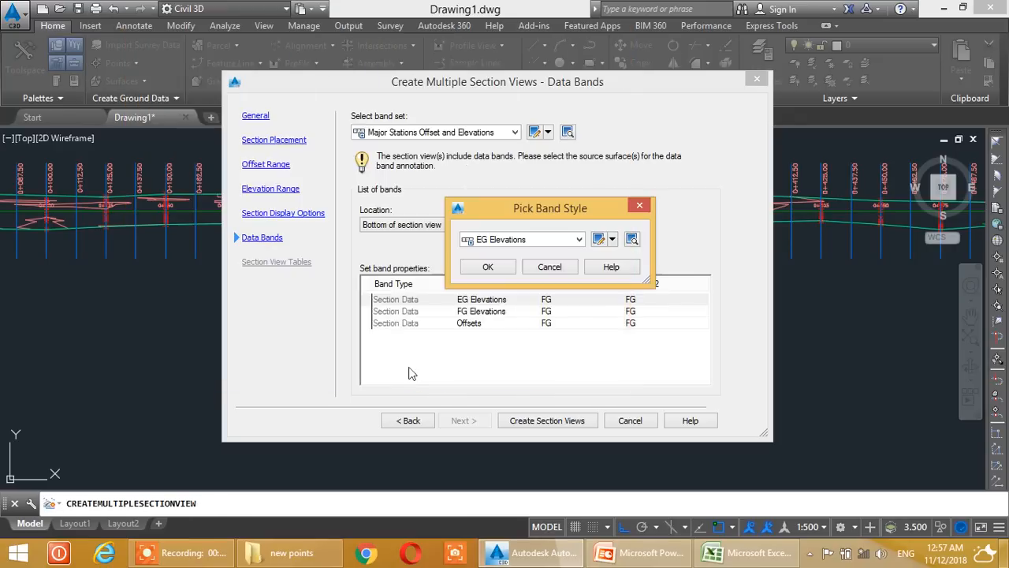
{"action": "left_click", "coordinate": [509, 270]}
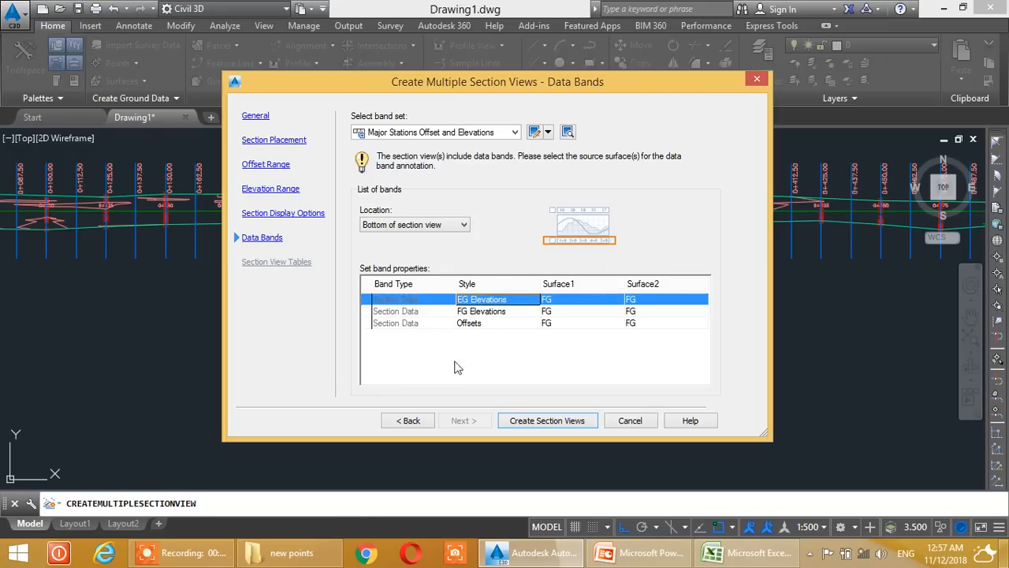
Create the multiple section views with the current settings and place their origin below the start of Alignment - 1.
{"action": "left_click", "coordinate": [554, 422]}
{"action": "scroll", "coordinate": [263, 343], "scroll_direction": "down", "scroll_amount": 3}
{"action": "middle_click_drag", "start_coordinate": [239, 384], "coordinate": [244, 344]}
{"action": "scroll", "coordinate": [216, 414], "scroll_direction": "down", "scroll_amount": 2}
{"action": "mouse_move", "coordinate": [217, 420]}
{"action": "middle_mouse_down"}
{"action": "mouse_move", "coordinate": [239, 340]}
{"action": "mouse_move", "coordinate": [229, 326]}
{"action": "middle_mouse_up"}
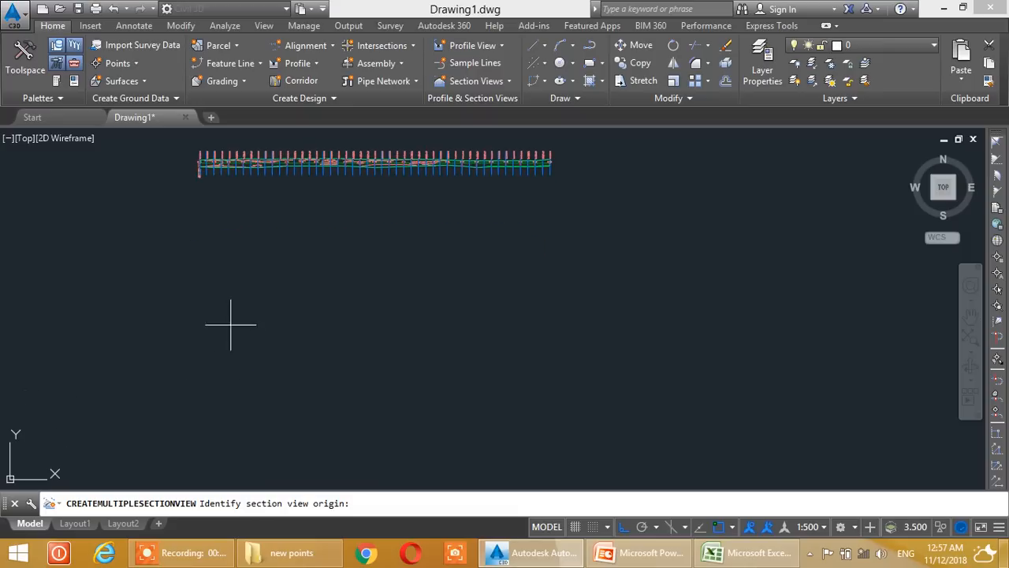
{"action": "left_click", "coordinate": [198, 433]}
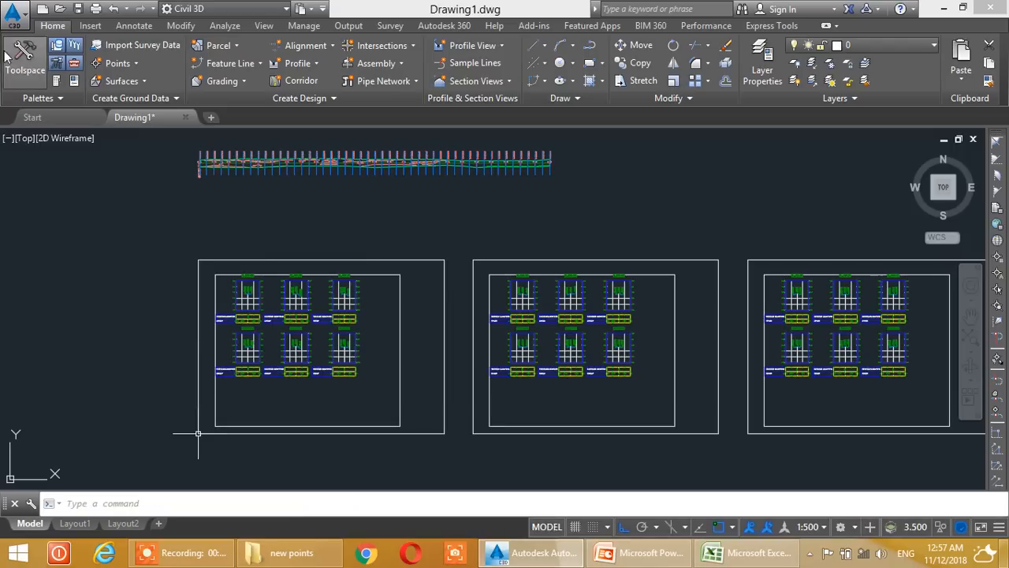
Examine the proposed elevation and offset bands under the section views on the first sheet.
{"action": "scroll", "coordinate": [192, 287], "scroll_direction": "up", "scroll_amount": 8}
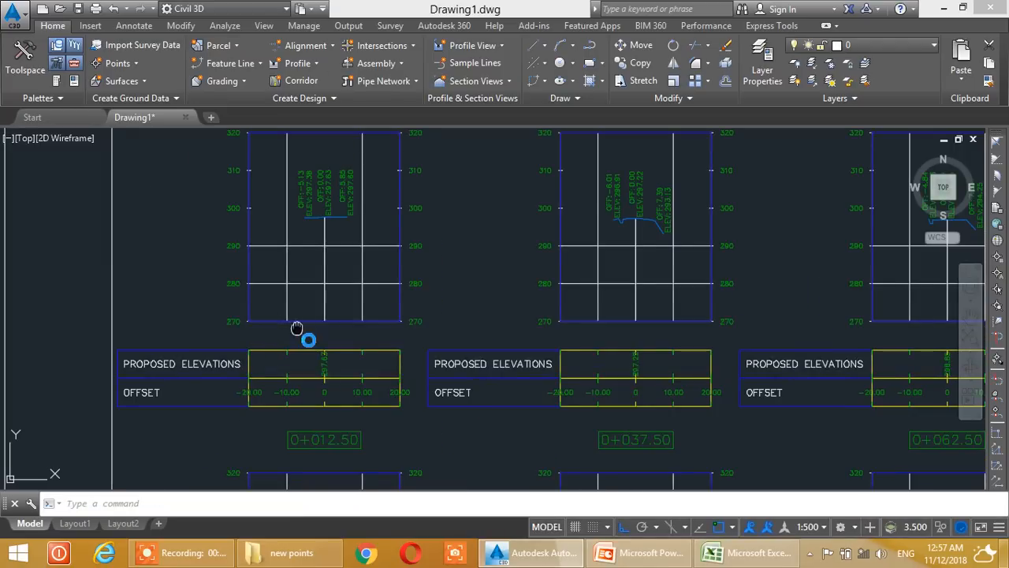
{"action": "middle_click_drag", "start_coordinate": [272, 267], "coordinate": [255, 351]}
{"action": "mouse_move", "coordinate": [231, 403]}
{"action": "middle_mouse_down"}
{"action": "mouse_move", "coordinate": [229, 230]}
{"action": "mouse_move", "coordinate": [236, 255]}
{"action": "middle_mouse_up"}
{"action": "middle_click_drag", "start_coordinate": [232, 326], "coordinate": [243, 282]}
{"action": "scroll", "coordinate": [242, 281], "scroll_direction": "up", "scroll_amount": 3}
{"action": "scroll", "coordinate": [265, 293], "scroll_direction": "up", "scroll_amount": 2}
{"action": "middle_click_drag", "start_coordinate": [287, 243], "coordinate": [238, 369]}
{"action": "middle_click_drag", "start_coordinate": [238, 260], "coordinate": [221, 376]}
{"action": "scroll", "coordinate": [225, 281], "scroll_direction": "down", "scroll_amount": 7}
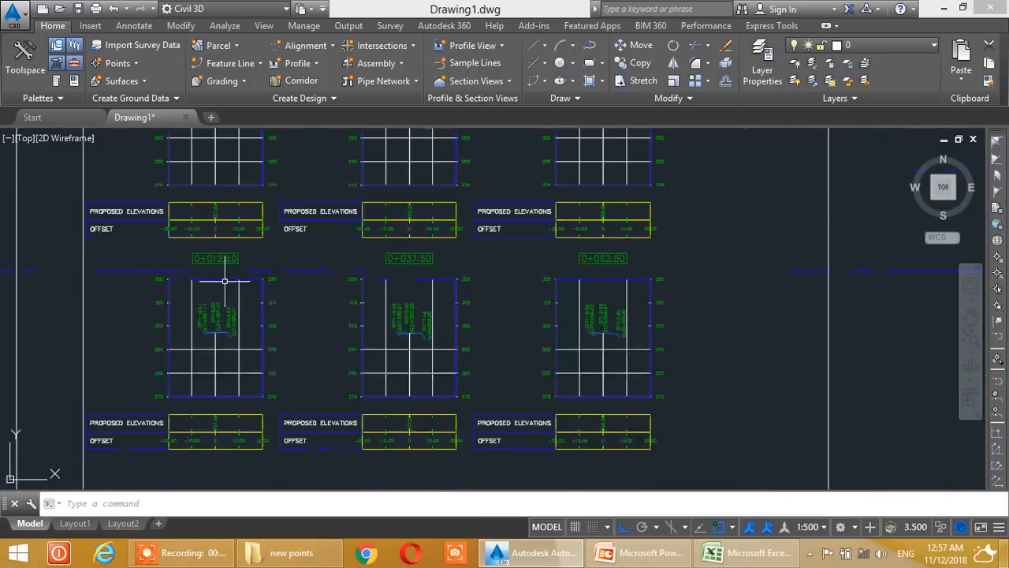
Examine the FG section lines and their offset and elevation labels in the neighbouring section views.
{"action": "middle_click_drag", "start_coordinate": [290, 233], "coordinate": [232, 317]}
{"action": "scroll", "coordinate": [286, 238], "scroll_direction": "up", "scroll_amount": 4}
{"action": "mouse_move", "coordinate": [278, 409]}
{"action": "middle_mouse_down"}
{"action": "mouse_move", "coordinate": [306, 264]}
{"action": "mouse_move", "coordinate": [298, 277]}
{"action": "mouse_move", "coordinate": [357, 286]}
{"action": "mouse_move", "coordinate": [249, 441]}
{"action": "middle_mouse_up"}
{"action": "mouse_move", "coordinate": [525, 265]}
{"action": "middle_mouse_down"}
{"action": "mouse_move", "coordinate": [435, 414]}
{"action": "mouse_move", "coordinate": [441, 225]}
{"action": "middle_mouse_up"}
{"action": "middle_click_drag", "start_coordinate": [439, 417], "coordinate": [430, 304]}
{"action": "middle_click_drag", "start_coordinate": [421, 369], "coordinate": [418, 319]}
{"action": "mouse_move", "coordinate": [381, 359]}
{"action": "middle_mouse_down"}
{"action": "mouse_move", "coordinate": [403, 321]}
{"action": "mouse_move", "coordinate": [415, 381]}
{"action": "middle_mouse_up"}
{"action": "middle_click_drag", "start_coordinate": [416, 315], "coordinate": [417, 372]}
{"action": "mouse_move", "coordinate": [423, 335]}
{"action": "middle_mouse_down"}
{"action": "mouse_move", "coordinate": [430, 376]}
{"action": "mouse_move", "coordinate": [433, 348]}
{"action": "middle_mouse_up"}
{"action": "mouse_move", "coordinate": [423, 282]}
{"action": "middle_mouse_down"}
{"action": "mouse_move", "coordinate": [435, 375]}
{"action": "mouse_move", "coordinate": [423, 324]}
{"action": "mouse_move", "coordinate": [459, 297]}
{"action": "middle_mouse_up"}
{"action": "scroll", "coordinate": [492, 266], "scroll_direction": "up", "scroll_amount": 2}
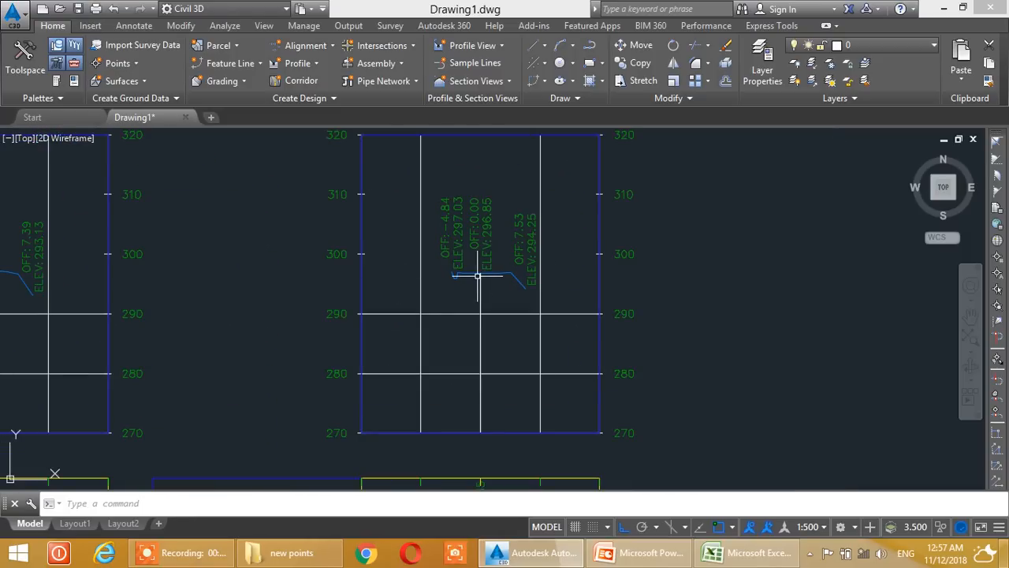
{"action": "mouse_move", "coordinate": [471, 275]}
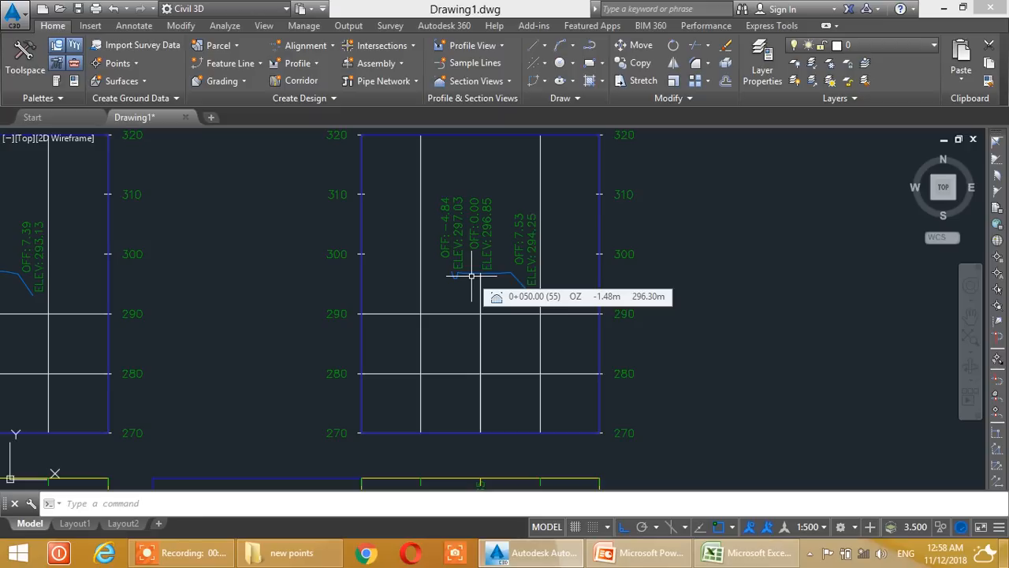
Undo the creation of the section view sheets.
{"action": "scroll", "coordinate": [469, 257], "scroll_direction": "down", "scroll_amount": 2}
{"action": "middle_click_drag", "start_coordinate": [320, 291], "coordinate": [403, 262]}
{"action": "scroll", "coordinate": [331, 267], "scroll_direction": "down", "scroll_amount": 2}
{"action": "scroll", "coordinate": [331, 267], "scroll_direction": "down", "scroll_amount": 3}
{"action": "mouse_move", "coordinate": [318, 311]}
{"action": "middle_mouse_down"}
{"action": "mouse_move", "coordinate": [315, 335]}
{"action": "mouse_move", "coordinate": [317, 295]}
{"action": "mouse_move", "coordinate": [288, 346]}
{"action": "middle_mouse_up"}
{"action": "scroll", "coordinate": [315, 336], "scroll_direction": "down", "scroll_amount": 4}
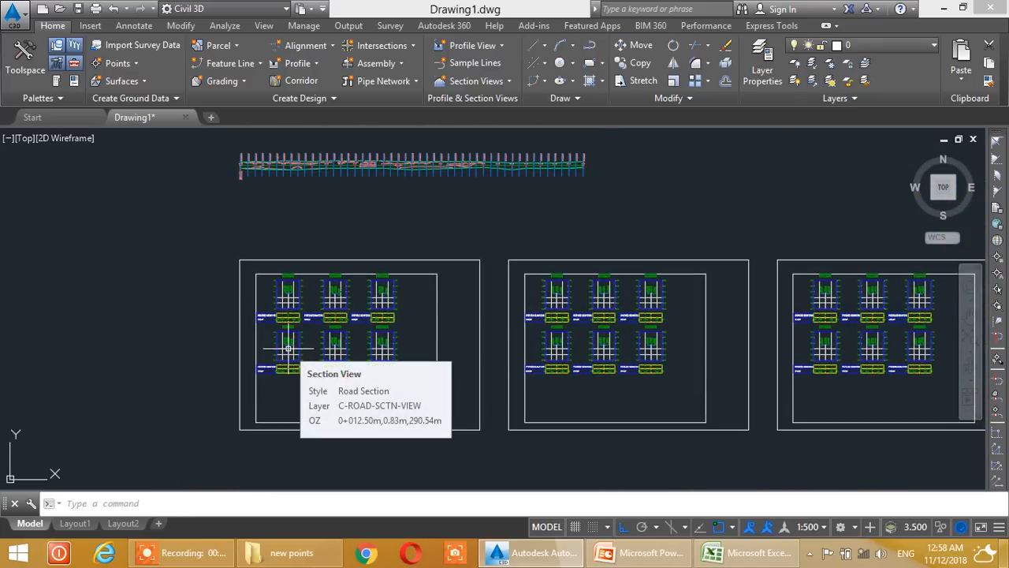
{"action": "scroll", "coordinate": [288, 347], "scroll_direction": "up", "scroll_amount": 6}
{"action": "key", "text": "ctrl+z"}
{"action": "key", "text": "ctrl+z"}
{"action": "key", "text": "ctrl+z"}
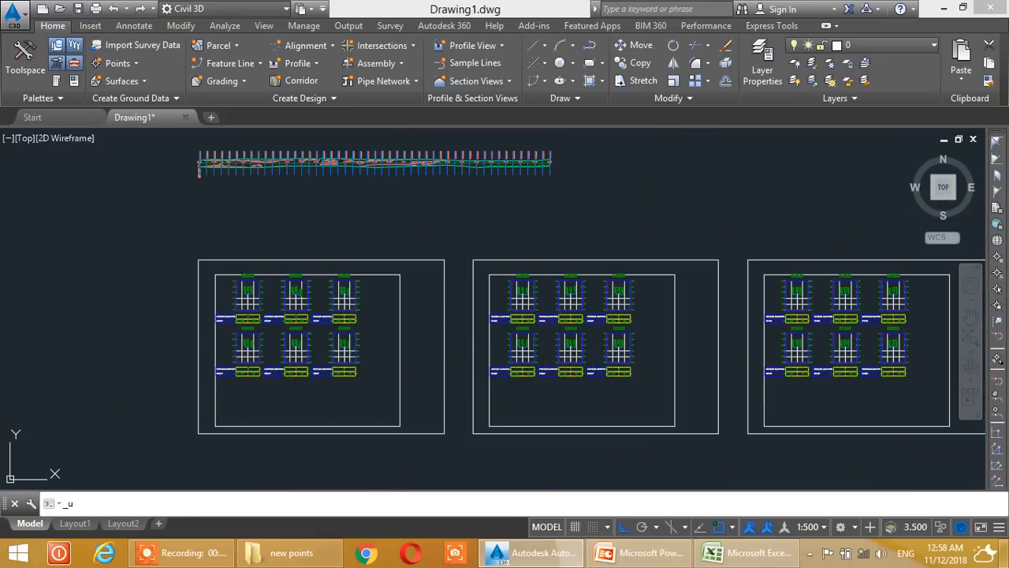
{"action": "key", "text": "ctrl+z"}
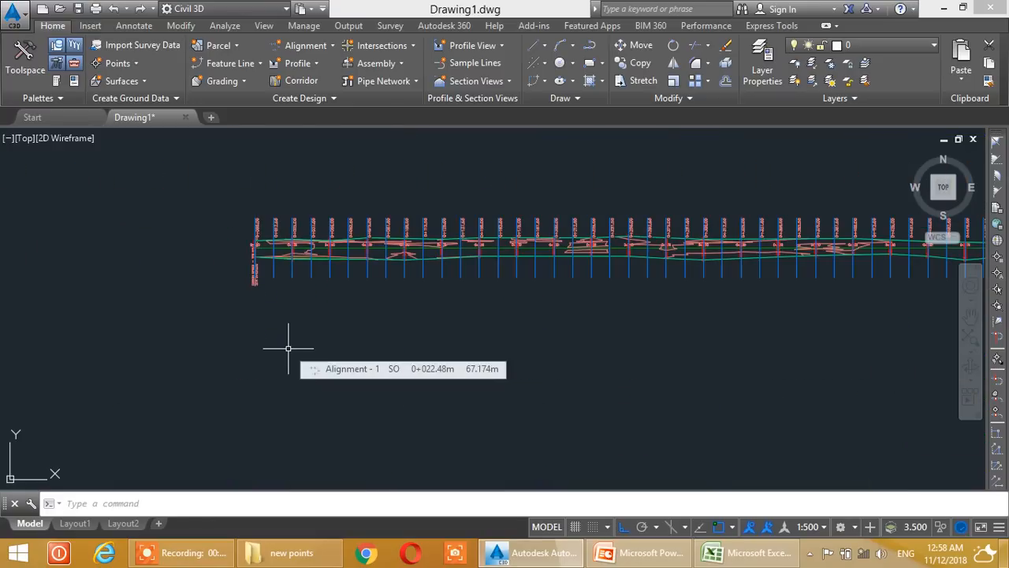
Start creating multiple section views again for Alignment - 1 and choose the Major and Minor Offsets label set for the FG section.
{"action": "left_click", "coordinate": [463, 84]}
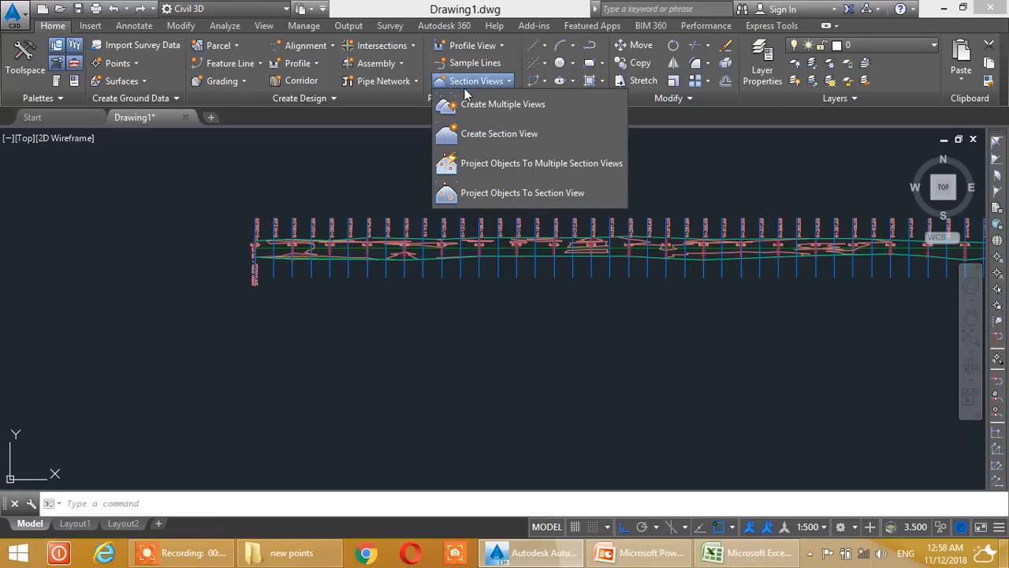
{"action": "left_click", "coordinate": [469, 105]}
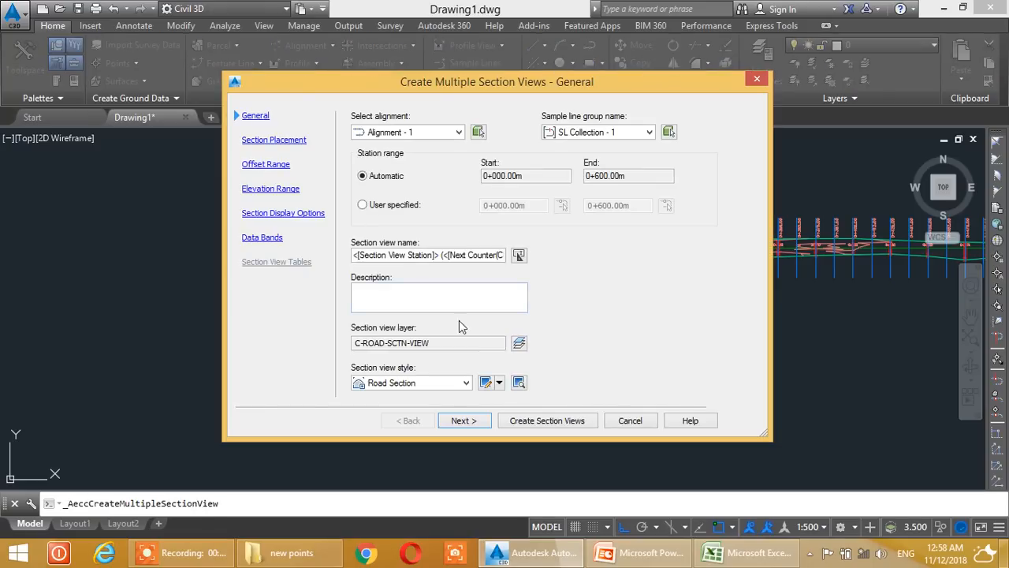
{"action": "left_click", "coordinate": [463, 421]}
{"action": "left_click", "coordinate": [465, 421]}
{"action": "left_click", "coordinate": [464, 420]}
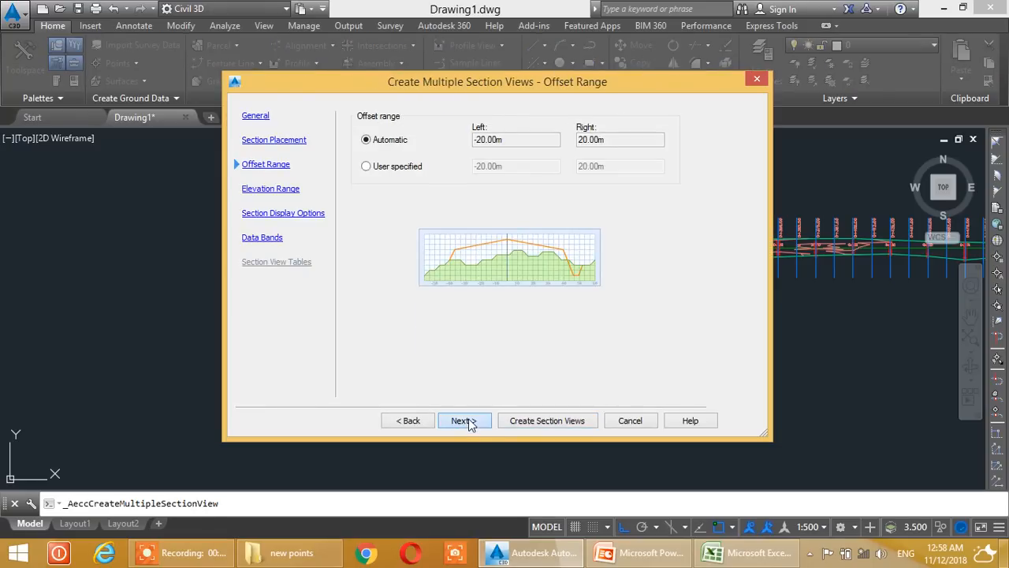
{"action": "left_click", "coordinate": [464, 421]}
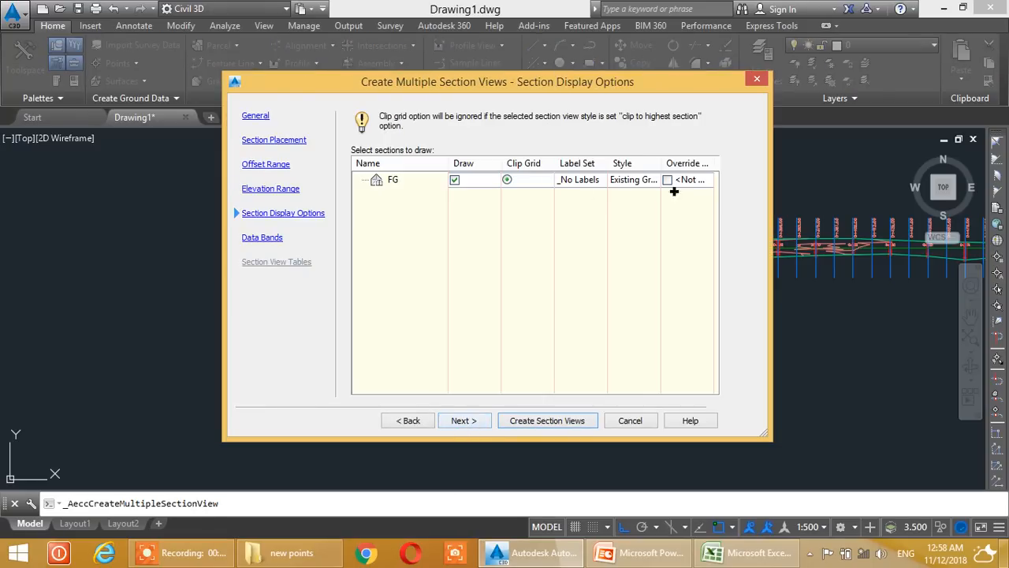
{"action": "left_click", "coordinate": [578, 180]}
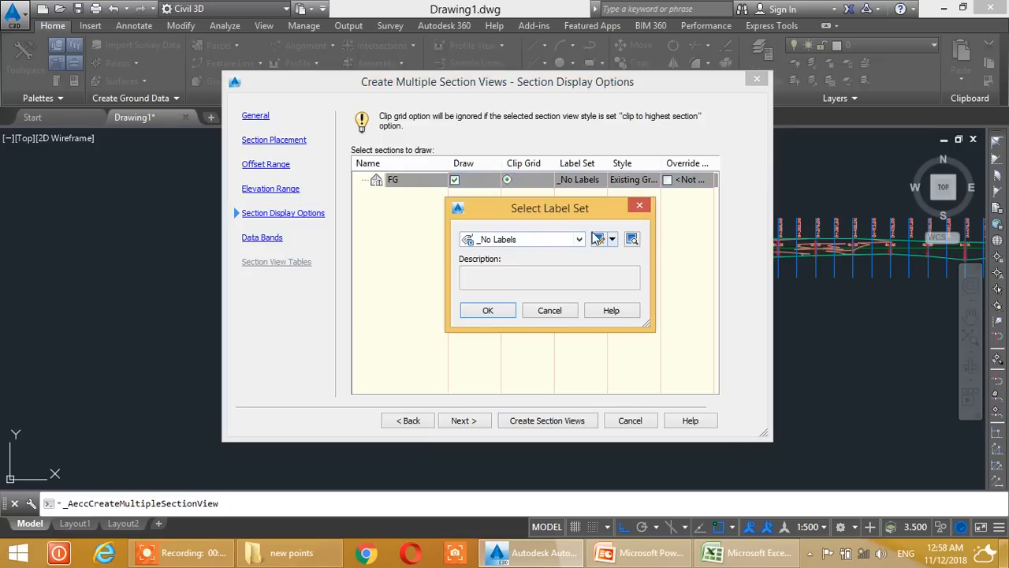
{"action": "left_click", "coordinate": [558, 240]}
{"action": "left_click", "coordinate": [536, 296]}
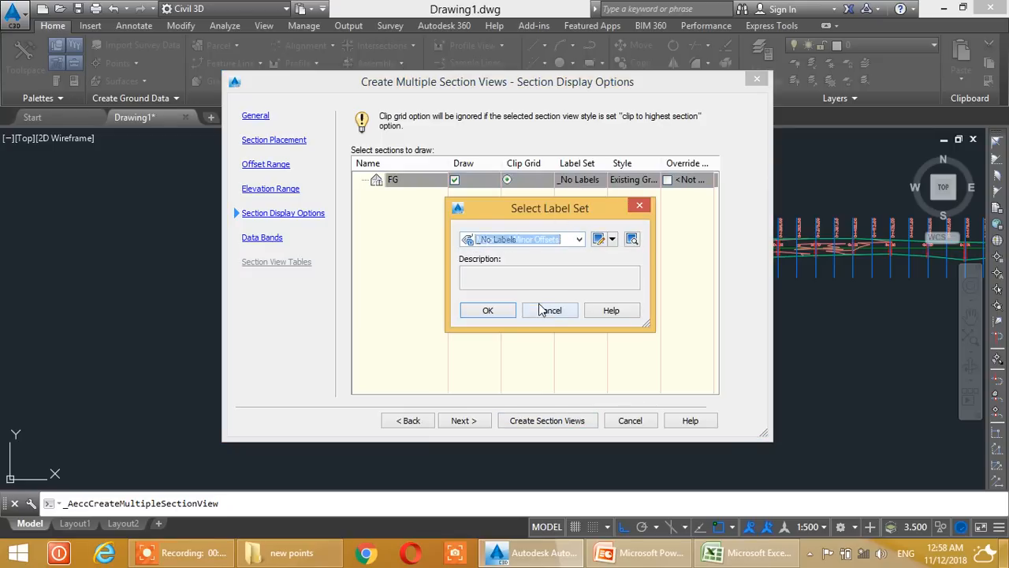
In the Major and Minor Offsets label set, replace both offset labels with Grade Breaks labels in the FG Section Offset and Elevation style.
{"action": "left_click", "coordinate": [599, 239]}
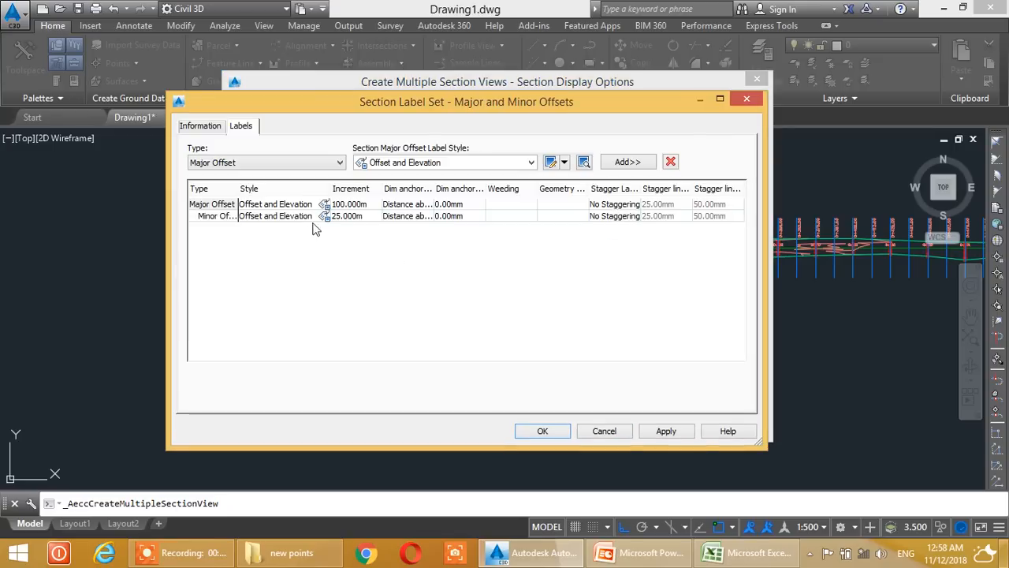
{"action": "left_click", "coordinate": [228, 219]}
{"action": "left_click", "coordinate": [226, 205]}
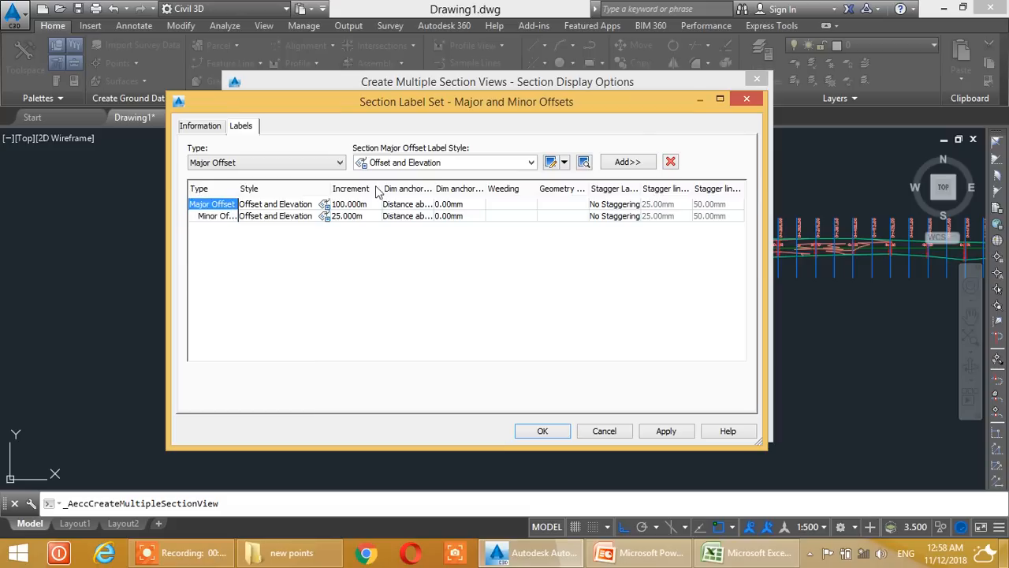
{"action": "left_click", "coordinate": [671, 161]}
{"action": "left_click", "coordinate": [241, 162]}
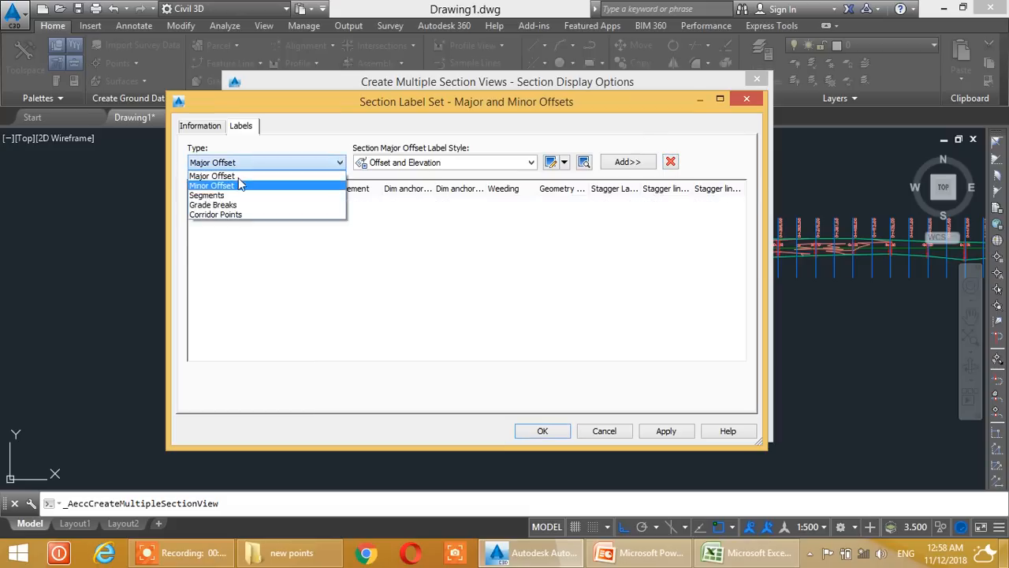
{"action": "left_click", "coordinate": [232, 206]}
{"action": "left_click", "coordinate": [631, 162]}
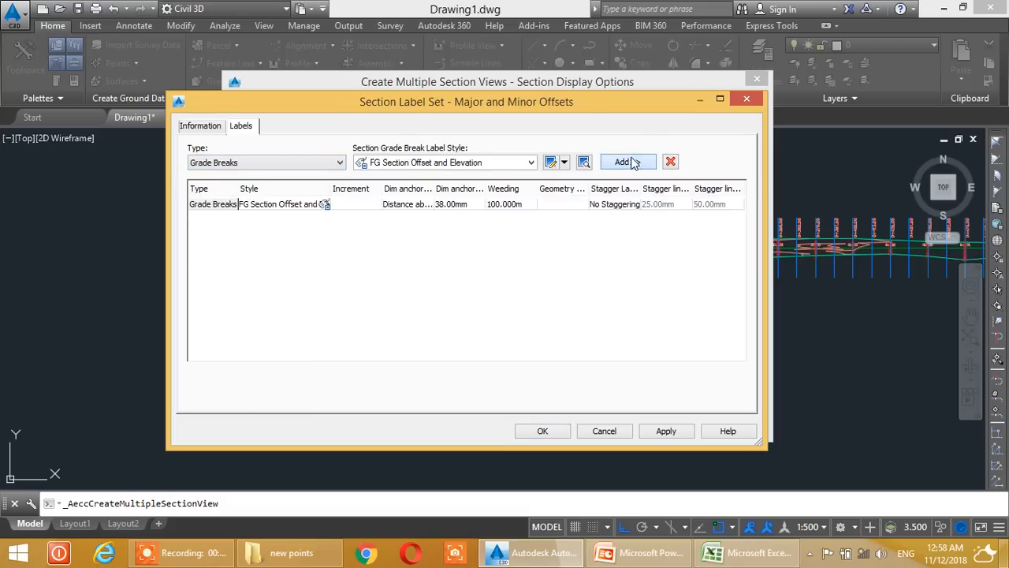
Set the grade break labels' weeding to 0.01 m, apply the label set changes and accept the set for the FG section.
{"action": "left_click", "coordinate": [511, 205]}
{"action": "left_click", "coordinate": [513, 207]}
{"action": "type", "text": "0.01"}
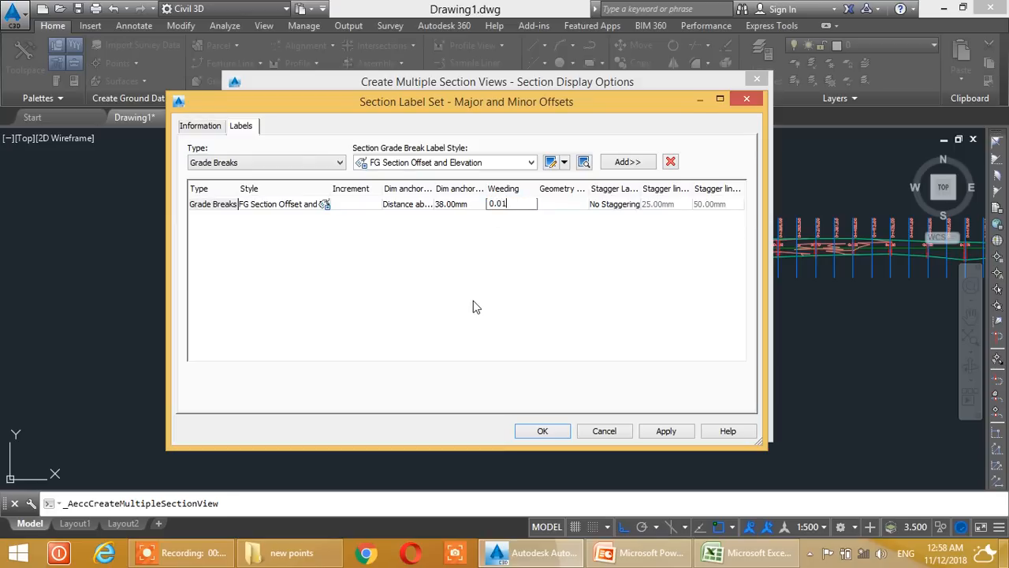
{"action": "key", "text": "Return"}
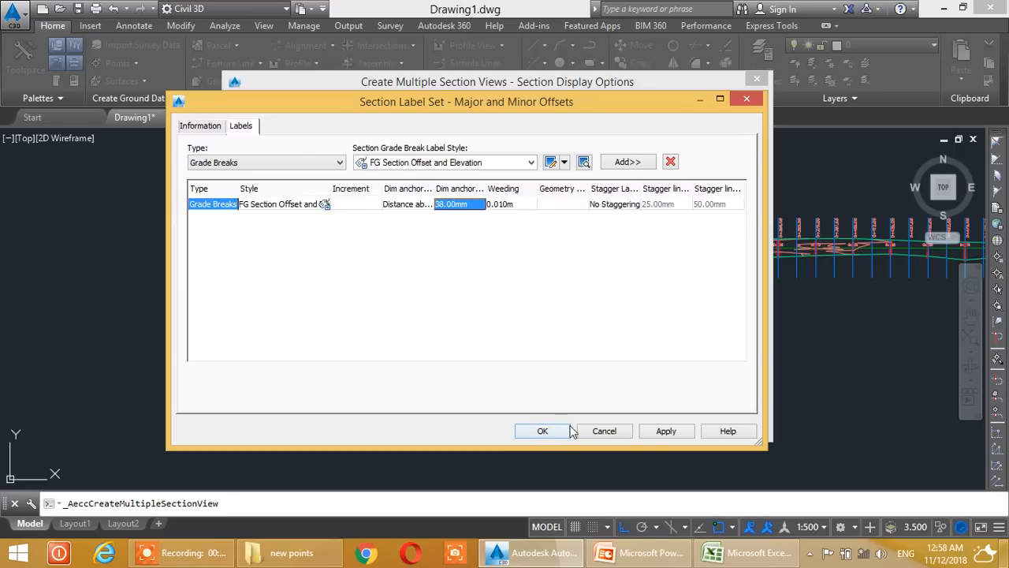
{"action": "left_click", "coordinate": [659, 435]}
{"action": "left_click", "coordinate": [544, 432]}
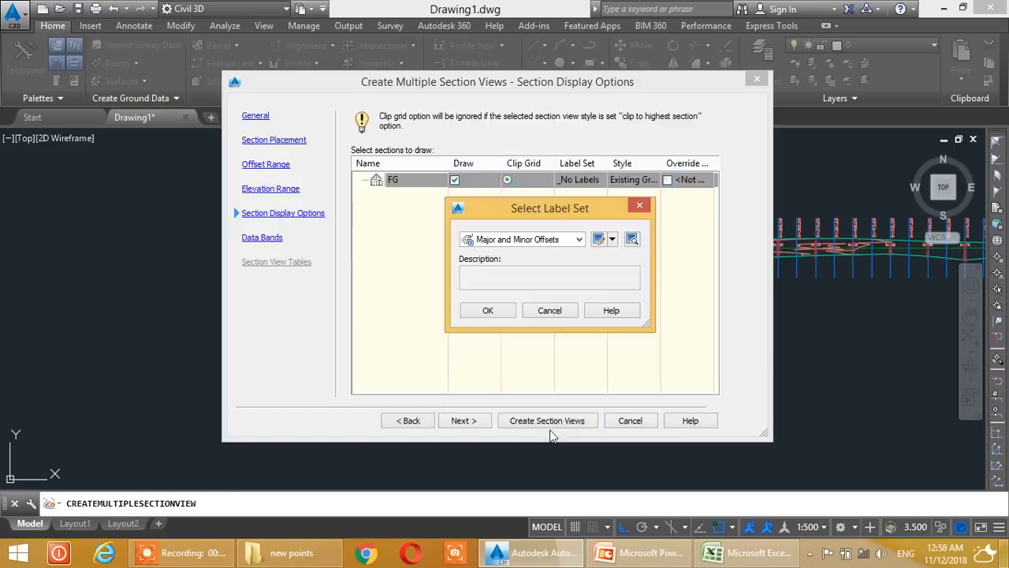
{"action": "left_click", "coordinate": [485, 313]}
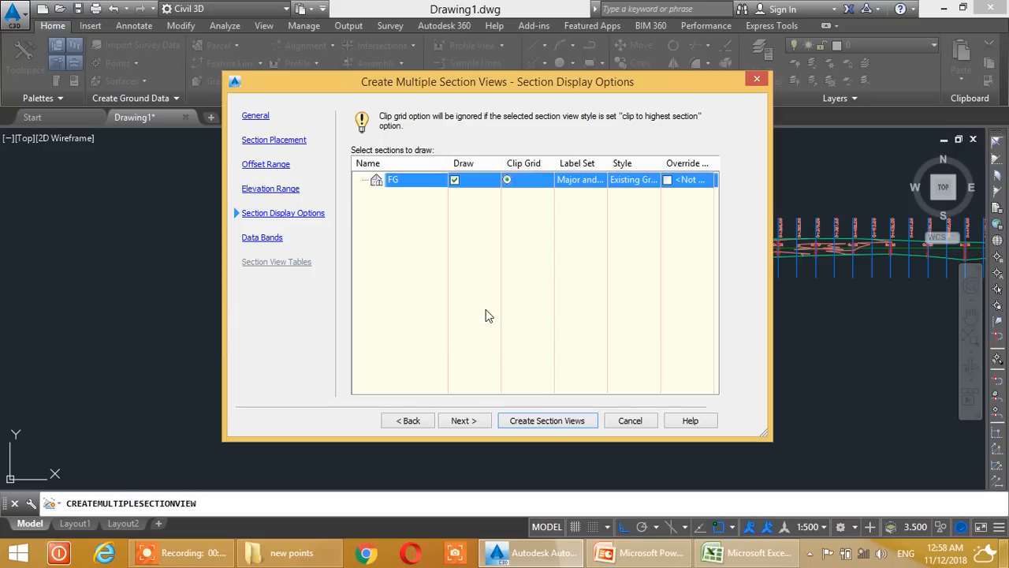
Choose the Major Stations Offset and Elevations band set for the section views and cancel their creation.
{"action": "left_click", "coordinate": [465, 421]}
{"action": "left_click", "coordinate": [466, 134]}
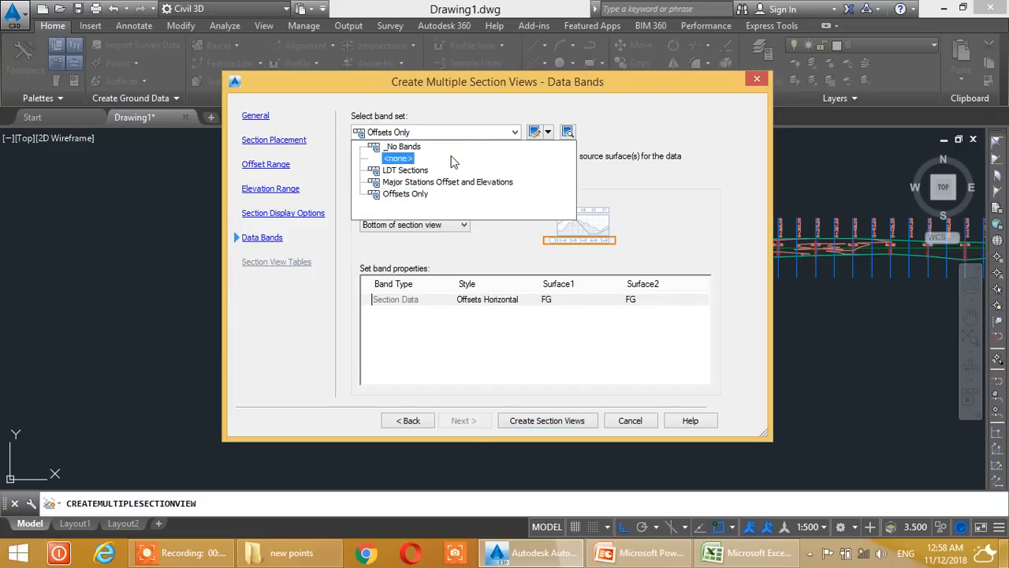
{"action": "left_click", "coordinate": [438, 186]}
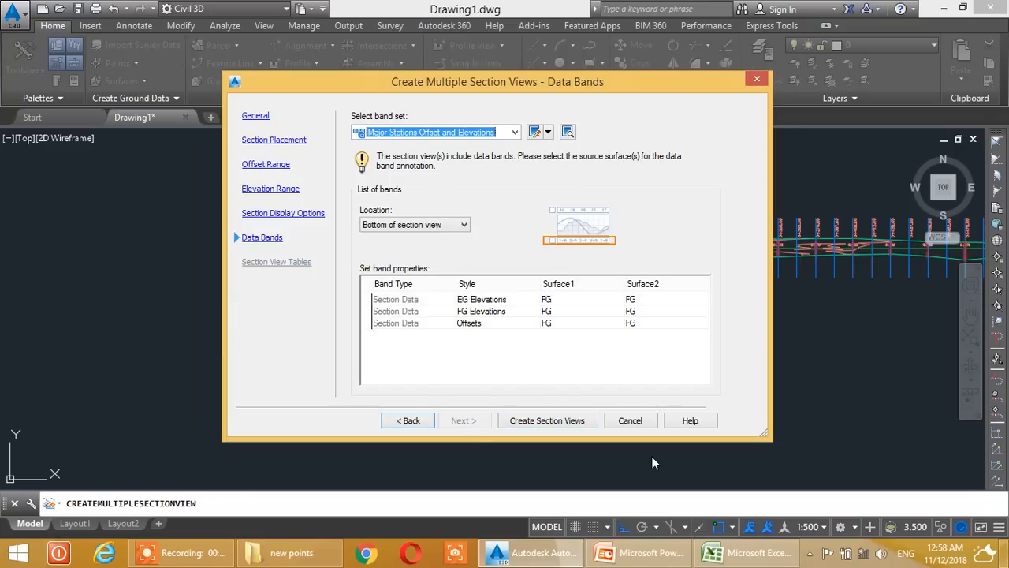
{"action": "left_click", "coordinate": [628, 421]}
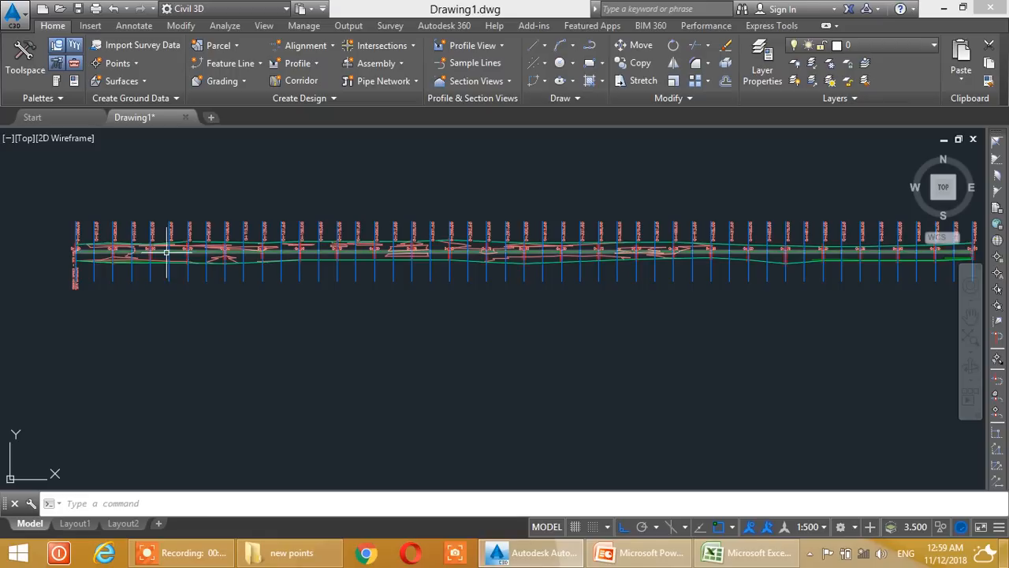
Examine the sample lines and station labels along Alignment - 1.
{"action": "scroll", "coordinate": [167, 252], "scroll_direction": "up", "scroll_amount": 3}
{"action": "middle_click_drag", "start_coordinate": [309, 273], "coordinate": [429, 274]}
{"action": "middle_click_drag", "start_coordinate": [245, 242], "coordinate": [304, 255]}
{"action": "scroll", "coordinate": [261, 266], "scroll_direction": "up", "scroll_amount": 2}
{"action": "middle_click_drag", "start_coordinate": [420, 248], "coordinate": [352, 258]}
{"action": "middle_click_drag", "start_coordinate": [705, 294], "coordinate": [492, 288]}
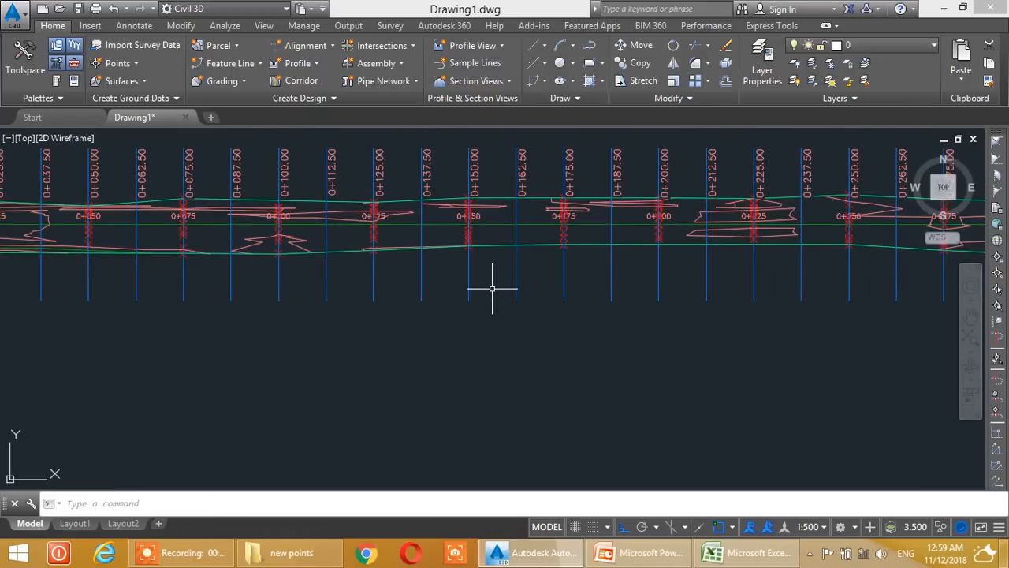